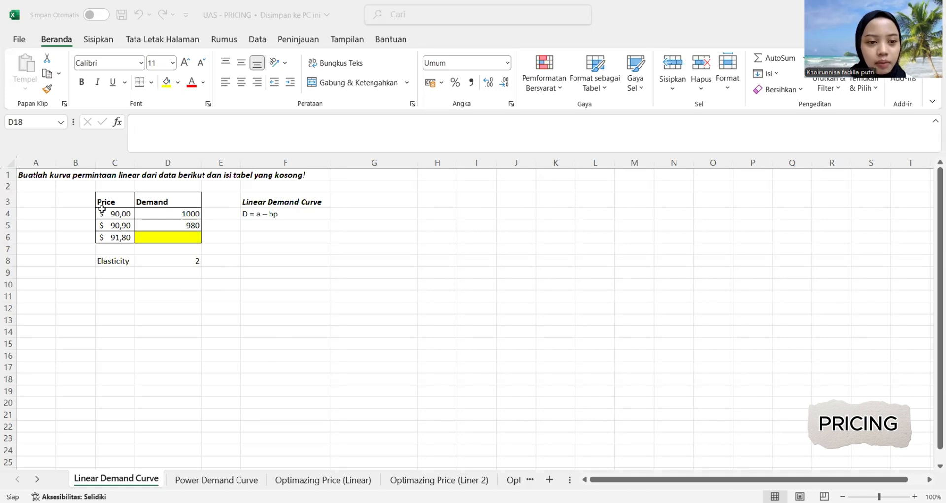
# Insert a scatter chart of the price and demand data in C4:D5 and switch its rows and columns.
pyautogui.click(120, 213)
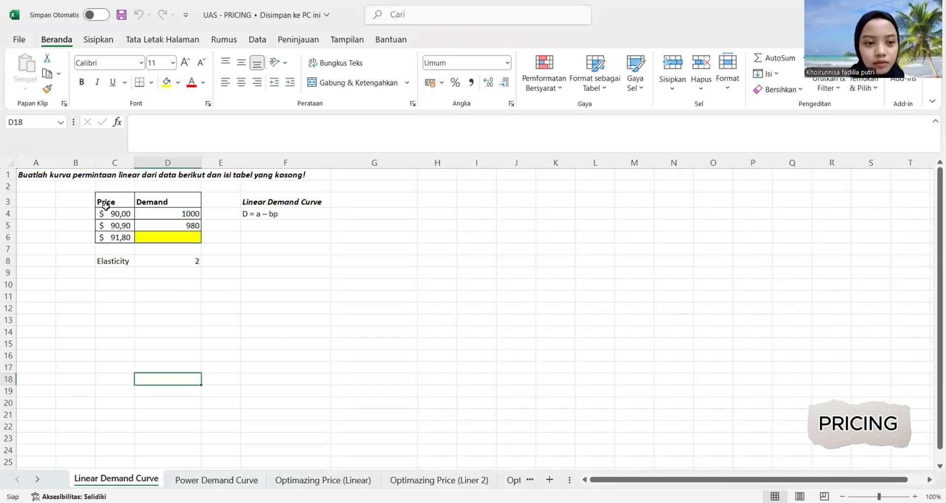
pyautogui.moveTo(102, 213); pyautogui.dragTo(158, 227)
pyautogui.click(84, 252)
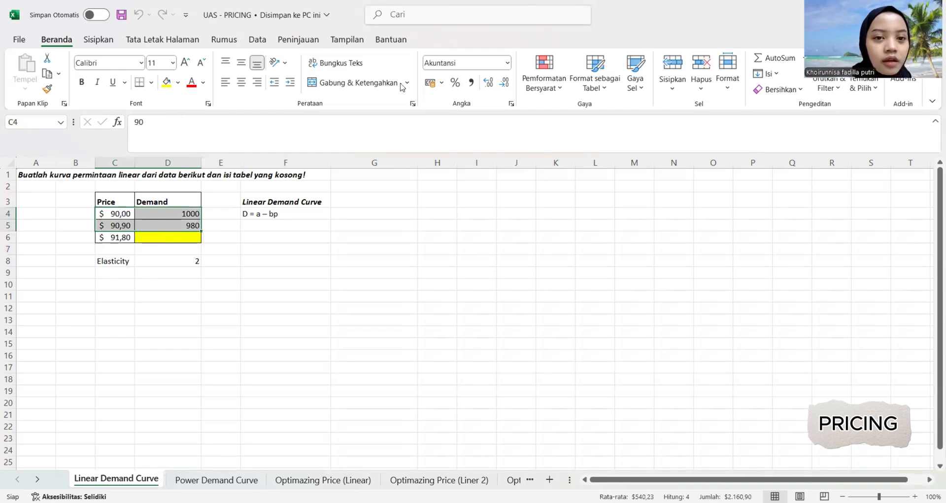
pyautogui.click(99, 39)
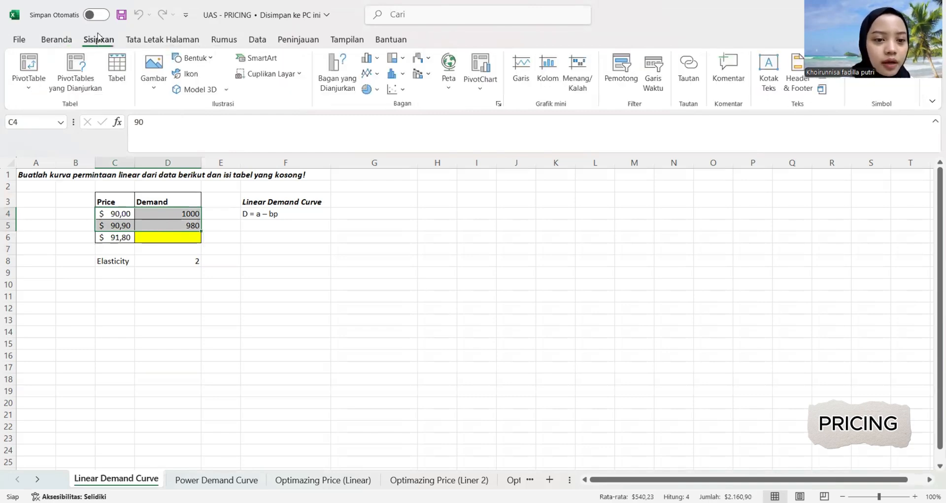
pyautogui.click(393, 90)
pyautogui.click(405, 140)
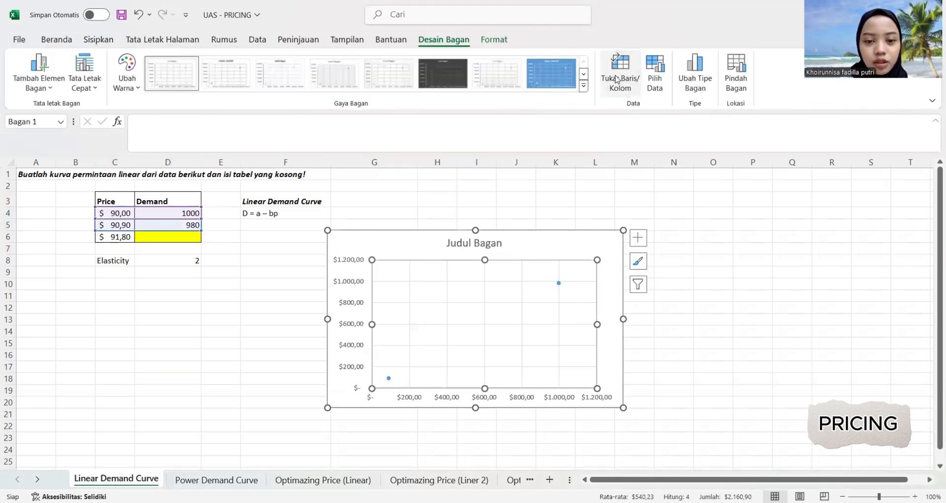
pyautogui.click(620, 72)
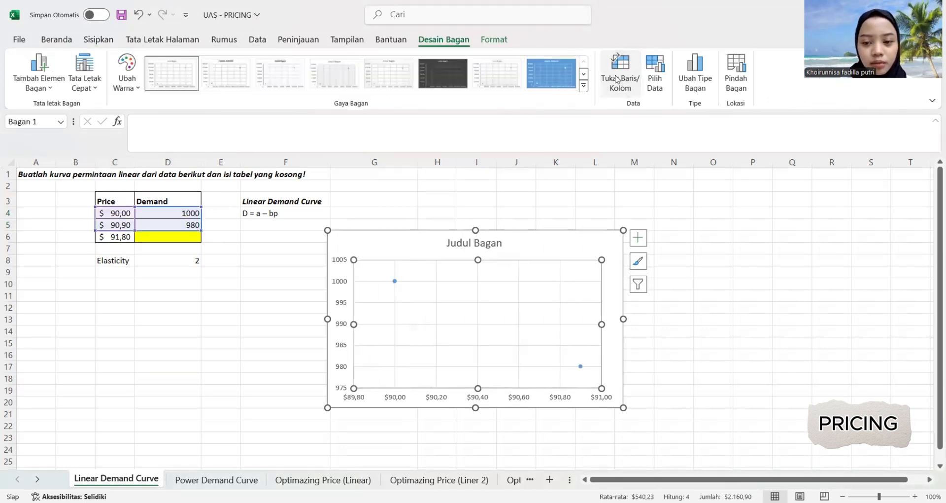
# Add a linear trendline to the chart's data series and display its equation on the chart.
pyautogui.click(394, 281)
pyautogui.rightClick(394, 282)
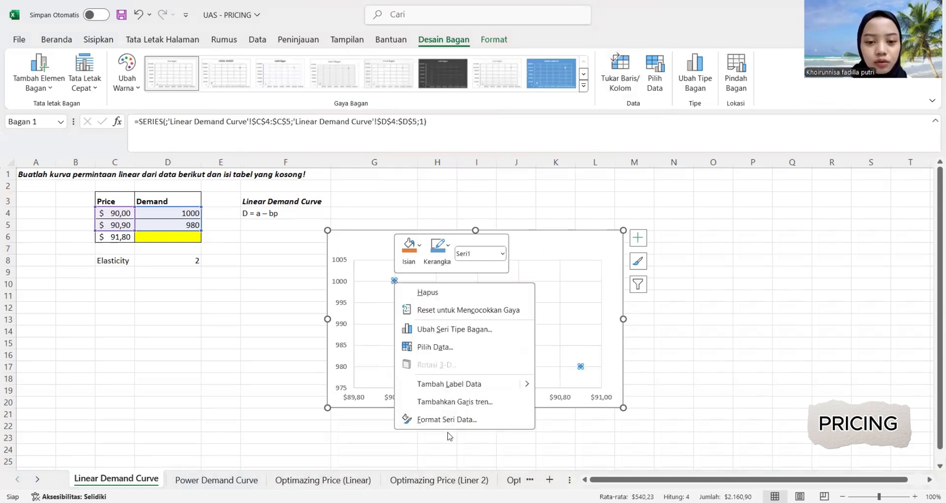
pyautogui.click(432, 402)
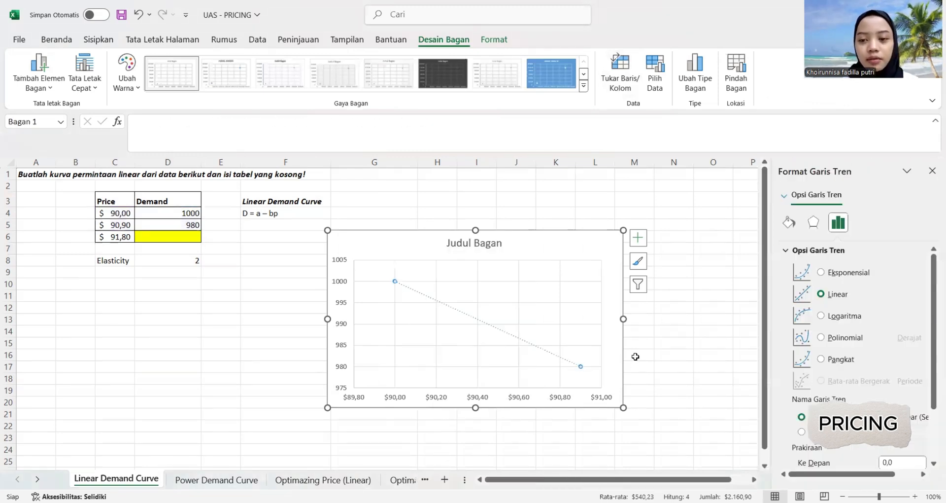
pyautogui.scroll(-3, 855, 284)
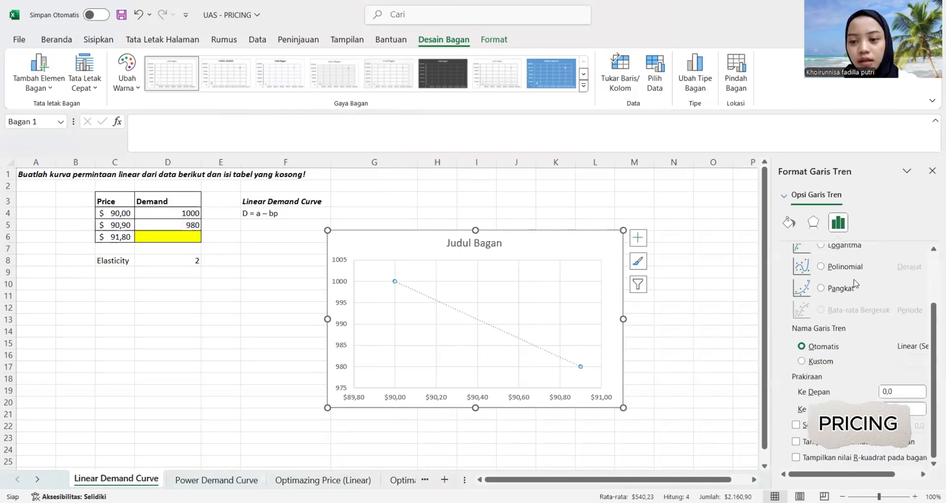
pyautogui.click(812, 442)
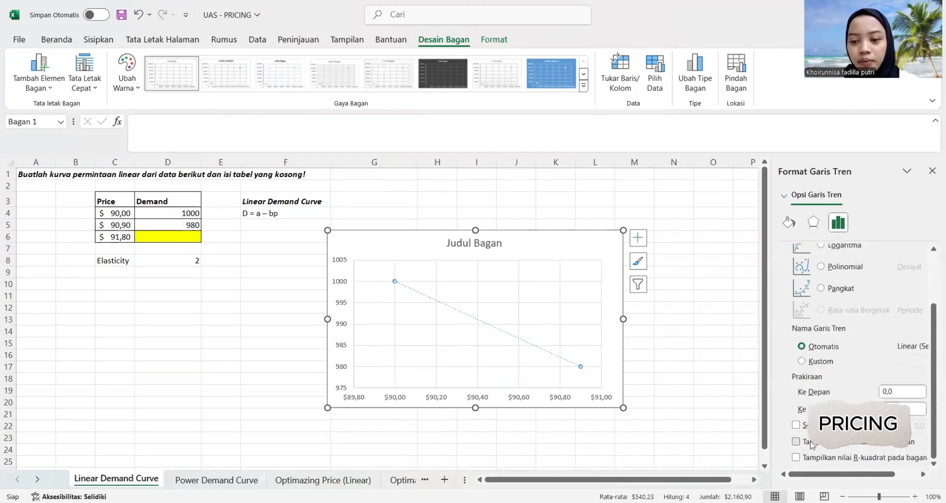
pyautogui.click(932, 170)
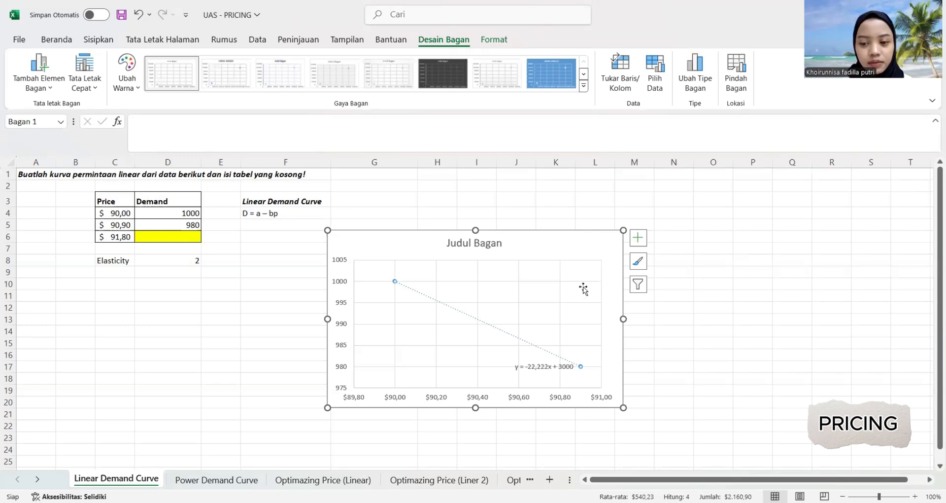
pyautogui.click(253, 296)
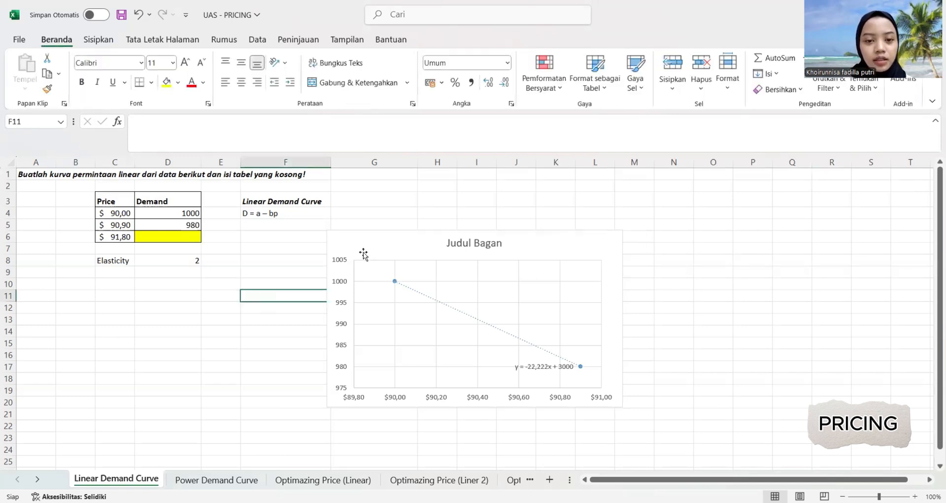
pyautogui.click(205, 306)
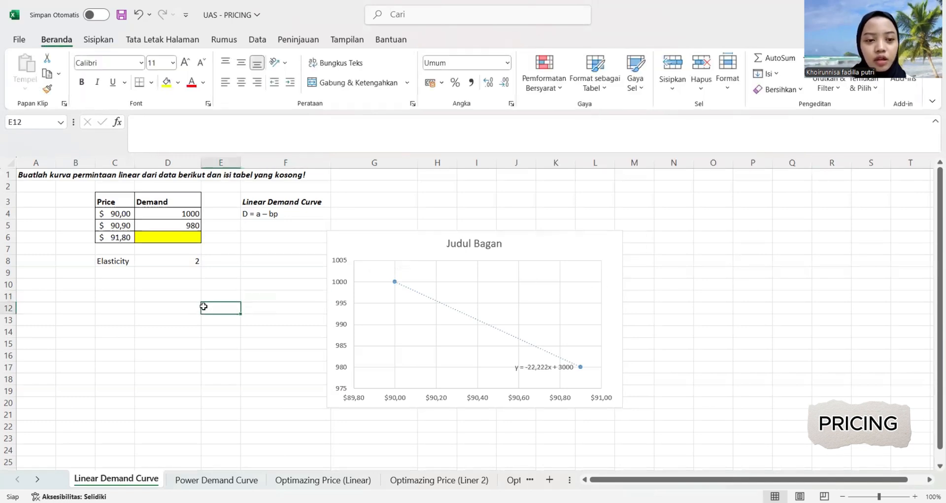
# Enter the formula =3000-22,222*C6 in D6 to calculate the missing demand.
pyautogui.click(151, 236)
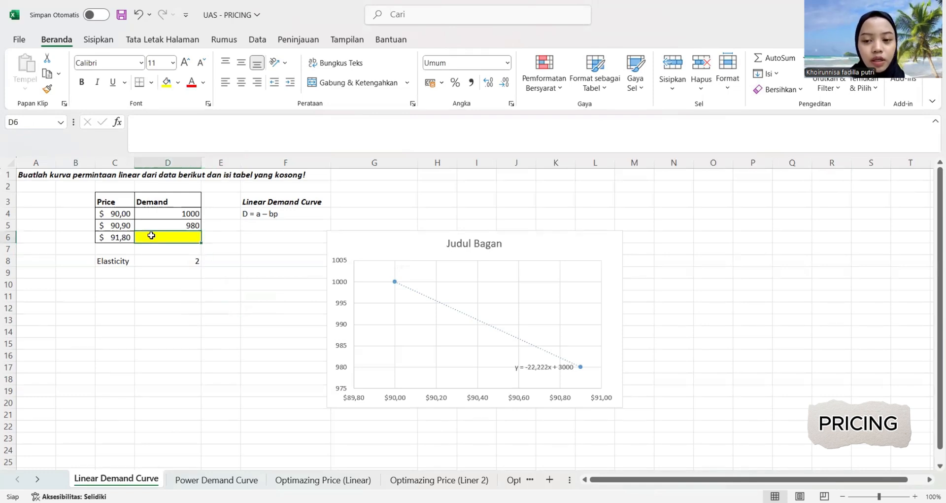
pyautogui.write('=')
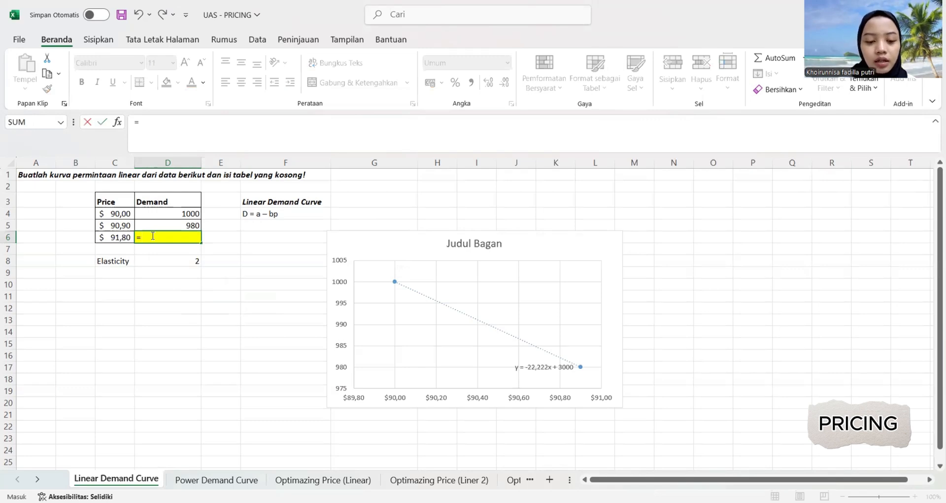
pyautogui.write('3000')
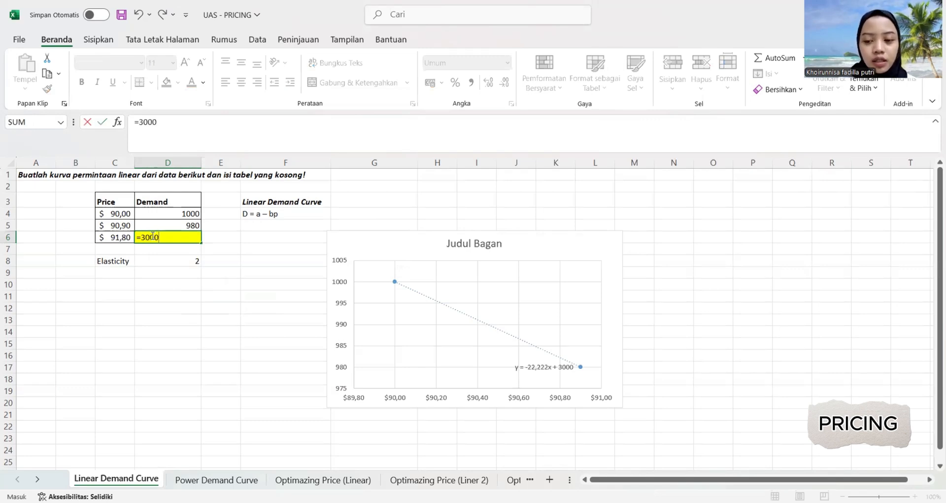
pyautogui.write('-')
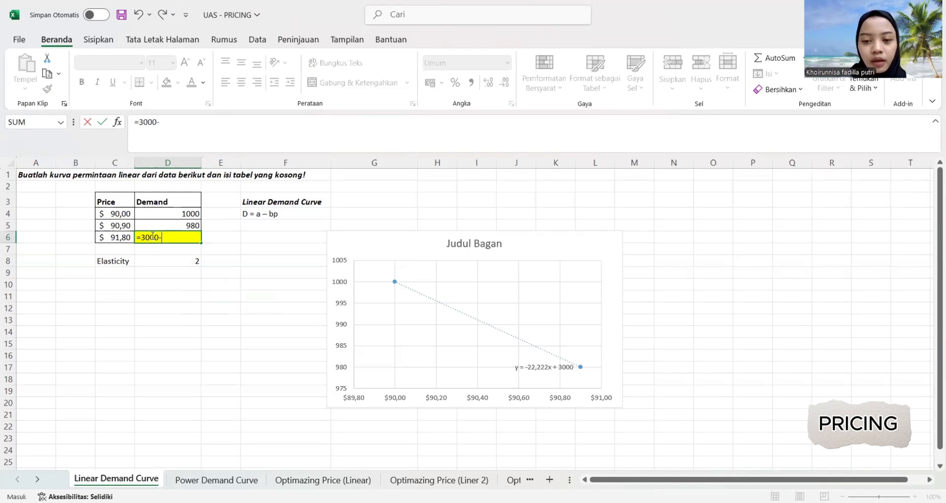
pyautogui.write('2')
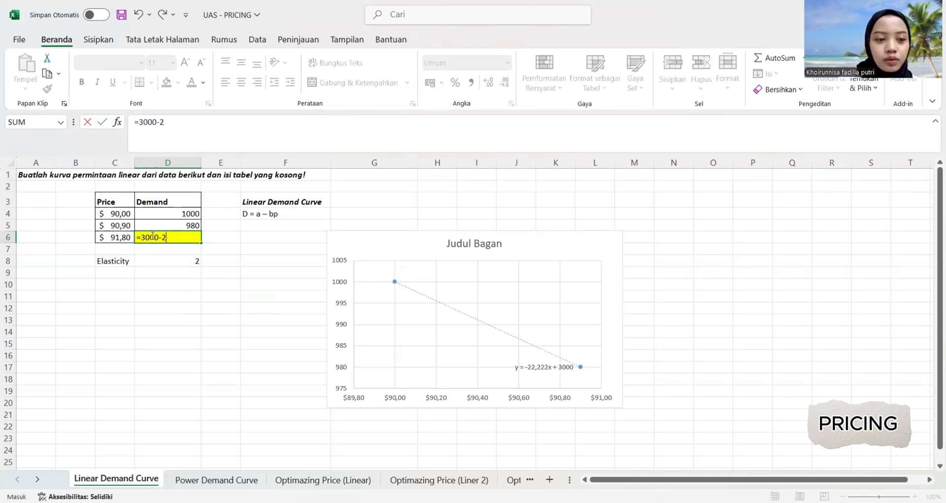
pyautogui.write('2,')
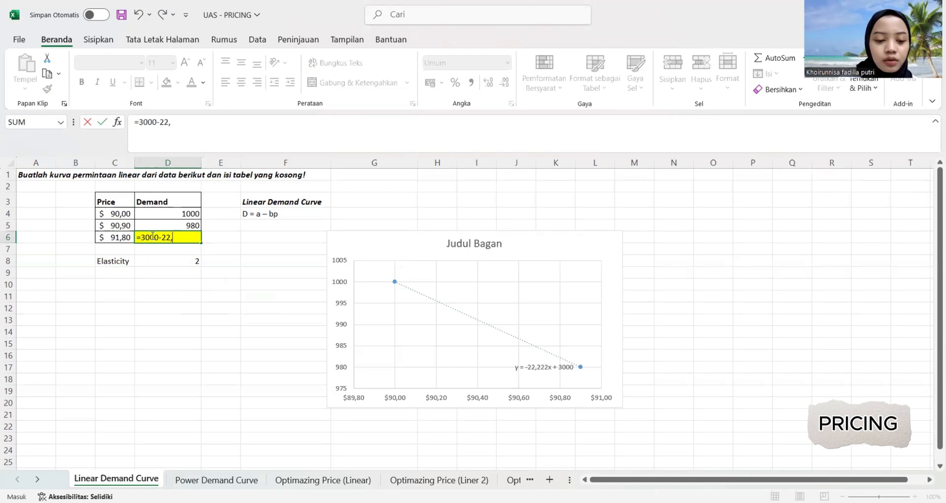
pyautogui.write('222*')
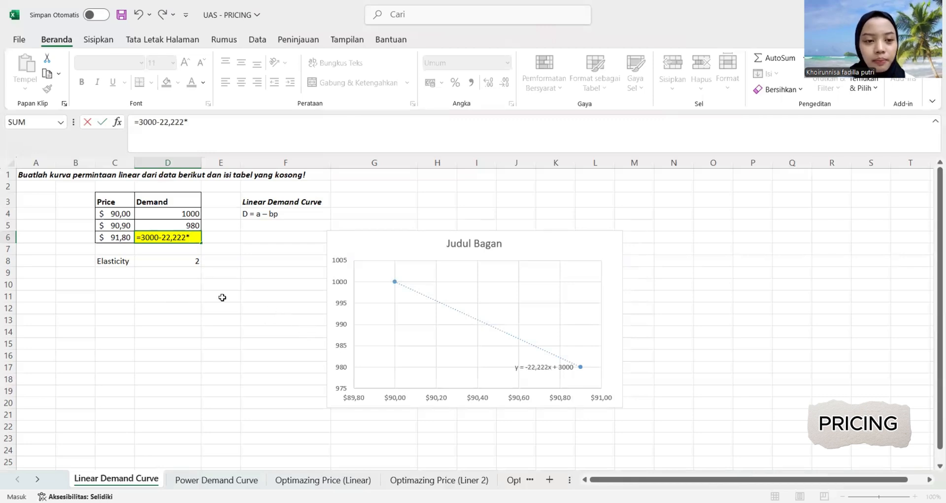
pyautogui.click(115, 238)
pyautogui.press('Return')
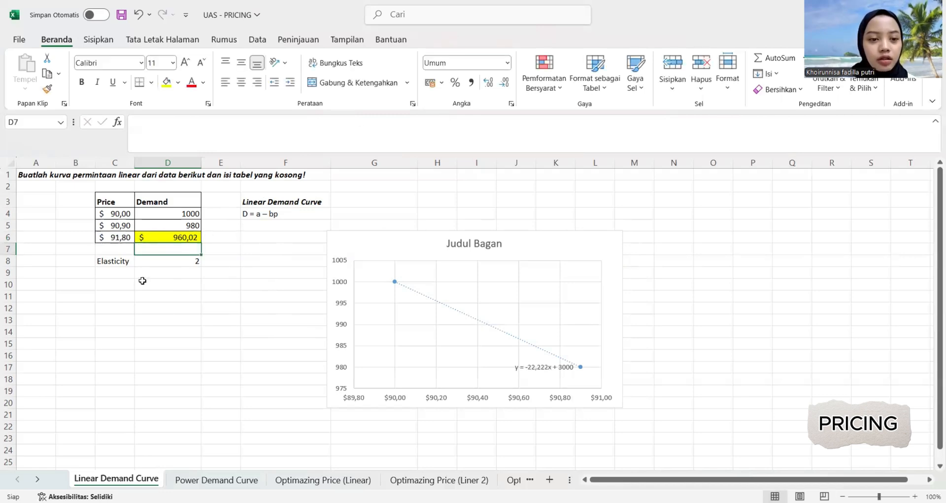
# Format the calculated demand in D6 to show no decimal places.
pyautogui.click(193, 237)
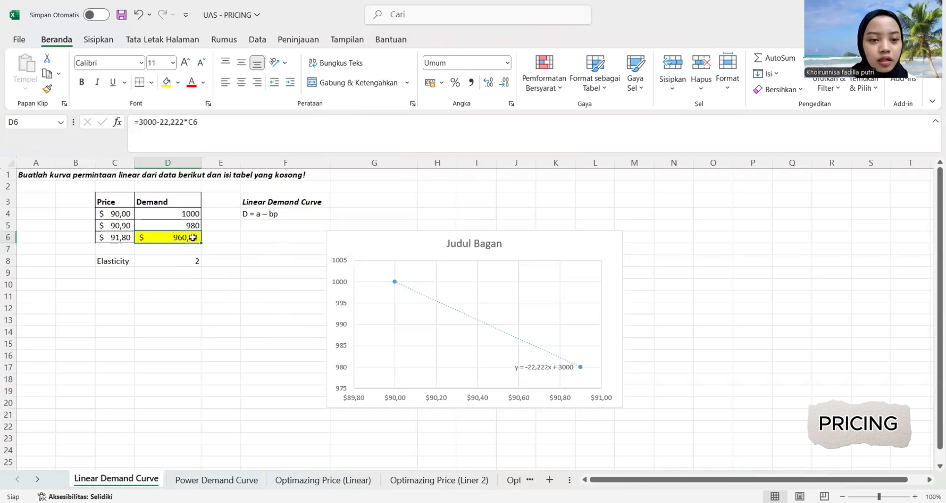
pyautogui.click(503, 84)
pyautogui.click(503, 90)
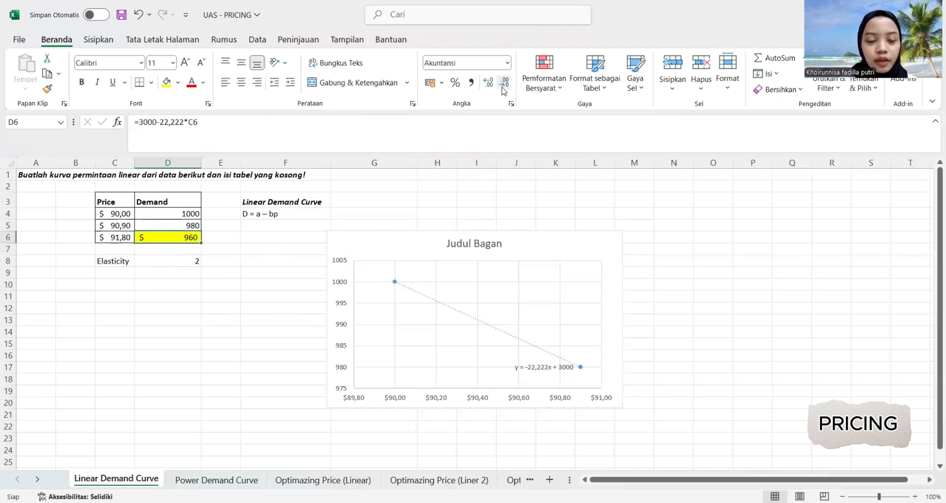
pyautogui.click(235, 331)
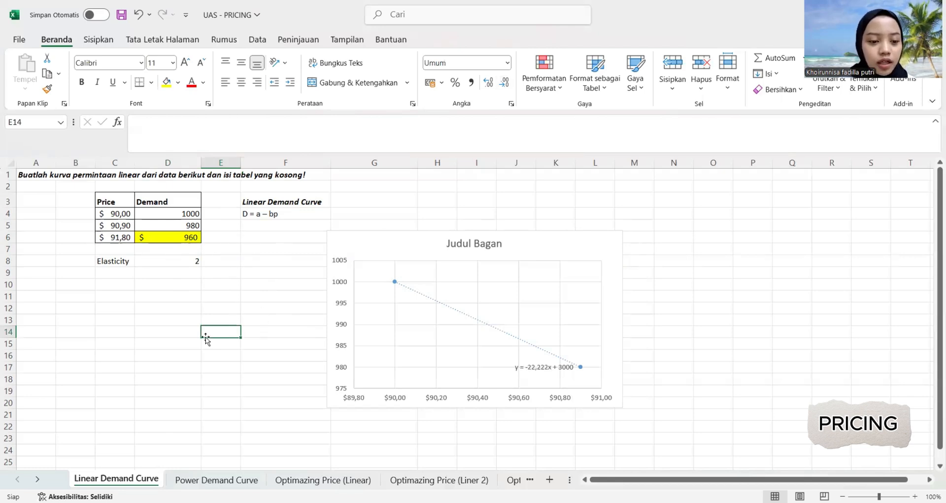
# On the Power Demand Curve sheet, enter 1000000 in B1 as the estimated value of a.
pyautogui.scroll(-1, 206, 339)
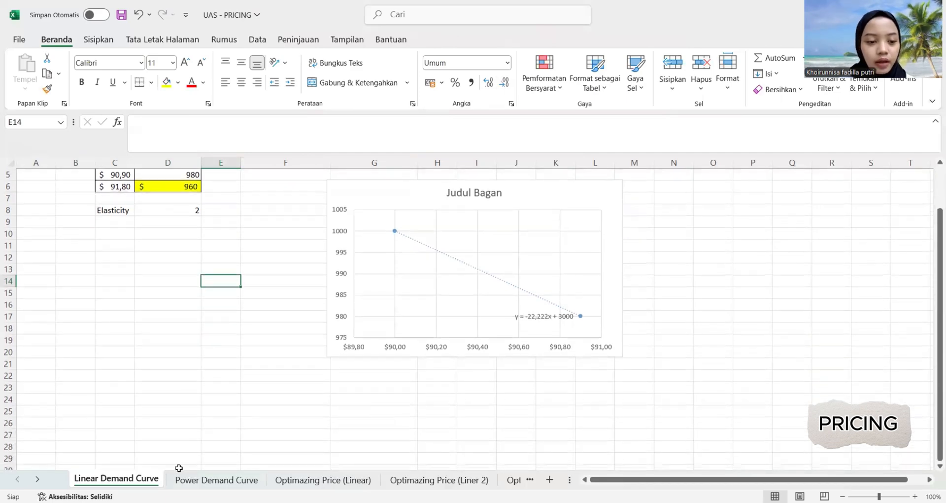
pyautogui.click(185, 479)
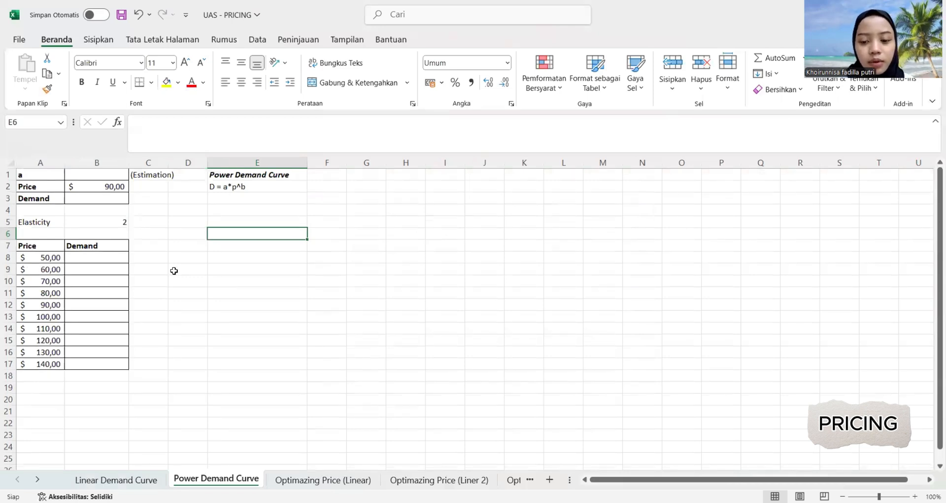
pyautogui.click(98, 178)
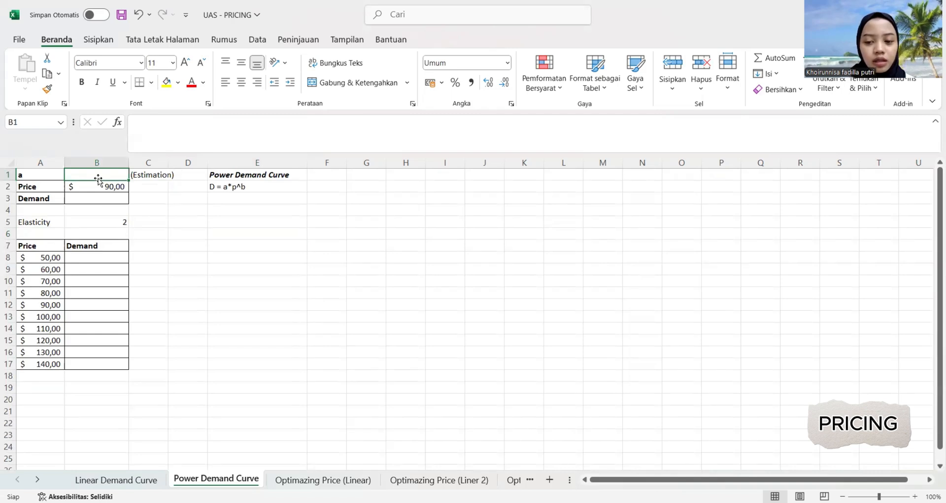
pyautogui.write('1000')
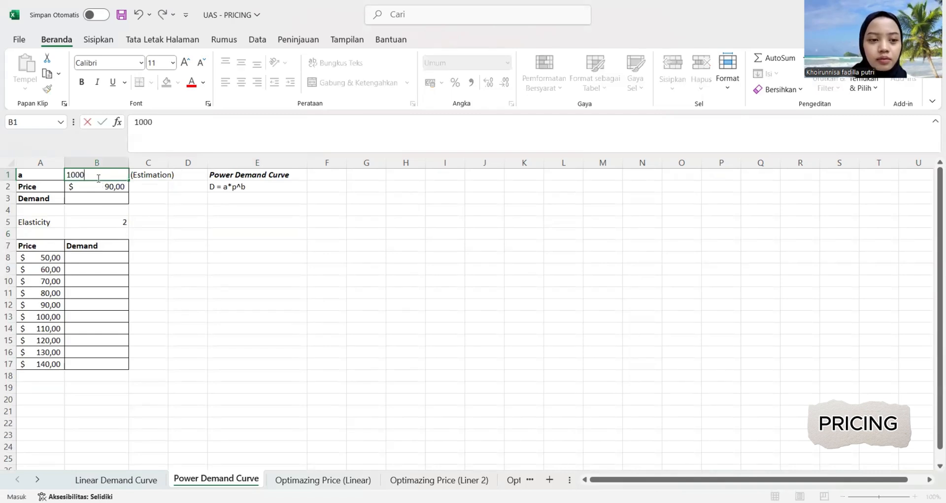
pyautogui.write('000')
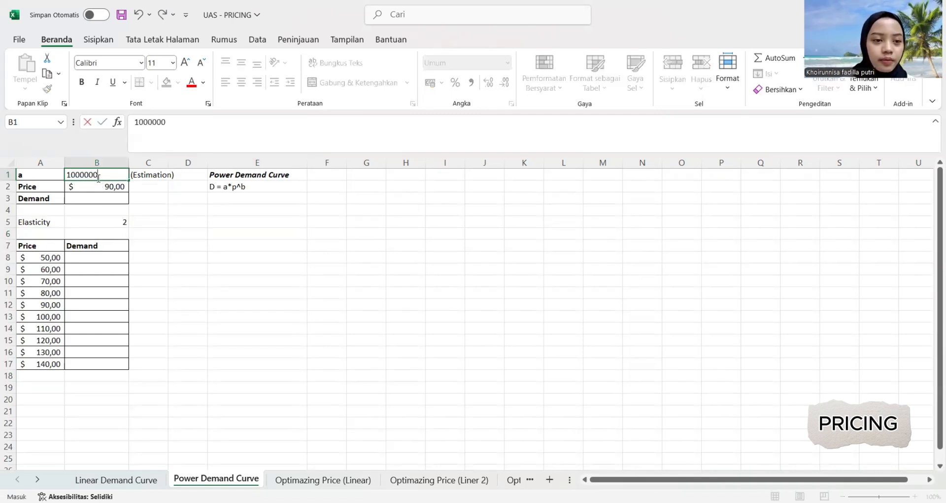
pyautogui.hotkey('ctrl', 'Return')
pyautogui.click(181, 256)
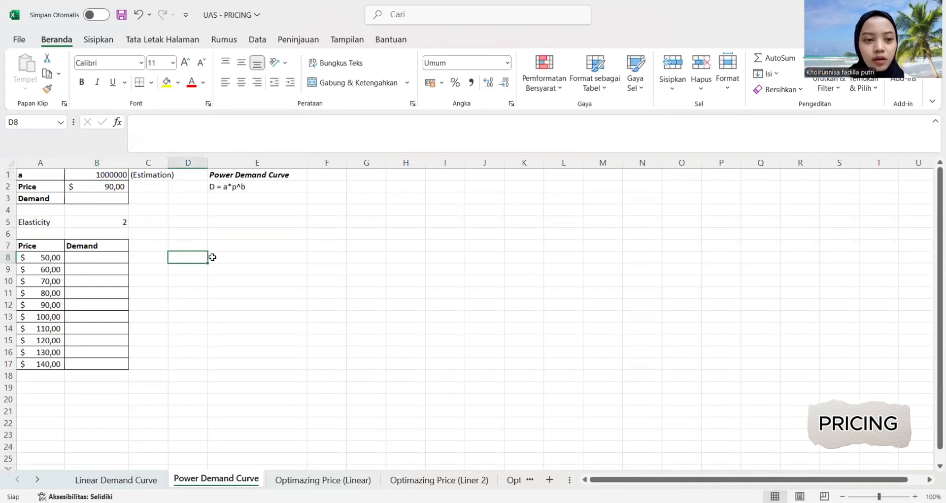
# Enter the formula =B1*B2^-2 in B3 to calculate demand at the given price.
pyautogui.click(111, 206)
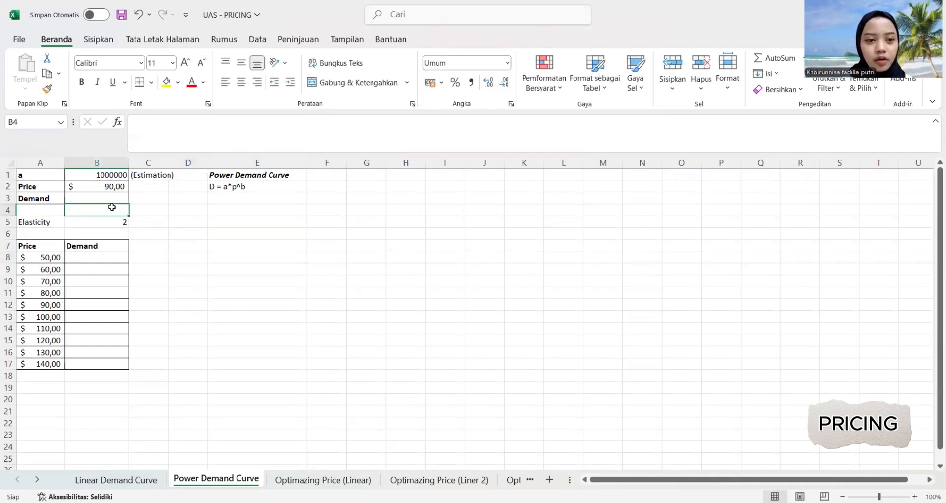
pyautogui.click(98, 199)
pyautogui.write('=')
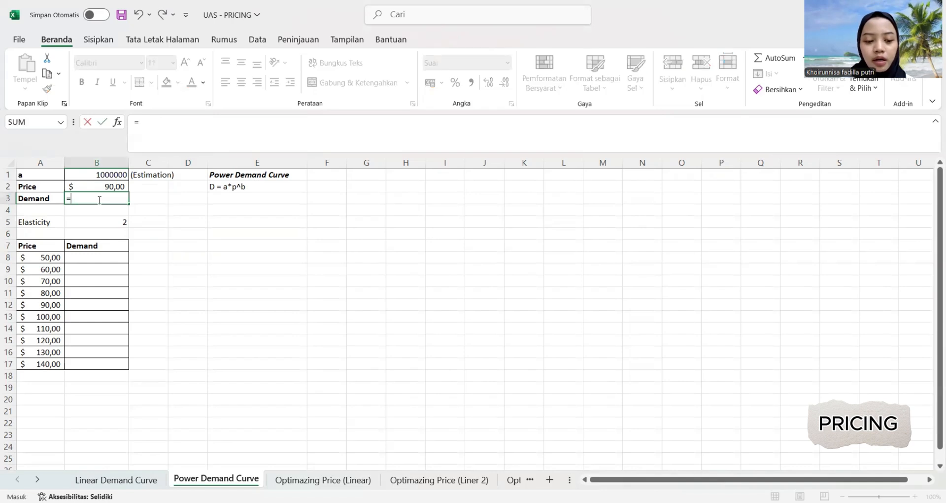
pyautogui.click(101, 176)
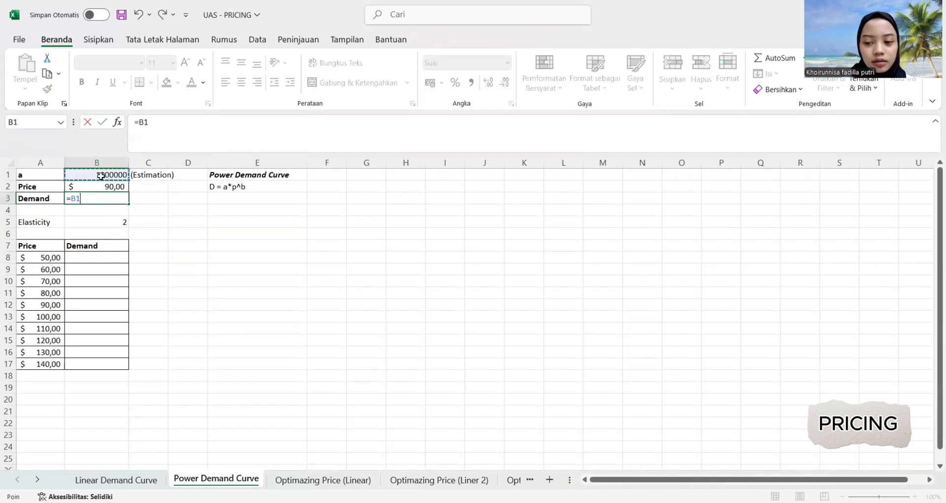
pyautogui.write('*')
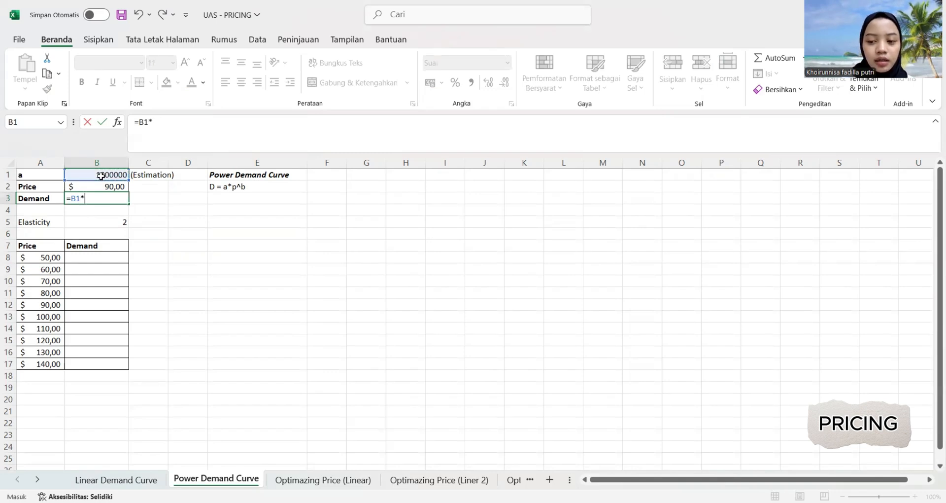
pyautogui.click(95, 188)
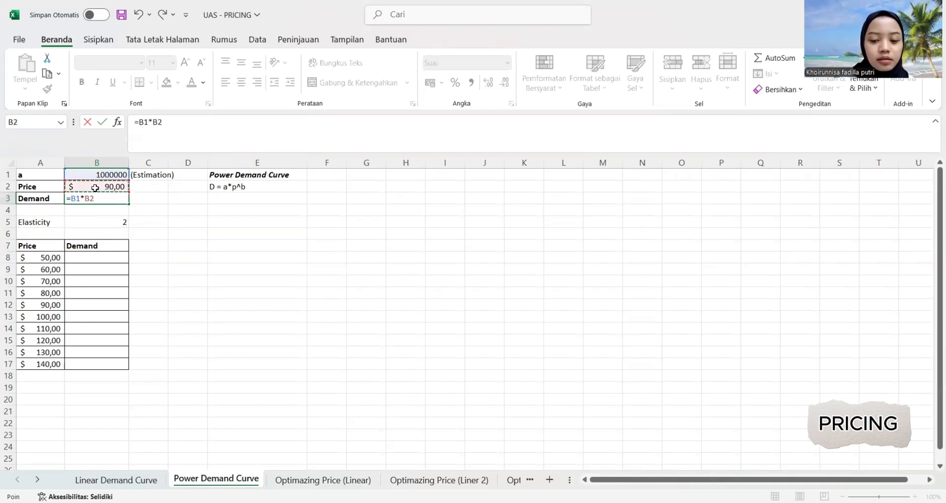
pyautogui.write('^-2')
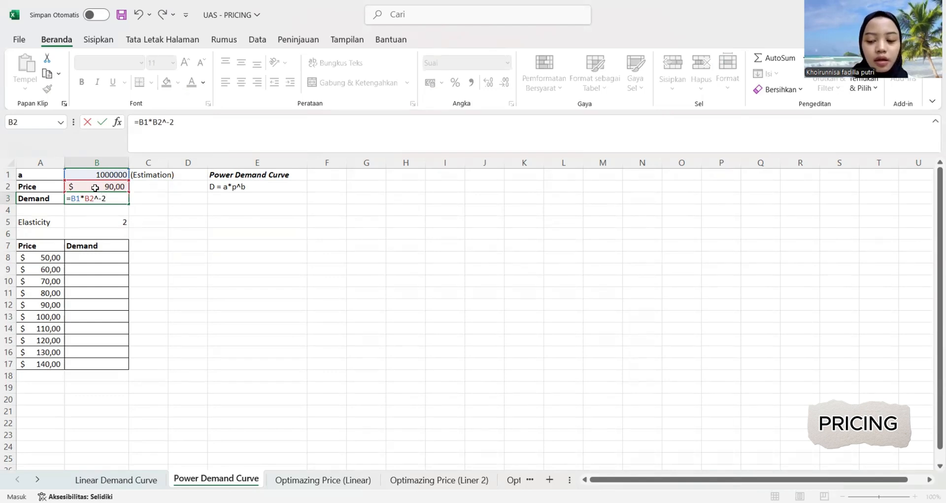
pyautogui.press('Return')
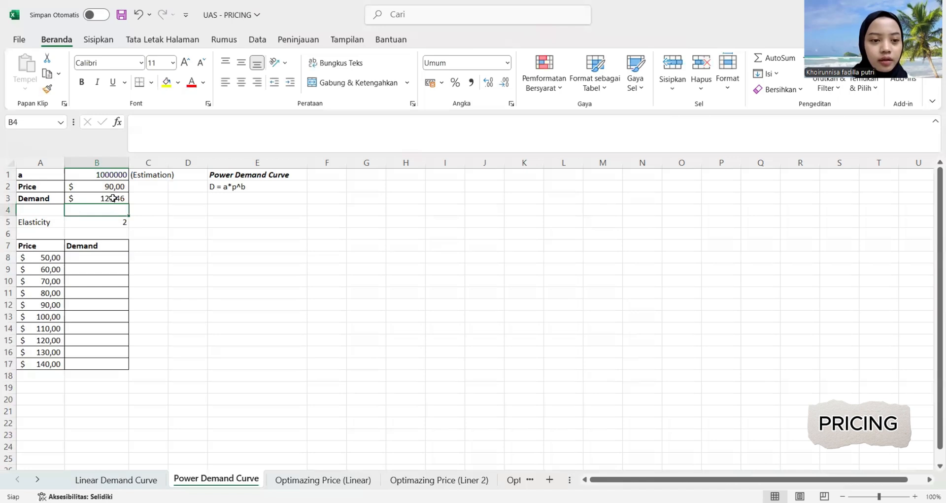
pyautogui.click(114, 198)
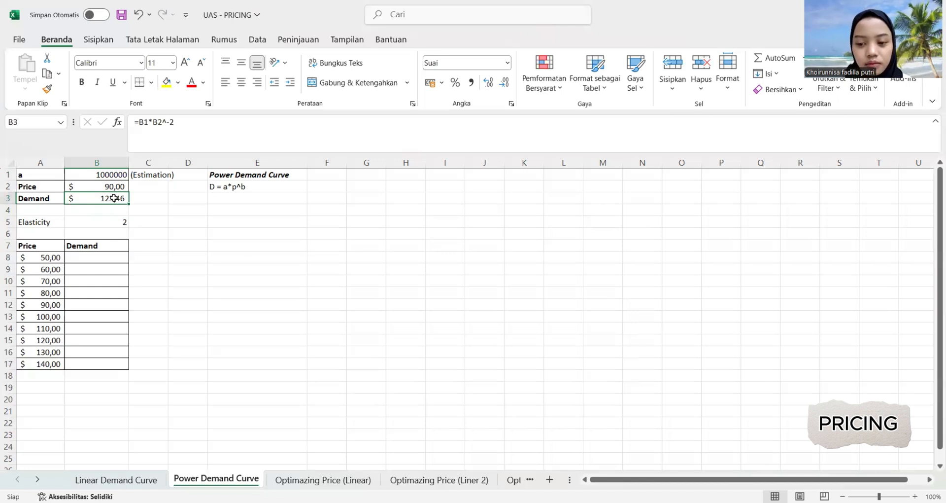
pyautogui.click(144, 219)
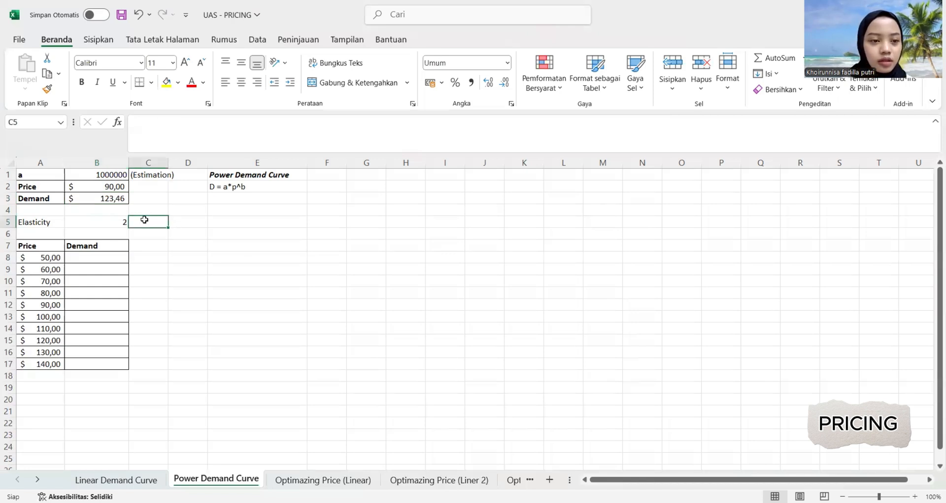
# Change the calculated demand in B3 from currency to the General (Umum) format and remove all its decimal places.
pyautogui.click(103, 201)
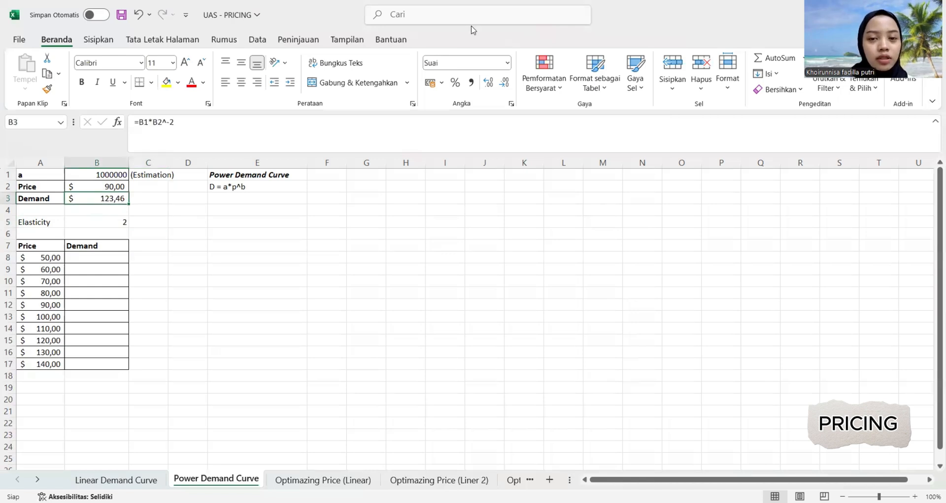
pyautogui.click(486, 59)
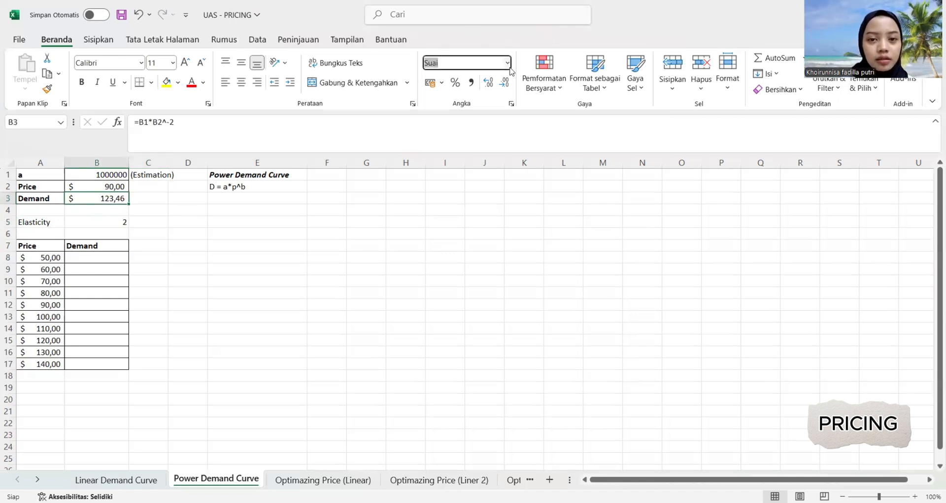
pyautogui.click(507, 63)
pyautogui.click(496, 93)
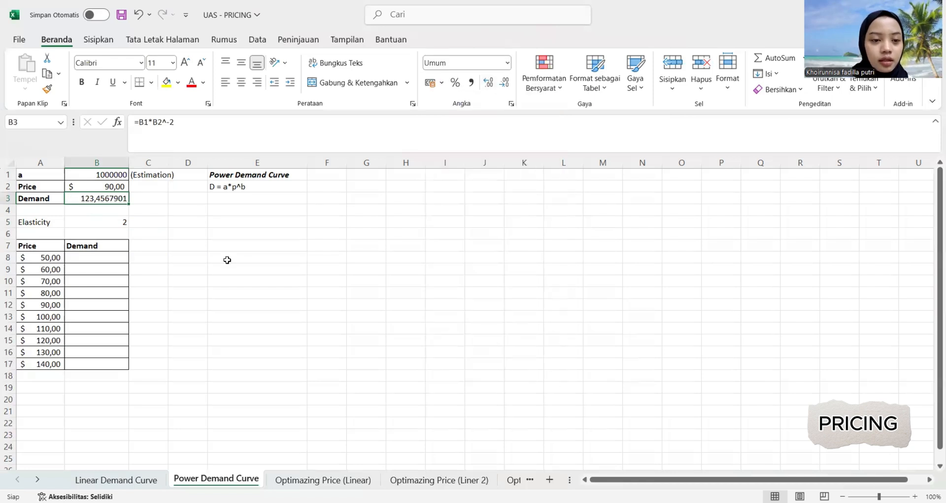
pyautogui.click(508, 83)
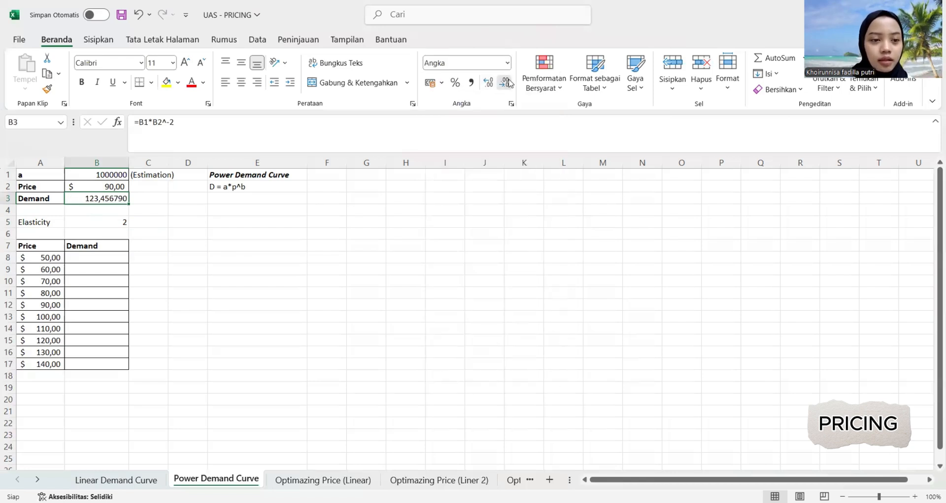
pyautogui.click(508, 83)
pyautogui.click(508, 83)
pyautogui.click(508, 83)
pyautogui.click(508, 83)
pyautogui.click(507, 83)
pyautogui.click(507, 83)
pyautogui.click(300, 315)
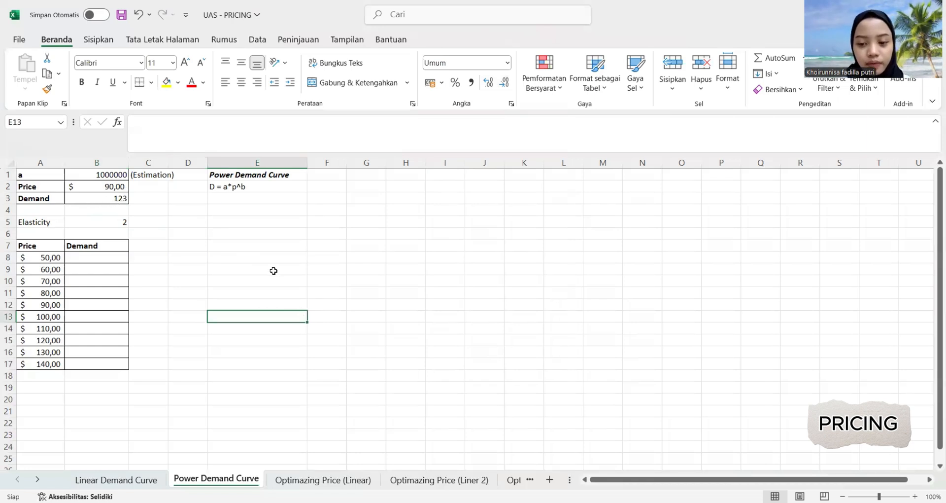
# Enter the formula =$B$1*A8^-2 in B8 to calculate demand for the first price in the table.
pyautogui.scroll(-2, 244, 290)
pyautogui.scroll(2, 245, 290)
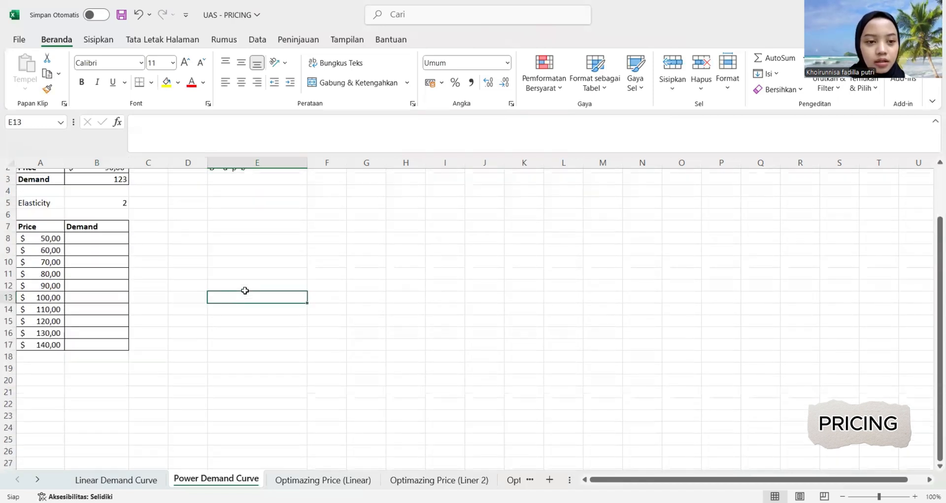
pyautogui.click(94, 248)
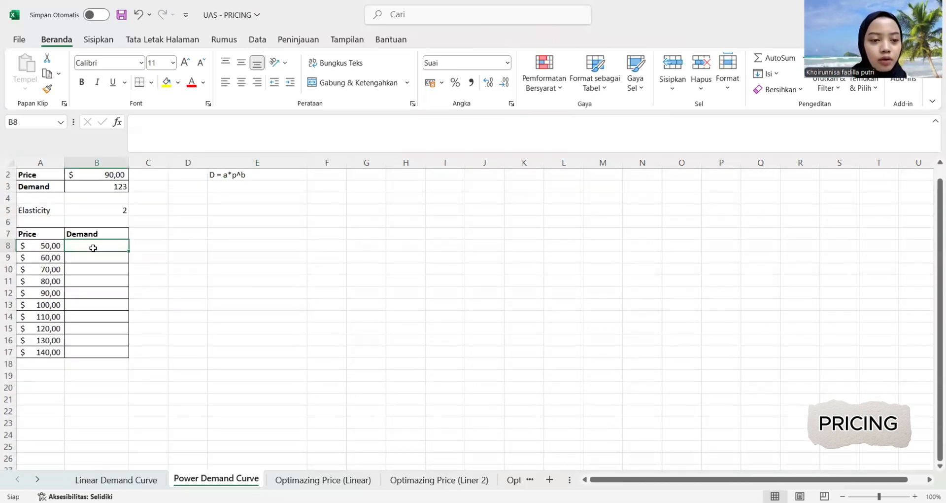
pyautogui.write('=')
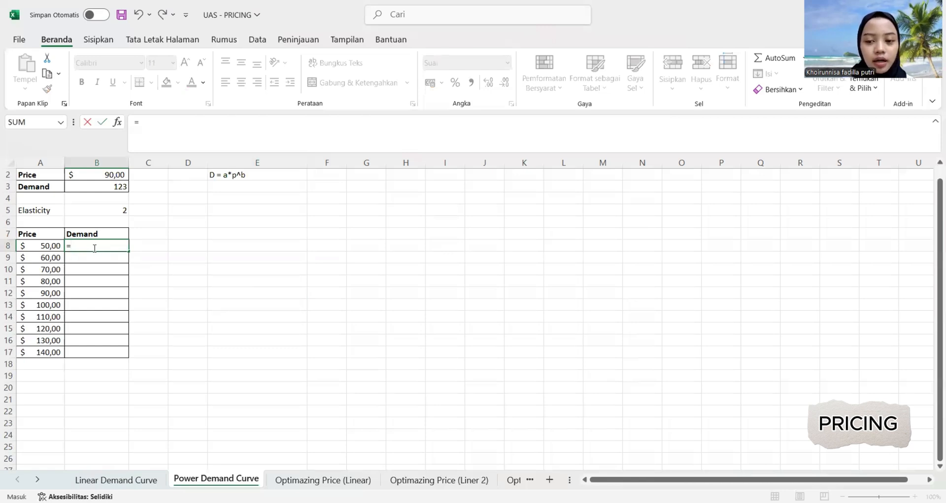
pyautogui.scroll(1, 151, 270)
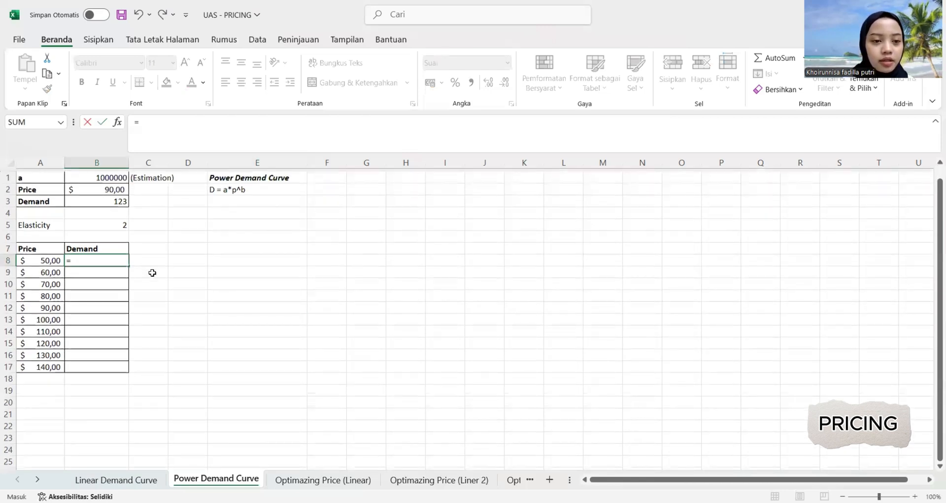
pyautogui.click(103, 175)
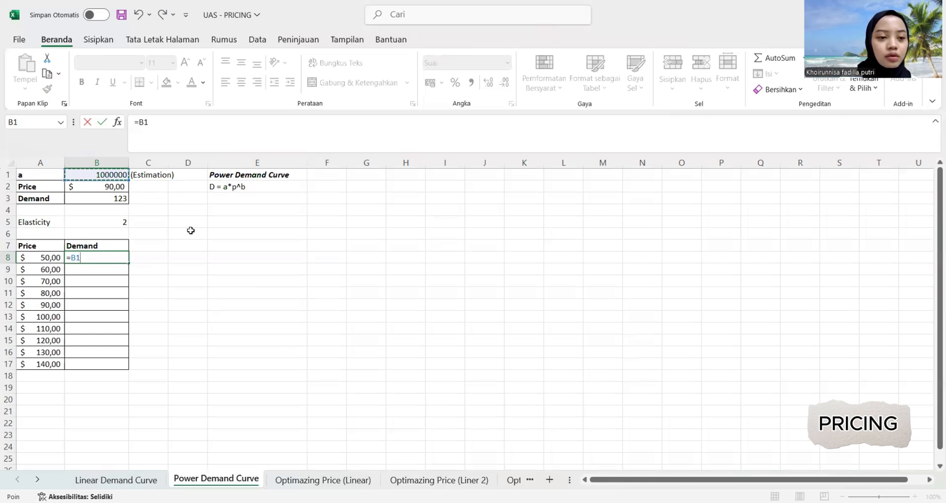
pyautogui.press('F4')
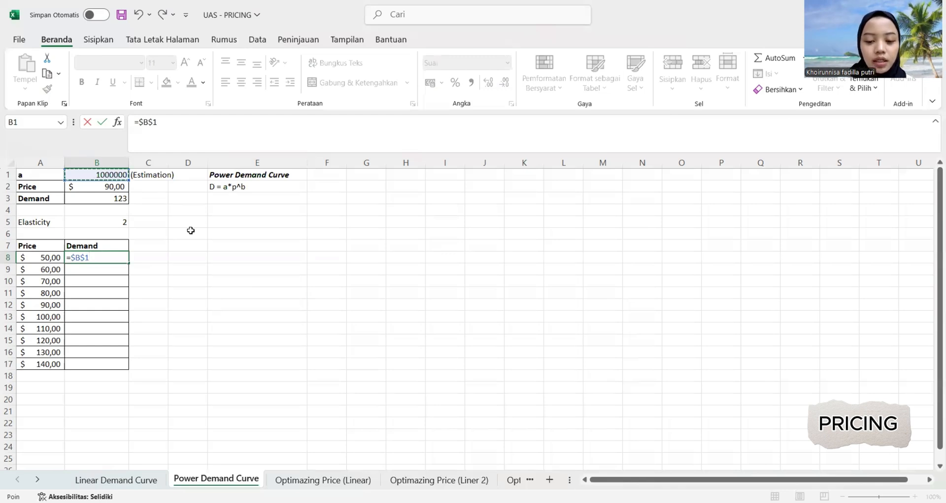
pyautogui.write('*')
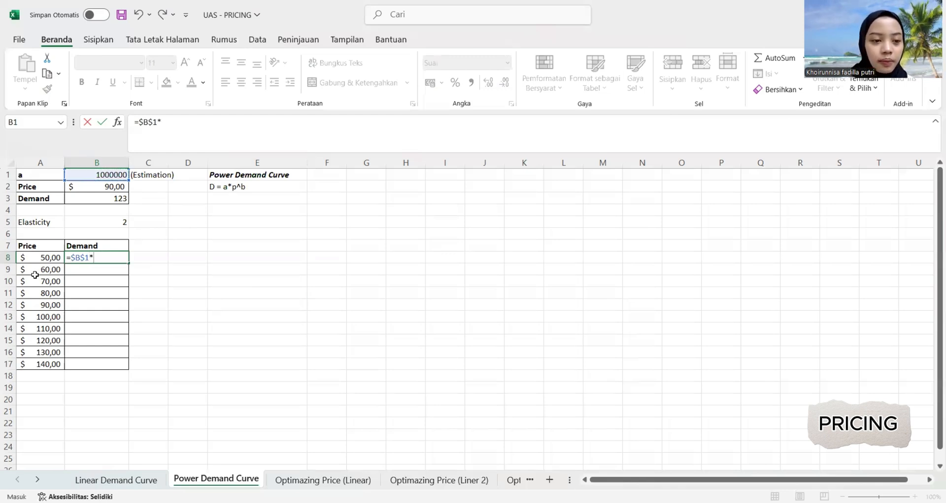
pyautogui.click(43, 258)
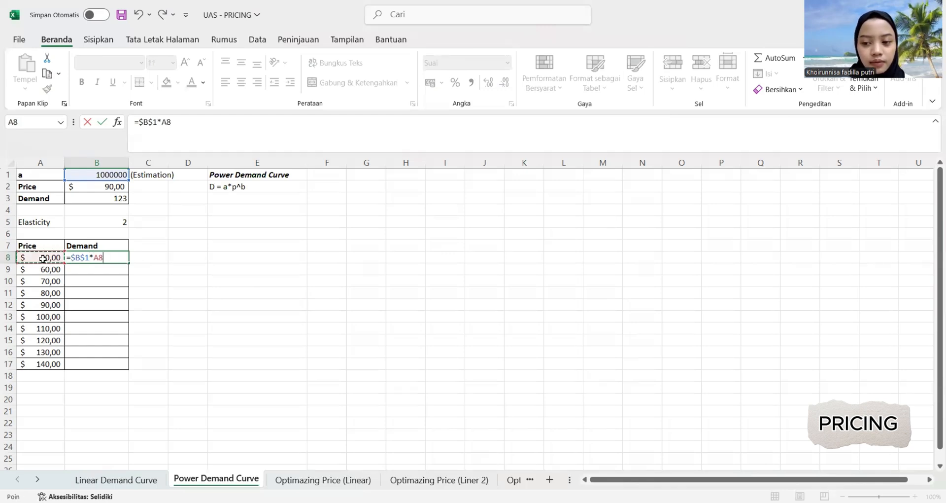
pyautogui.write('^')
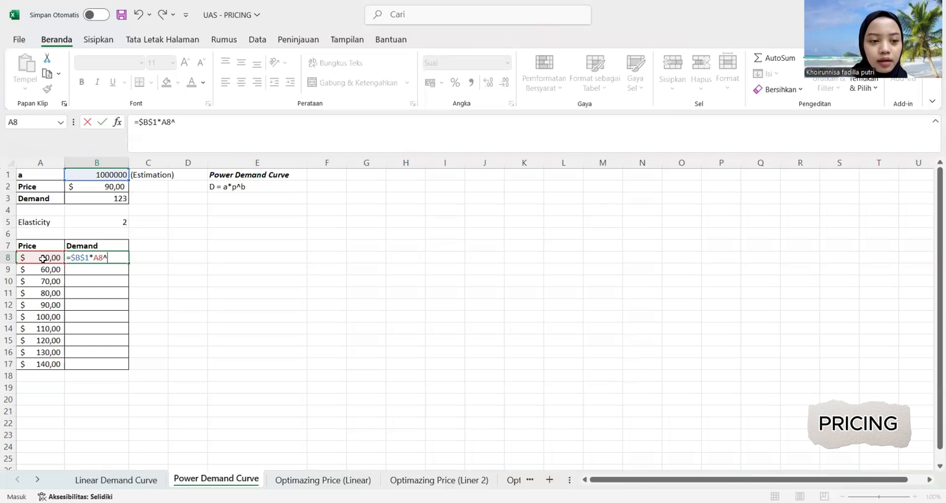
pyautogui.write('-')
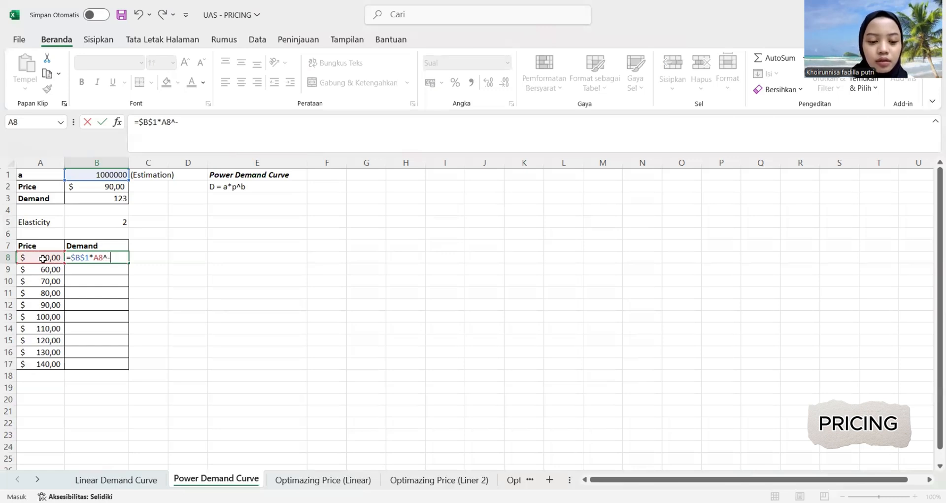
pyautogui.write('2')
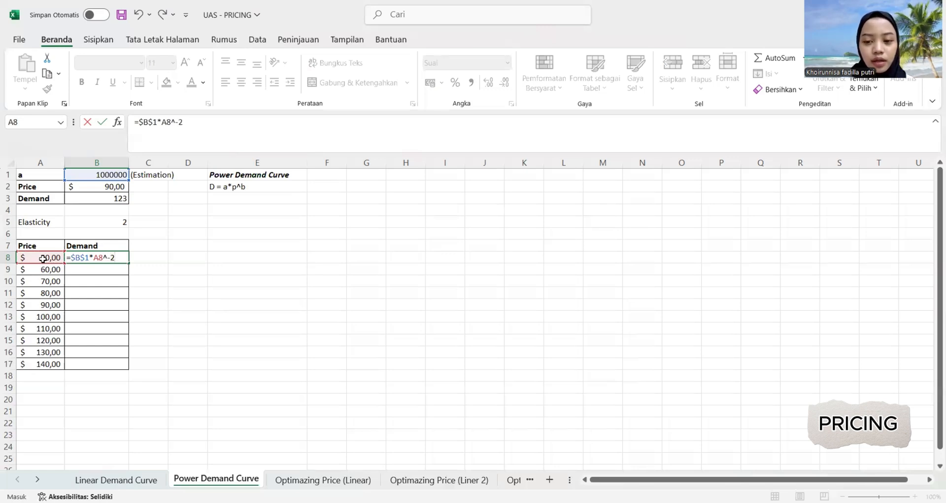
pyautogui.press('Return')
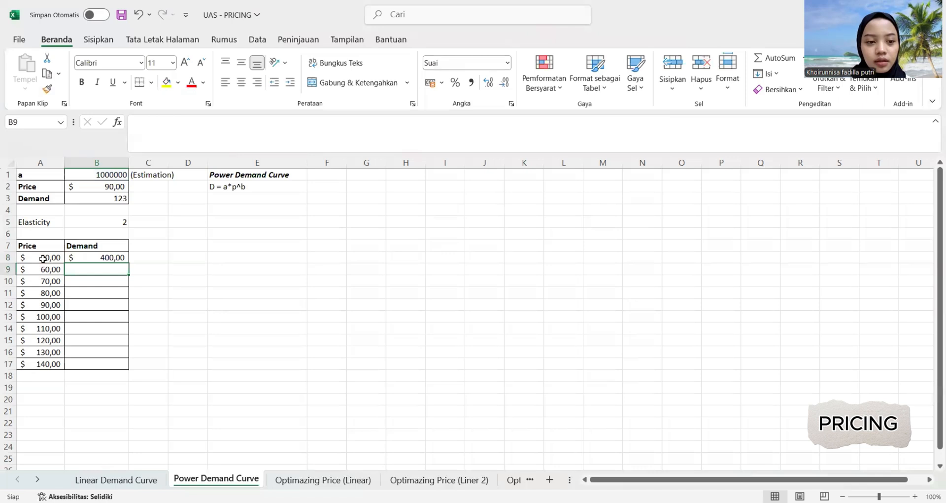
# Fill the demand formula from B8 down through B17.
pyautogui.click(75, 257)
pyautogui.moveTo(127, 264); pyautogui.dragTo(119, 364)
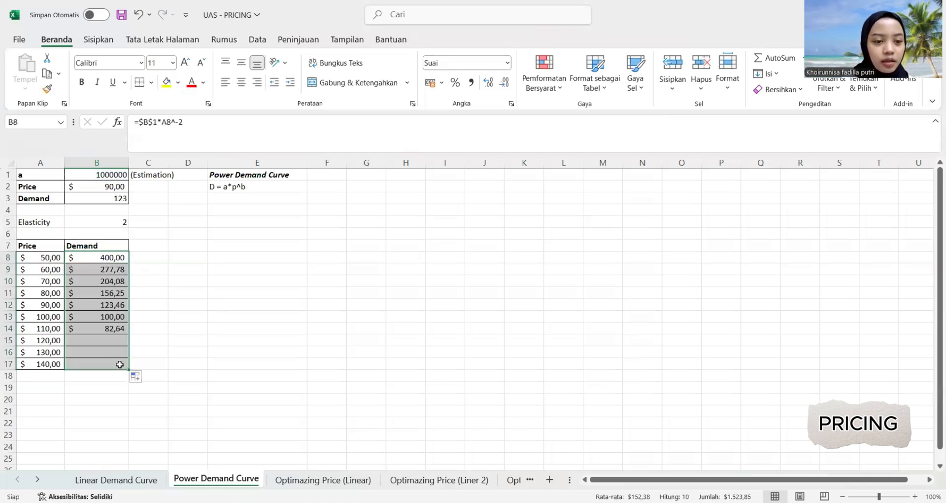
pyautogui.click(151, 256)
# Change the demand values in B8:B17 to the General (Umum) format and remove all decimal places.
pyautogui.moveTo(93, 259); pyautogui.dragTo(98, 365)
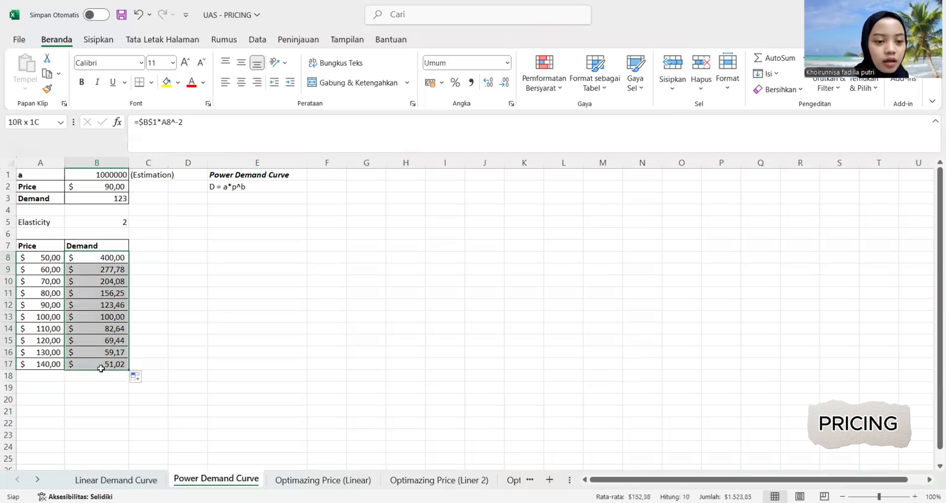
pyautogui.click(507, 63)
pyautogui.click(477, 91)
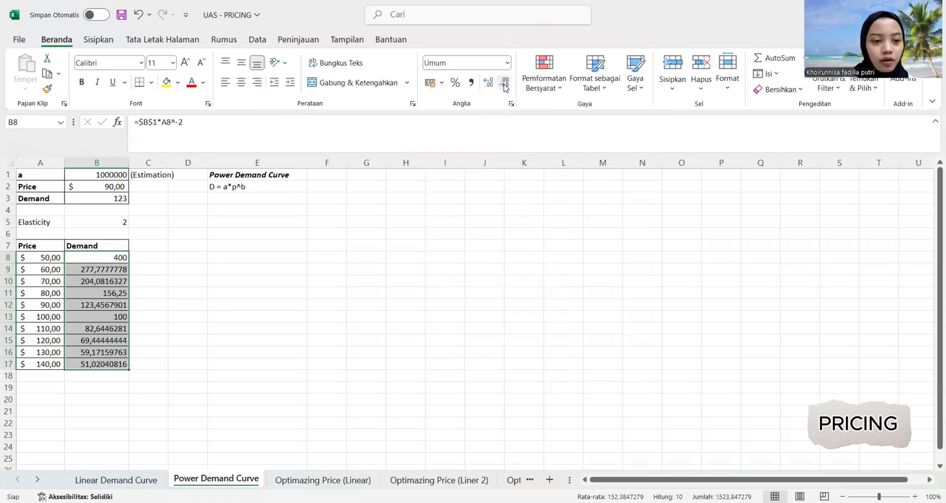
pyautogui.click(214, 280)
pyautogui.moveTo(102, 269); pyautogui.dragTo(99, 364)
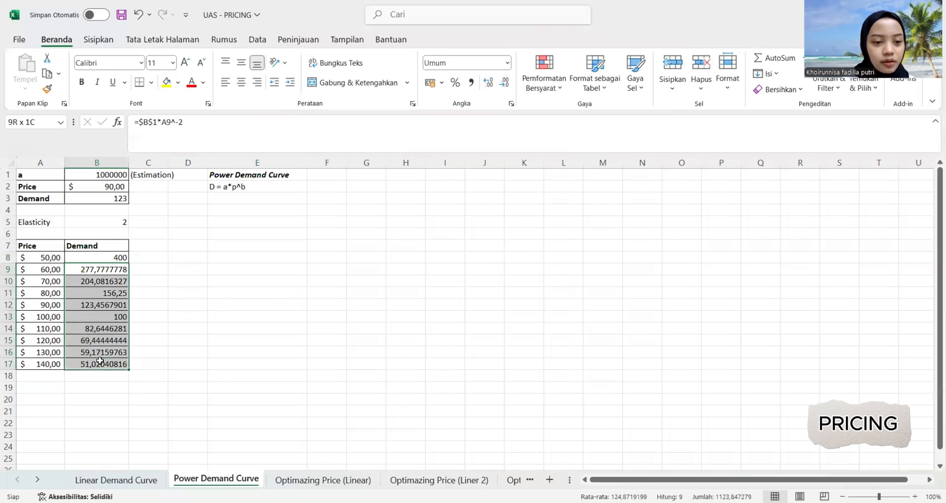
pyautogui.click(509, 87)
pyautogui.click(509, 87)
pyautogui.click(508, 86)
pyautogui.click(508, 87)
pyautogui.click(509, 87)
pyautogui.click(509, 87)
pyautogui.click(509, 86)
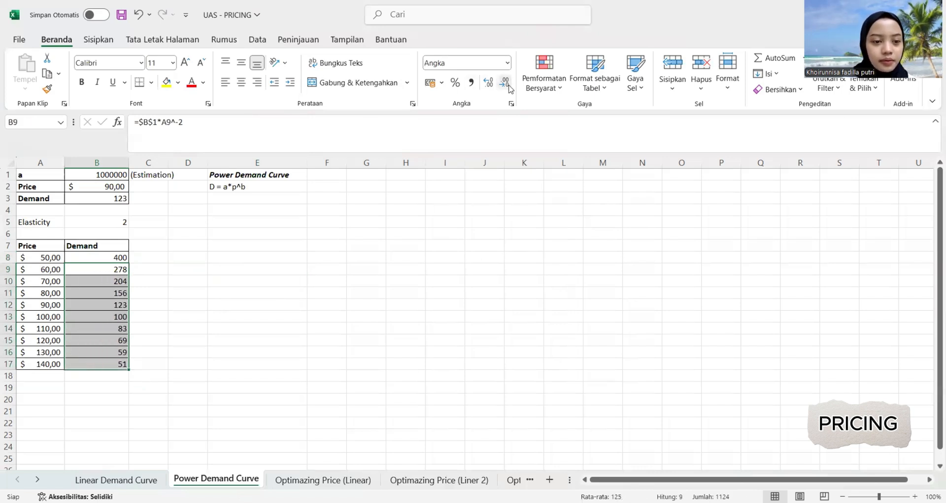
pyautogui.click(382, 232)
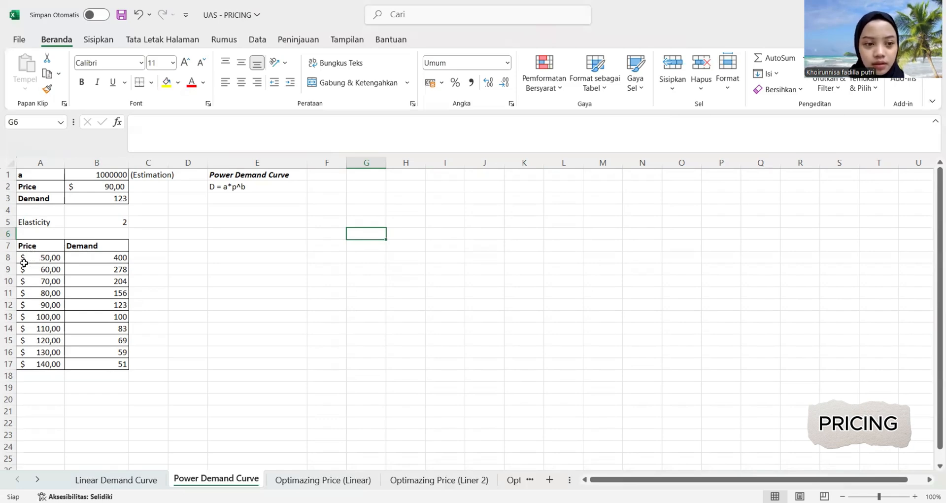
# Insert a markers-only scatter chart from the price and demand data in A8:B17.
pyautogui.moveTo(24, 260); pyautogui.dragTo(92, 363)
pyautogui.click(101, 39)
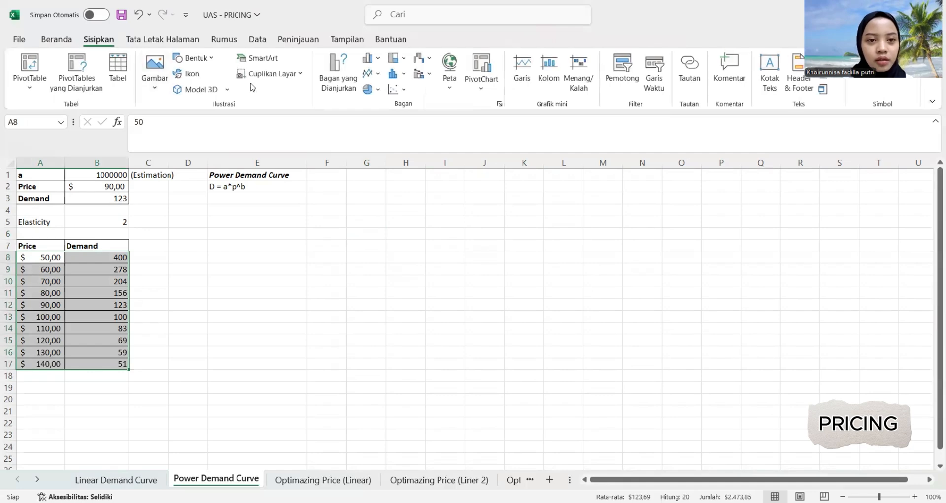
pyautogui.click(399, 90)
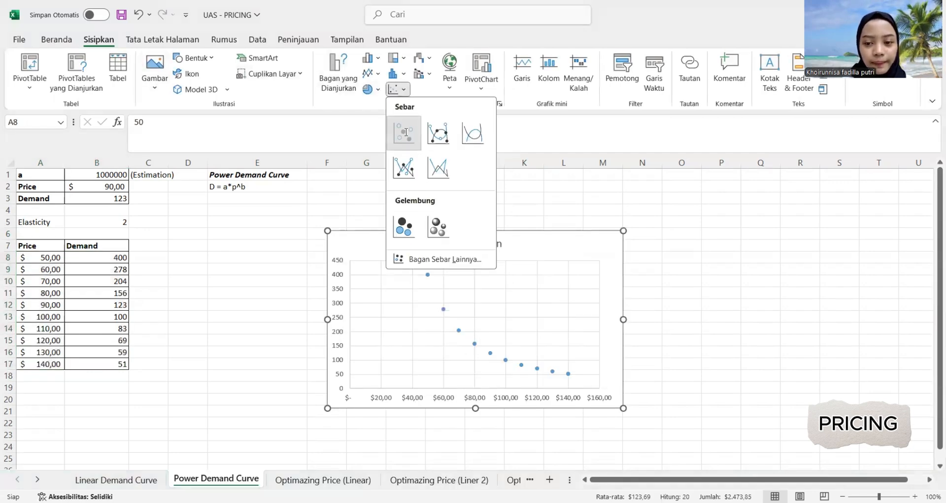
pyautogui.click(405, 134)
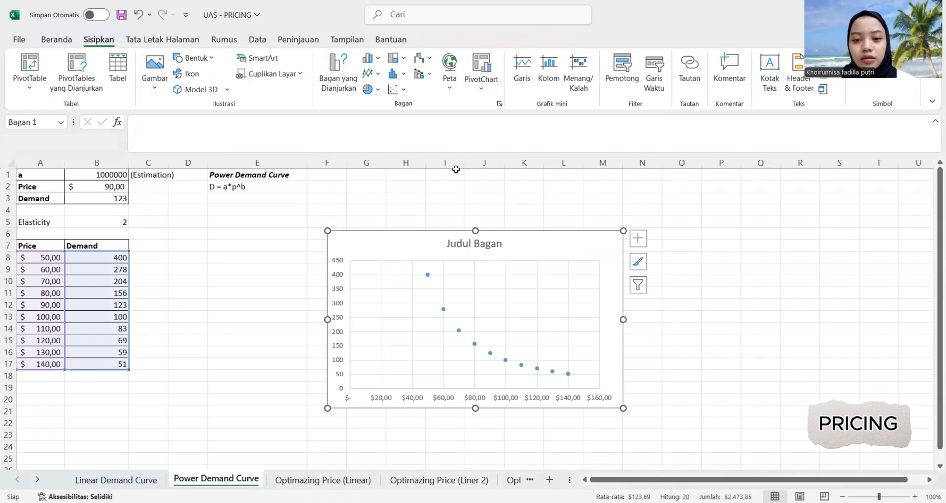
# Add a power (Pangkat) trendline to the demand data points and display its equation on the chart.
pyautogui.click(428, 275)
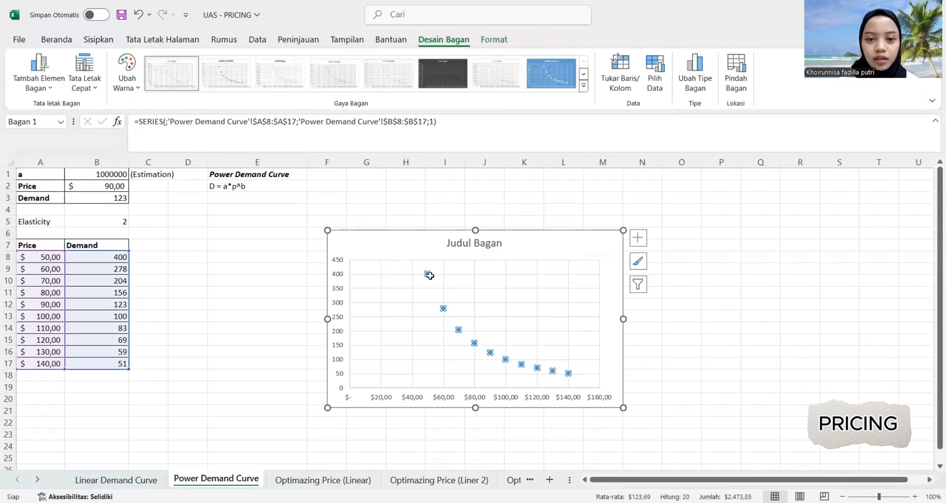
pyautogui.rightClick(430, 276)
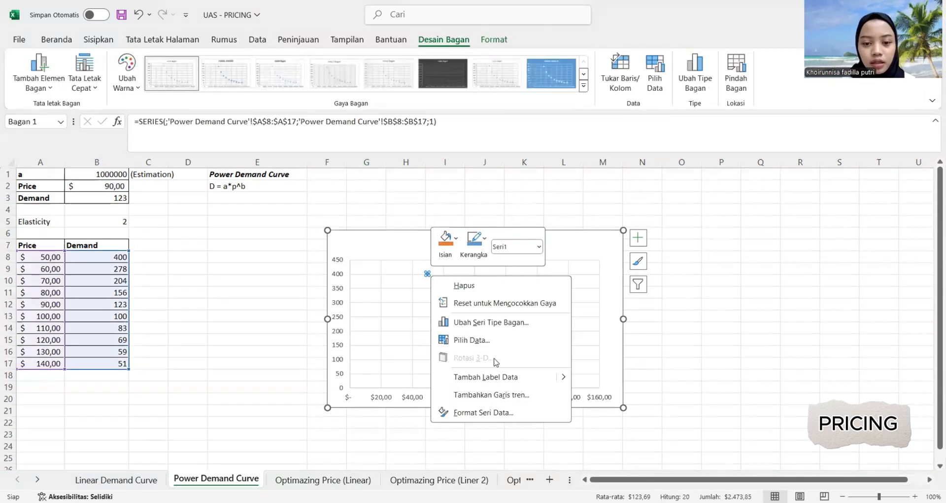
pyautogui.click(515, 395)
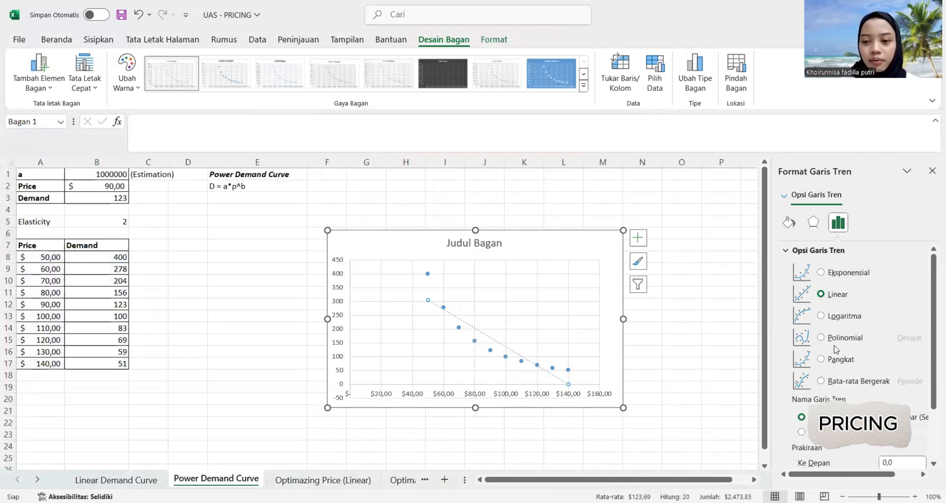
pyautogui.click(821, 359)
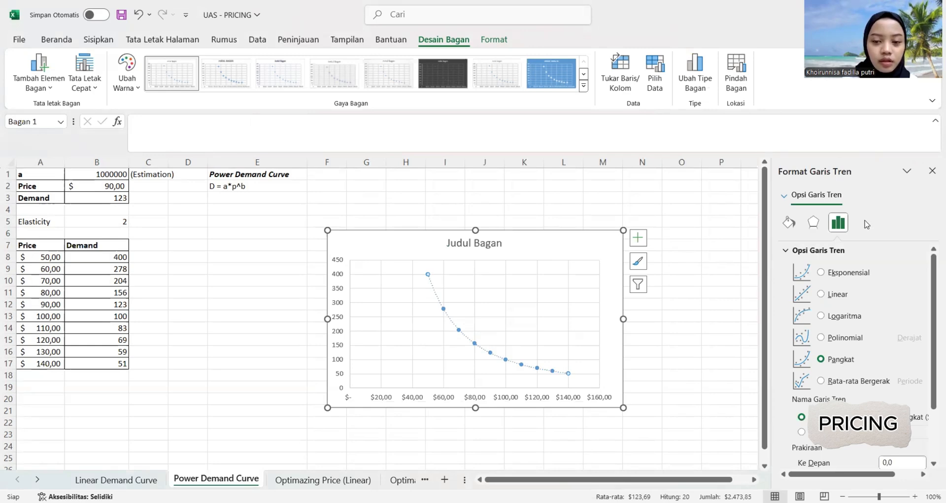
pyautogui.scroll(-3, 858, 318)
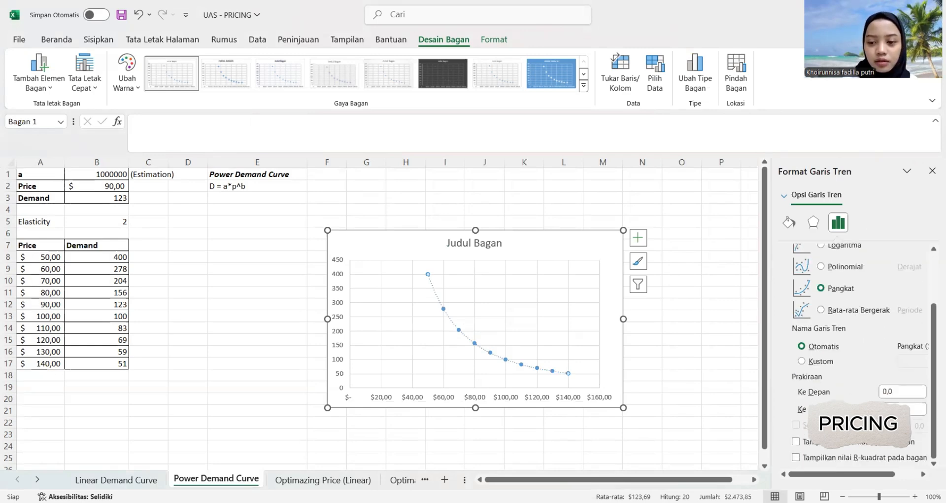
pyautogui.click(797, 441)
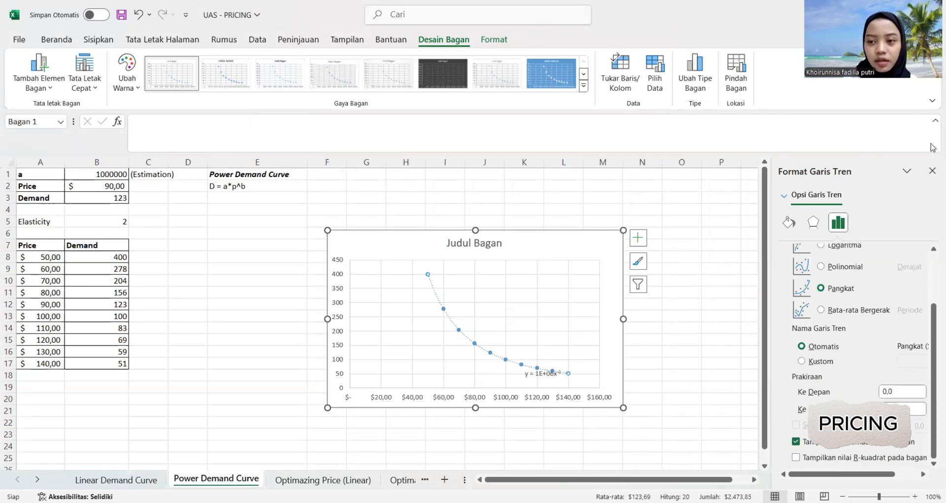
pyautogui.click(932, 171)
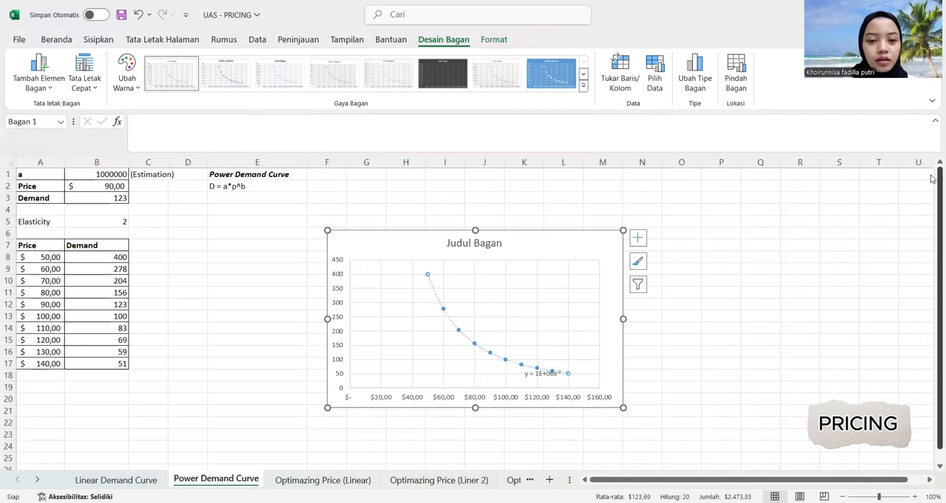
pyautogui.click(152, 389)
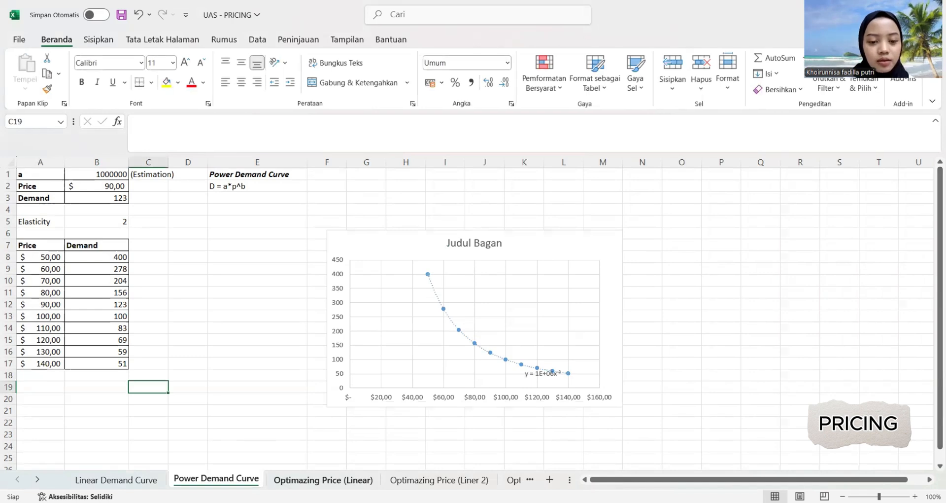
# On the Optimazing Price (Linear) sheet, insert a markers-only scatter chart from A2:B3 and switch its rows and columns.
pyautogui.hotkey('ctrl', 'pagedown')
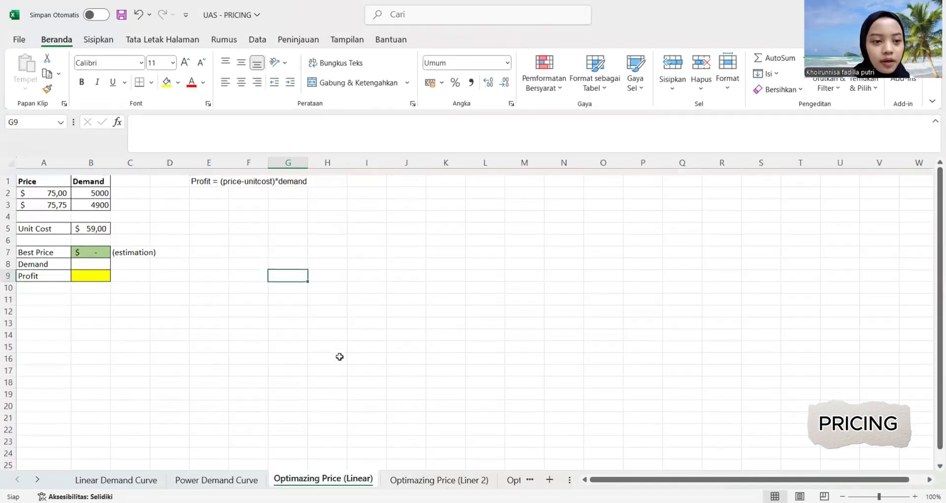
pyautogui.scroll(-1, 340, 356)
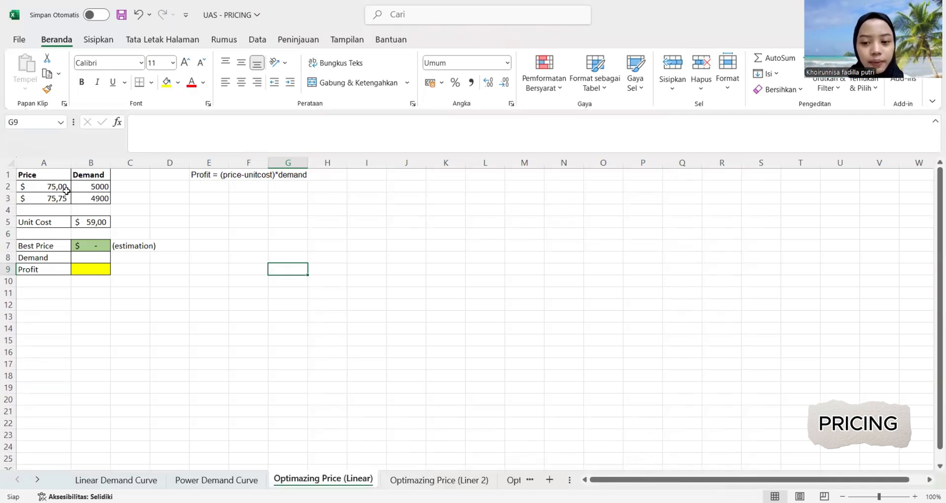
pyautogui.moveTo(23, 187); pyautogui.dragTo(90, 198)
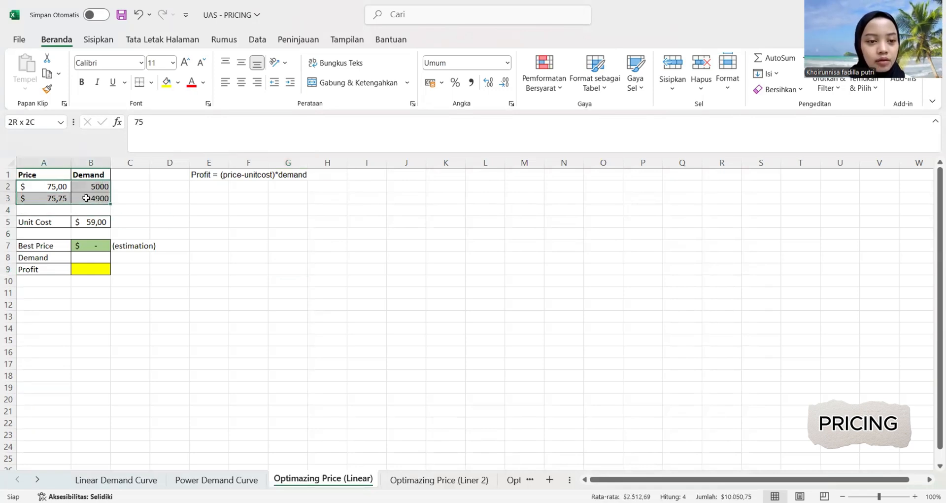
pyautogui.click(99, 40)
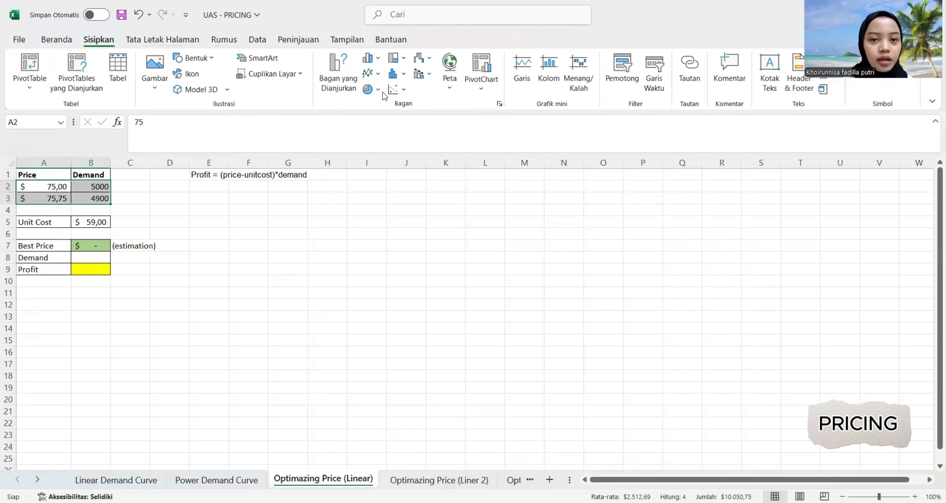
pyautogui.click(400, 90)
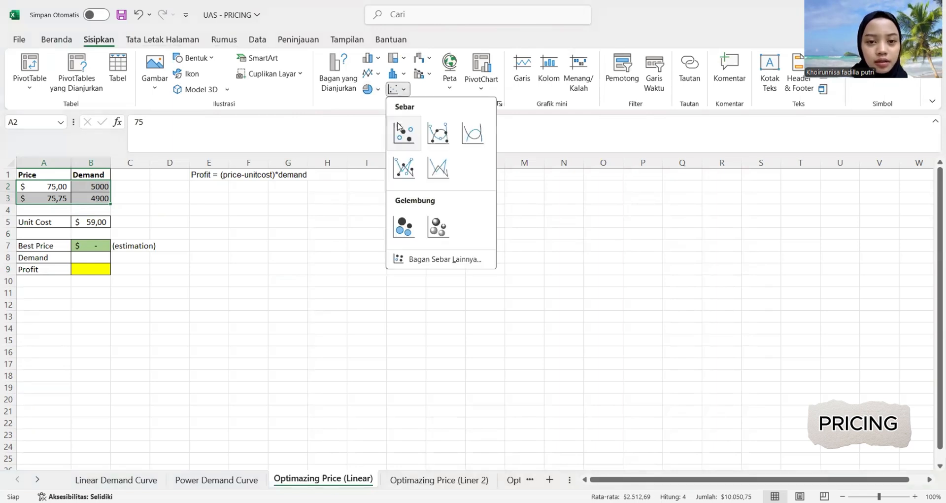
pyautogui.click(401, 136)
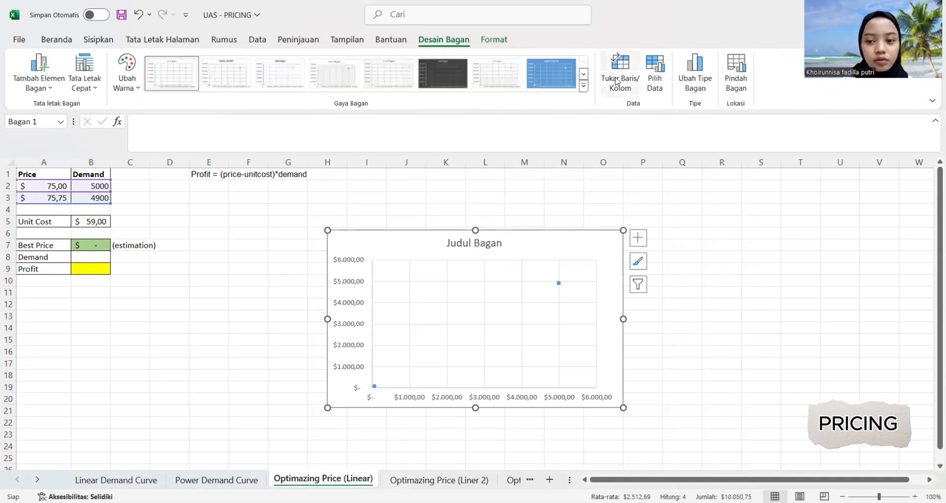
pyautogui.click(617, 81)
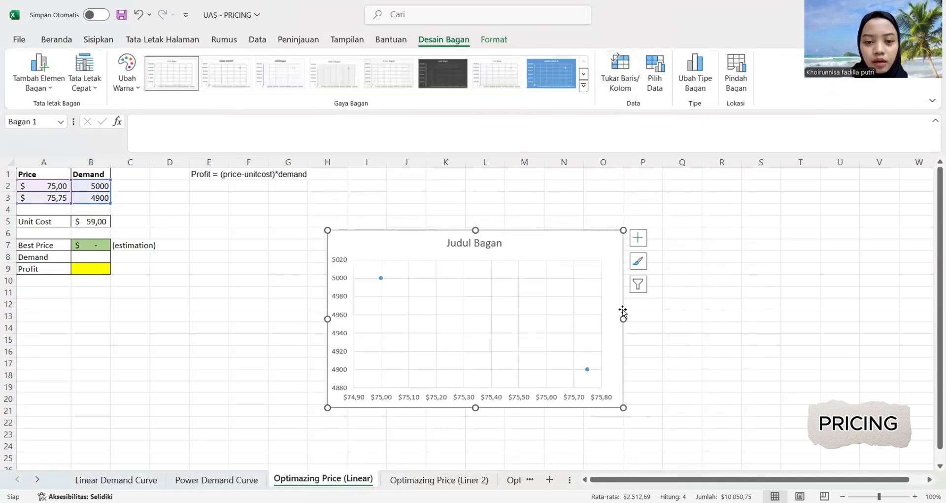
# Add a linear trendline with its equation to the price-demand chart and move the chart closer to the data tables.
pyautogui.click(381, 277)
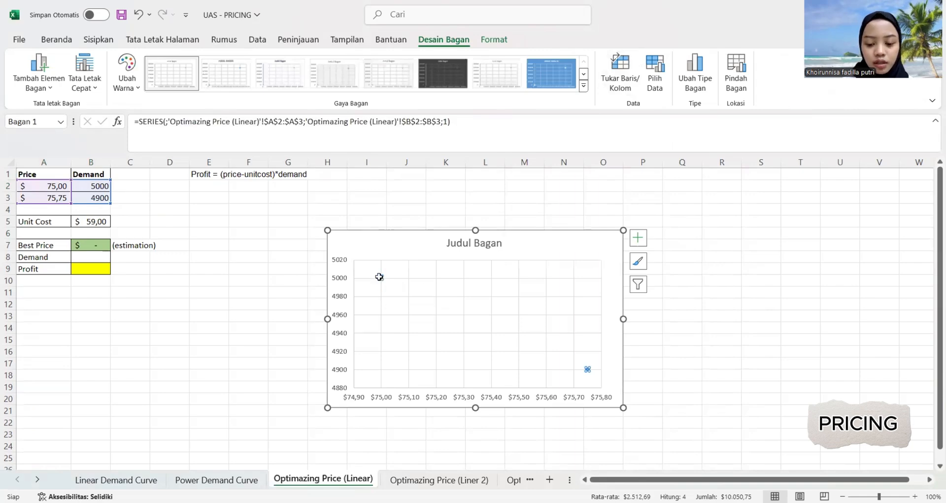
pyautogui.rightClick(382, 276)
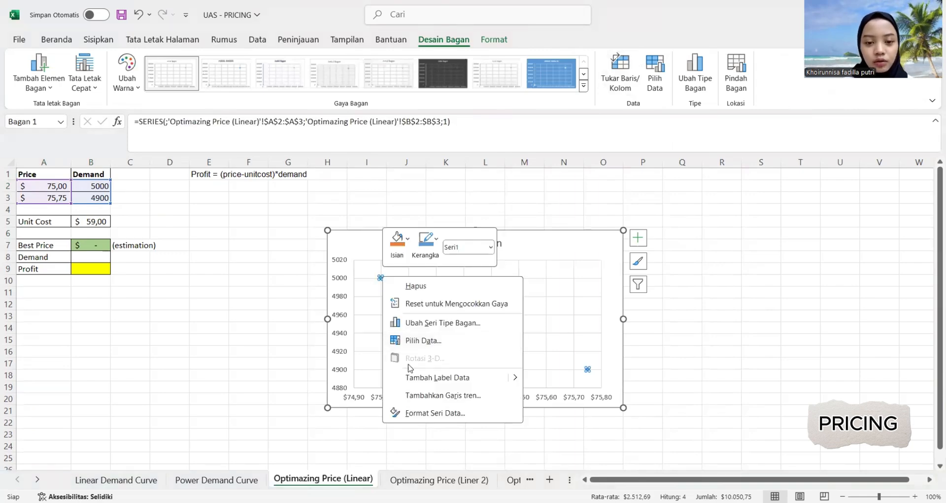
pyautogui.click(434, 394)
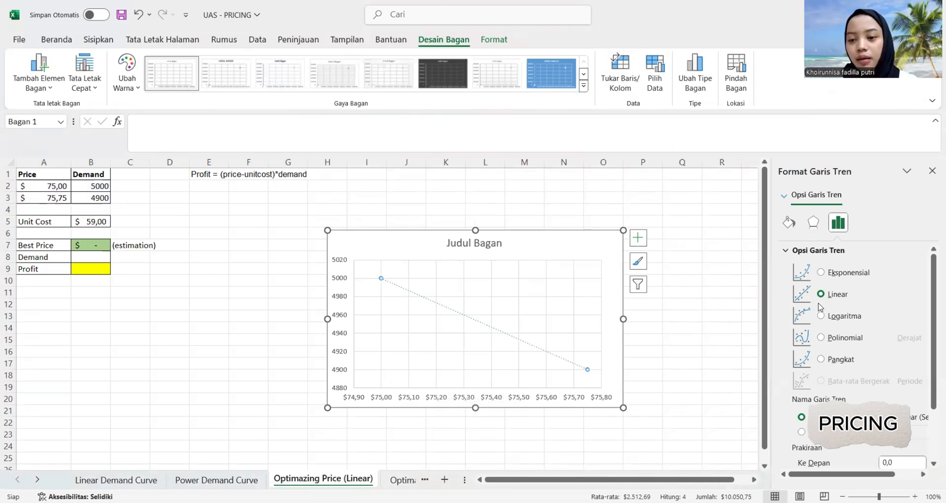
pyautogui.scroll(-3, 839, 392)
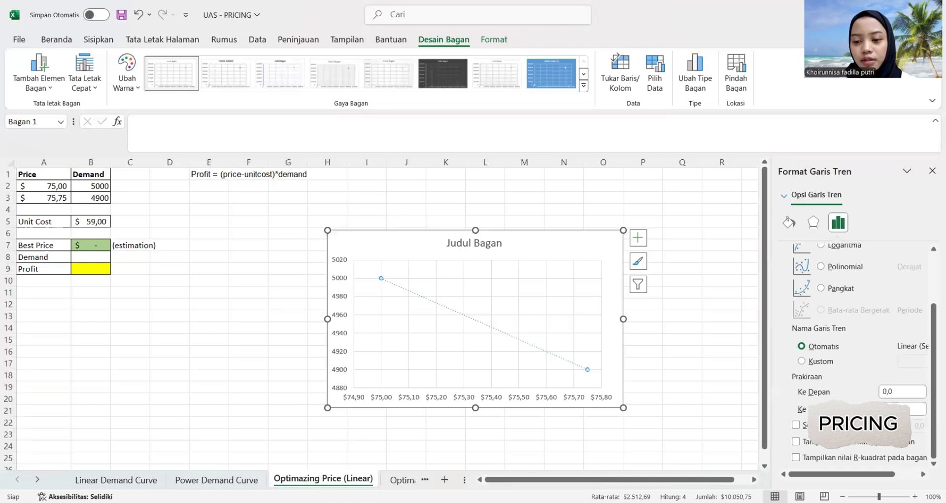
pyautogui.click(799, 441)
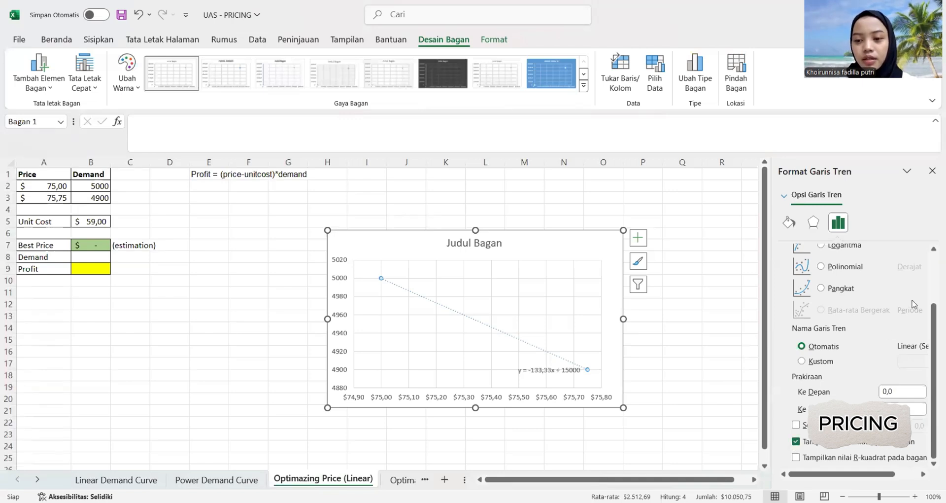
pyautogui.click(932, 172)
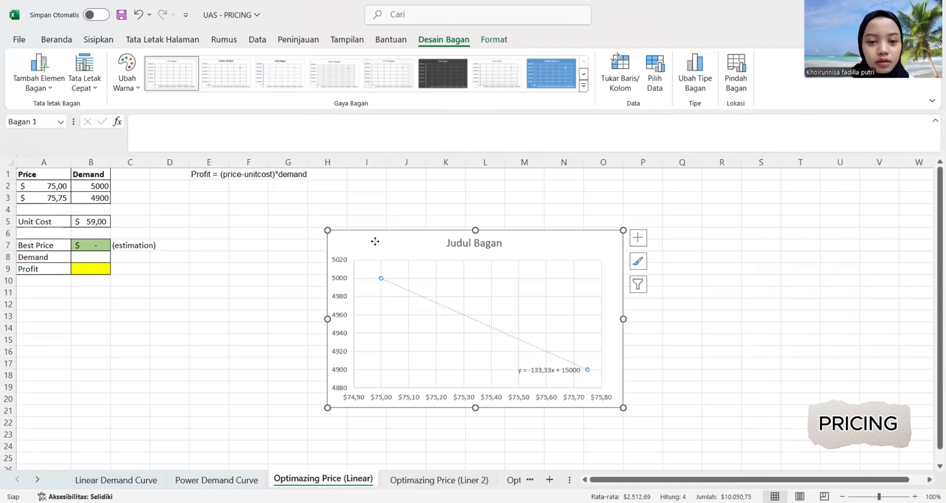
pyautogui.moveTo(376, 243); pyautogui.dragTo(287, 236)
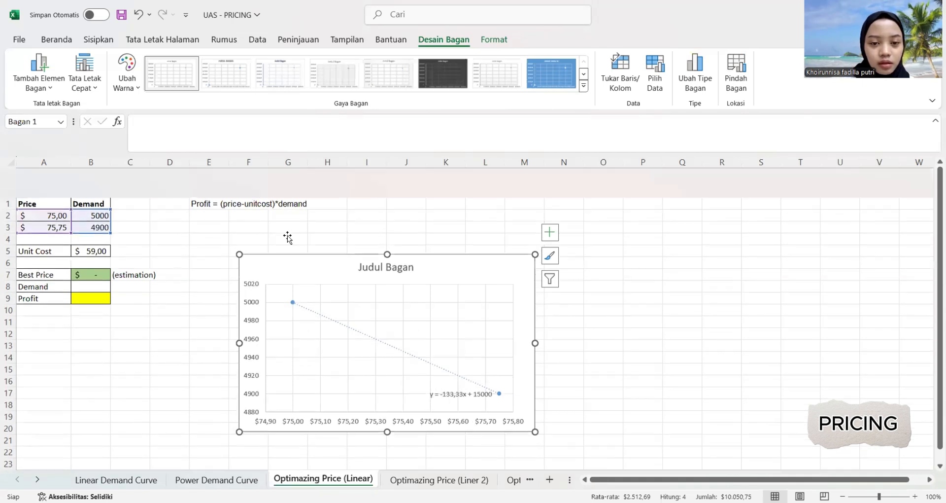
pyautogui.click(176, 281)
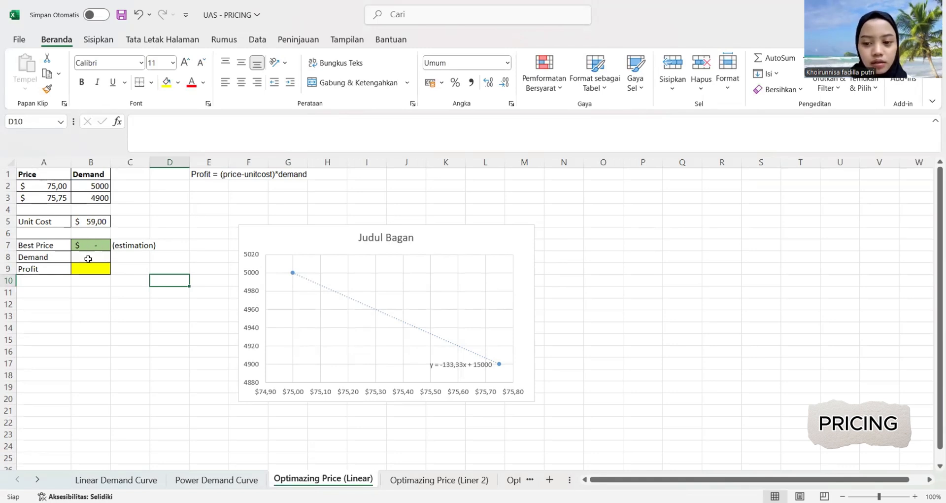
# Enter the linear demand formula note D=a-bp in A10, below the Profit label.
pyautogui.click(29, 288)
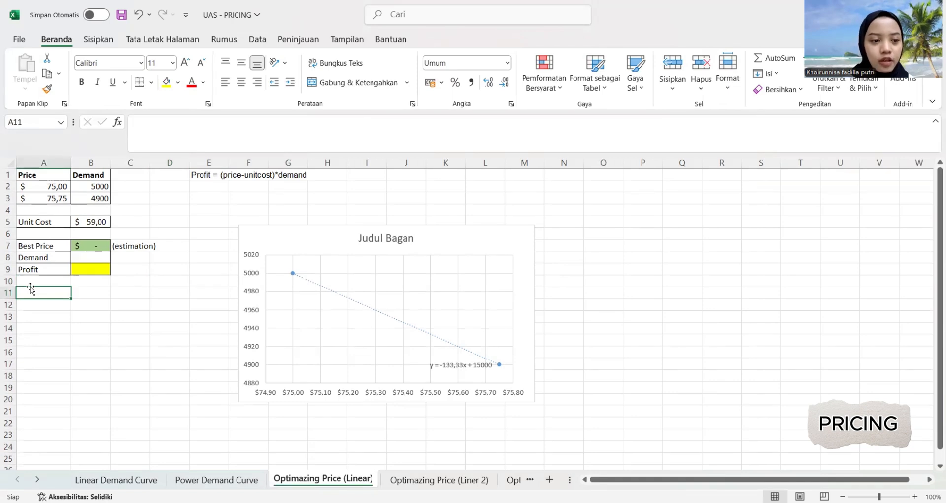
pyautogui.click(24, 279)
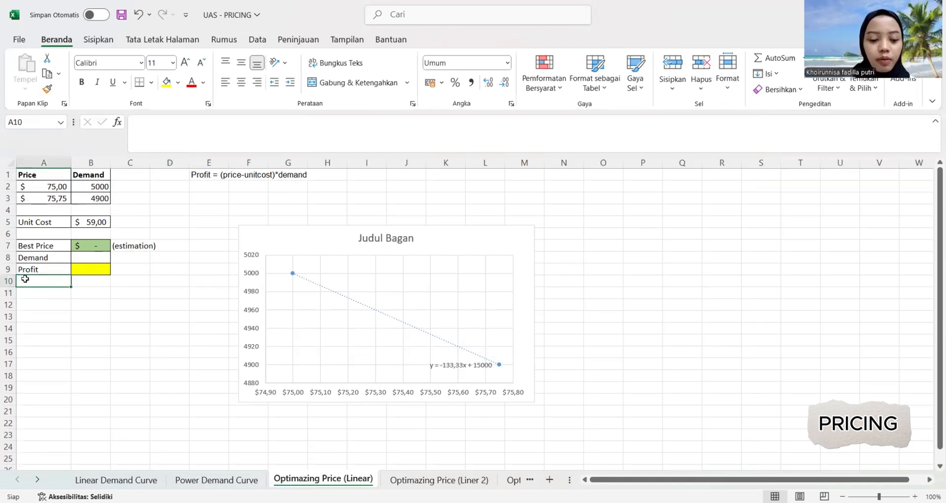
pyautogui.write('Demand')
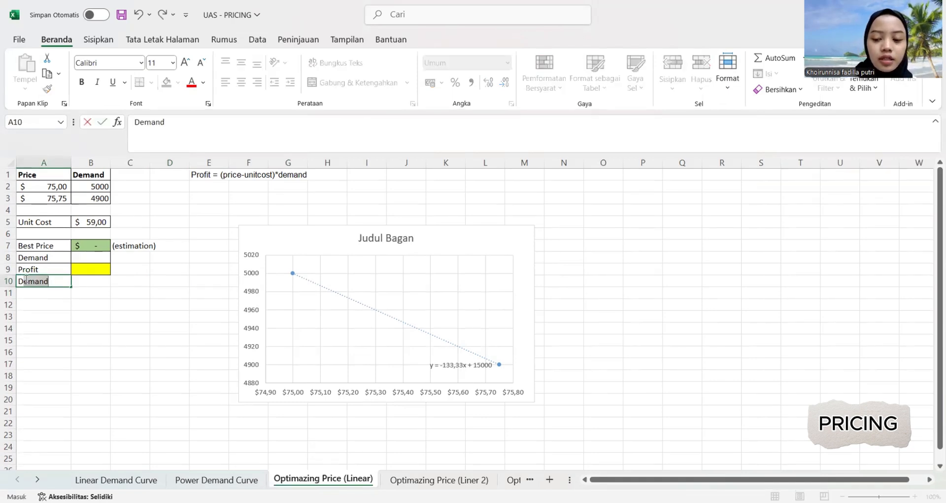
pyautogui.write('=a')
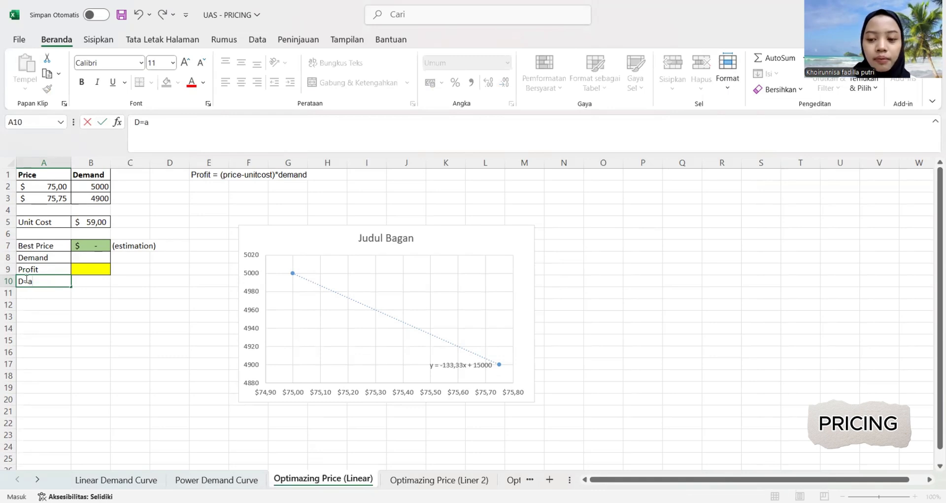
pyautogui.write('-b')
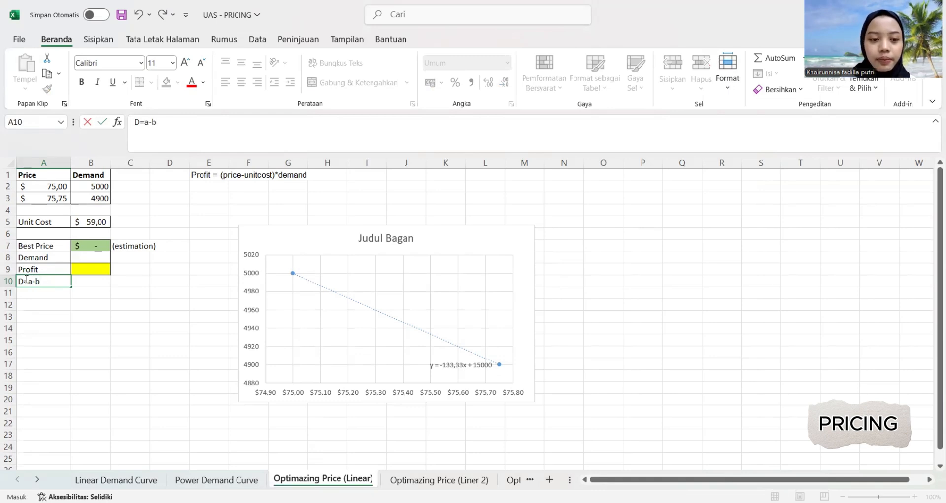
pyautogui.write('p')
pyautogui.click(73, 341)
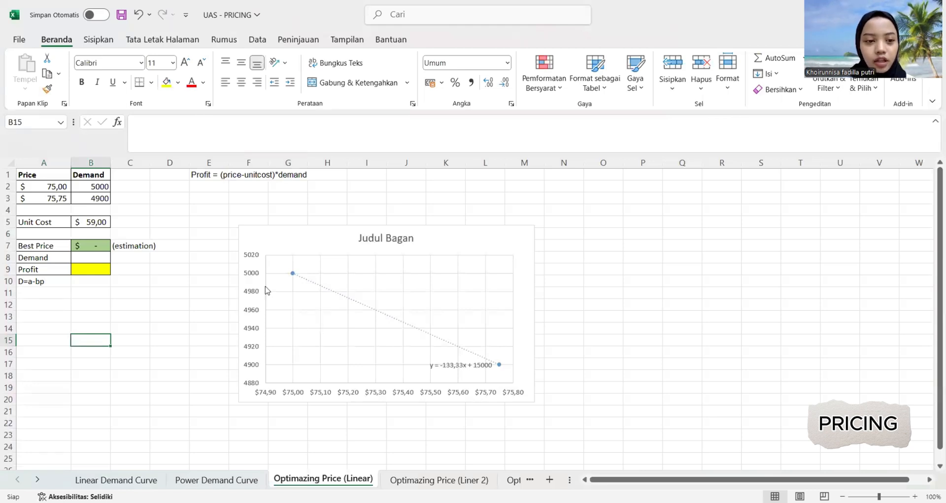
# Enter 80 as the estimated best price in B7.
pyautogui.click(80, 247)
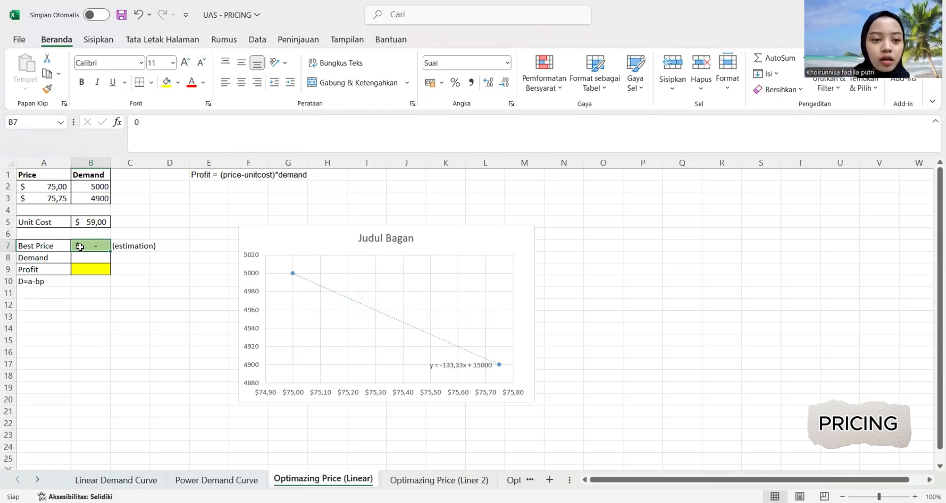
pyautogui.write('80')
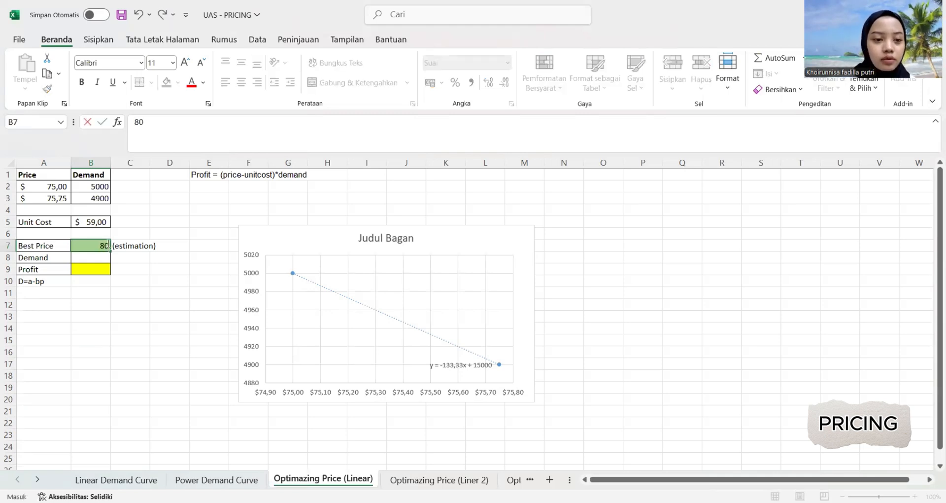
pyautogui.click(125, 290)
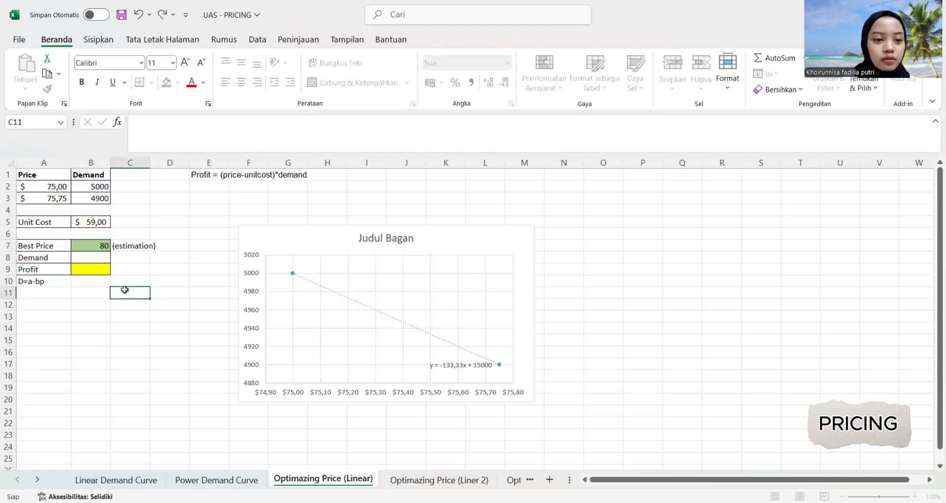
# Calculate the demand in B8 with the formula =15000-133,33*B7.
pyautogui.click(81, 257)
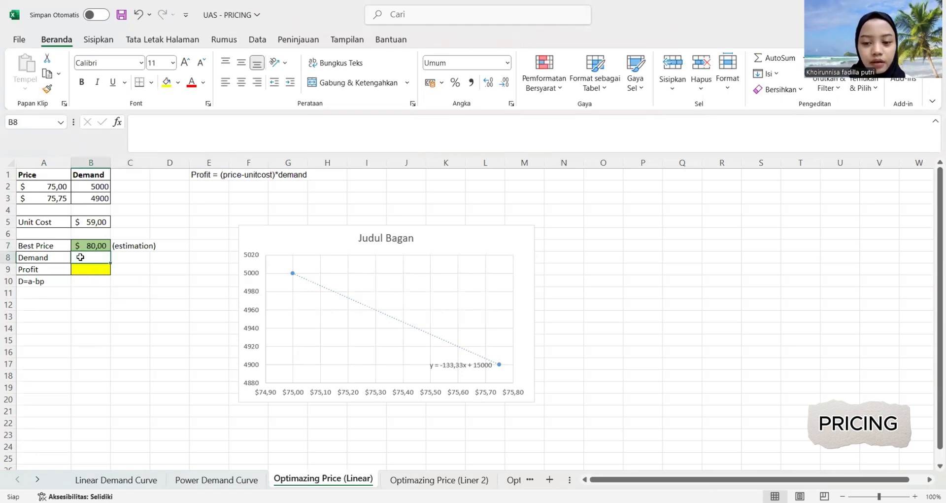
pyautogui.write('=')
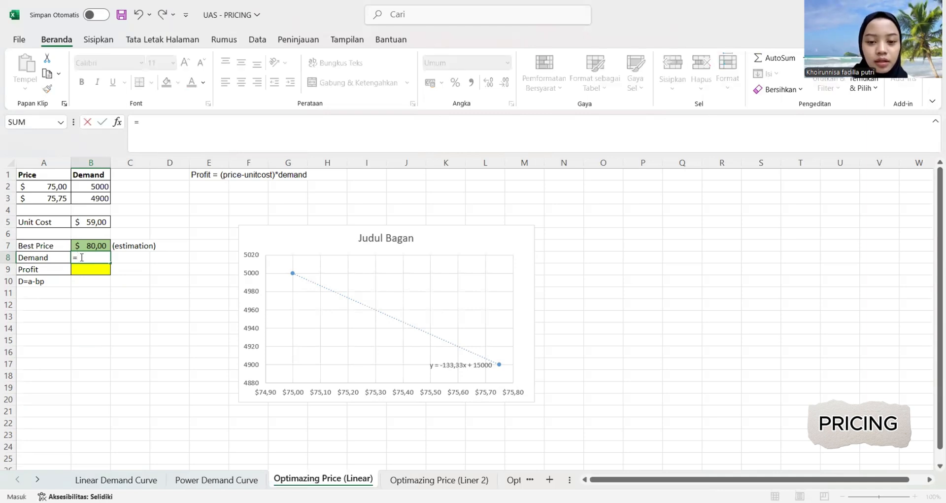
pyautogui.write('1')
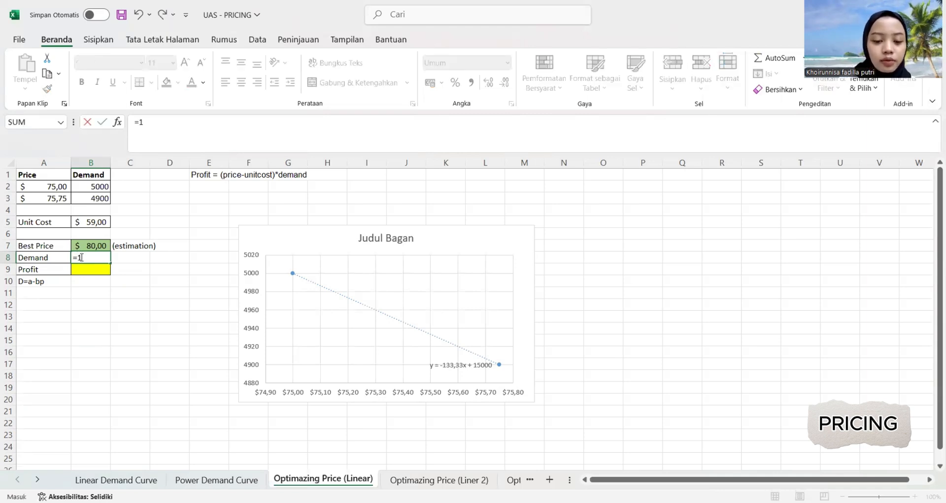
pyautogui.write('5000')
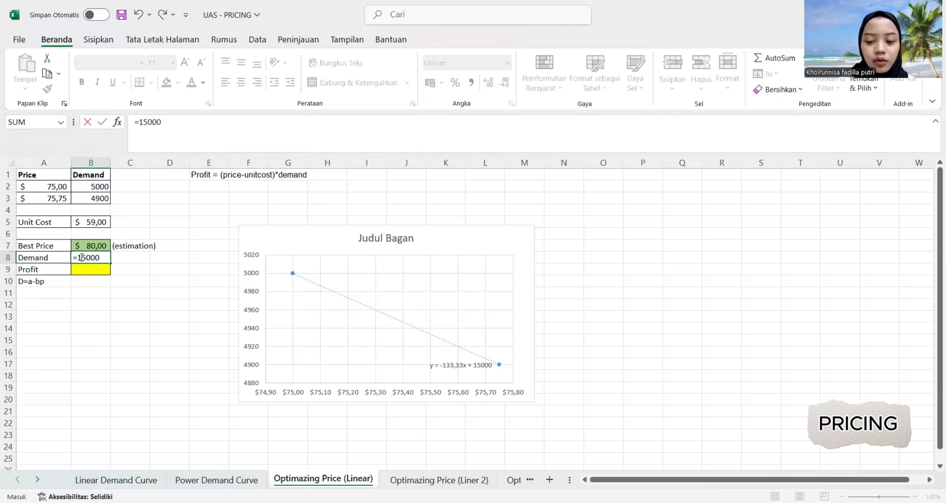
pyautogui.write('-')
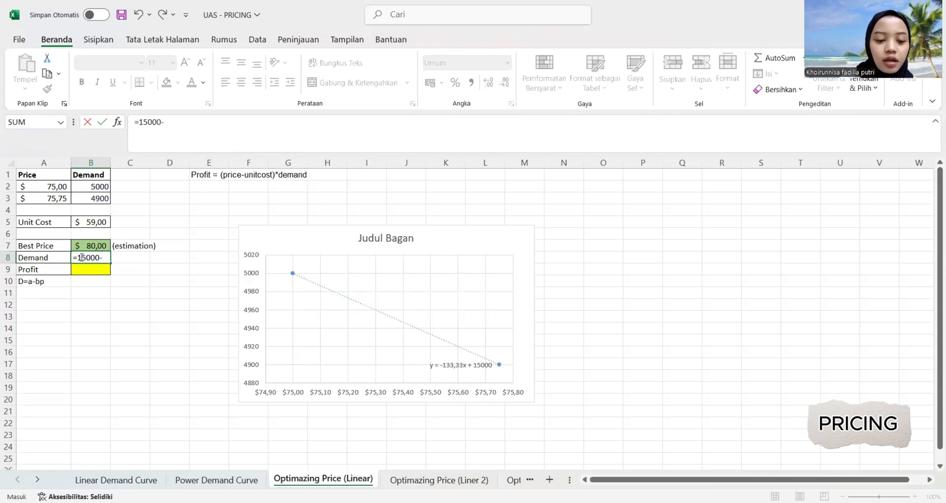
pyautogui.write('133,')
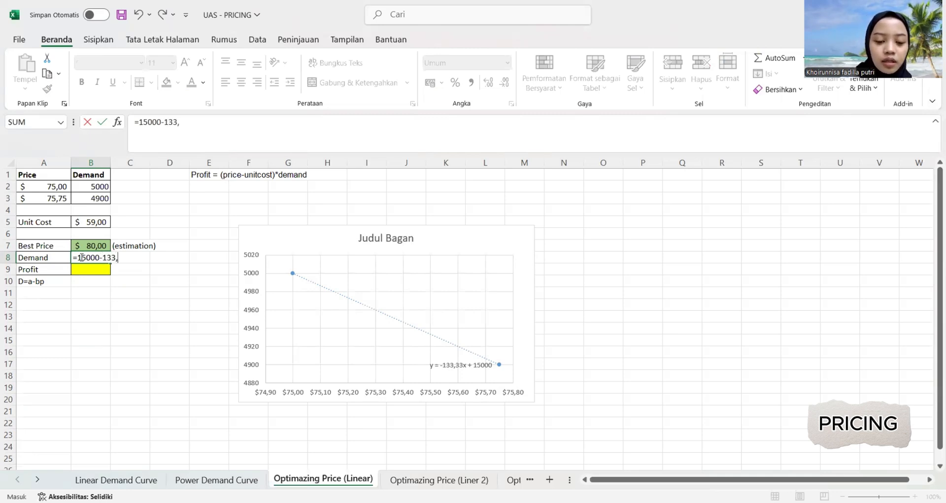
pyautogui.write('33')
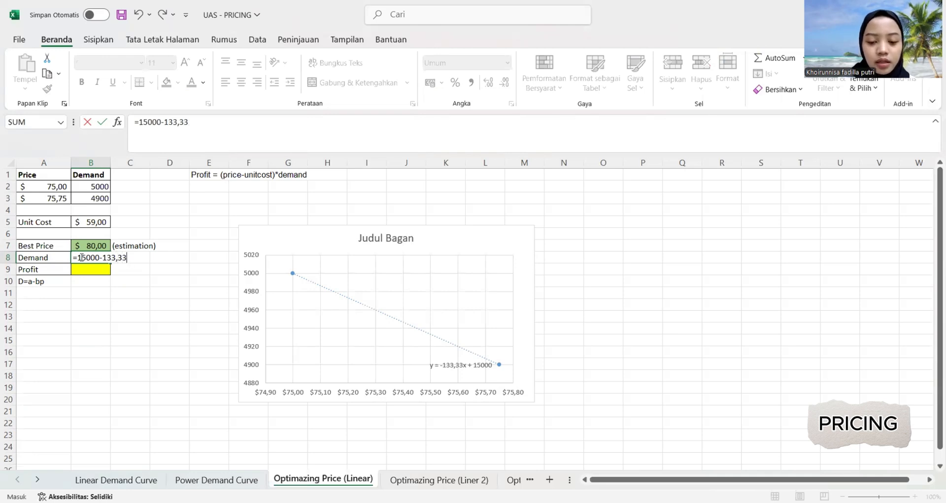
pyautogui.write('*')
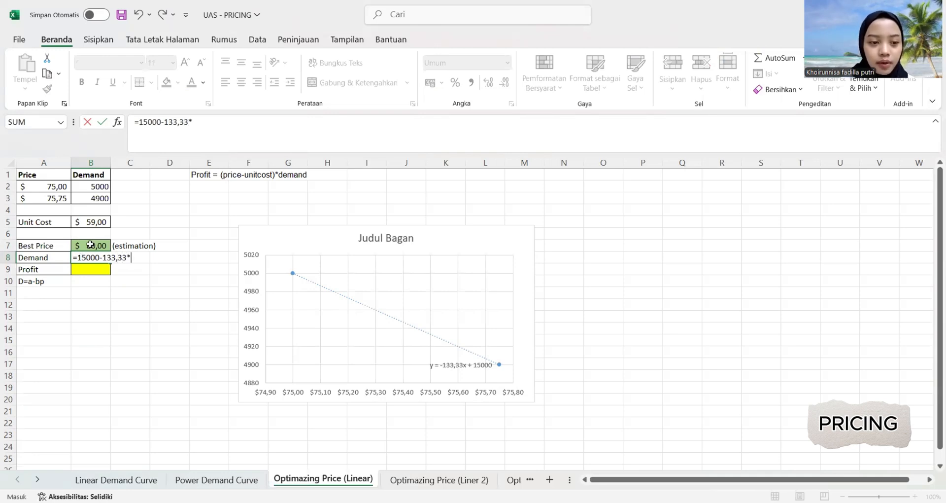
pyautogui.click(91, 245)
pyautogui.press('Return')
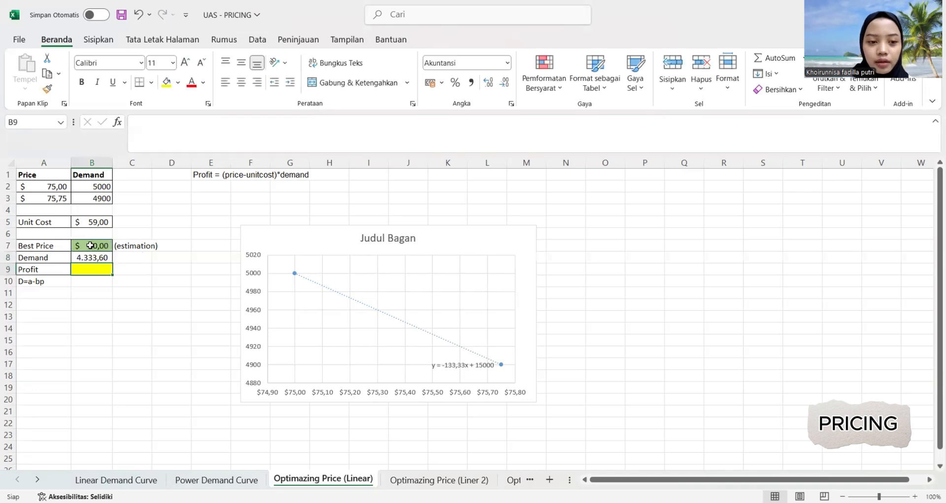
# Reduce the demand value in B8 to zero decimal places.
pyautogui.click(96, 258)
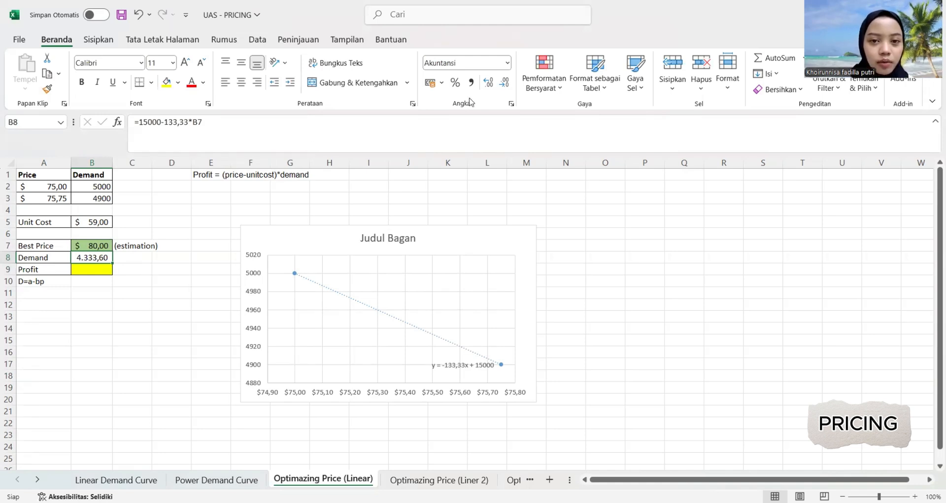
pyautogui.click(506, 88)
pyautogui.click(506, 88)
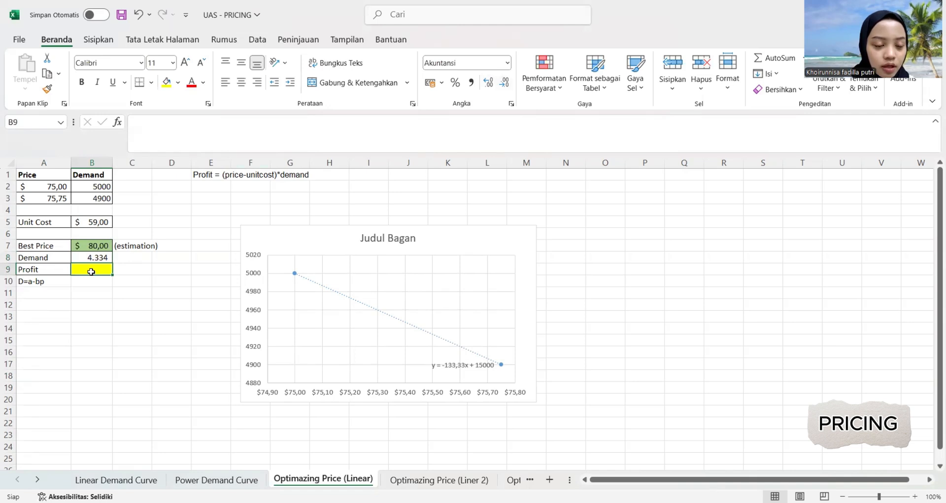
# Calculate the profit in B9 with the formula =(B7-B5)*B8.
pyautogui.write('=')
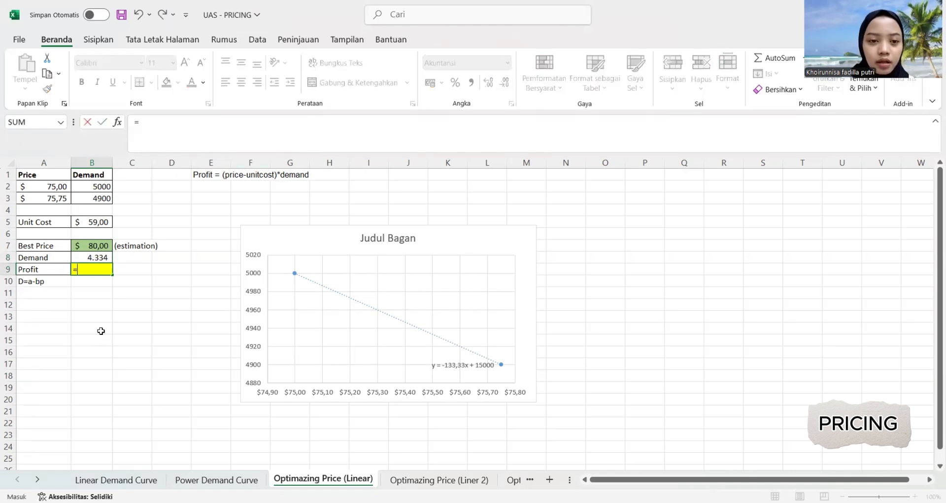
pyautogui.write('(')
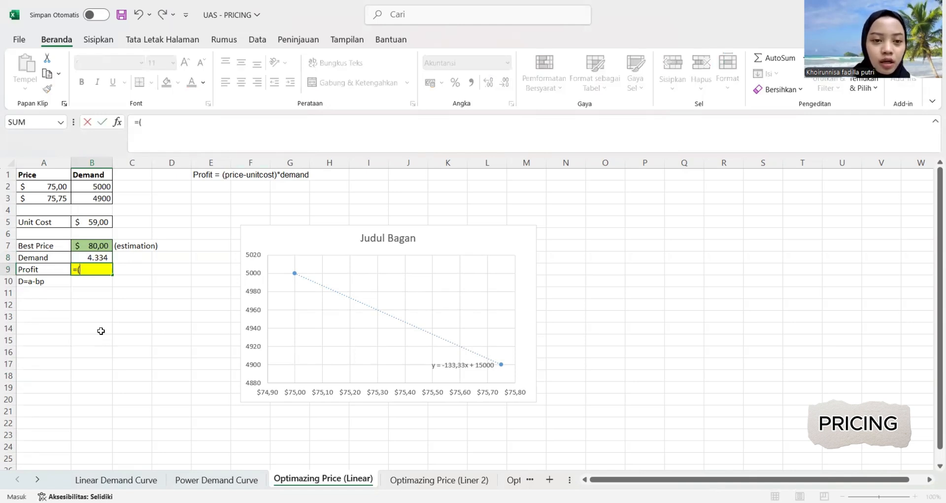
pyautogui.click(96, 245)
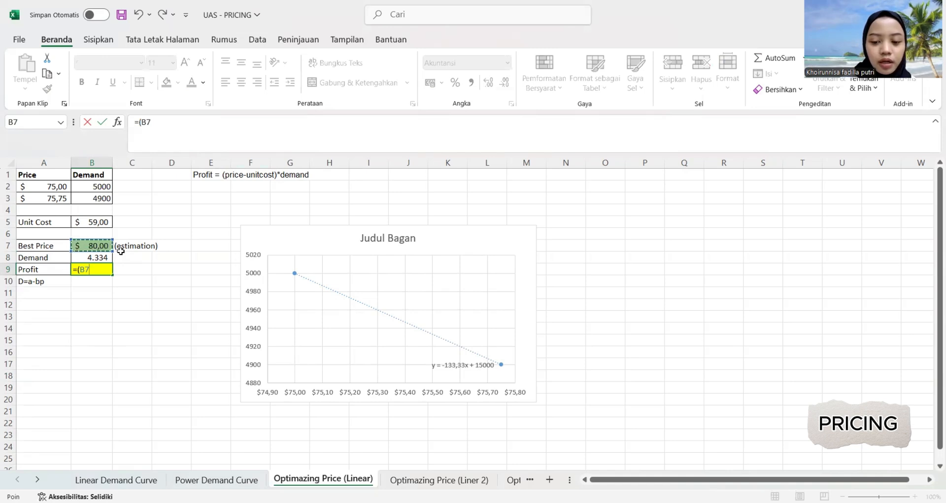
pyautogui.write('-')
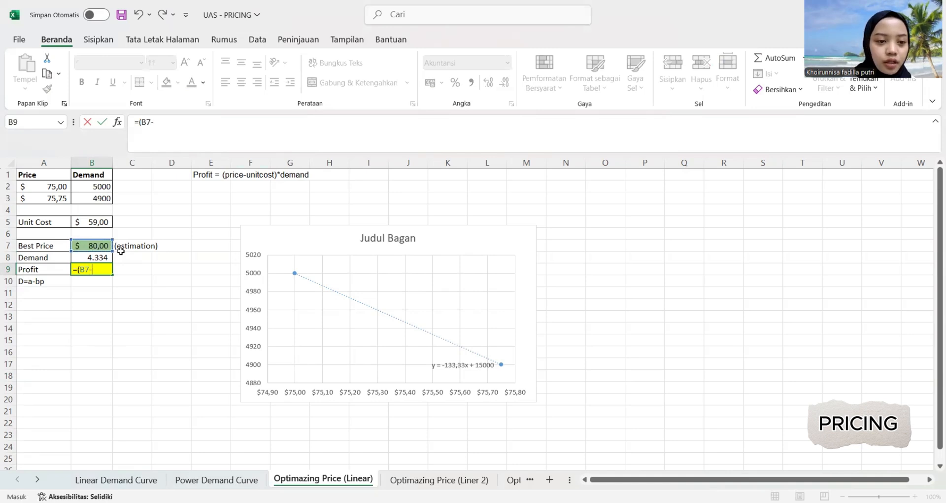
pyautogui.click(102, 225)
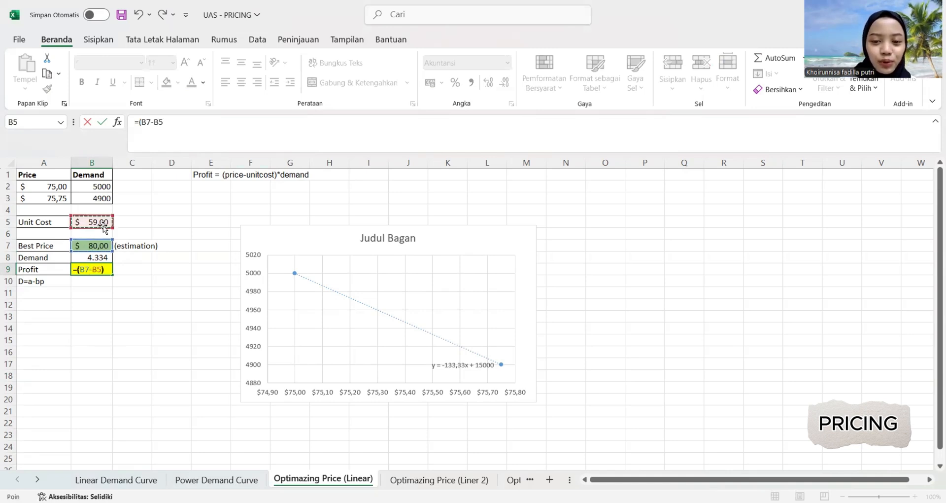
pyautogui.write(')')
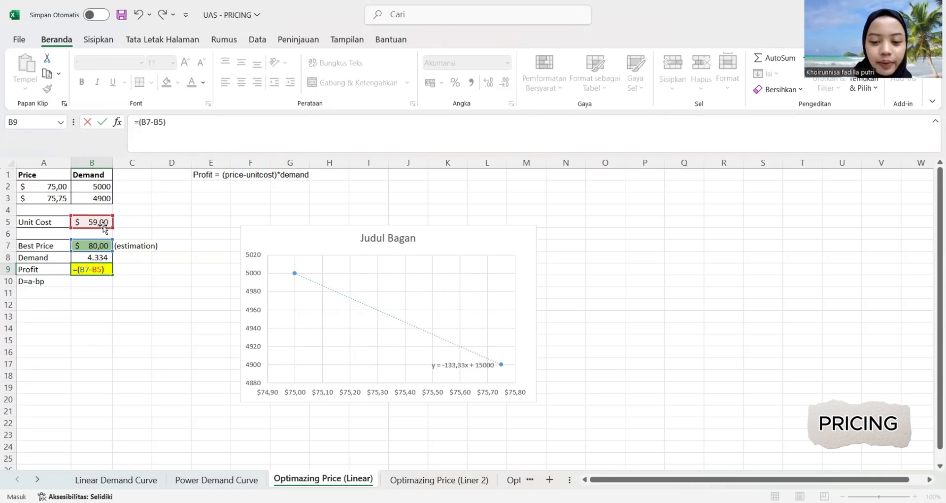
pyautogui.write('*')
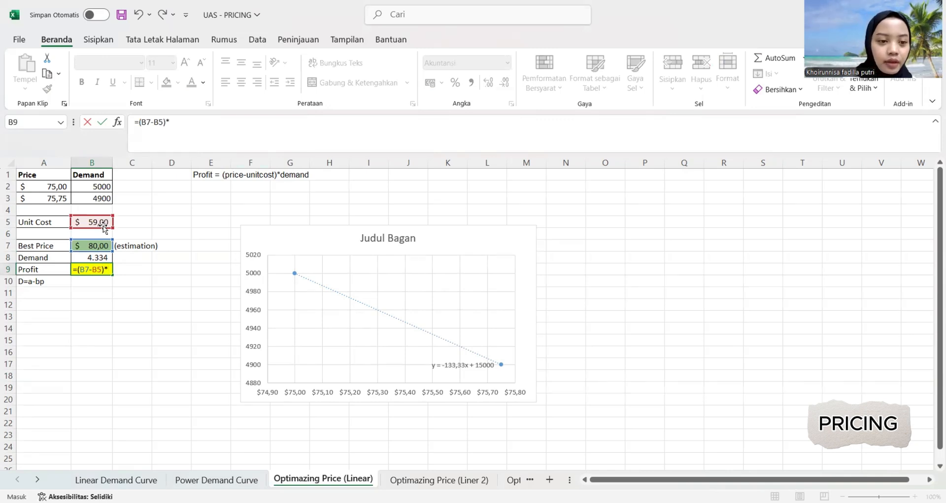
pyautogui.click(97, 257)
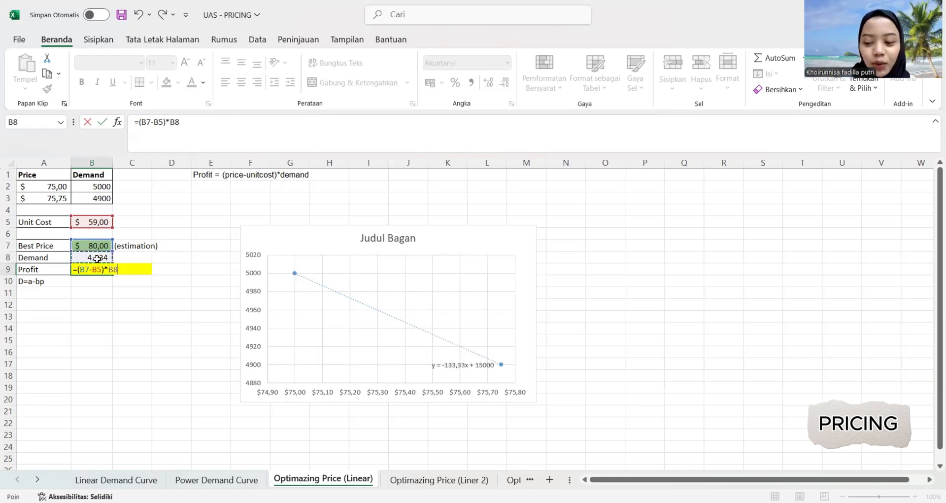
pyautogui.press('Return')
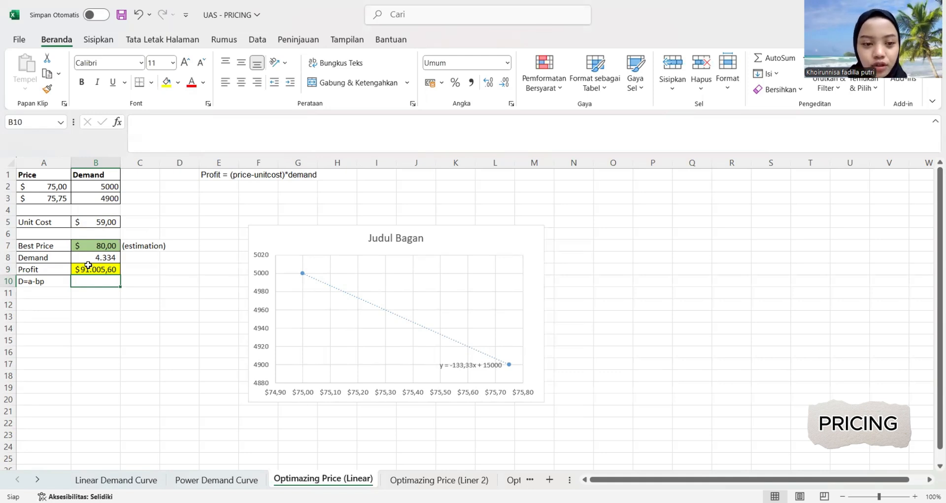
# Format the profit in B9 as a plain number (Angka) with no decimal places.
pyautogui.click(78, 315)
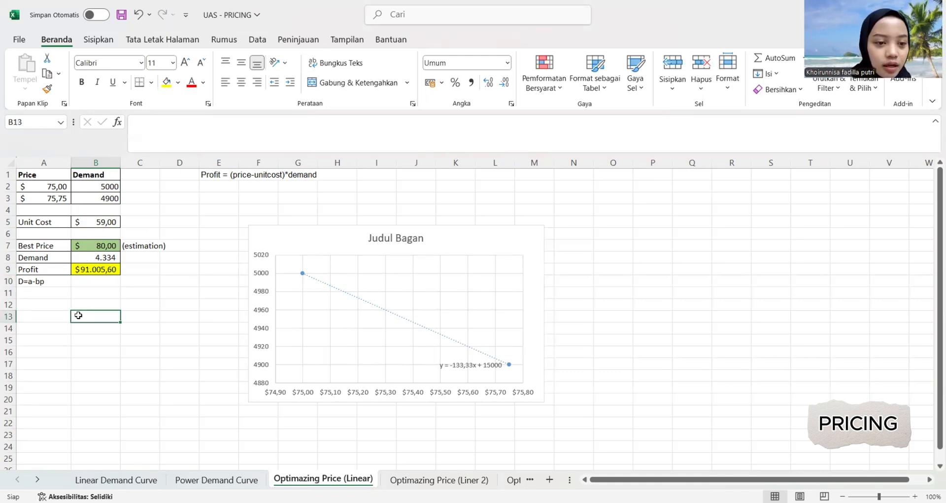
pyautogui.click(88, 270)
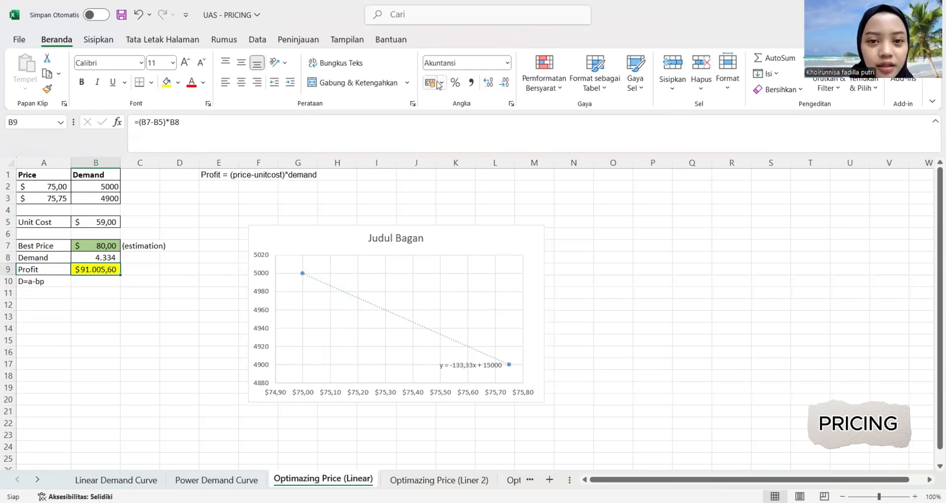
pyautogui.click(508, 63)
pyautogui.click(453, 83)
pyautogui.click(504, 83)
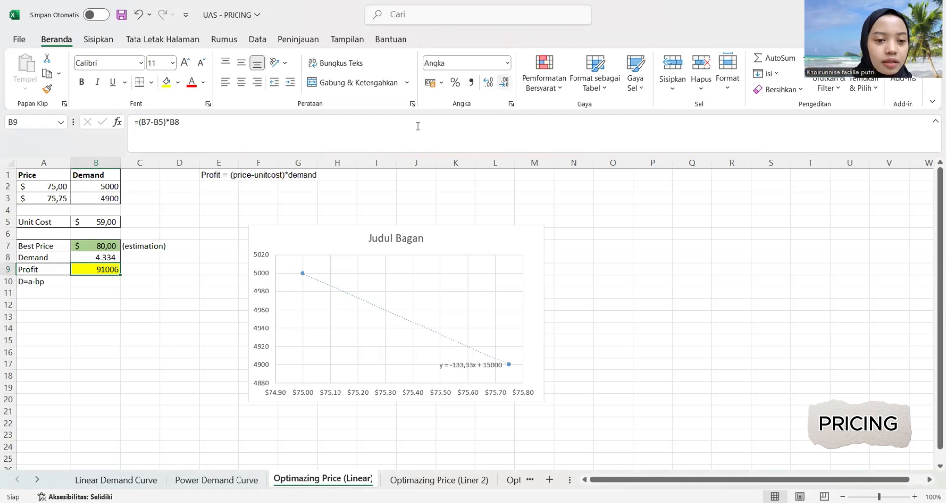
pyautogui.click(210, 248)
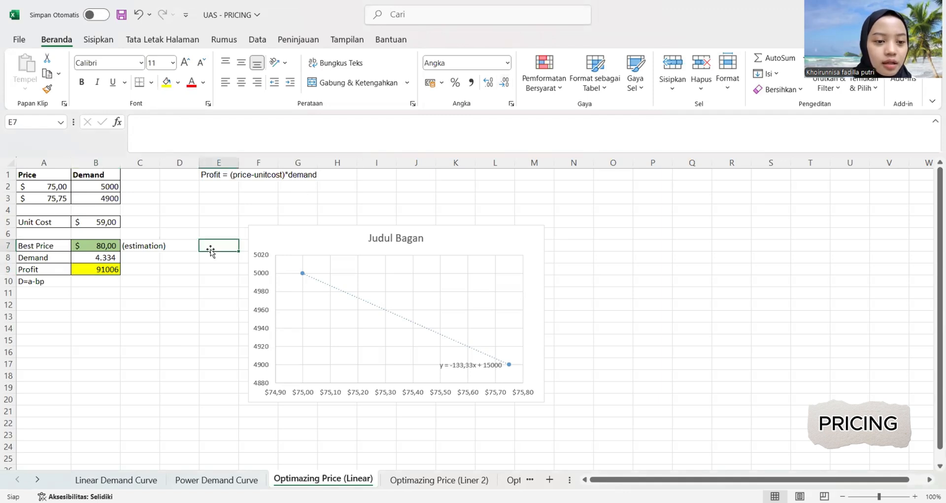
pyautogui.click(97, 270)
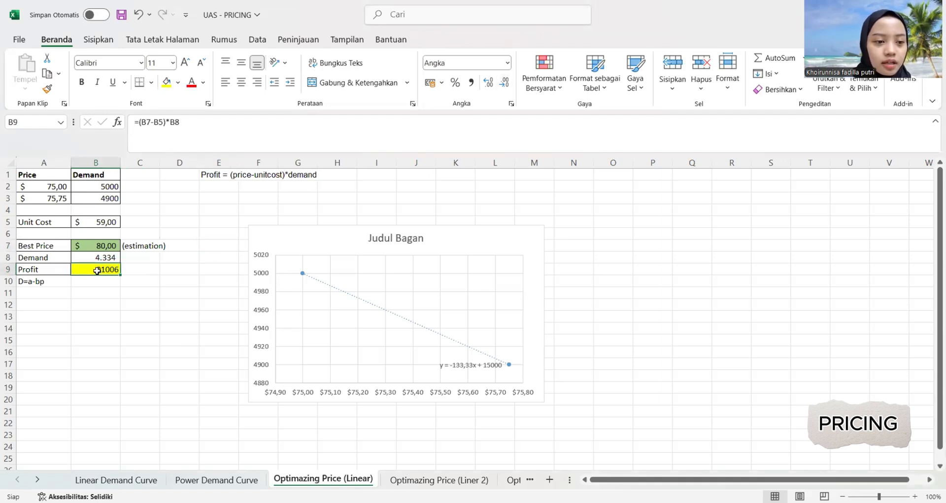
pyautogui.click(114, 309)
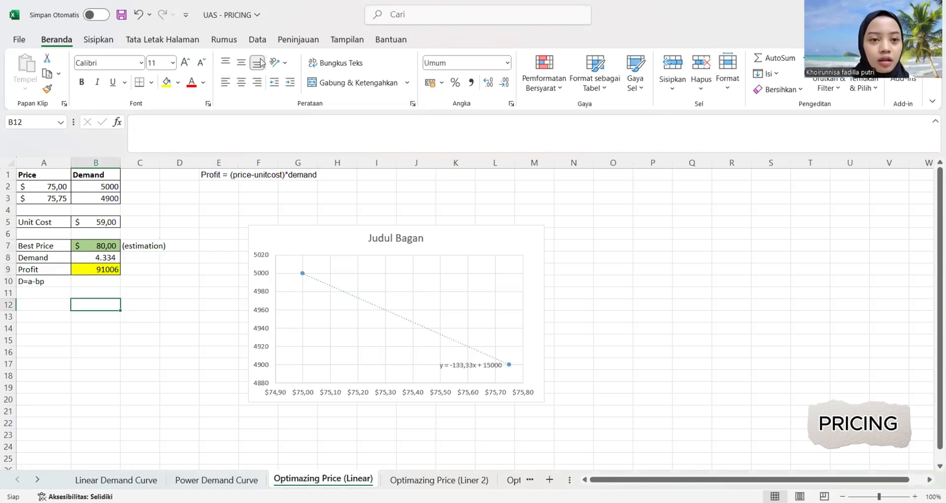
# Open Solver and replace its objective cell with the profit cell B9.
pyautogui.click(257, 39)
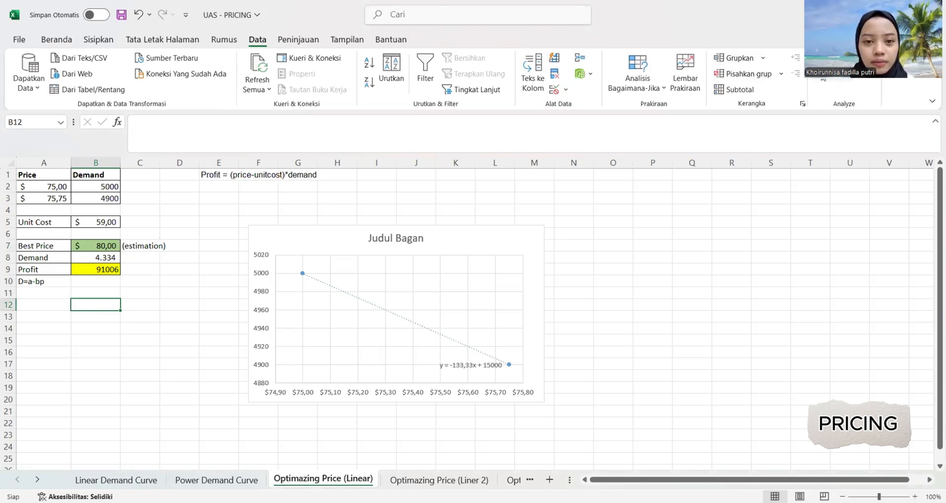
pyautogui.click(821, 72)
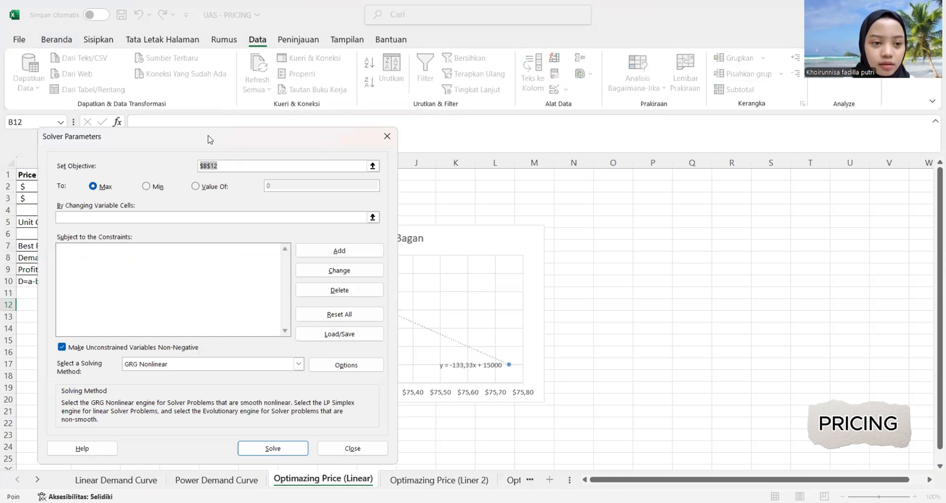
pyautogui.moveTo(207, 140); pyautogui.dragTo(355, 145)
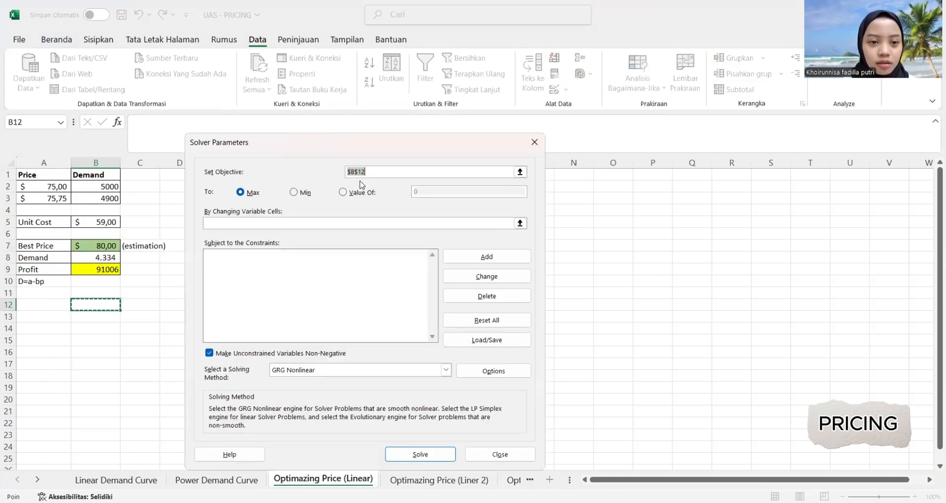
pyautogui.click(400, 170)
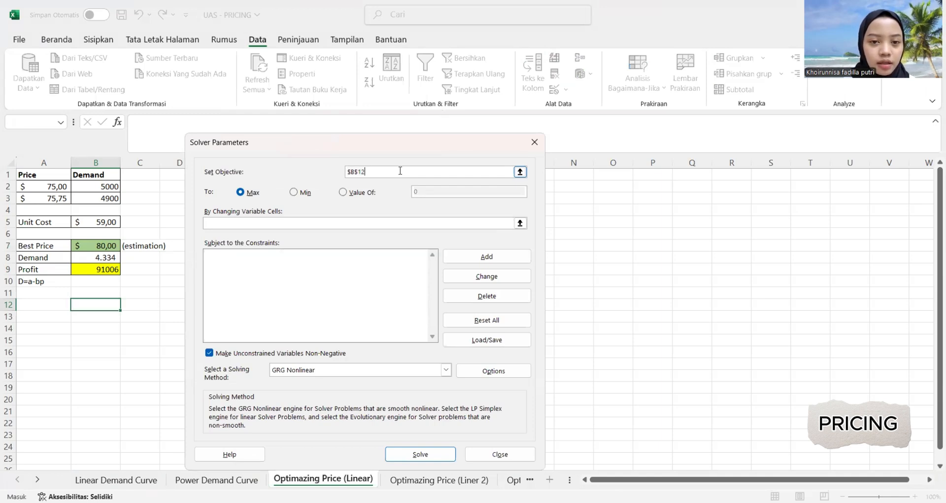
pyautogui.press('BackSpace')
pyautogui.press('BackSpace')
pyautogui.press('BackSpace')
pyautogui.press('BackSpace')
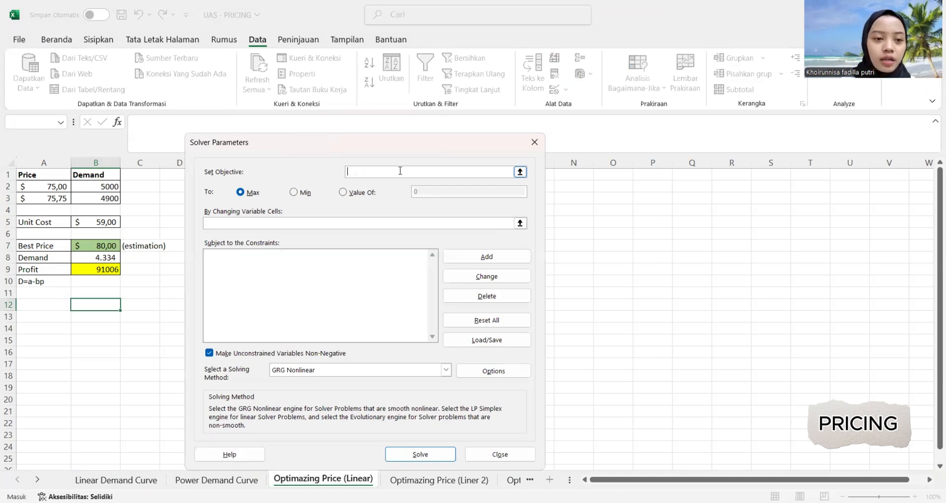
pyautogui.click(86, 274)
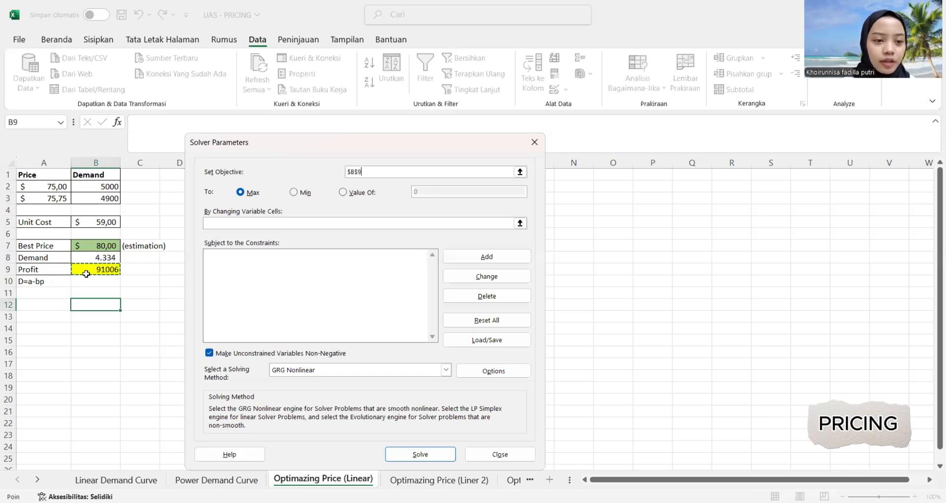
# Set the best price cell B7 as the variable cell, solve for maximum profit and keep the Solver solution.
pyautogui.click(281, 223)
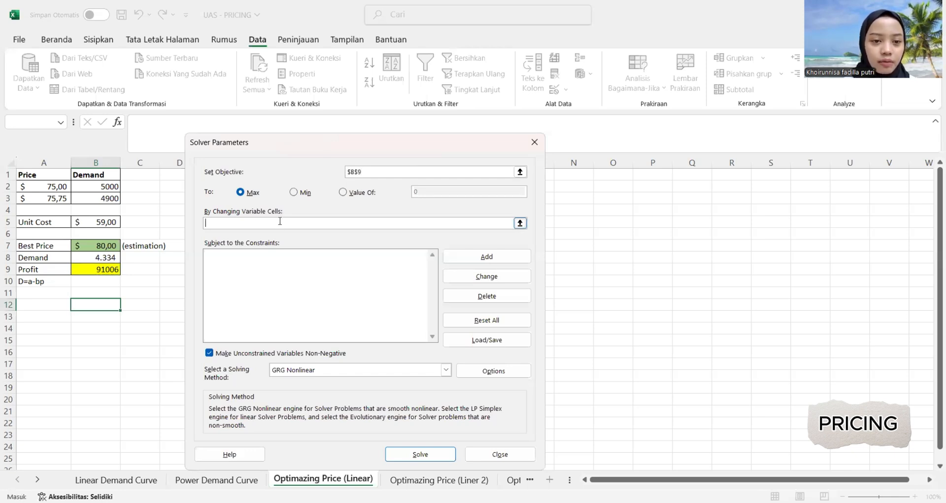
pyautogui.click(106, 245)
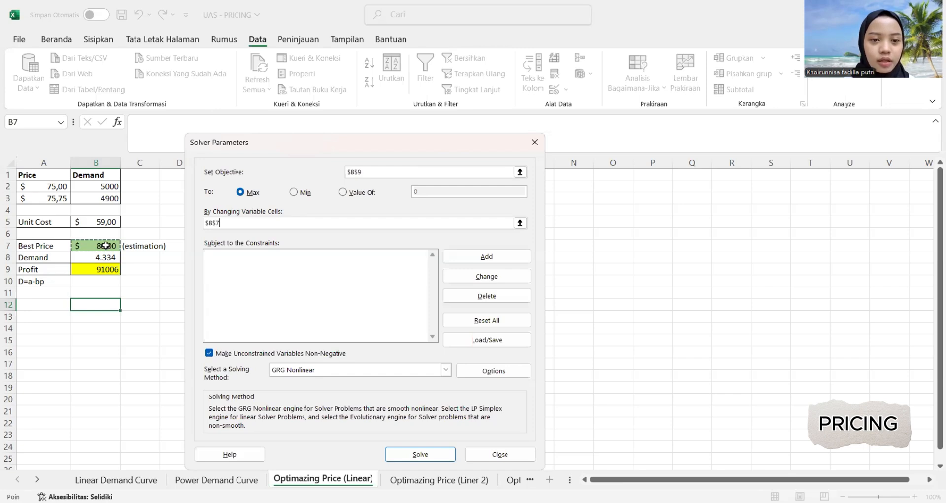
pyautogui.click(410, 451)
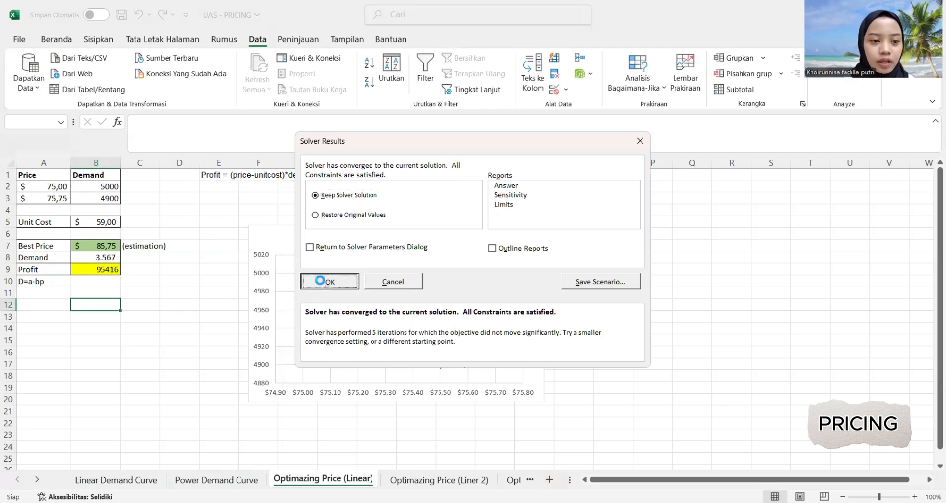
pyautogui.click(321, 288)
pyautogui.click(152, 317)
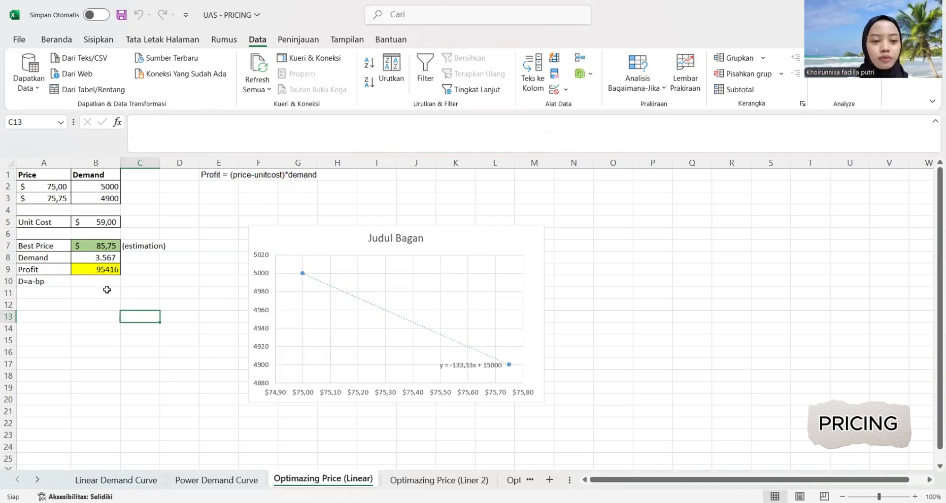
pyautogui.click(156, 292)
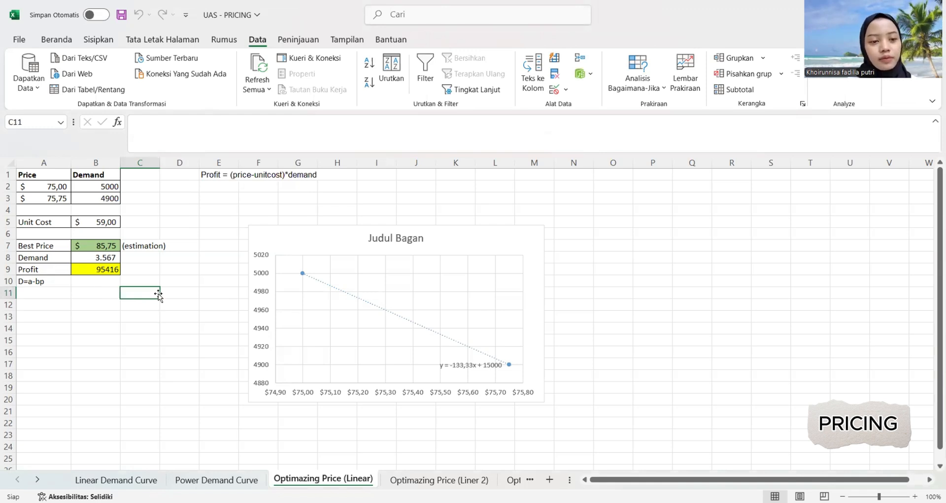
# On the Optimazing Price (Liner 2) sheet, insert a scatter chart of E4:F5 and switch its rows and columns.
pyautogui.click(424, 480)
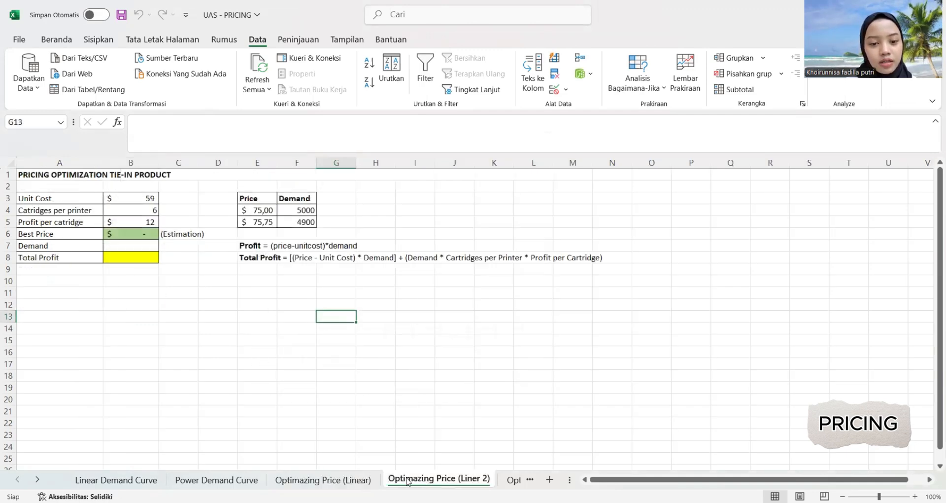
pyautogui.click(323, 480)
pyautogui.click(439, 480)
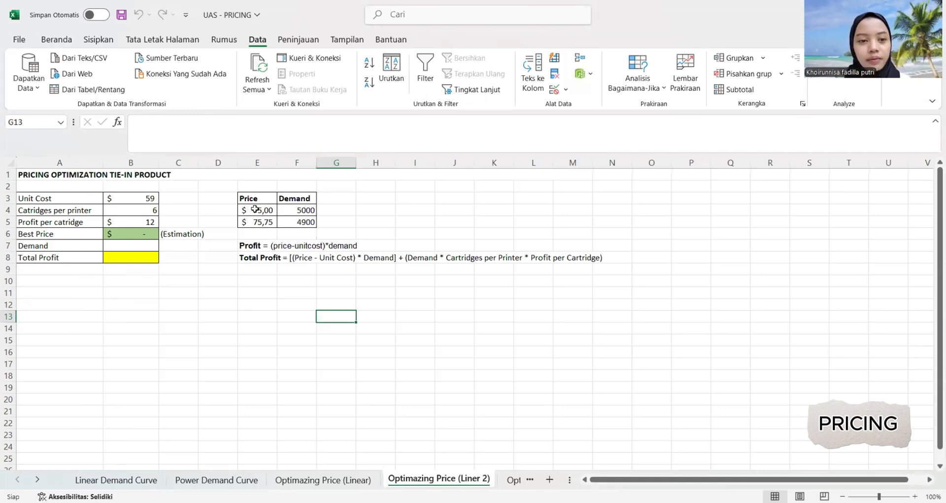
pyautogui.moveTo(254, 208); pyautogui.dragTo(304, 222)
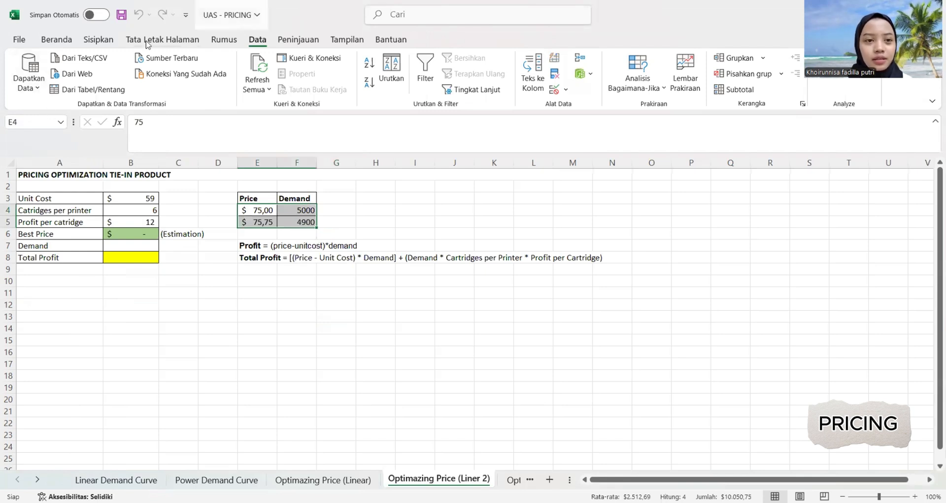
pyautogui.click(108, 42)
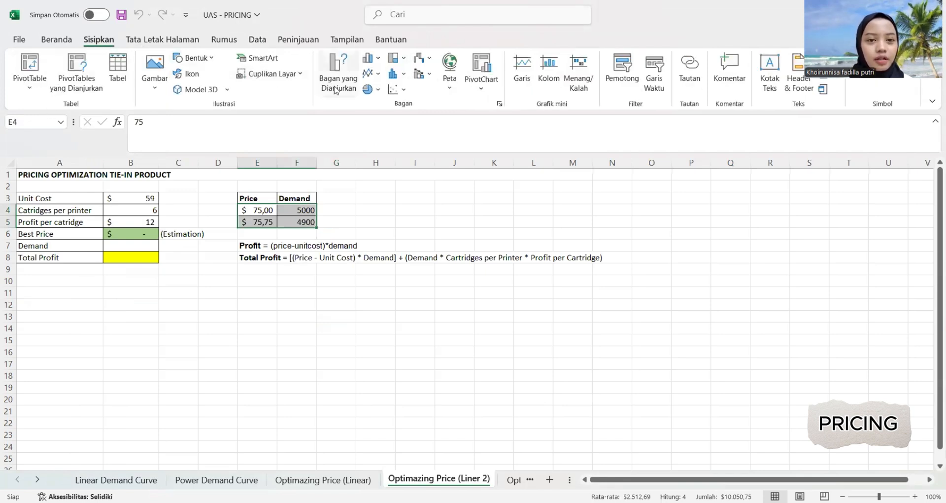
pyautogui.click(393, 94)
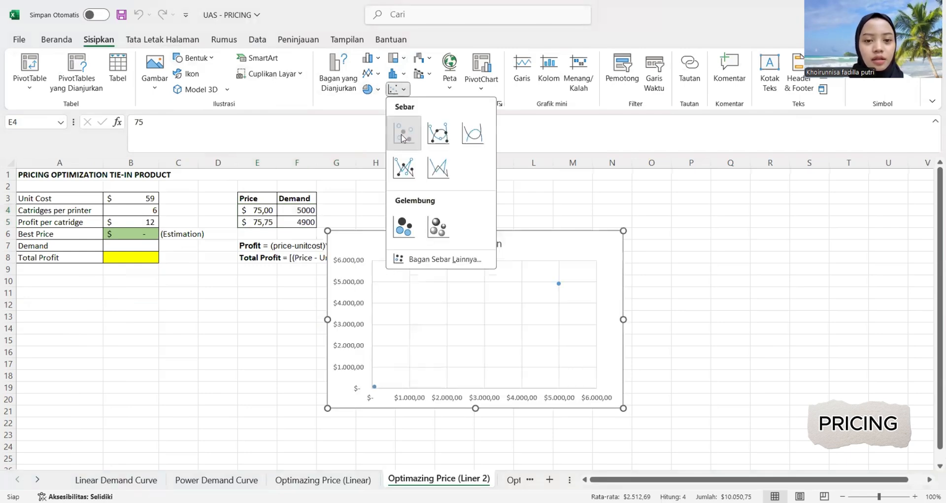
pyautogui.click(461, 242)
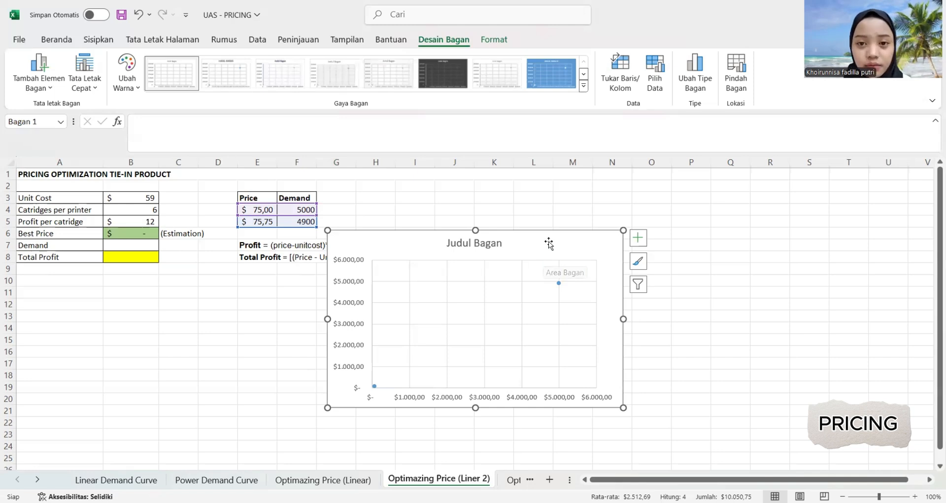
pyautogui.click(622, 82)
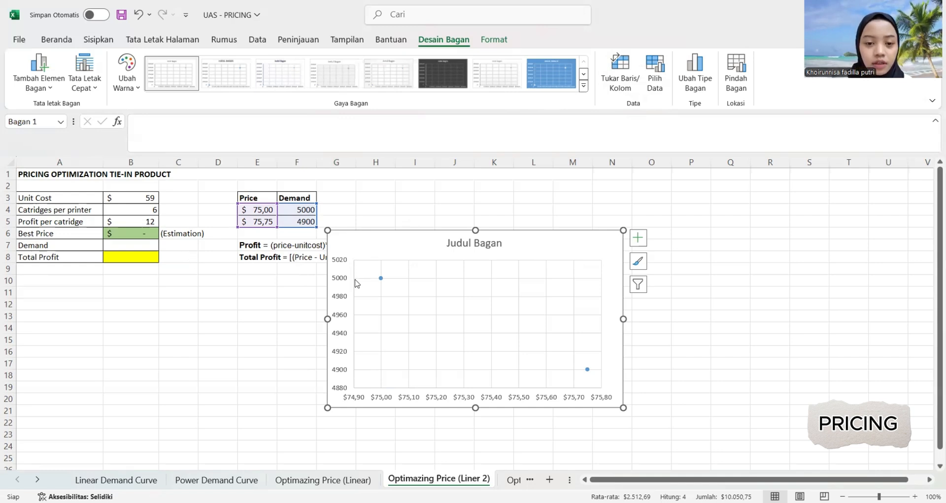
# Add a linear trendline to the price-demand points and display its equation on the chart.
pyautogui.click(379, 276)
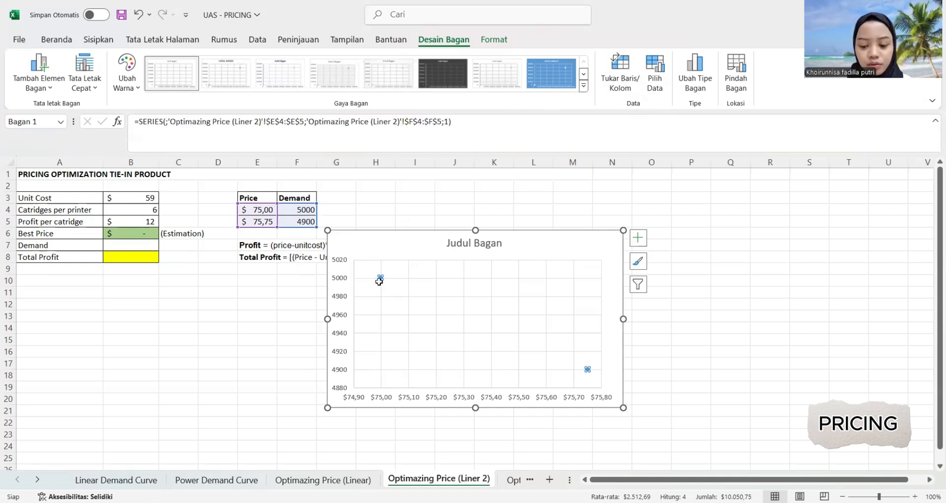
pyautogui.rightClick(379, 276)
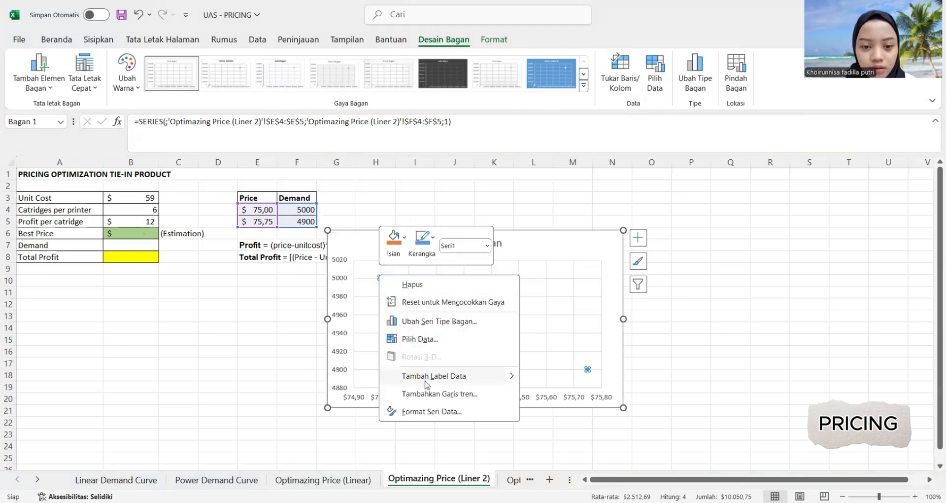
pyautogui.click(428, 393)
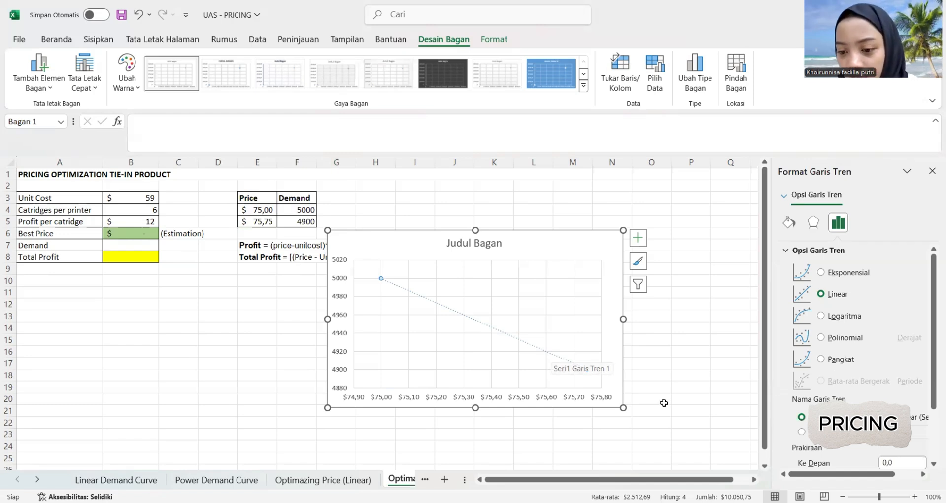
pyautogui.scroll(-3, 803, 424)
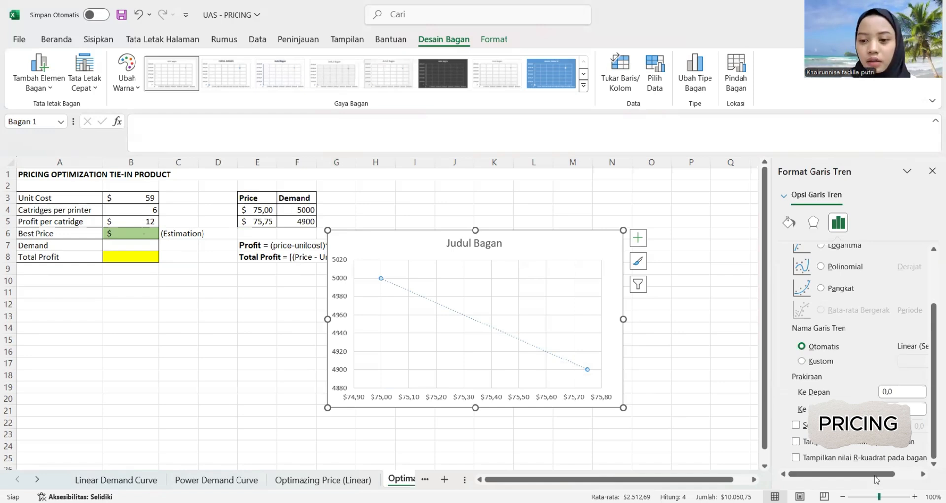
pyautogui.click(796, 441)
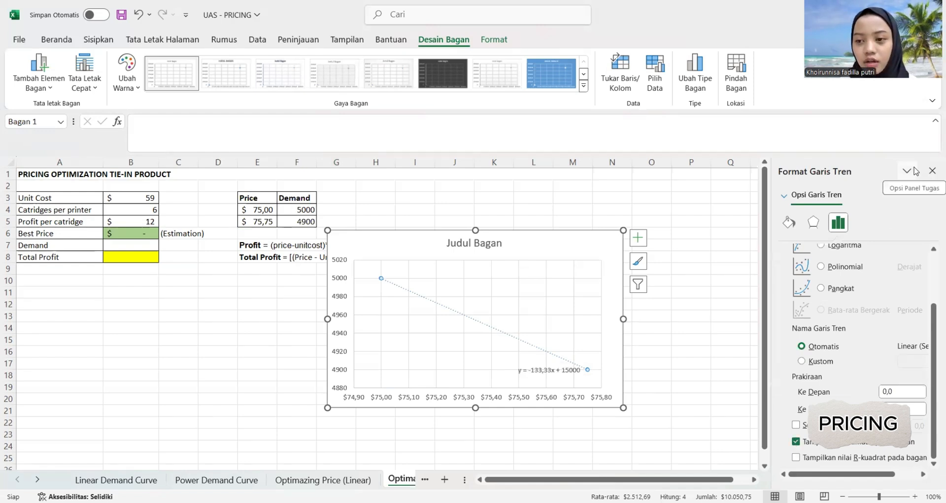
pyautogui.click(933, 172)
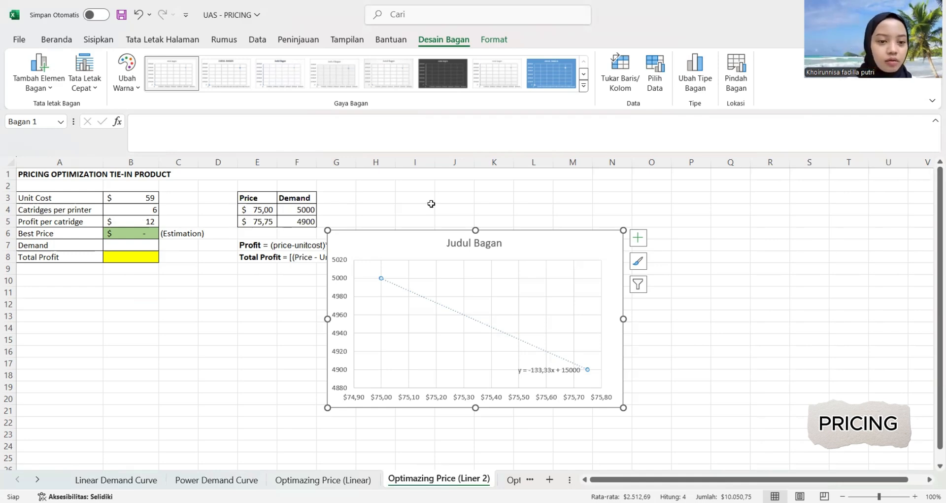
# Enter 55 as the best price estimate in B6.
pyautogui.click(136, 234)
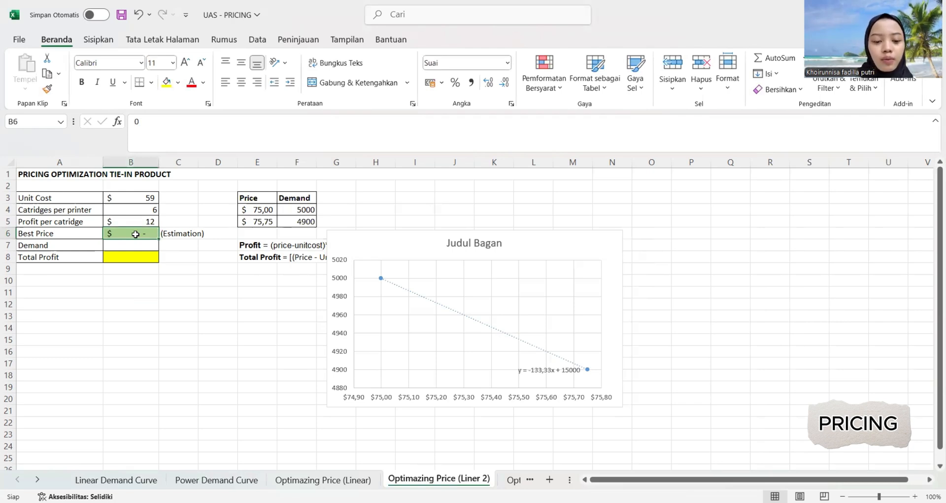
pyautogui.write('5')
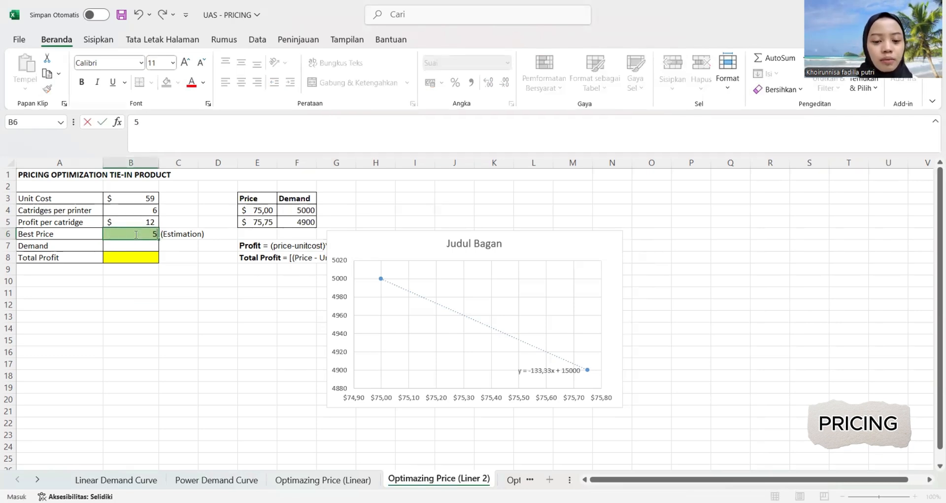
pyautogui.write('5')
pyautogui.click(160, 311)
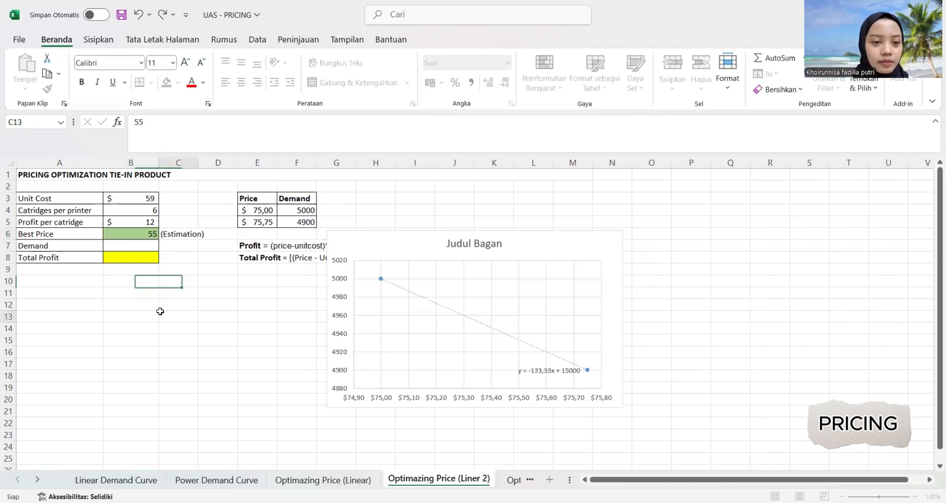
# Set the best price estimate in B6 to 60.
pyautogui.click(141, 237)
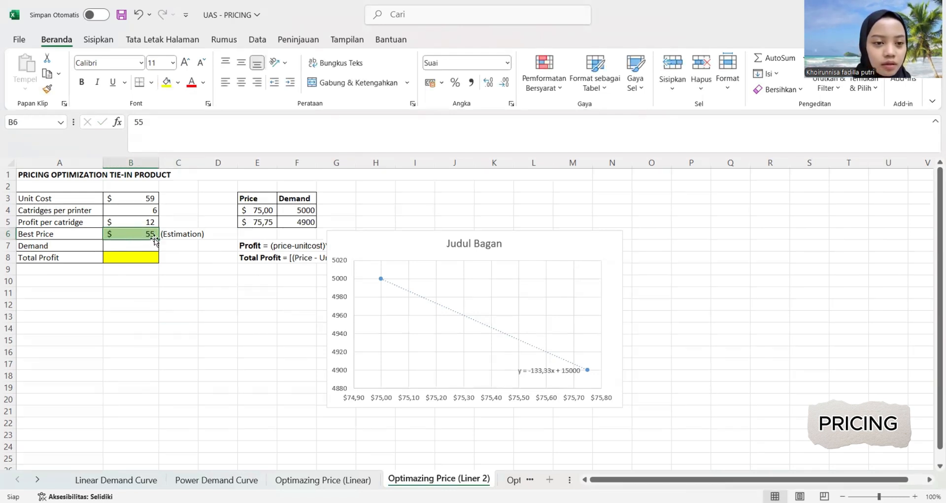
pyautogui.write('6')
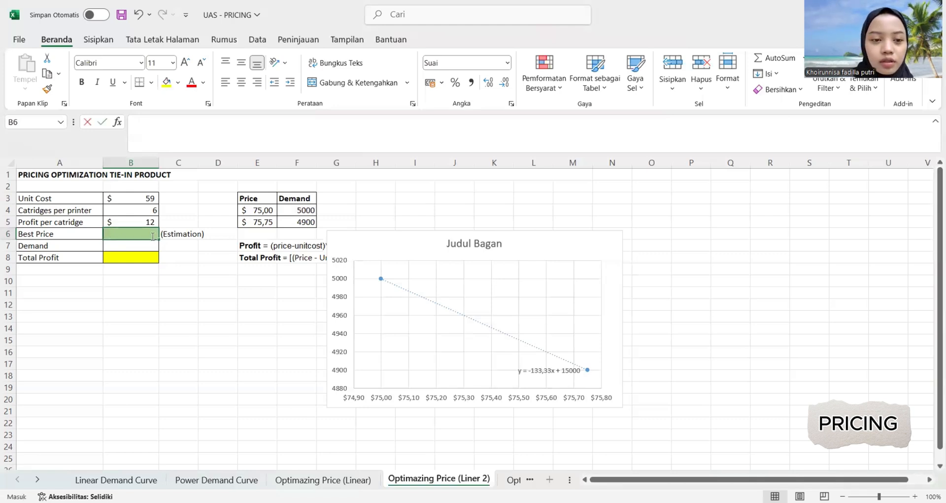
pyautogui.write('0')
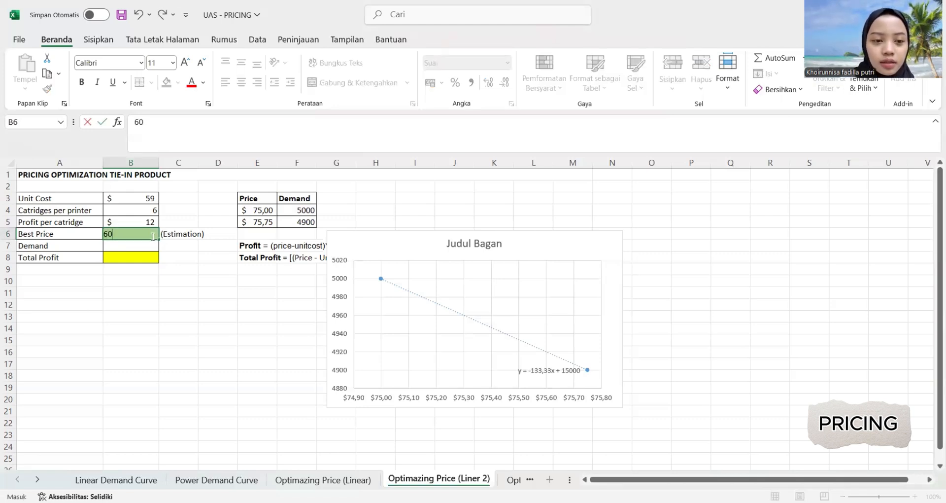
pyautogui.click(174, 330)
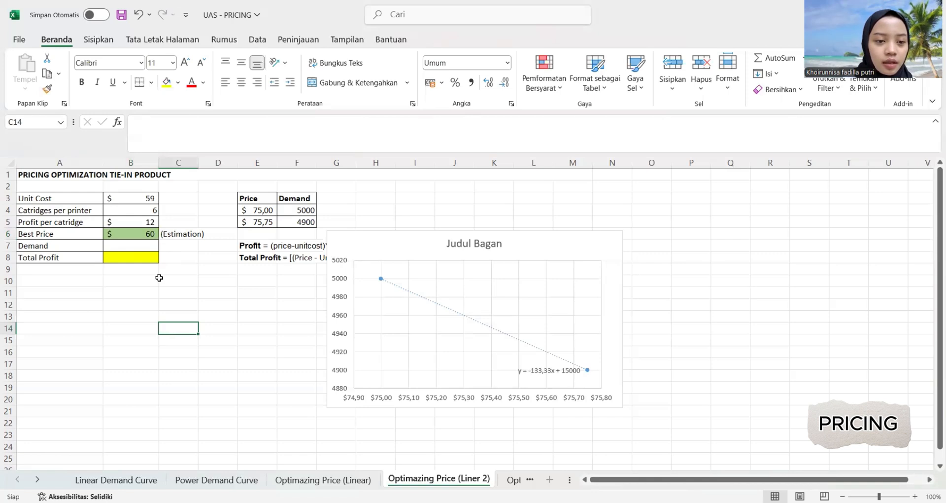
# Calculate the demand in B7 with the formula =15000-133,33*B6.
pyautogui.click(125, 247)
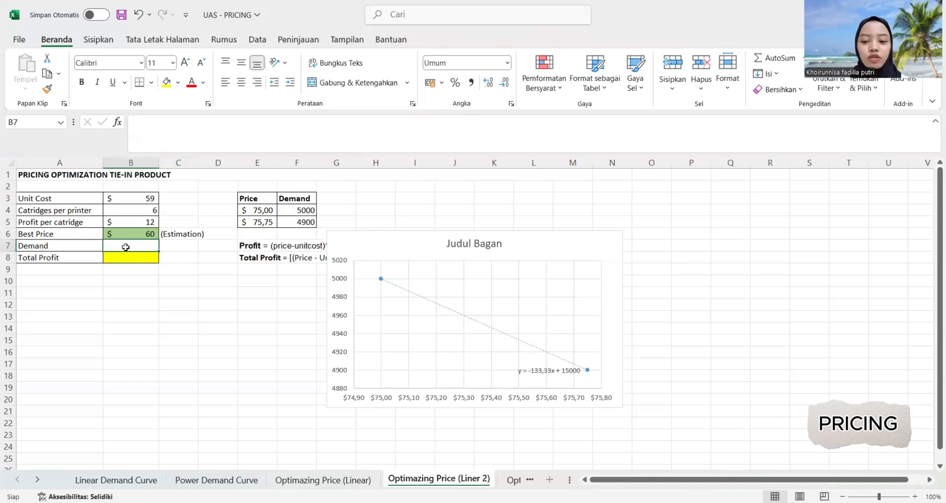
pyautogui.write('=')
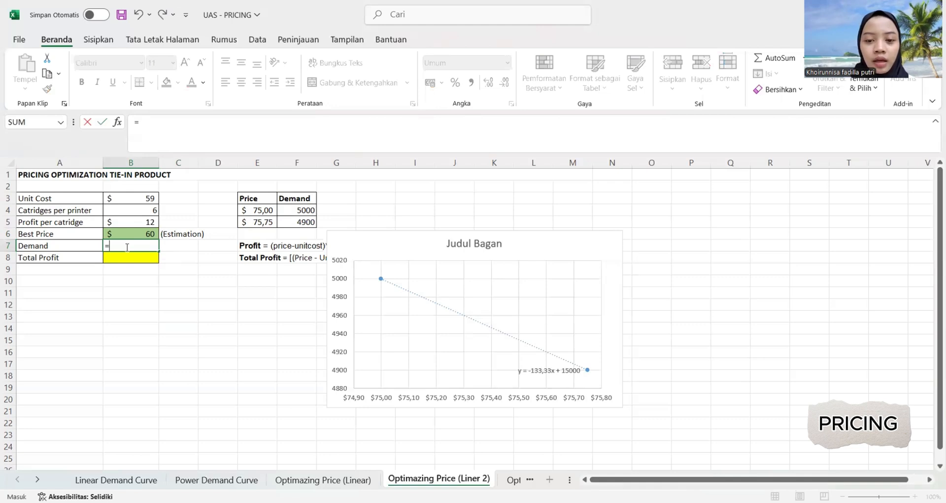
pyautogui.write('15000')
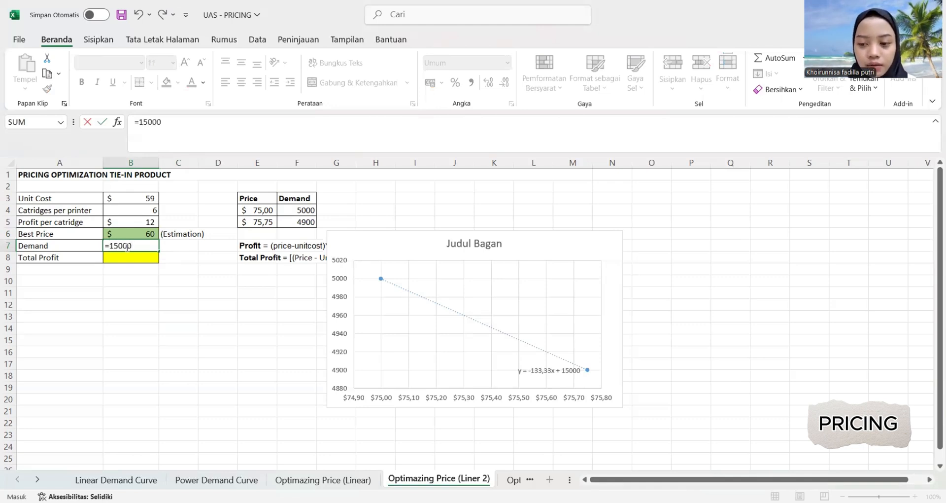
pyautogui.write('-')
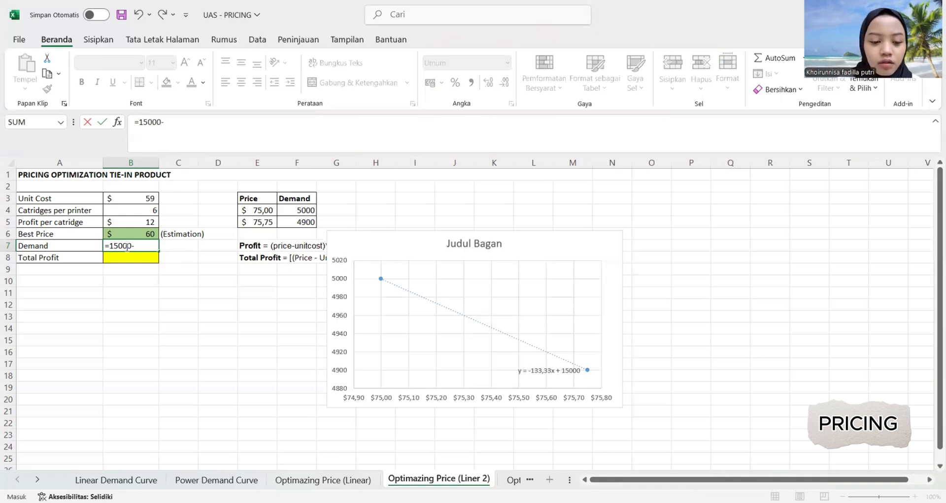
pyautogui.write('133')
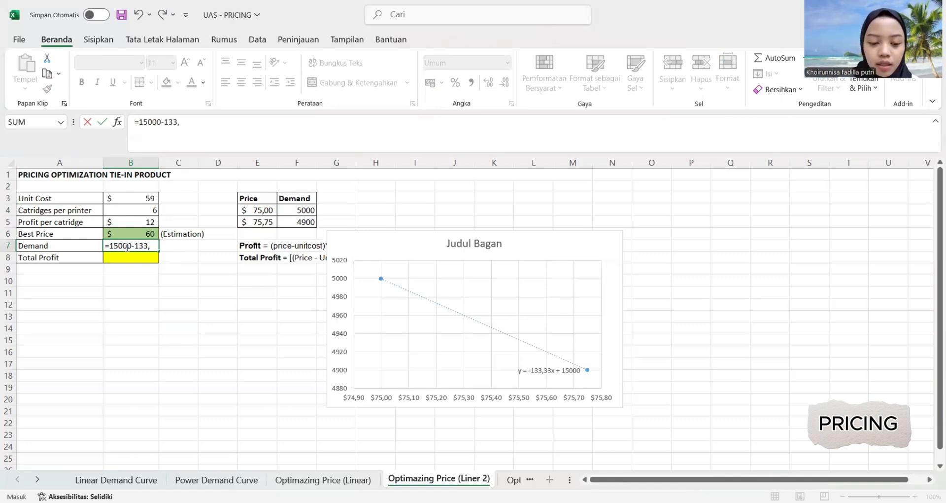
pyautogui.write(',33')
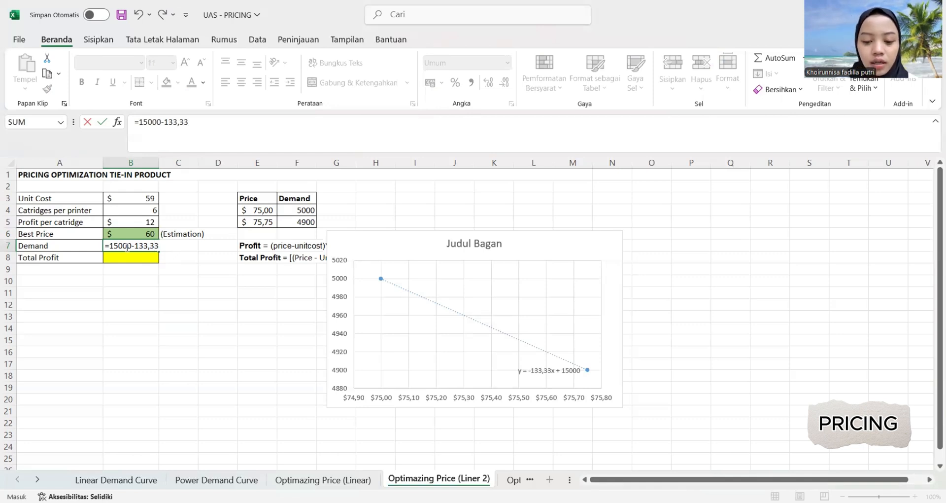
pyautogui.write('*')
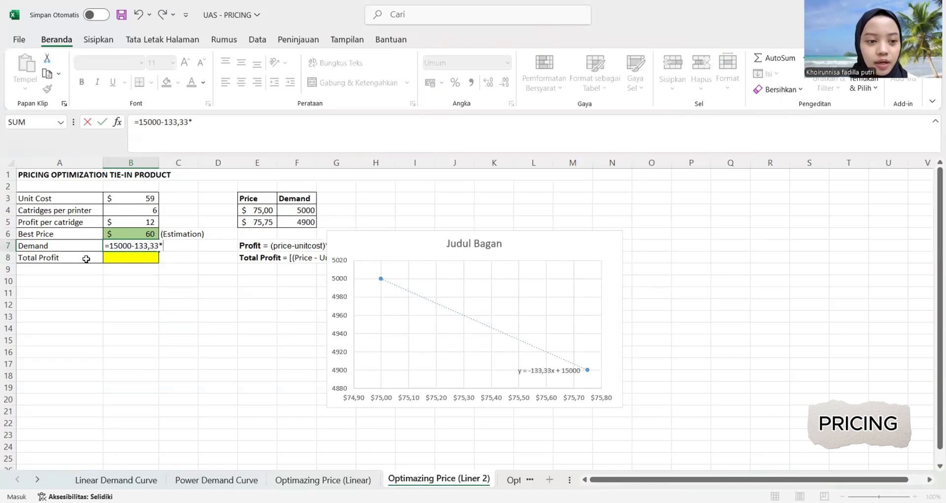
pyautogui.click(132, 231)
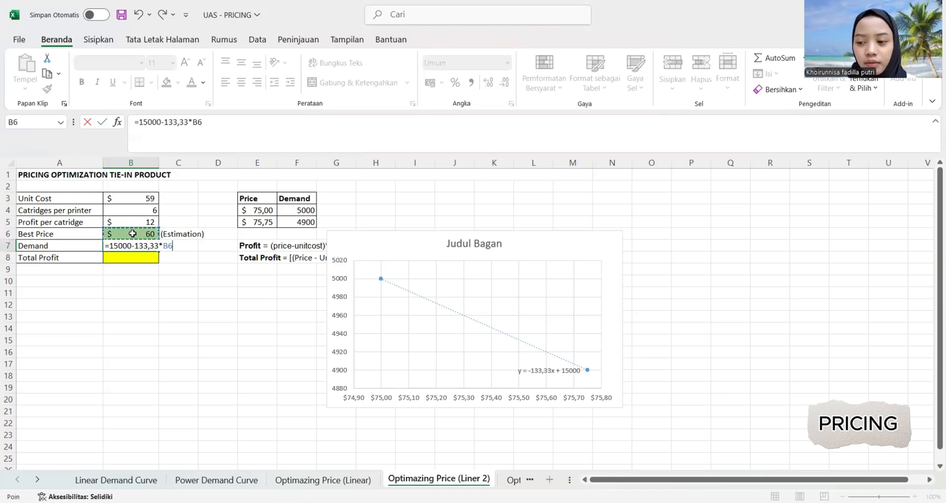
pyautogui.press('Return')
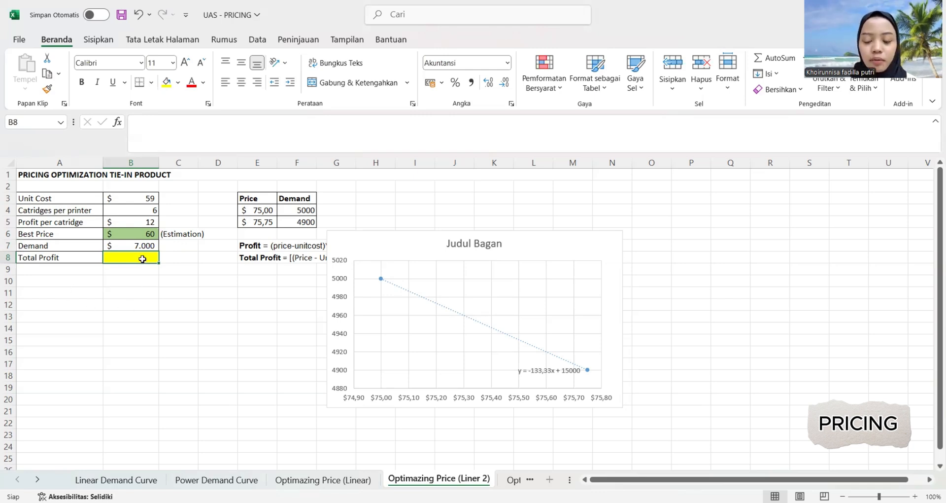
# Calculate the total profit in B8 with the formula =((B6-B3)*B7)+(B6*B4*B5).
pyautogui.write('=')
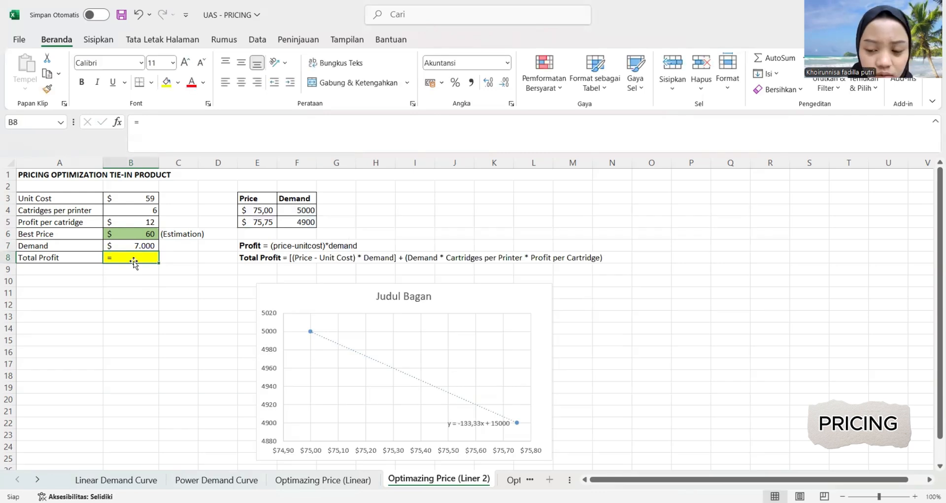
pyautogui.write('(')
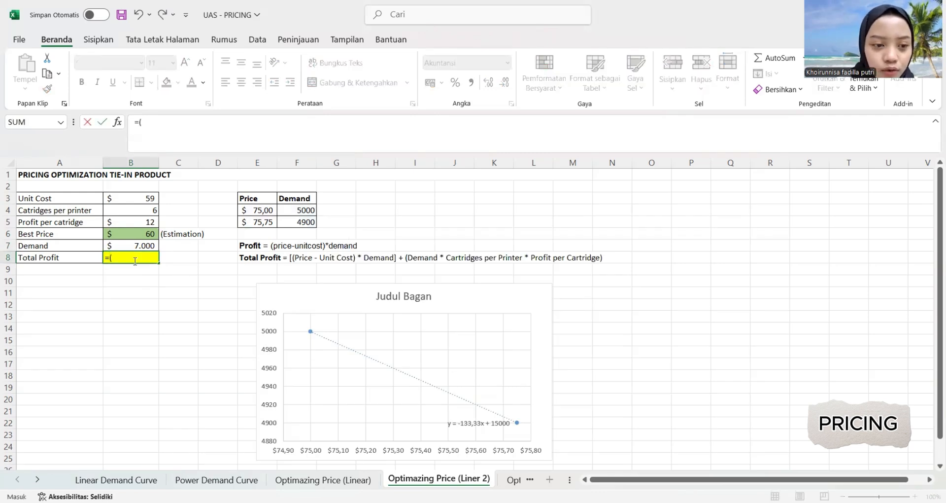
pyautogui.write('(')
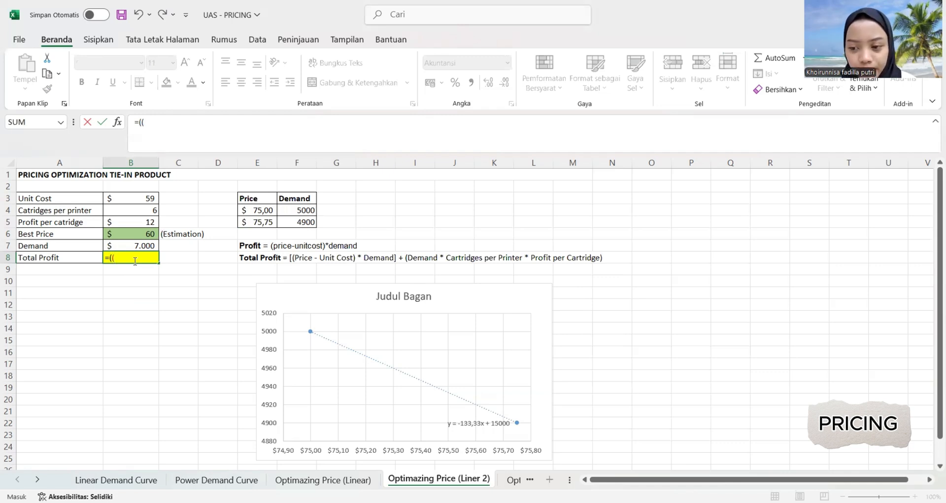
pyautogui.click(135, 235)
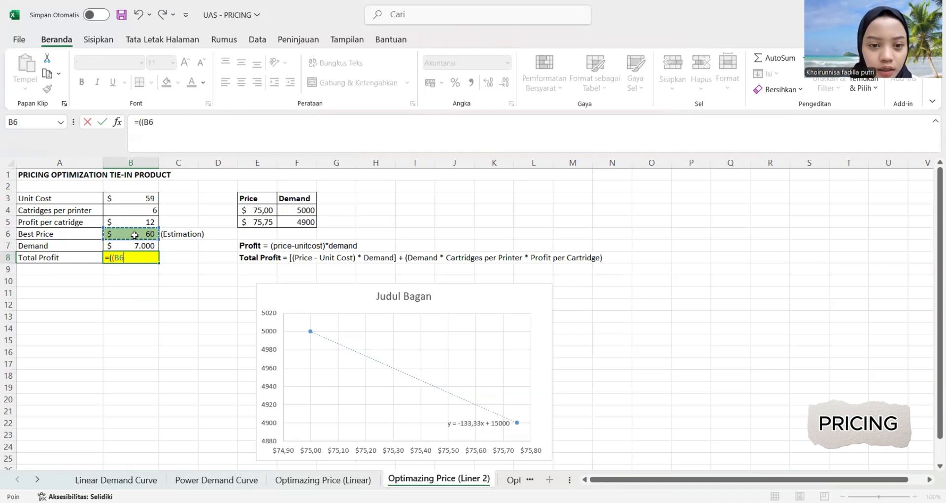
pyautogui.write('-')
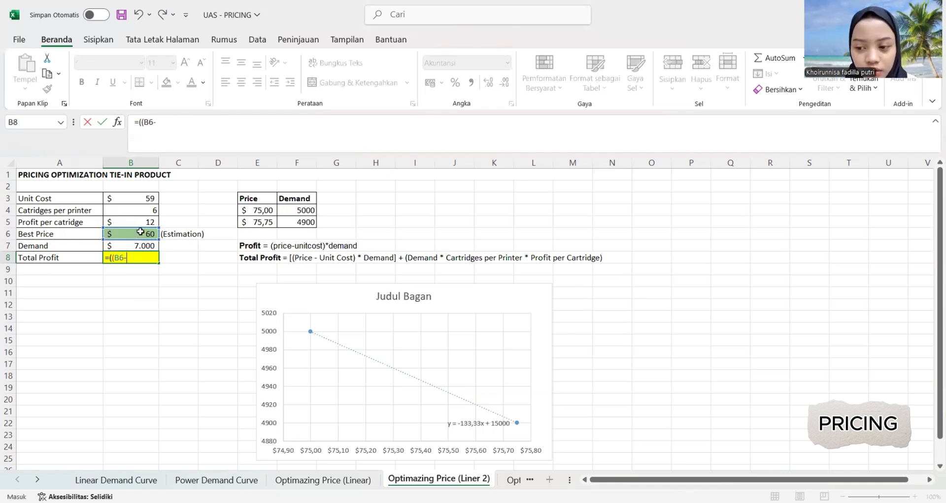
pyautogui.click(128, 200)
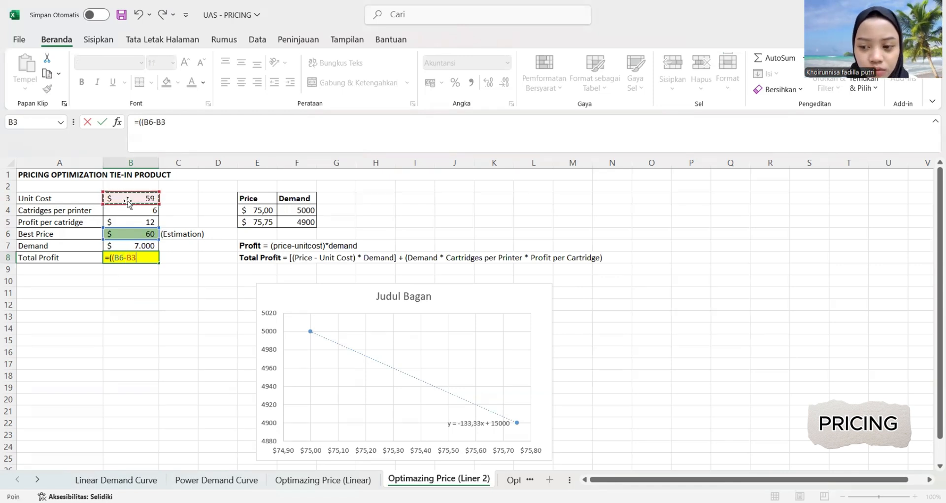
pyautogui.write(')*')
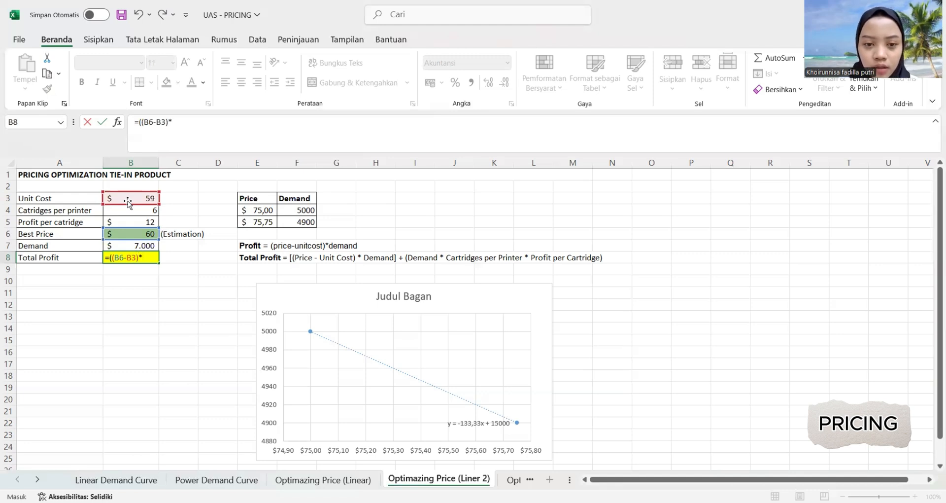
pyautogui.click(118, 248)
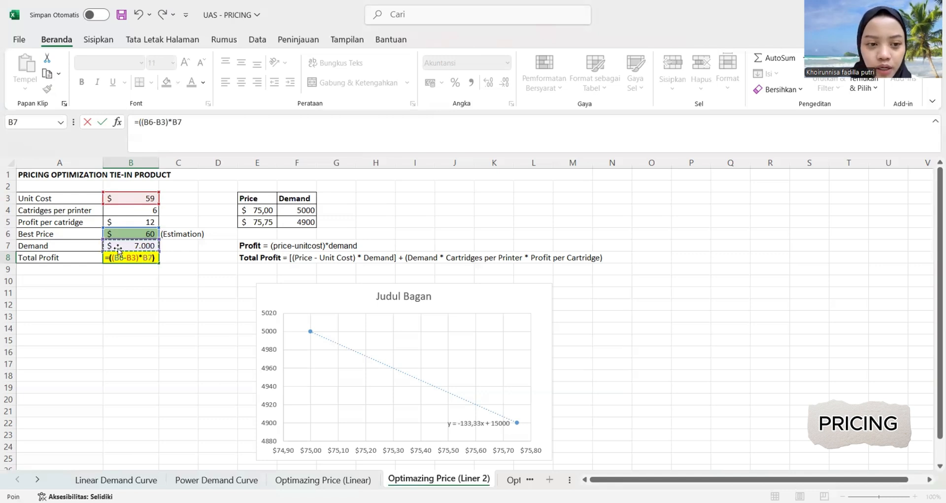
pyautogui.write(')')
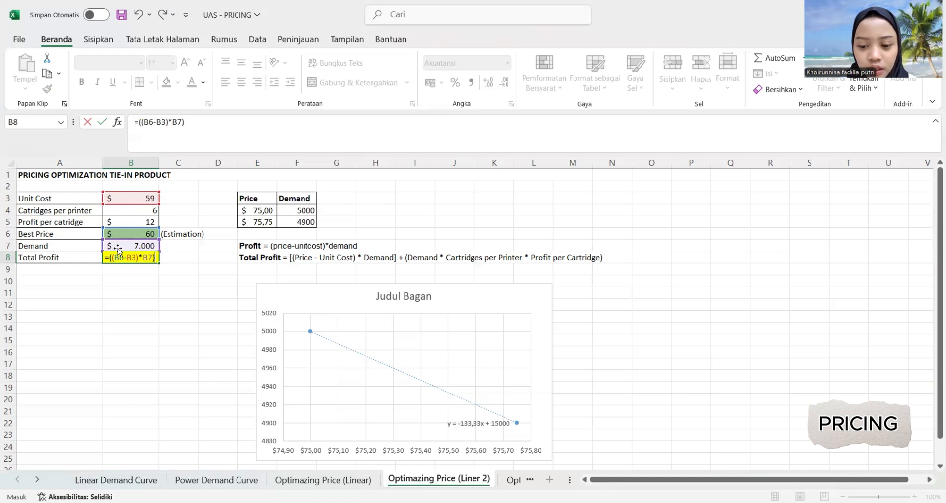
pyautogui.write('+')
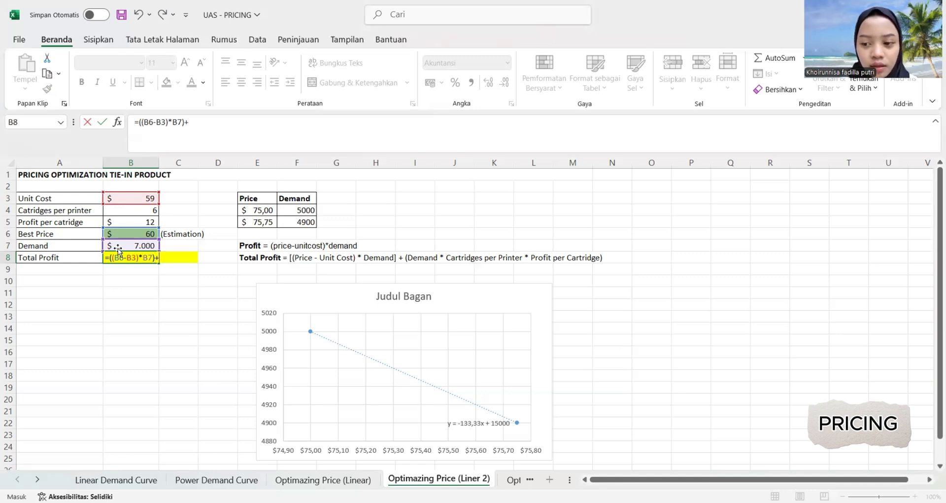
pyautogui.write('(')
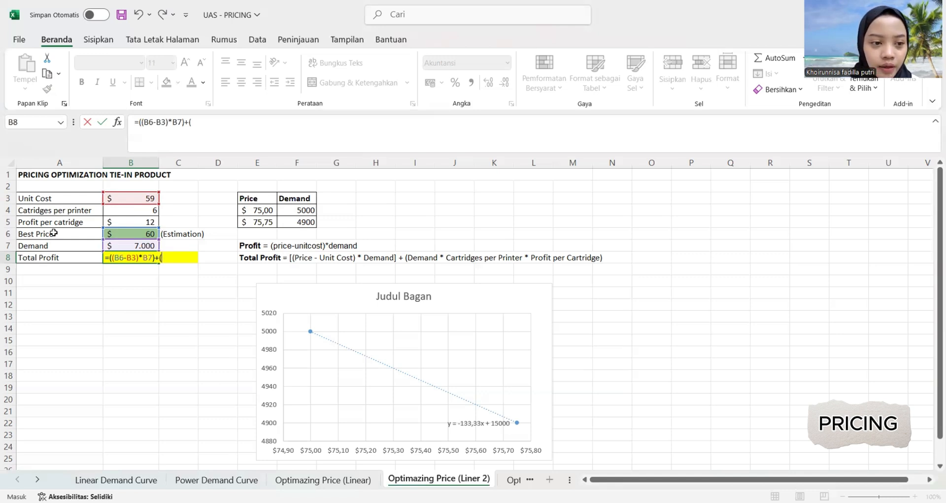
pyautogui.click(136, 234)
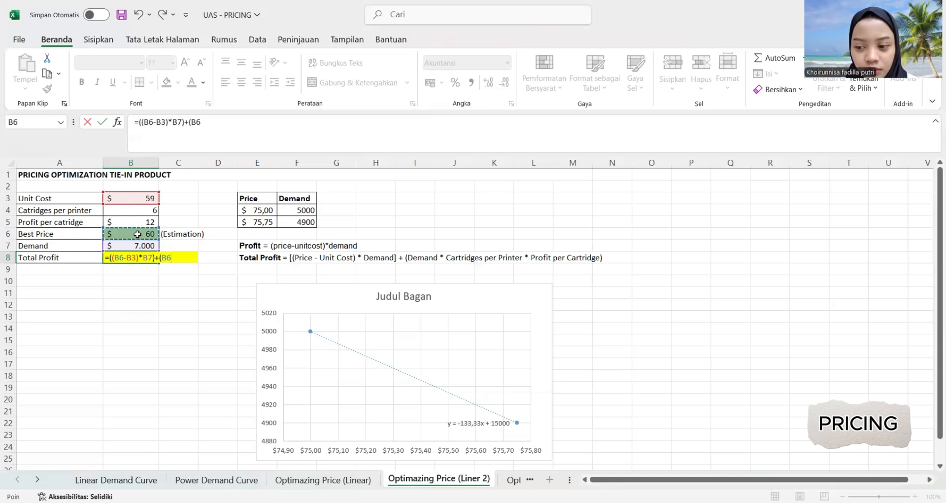
pyautogui.write('*')
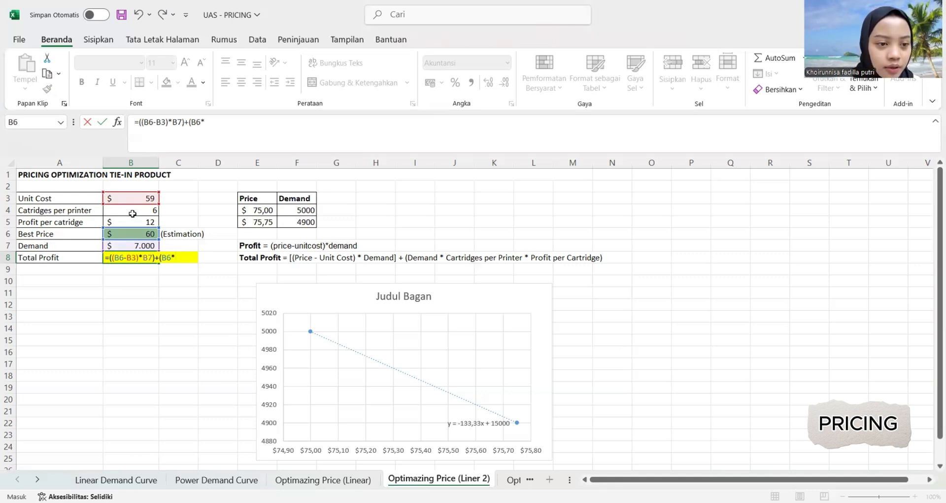
pyautogui.click(128, 210)
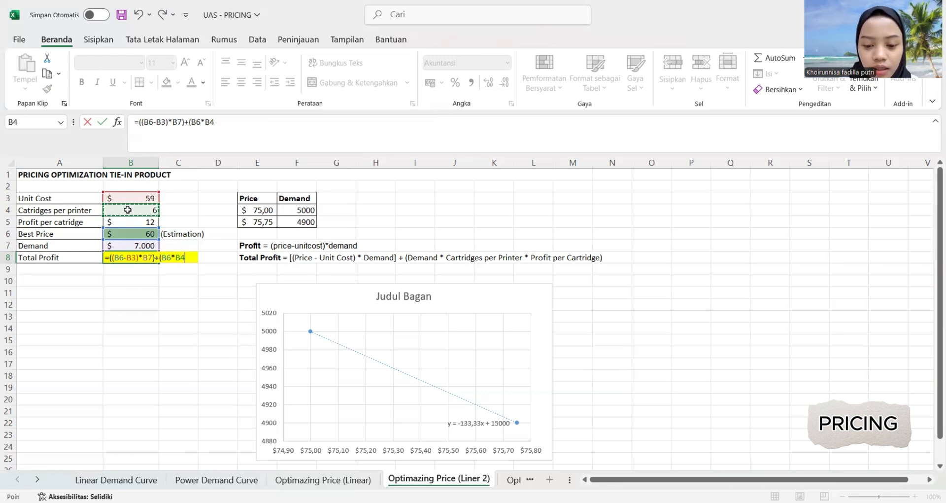
pyautogui.write('*')
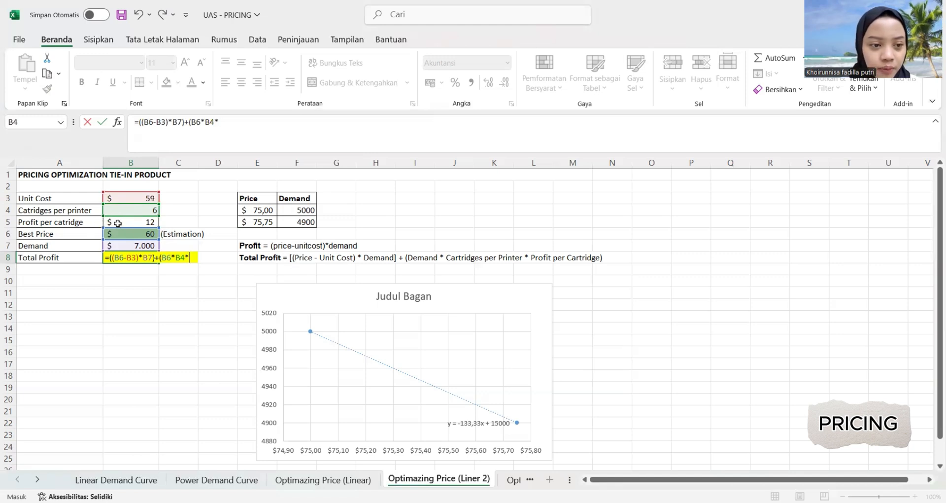
pyautogui.click(114, 223)
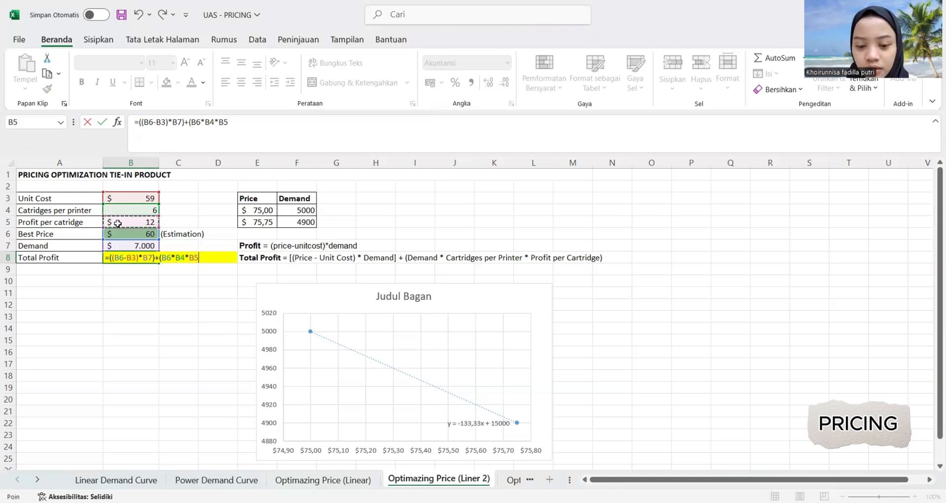
pyautogui.write(')')
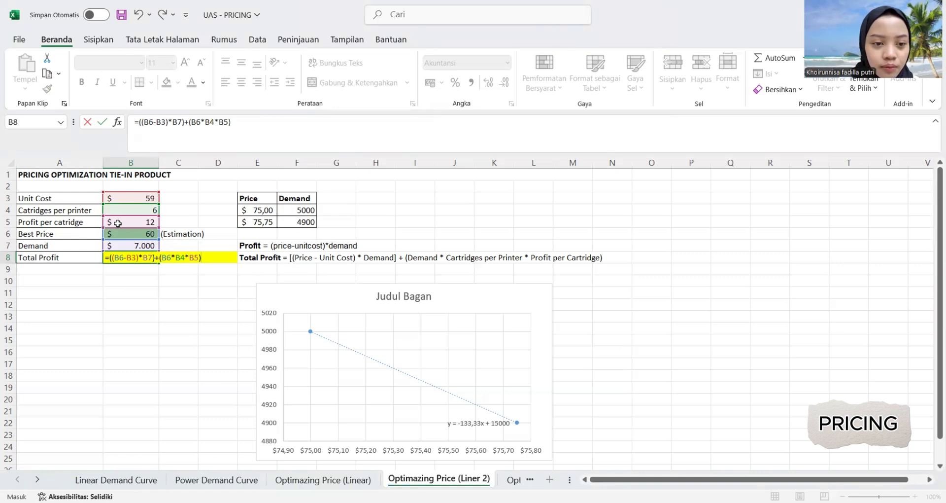
pyautogui.write(')')
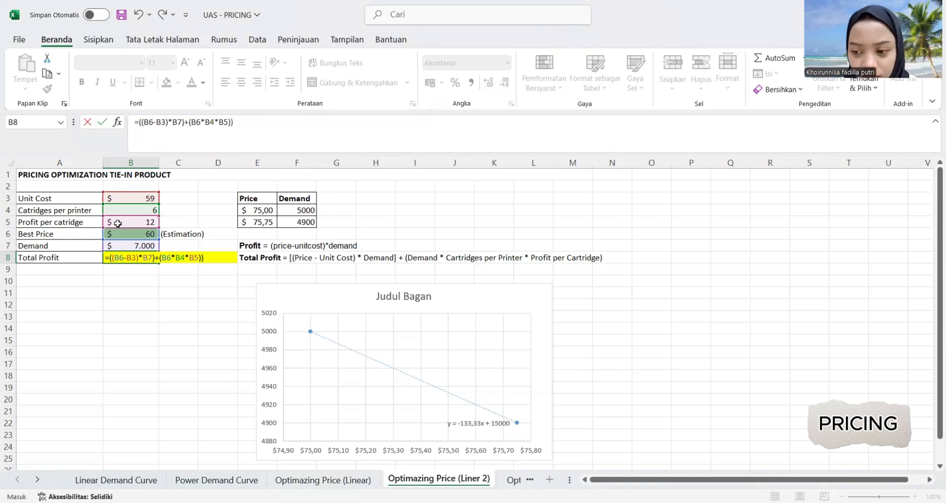
pyautogui.press('BackSpace')
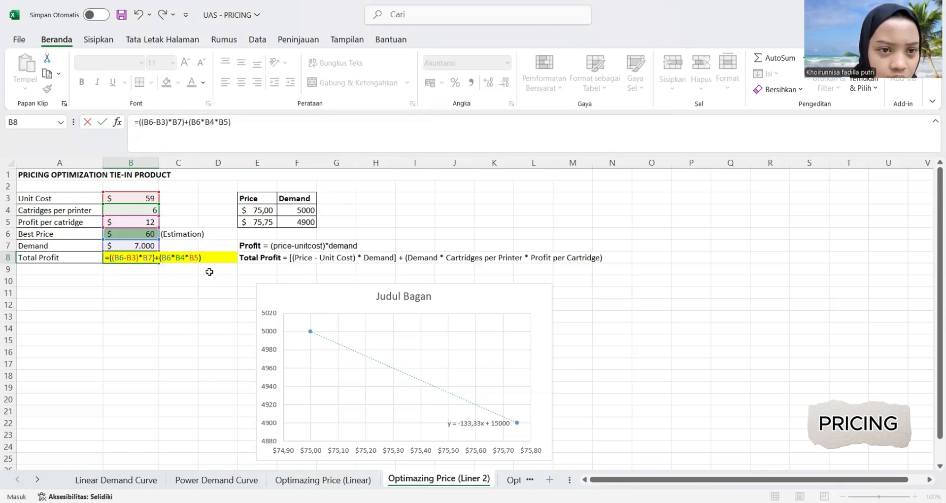
pyautogui.press('Return')
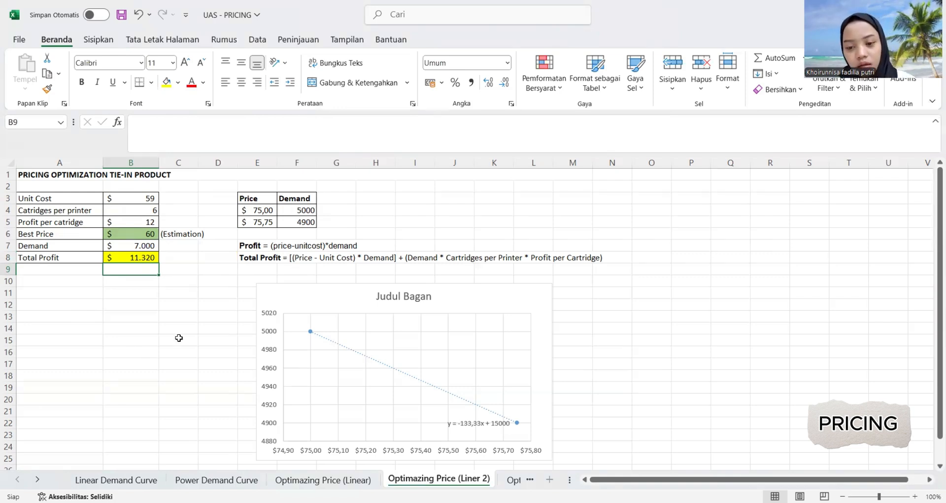
# Run Solver to maximize total profit in B8 by changing the best price in B6 with GRG Nonlinear, keeping the solution.
pyautogui.click(156, 328)
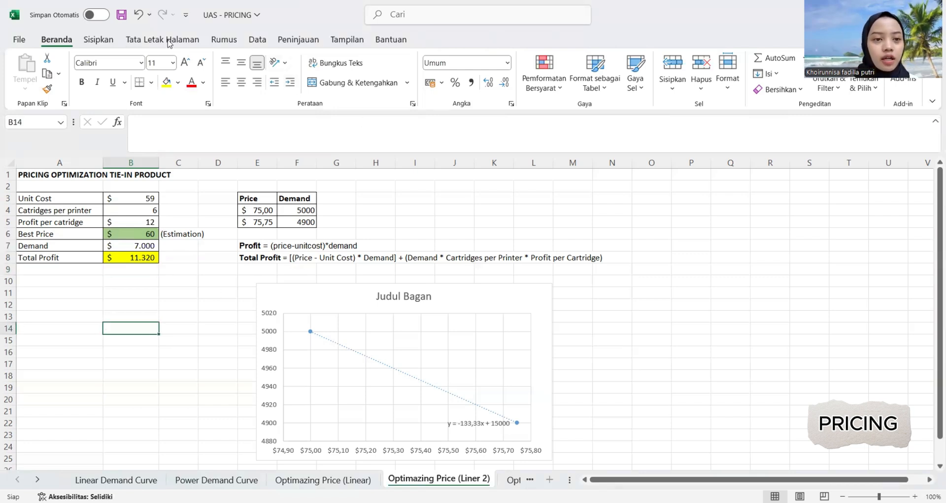
pyautogui.click(257, 40)
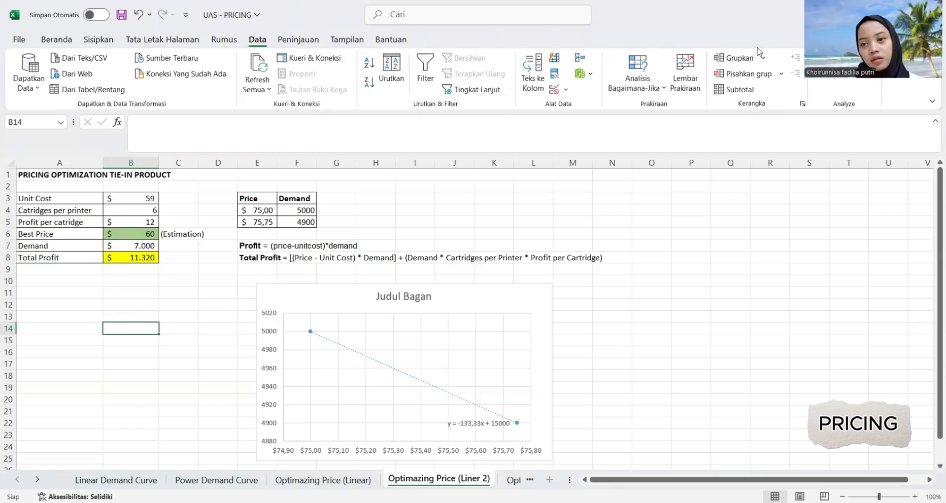
pyautogui.click(835, 82)
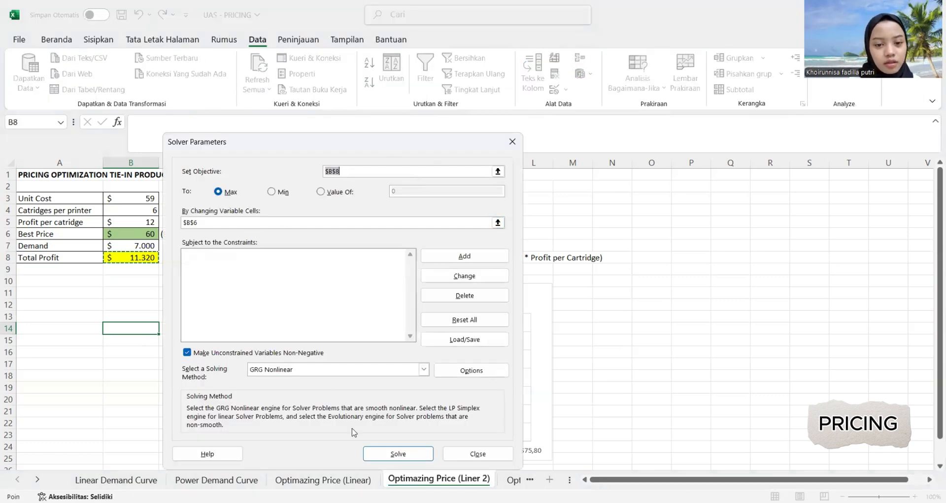
pyautogui.click(399, 451)
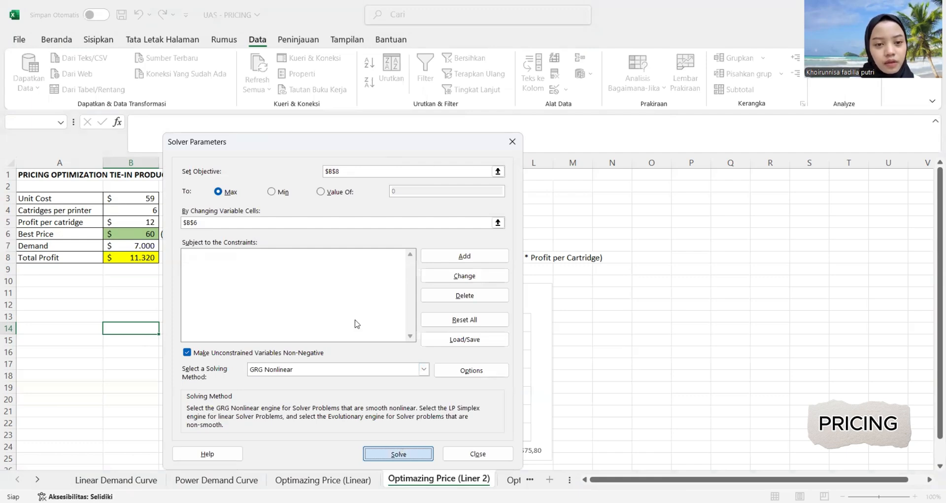
pyautogui.click(346, 280)
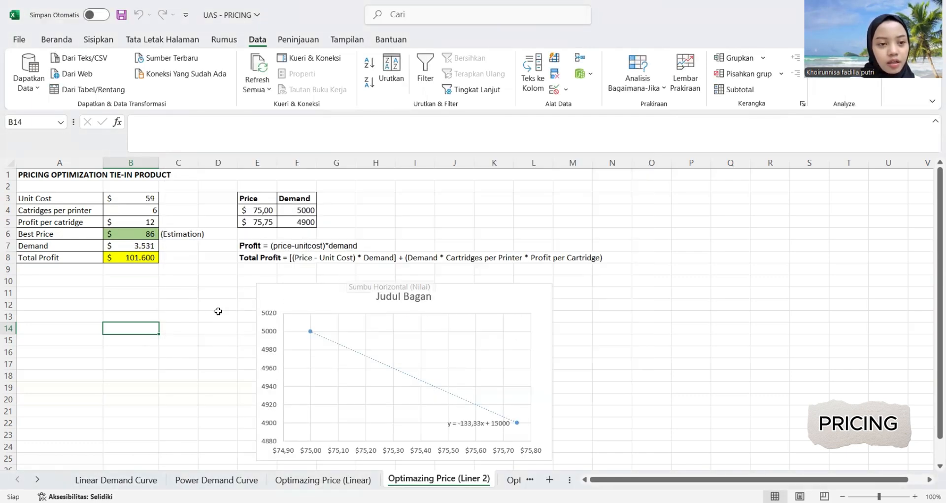
pyautogui.click(214, 315)
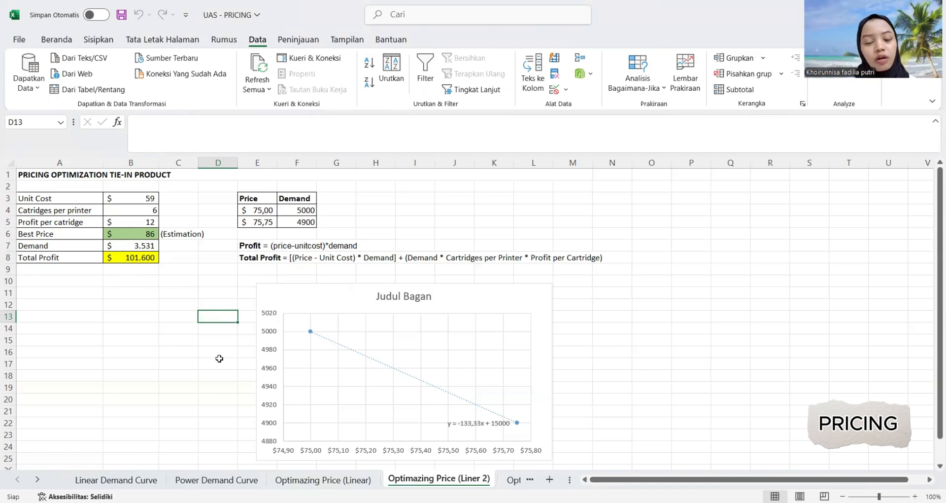
# Switch to the Optimazing Price (Polynomial) sheet.
pyautogui.scroll(-2, 220, 358)
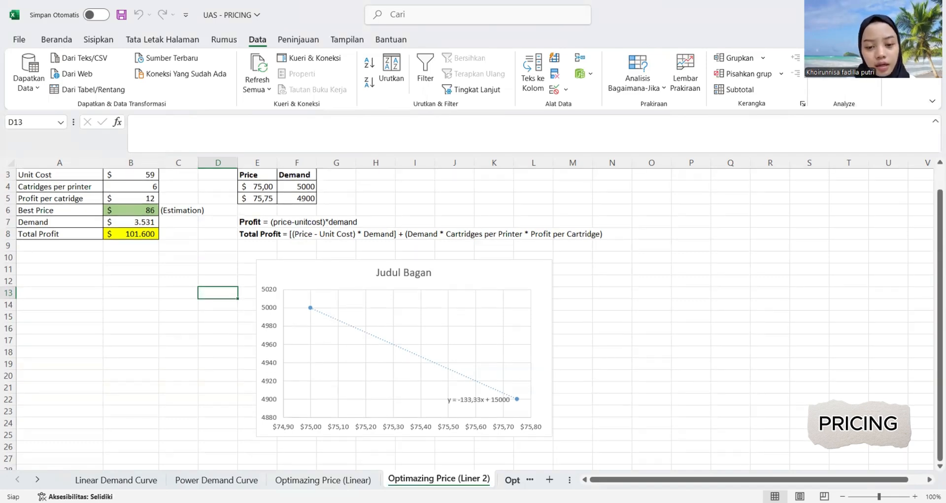
pyautogui.hscroll(2, 219, 358)
pyautogui.hscroll(1, 219, 359)
pyautogui.click(452, 480)
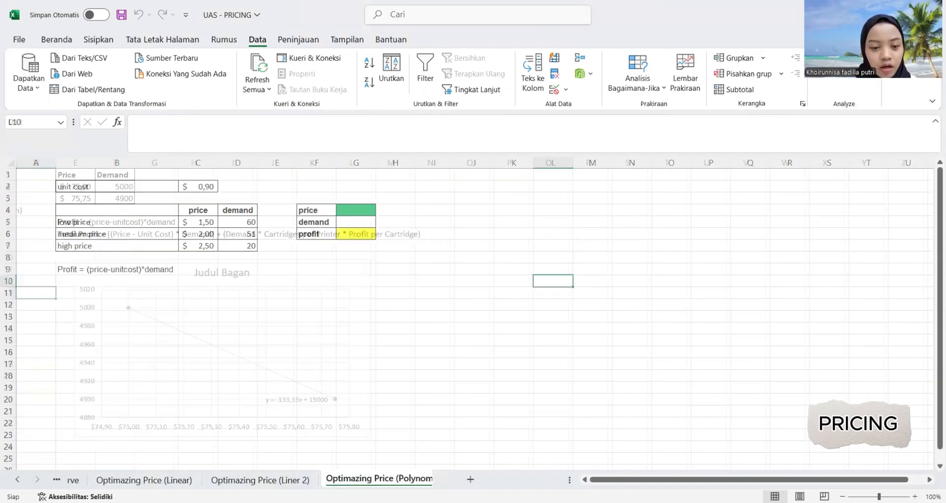
pyautogui.click(283, 479)
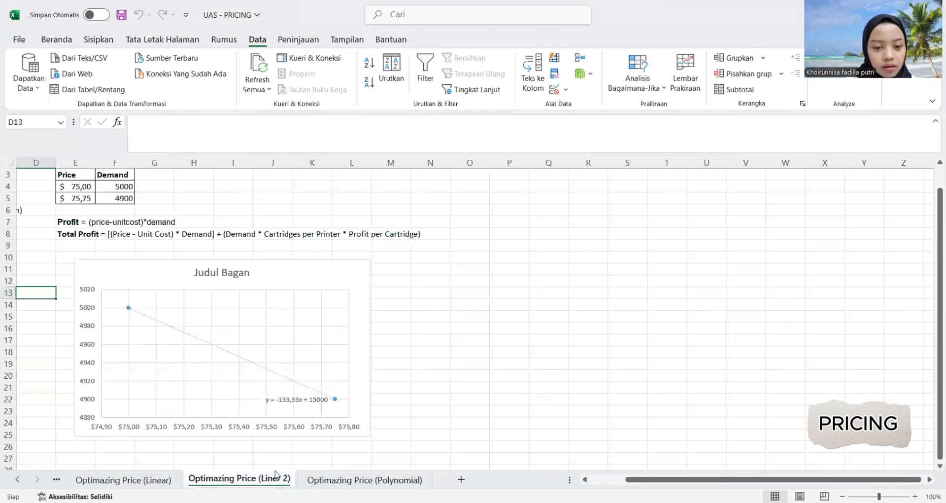
pyautogui.click(318, 480)
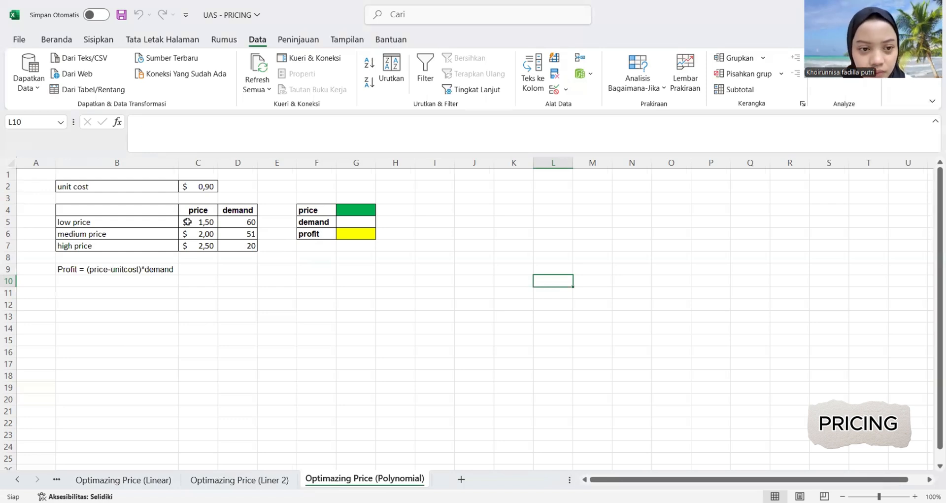
# Insert a scatter chart of the low, medium and high price-demand values in C5:D7.
pyautogui.moveTo(188, 222); pyautogui.dragTo(237, 247)
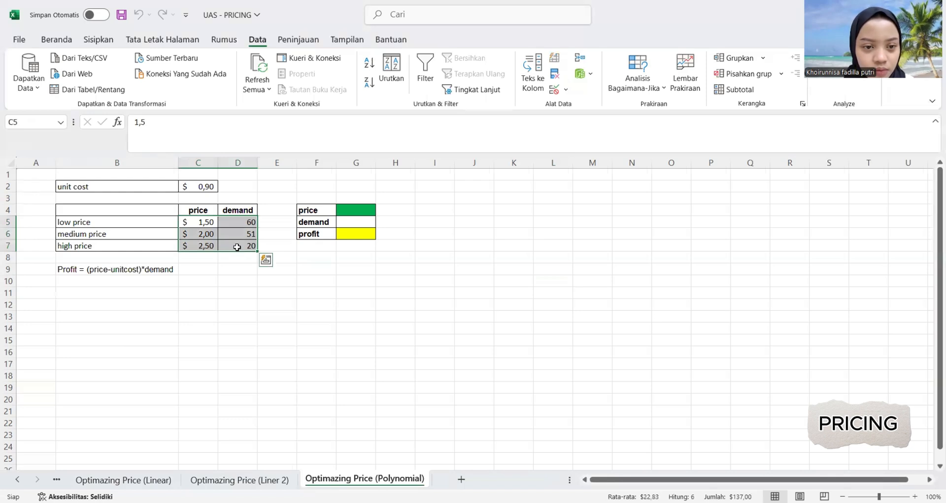
pyautogui.click(91, 40)
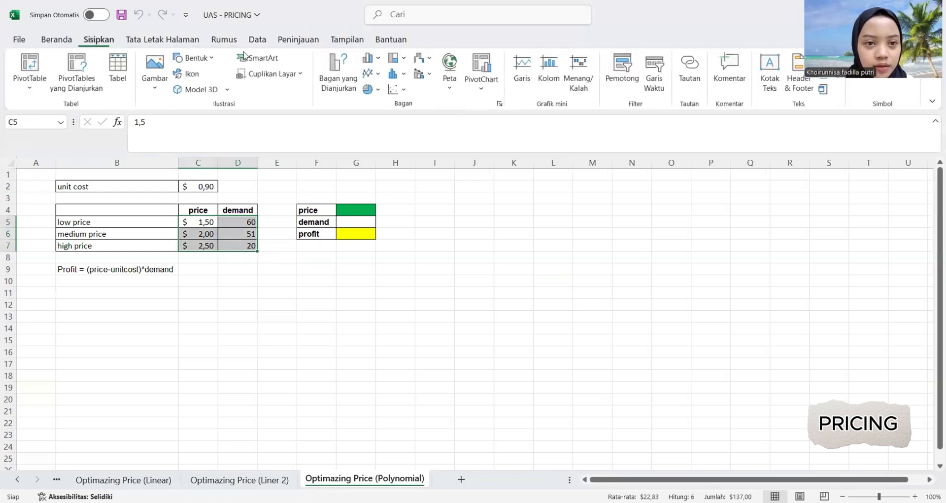
pyautogui.click(397, 89)
pyautogui.click(403, 139)
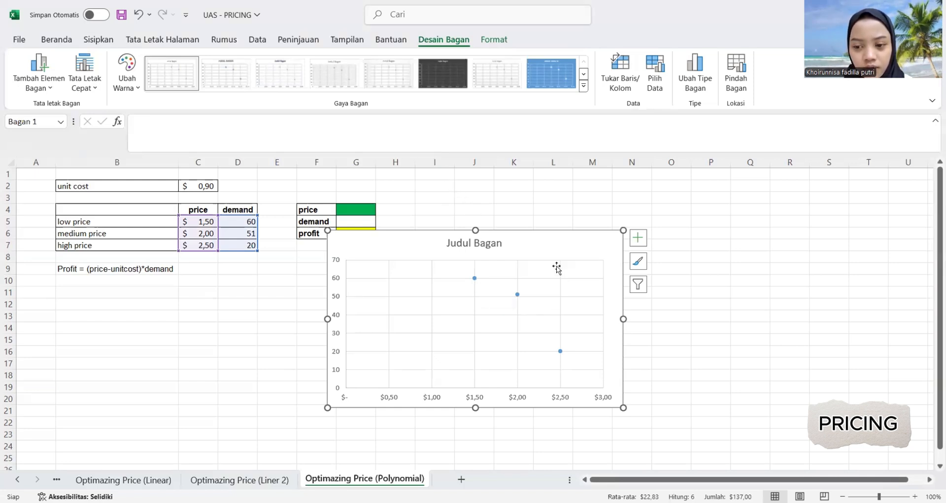
# Add a polynomial trendline to the price-demand points and display its equation on the chart.
pyautogui.click(474, 277)
pyautogui.rightClick(474, 278)
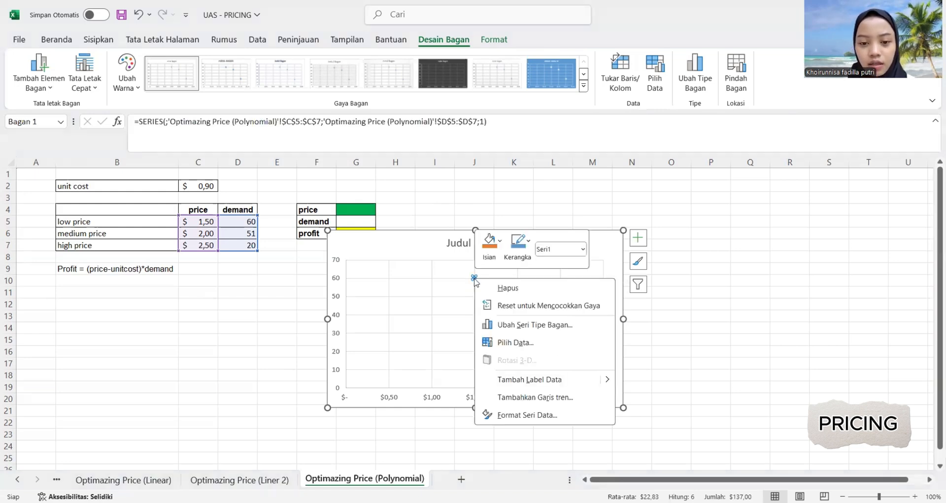
pyautogui.click(546, 404)
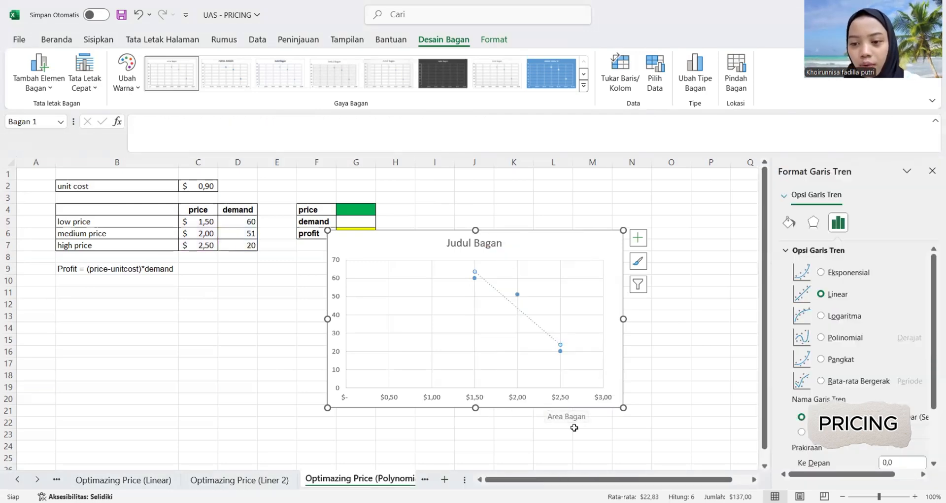
pyautogui.click(822, 338)
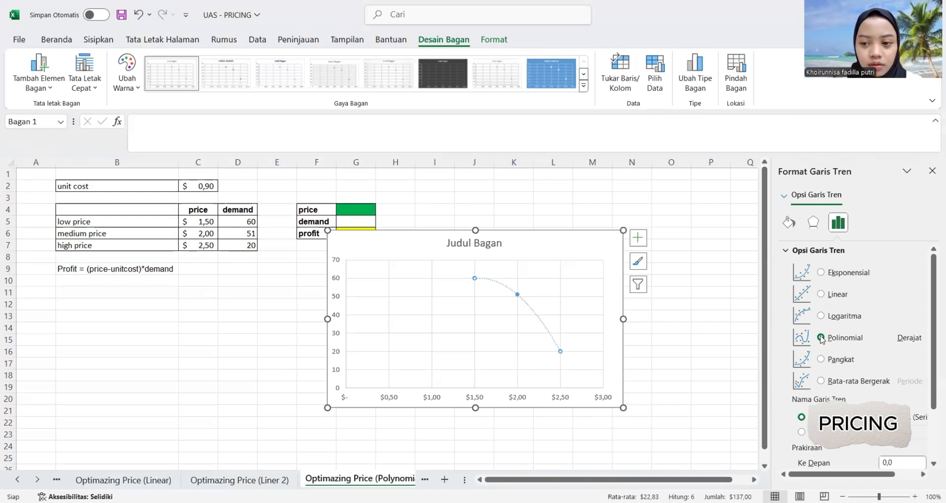
pyautogui.scroll(-3, 840, 367)
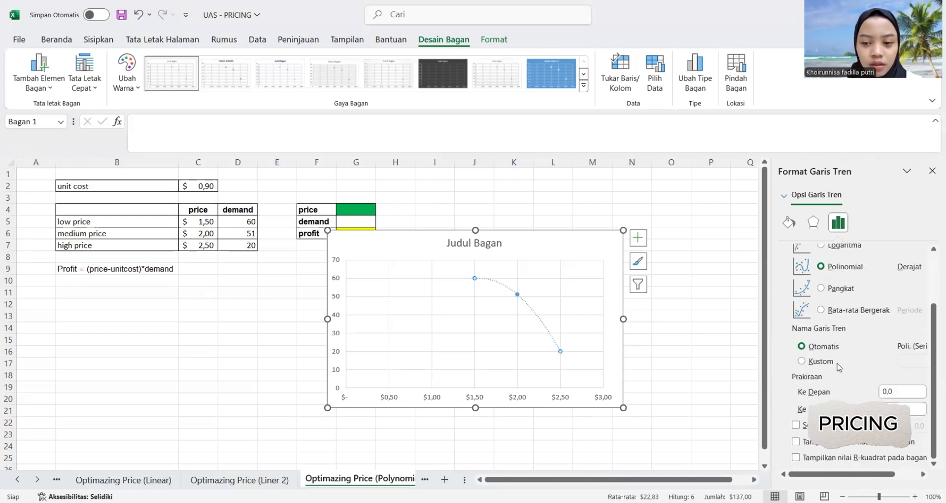
pyautogui.click(795, 440)
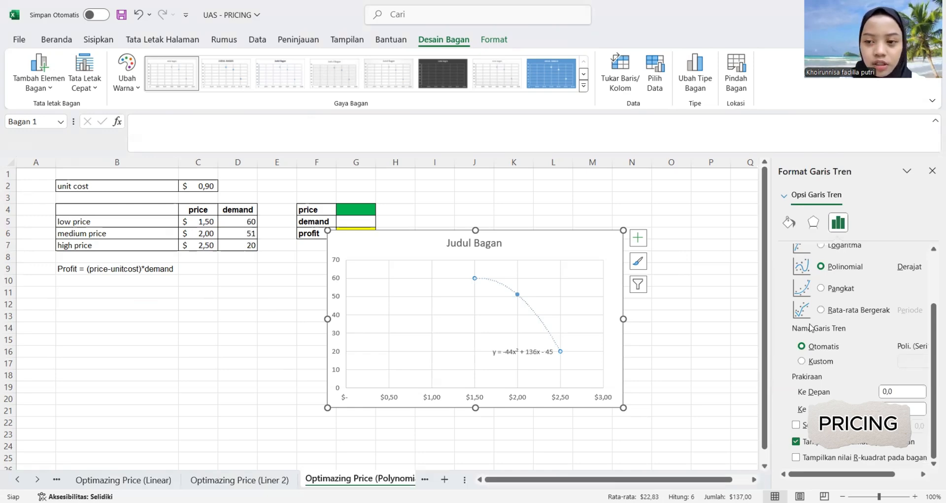
pyautogui.click(932, 171)
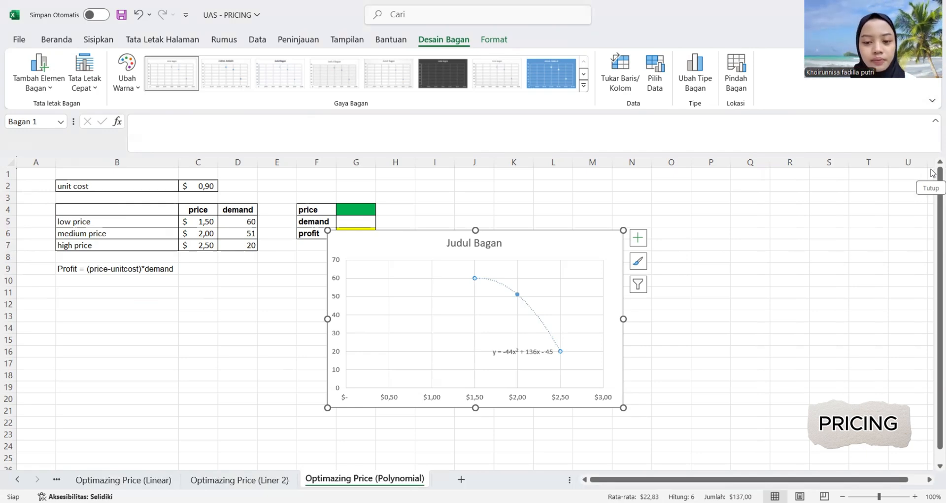
# Move the chart below the price, demand and profit table, and enter a price of 2 in G4.
pyautogui.moveTo(388, 245); pyautogui.dragTo(304, 285)
pyautogui.click(356, 209)
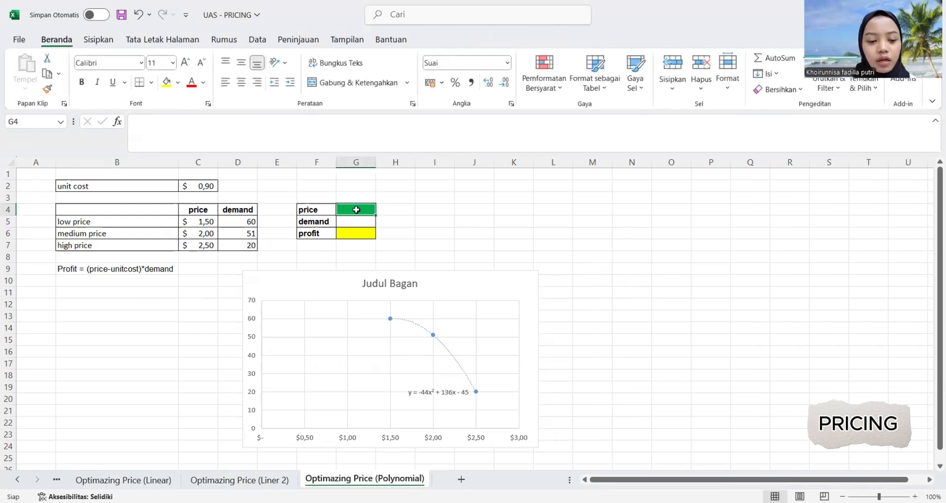
pyautogui.write('2')
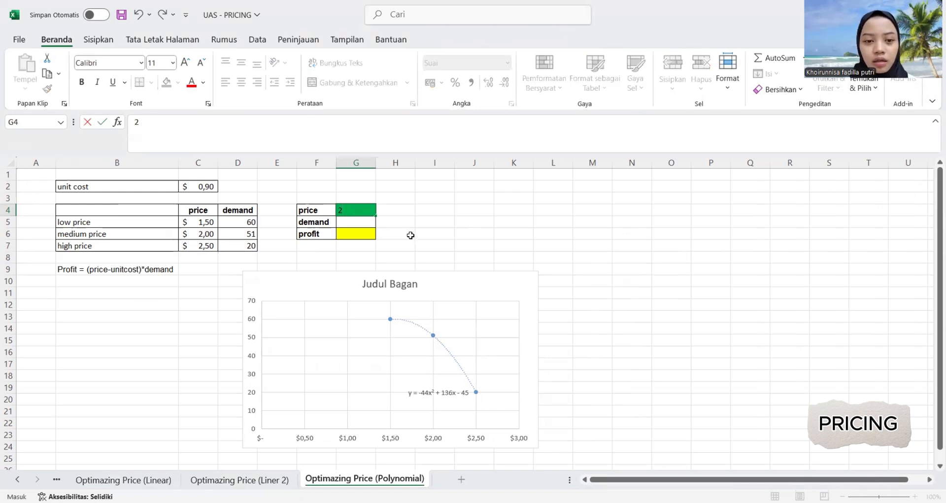
pyautogui.click(411, 235)
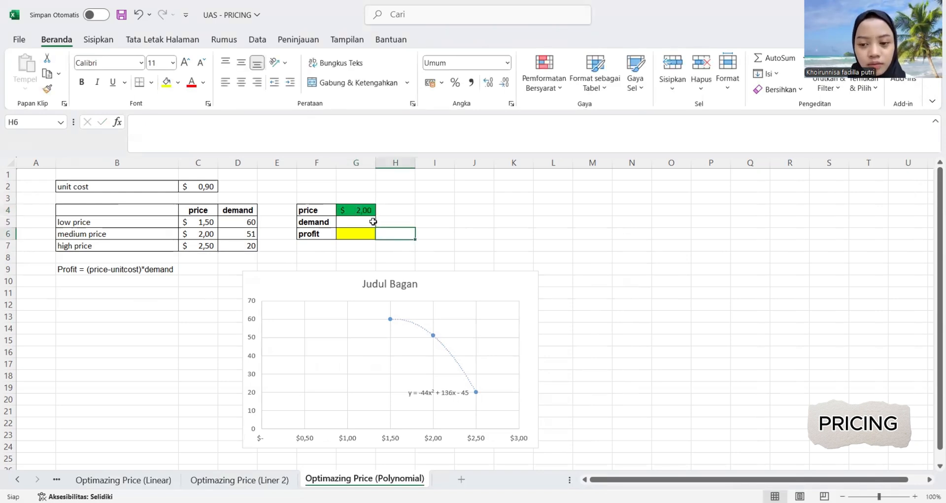
# Calculate demand in G5 from the trendline equation with the formula =-44*G4^2+136*G4-45.
pyautogui.click(345, 221)
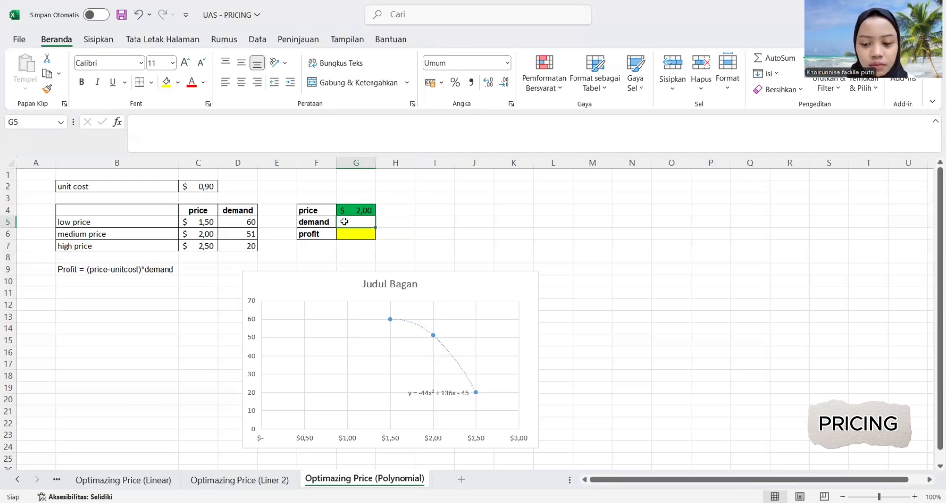
pyautogui.write('=')
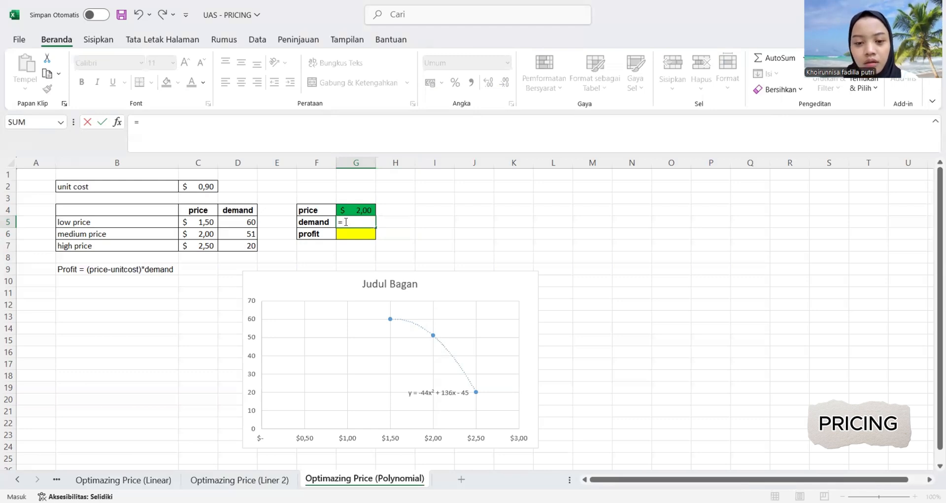
pyautogui.write('-')
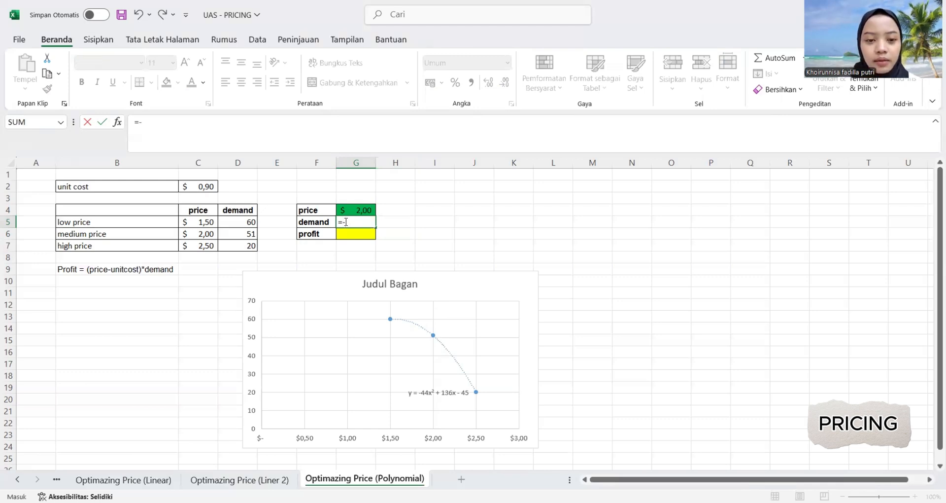
pyautogui.write('44*')
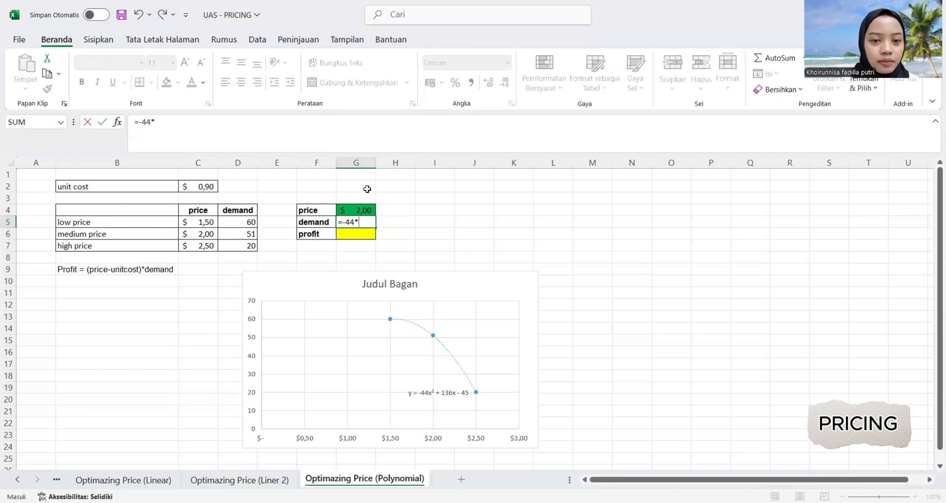
pyautogui.click(362, 209)
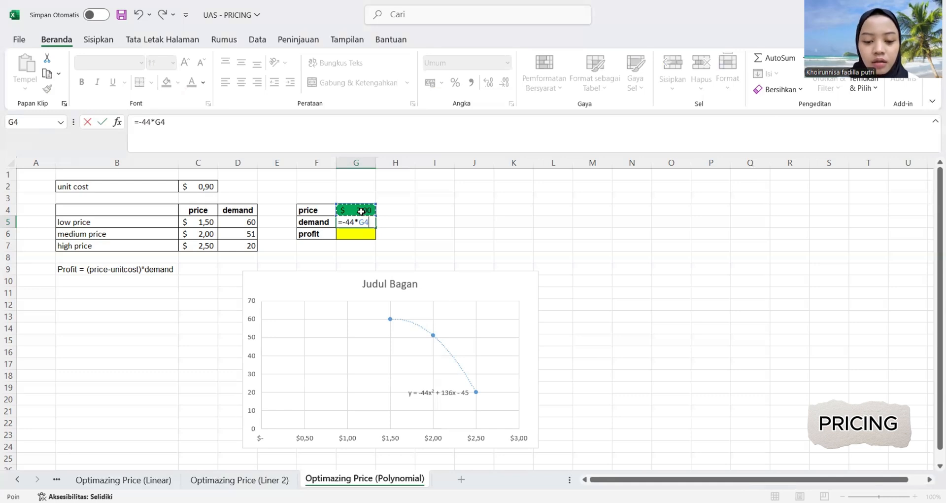
pyautogui.write('^')
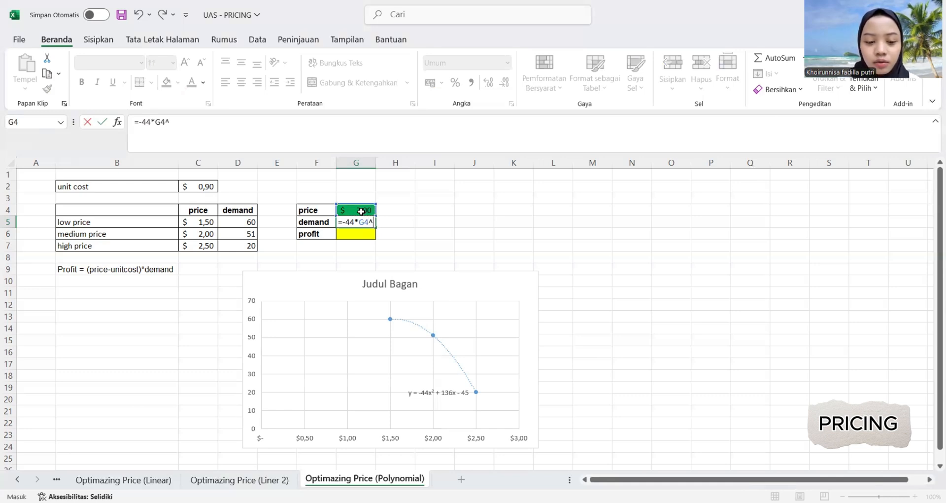
pyautogui.write('2')
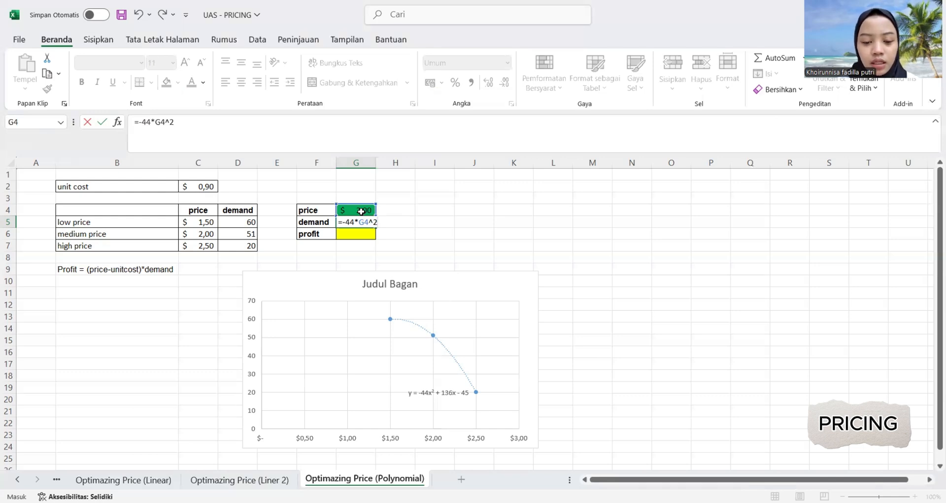
pyautogui.write('+')
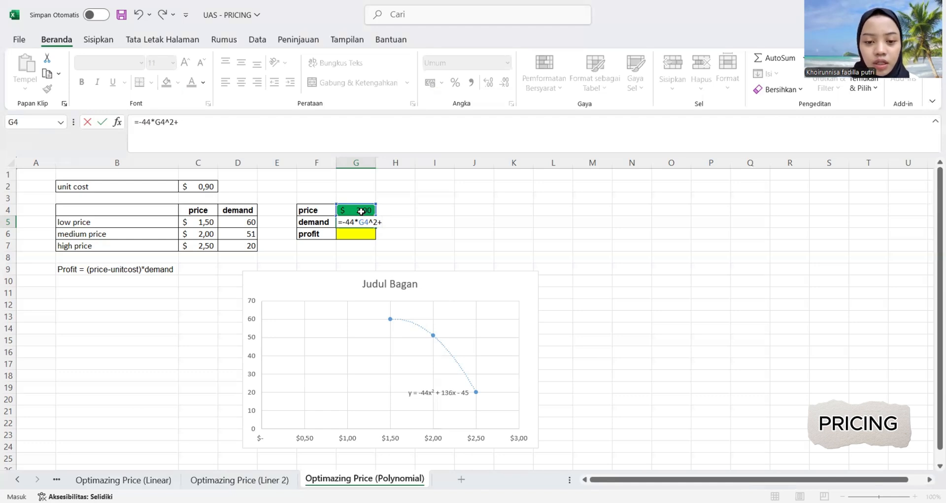
pyautogui.write('136')
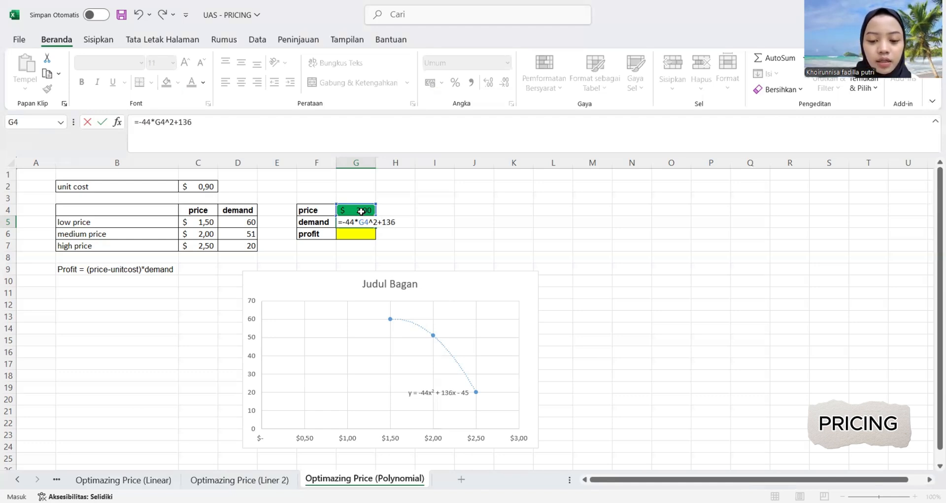
pyautogui.write('*')
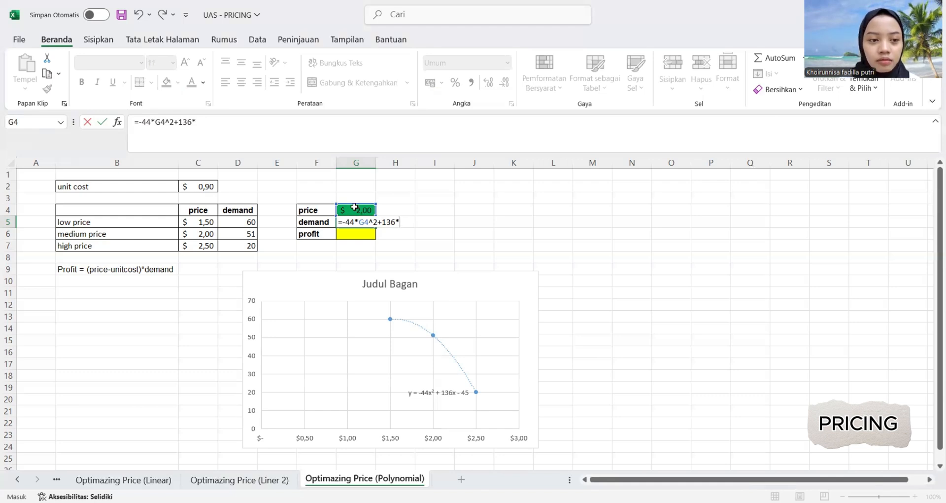
pyautogui.click(350, 208)
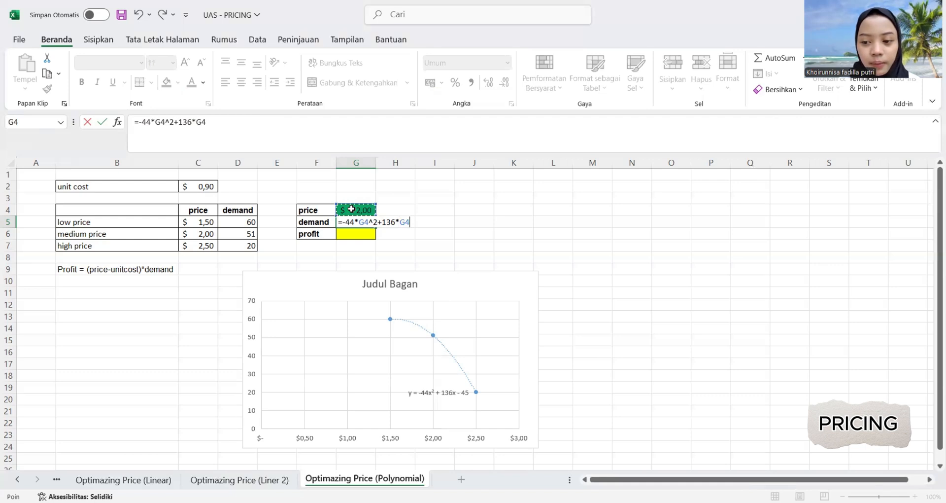
pyautogui.write('-')
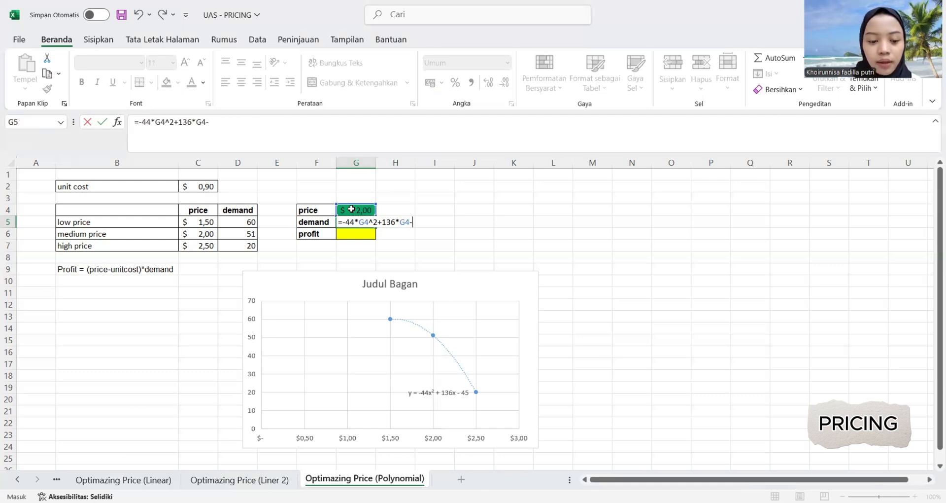
pyautogui.write('45')
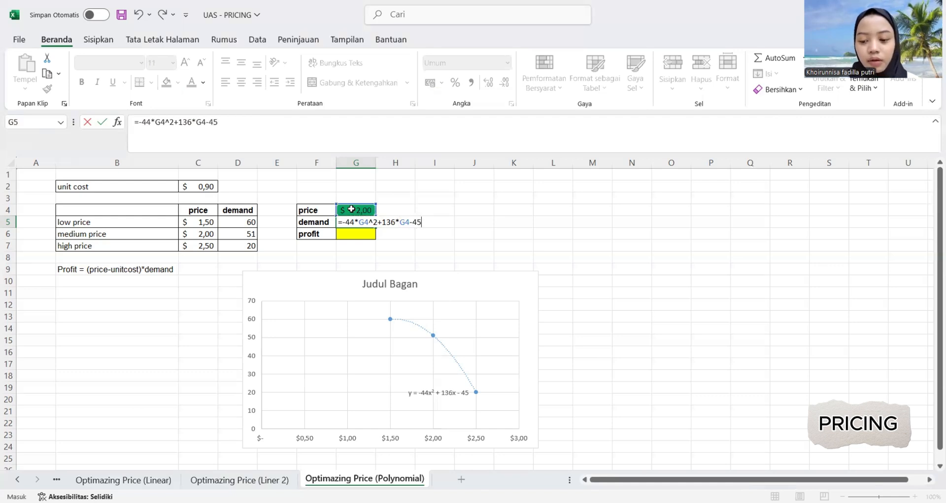
pyautogui.press('Return')
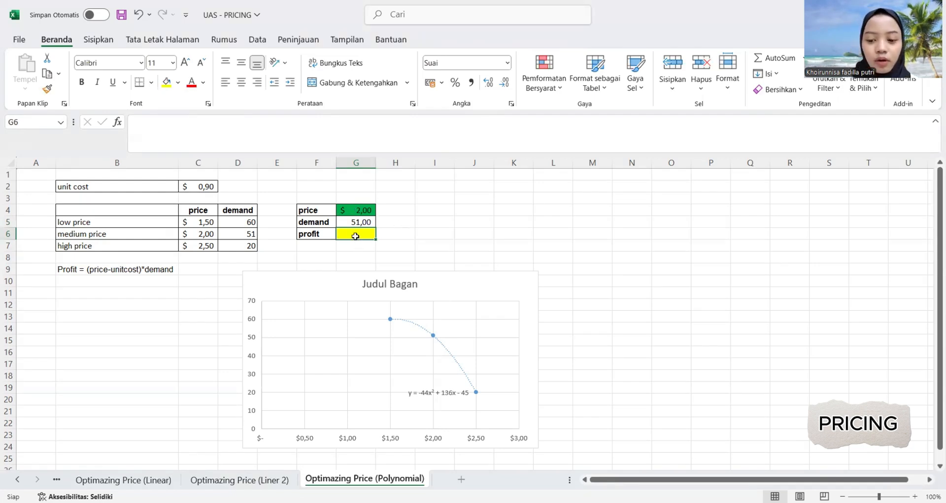
# Calculate profit in G6 with the formula =(G4-C2)*G5.
pyautogui.write('=(')
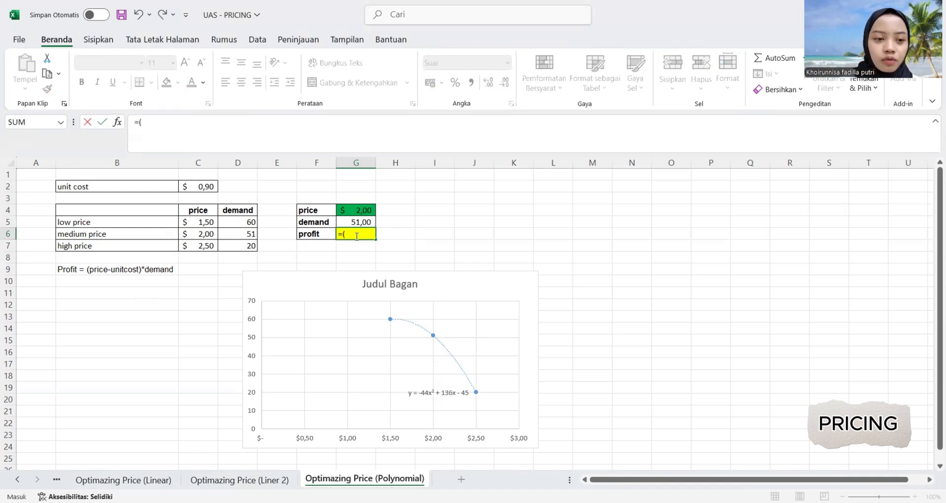
pyautogui.click(344, 212)
pyautogui.write('-')
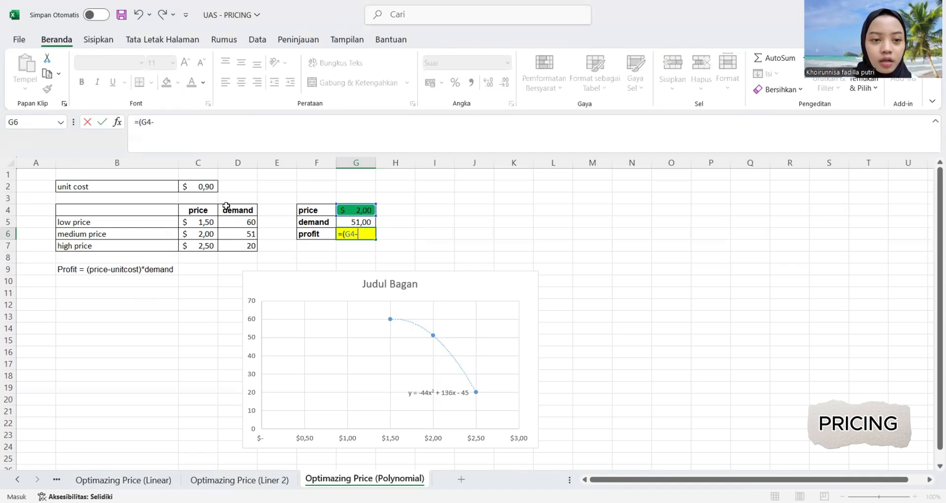
pyautogui.click(201, 186)
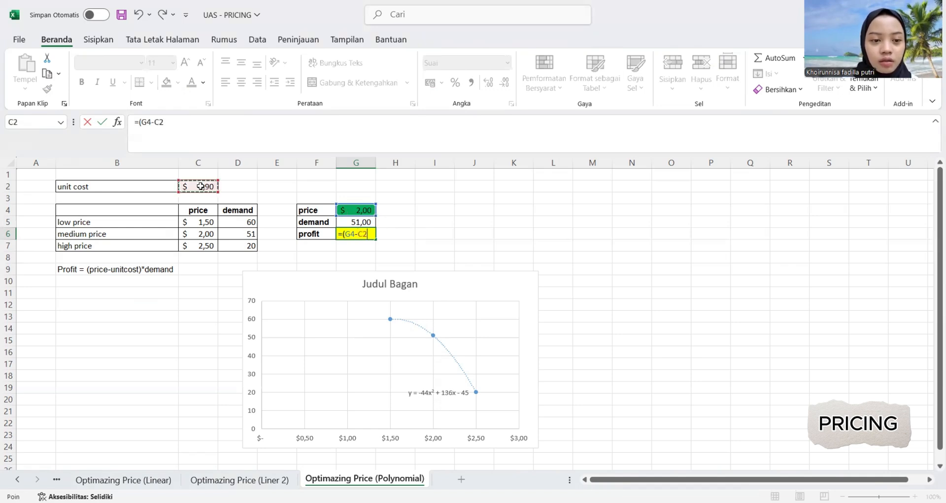
pyautogui.write(')')
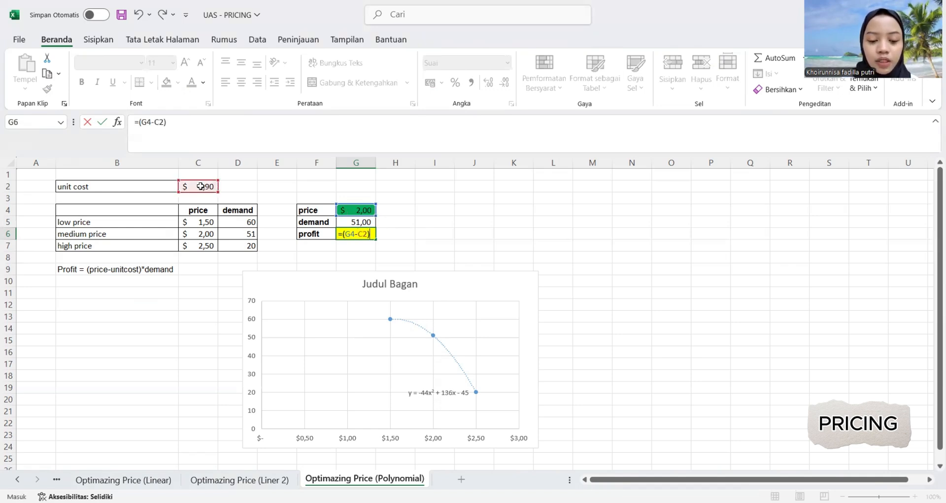
pyautogui.write('*')
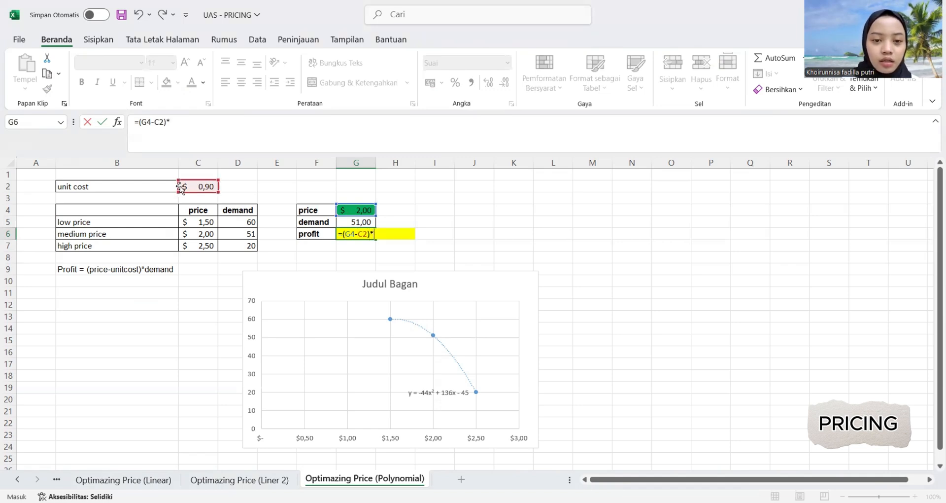
pyautogui.click(359, 222)
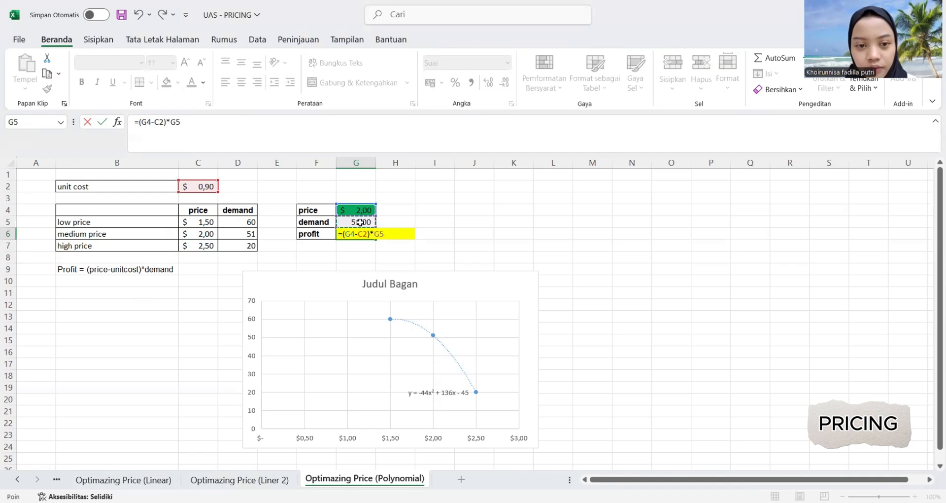
pyautogui.press('Return')
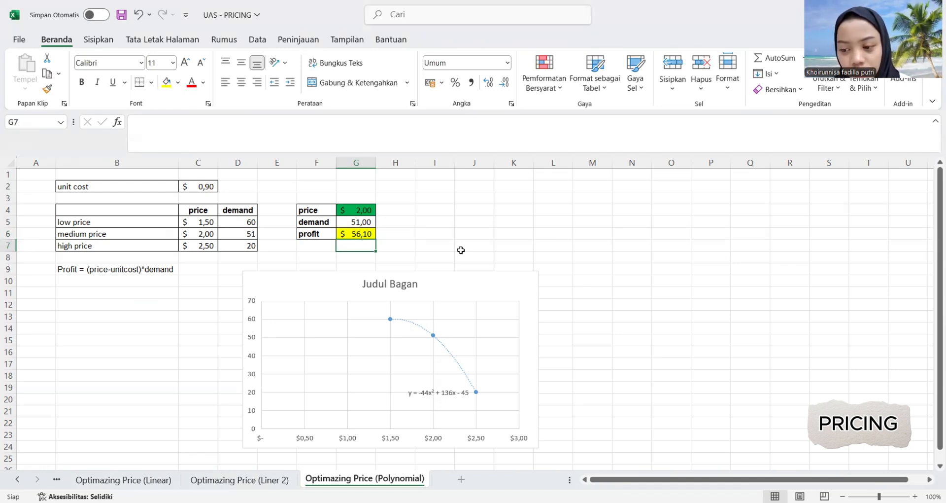
# Format the demand in G5 and the profit in G6 to show no decimal places.
pyautogui.click(405, 232)
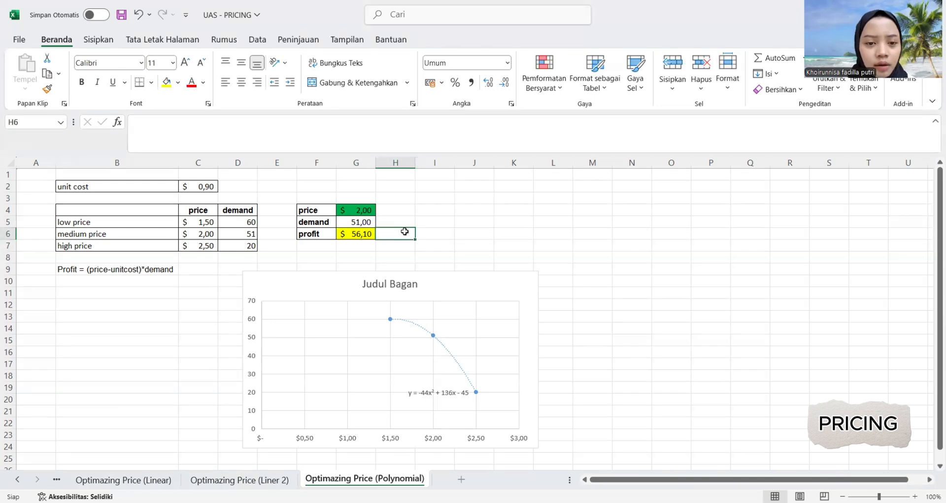
pyautogui.click(350, 223)
pyautogui.click(505, 83)
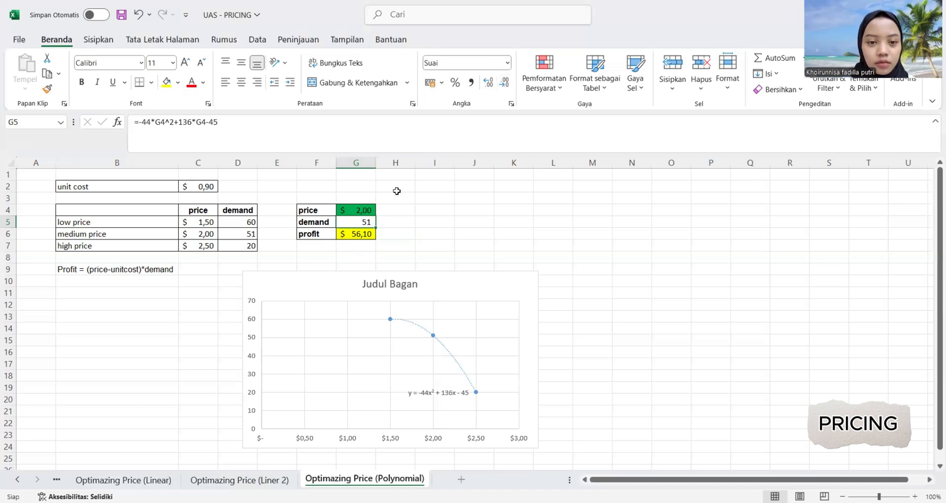
pyautogui.click(365, 232)
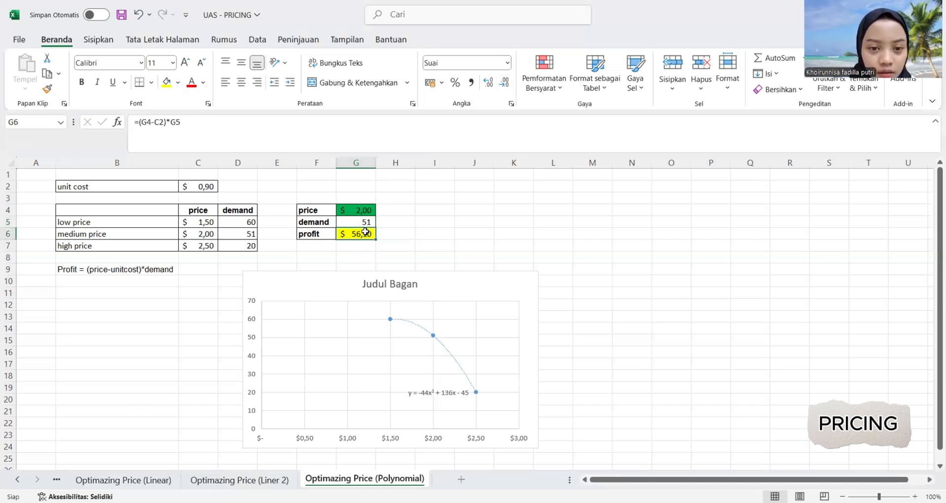
pyautogui.click(506, 86)
pyautogui.click(506, 86)
pyautogui.click(412, 246)
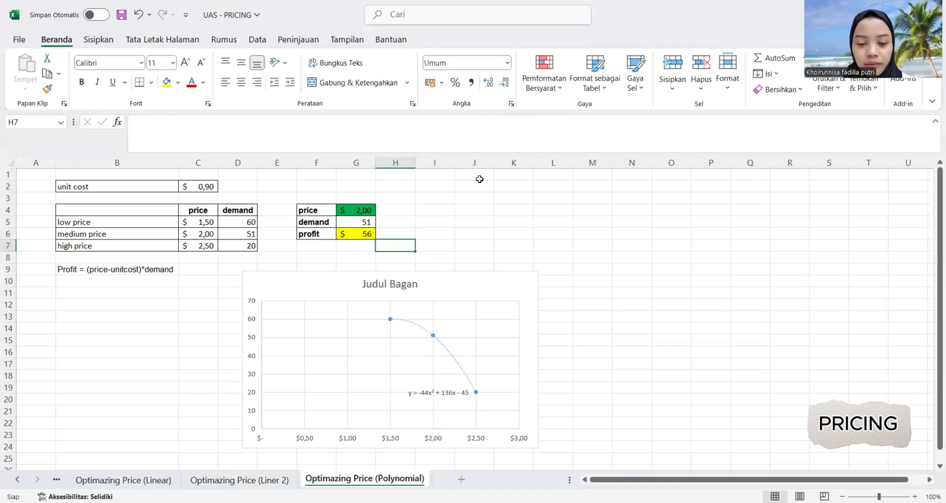
pyautogui.scroll(-1, 489, 313)
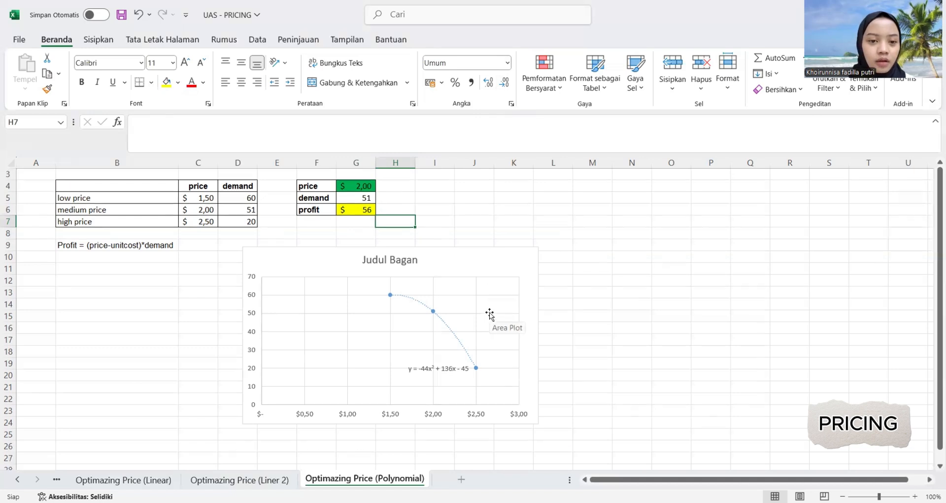
pyautogui.scroll(-2, 490, 313)
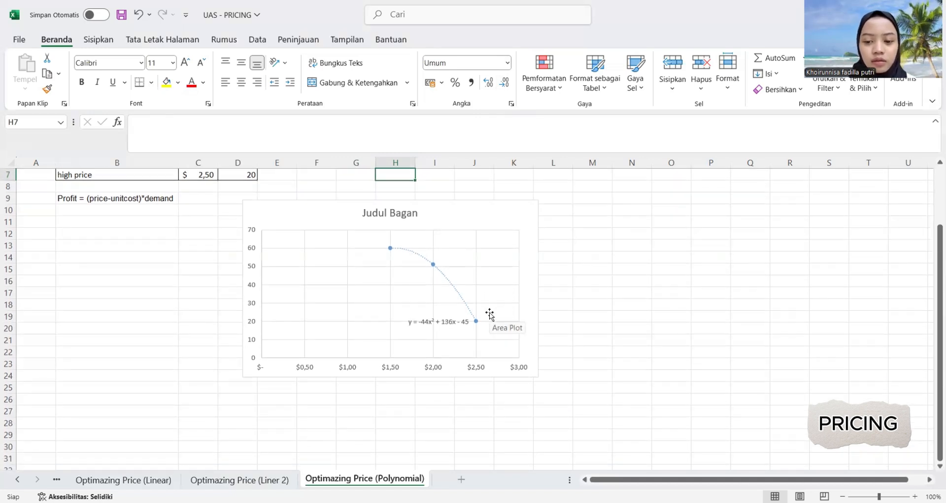
pyautogui.scroll(2, 563, 287)
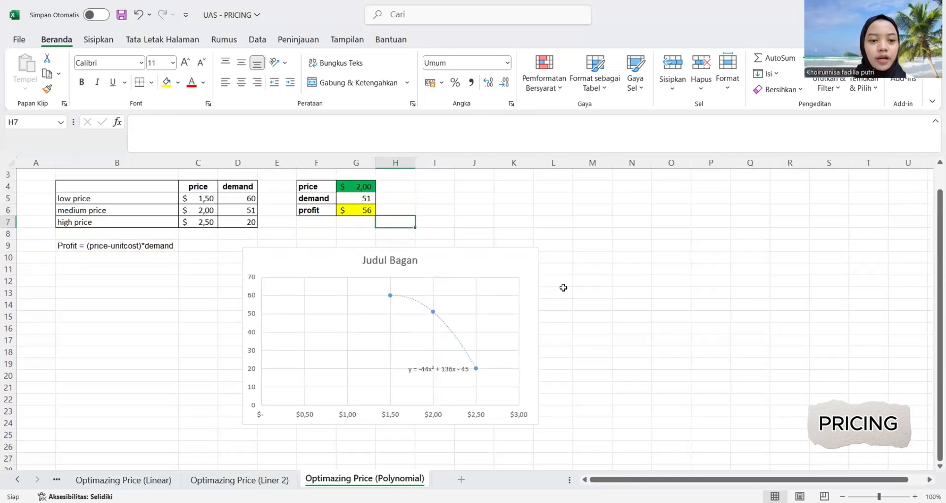
pyautogui.scroll(2, 563, 287)
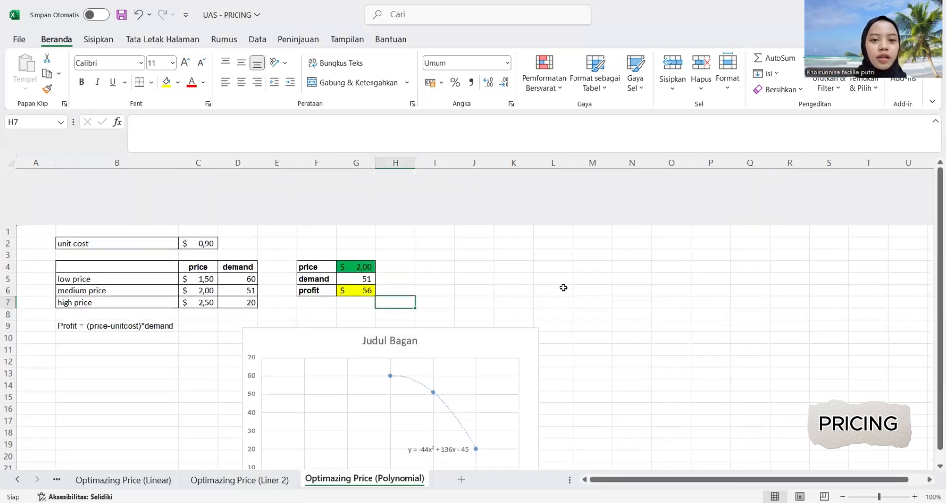
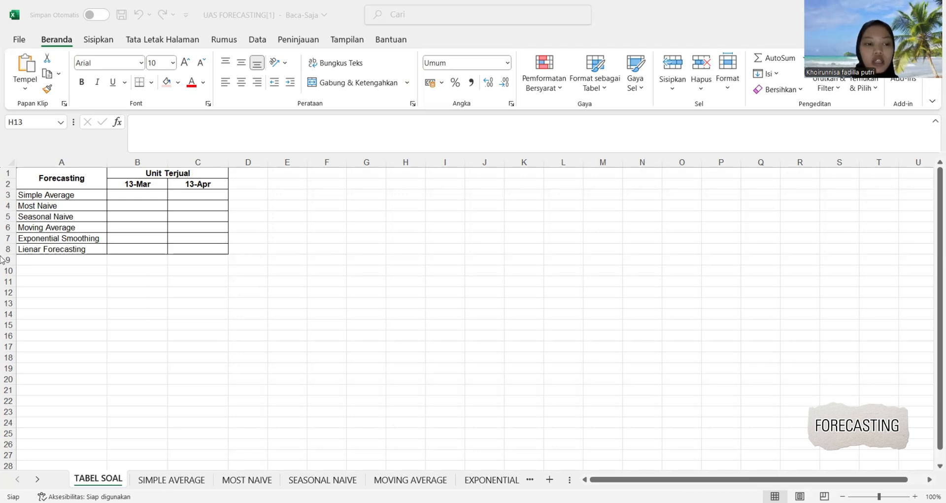
# Shade the March and April 2019 rows (A61:C62) light red on the SIMPLE AVERAGE sheet.
pyautogui.click(182, 479)
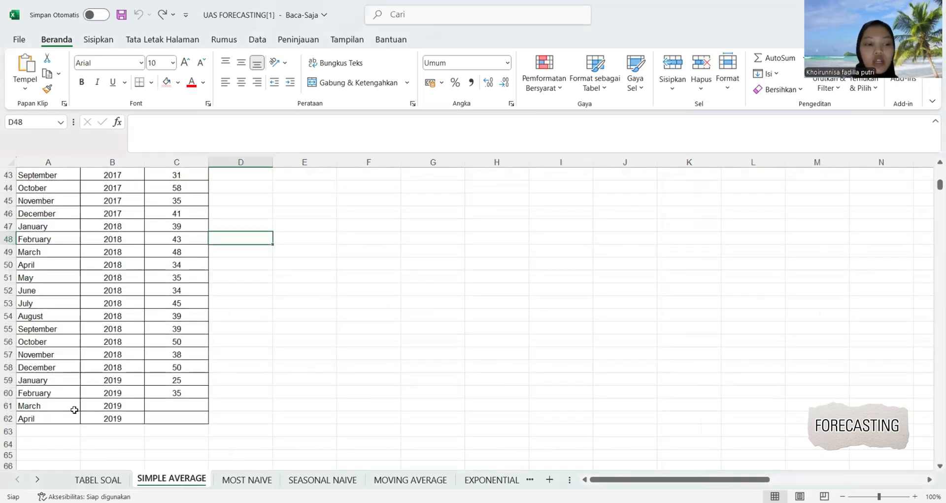
pyautogui.moveTo(30, 406); pyautogui.dragTo(186, 421)
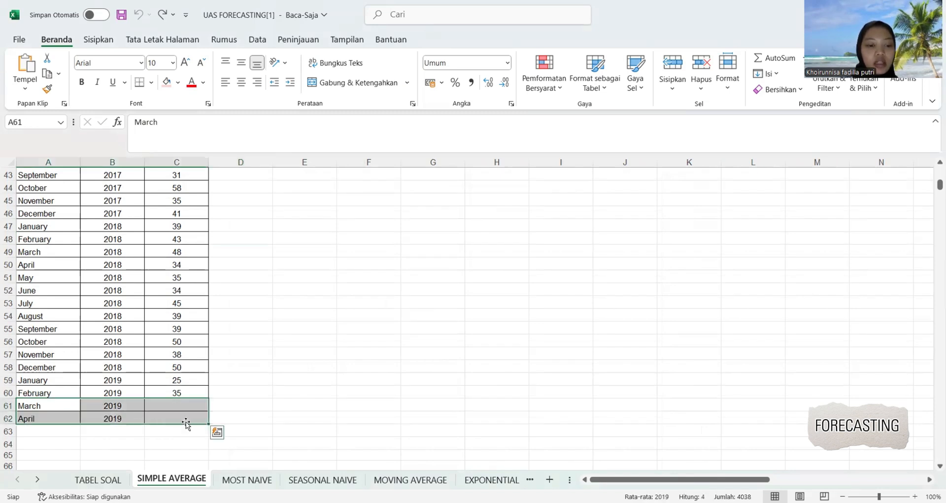
pyautogui.click(167, 83)
pyautogui.click(271, 225)
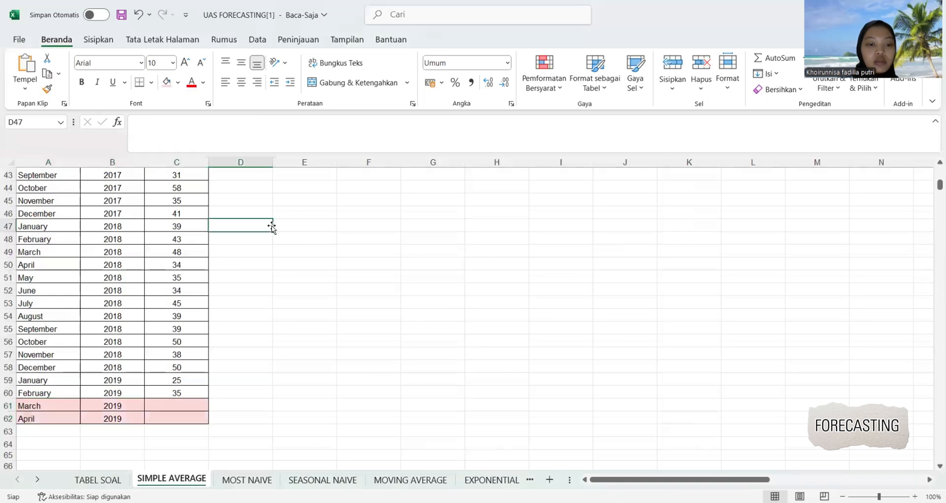
# Calculate the March 2019 forecast in C61 as the average of all earlier units with =AVERAGE(C2:C60).
pyautogui.click(165, 407)
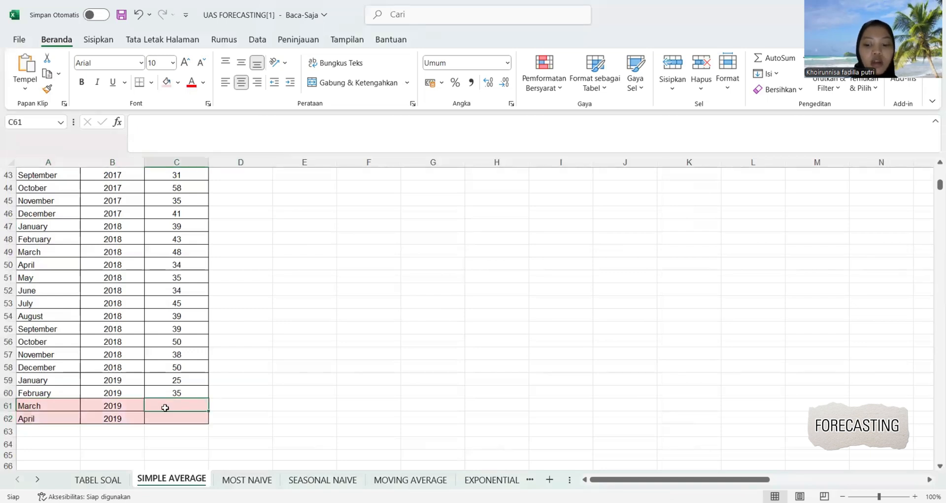
pyautogui.write('=')
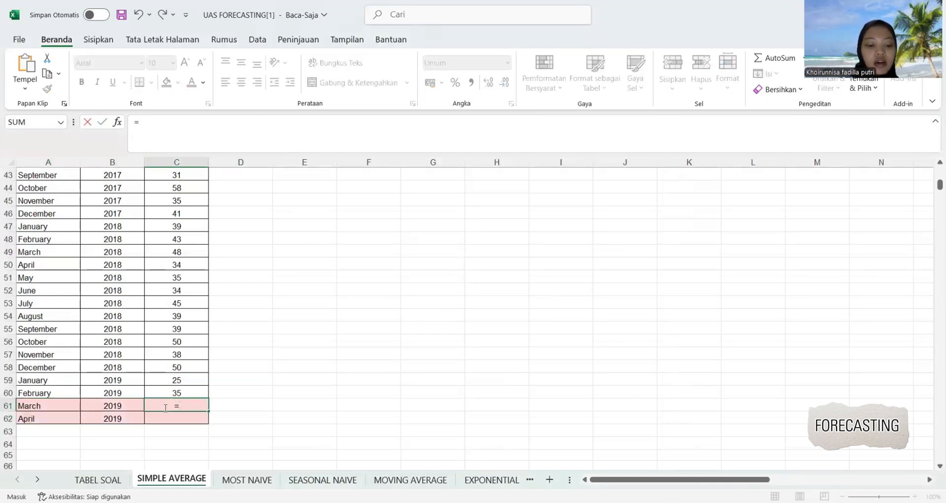
pyautogui.write('AVER')
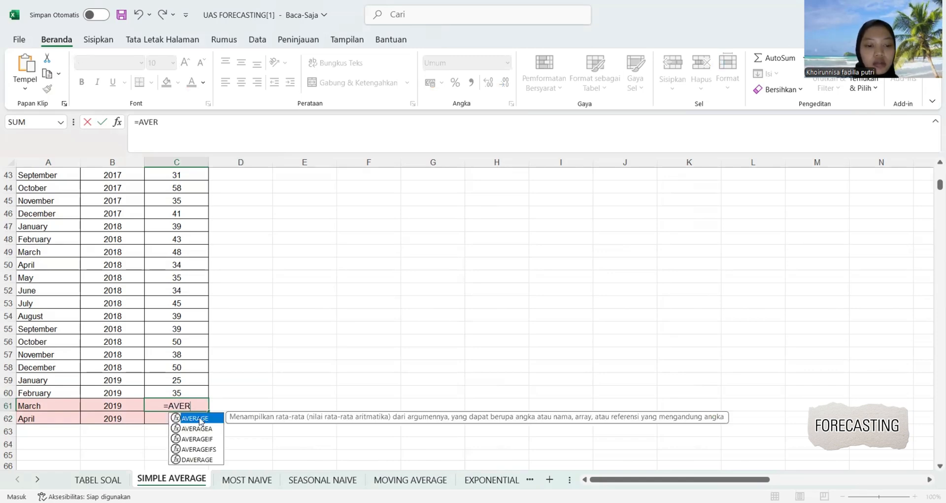
pyautogui.press('Tab')
pyautogui.scroll(8, 201, 308)
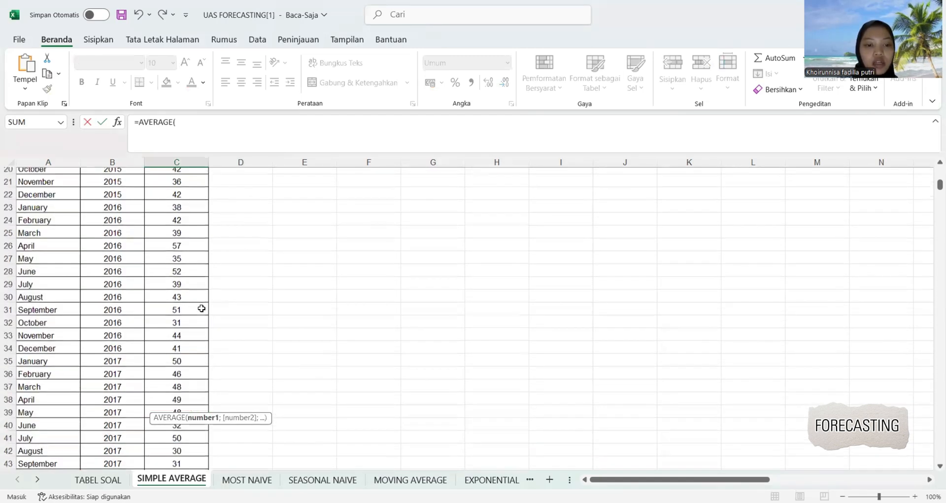
pyautogui.scroll(6, 202, 309)
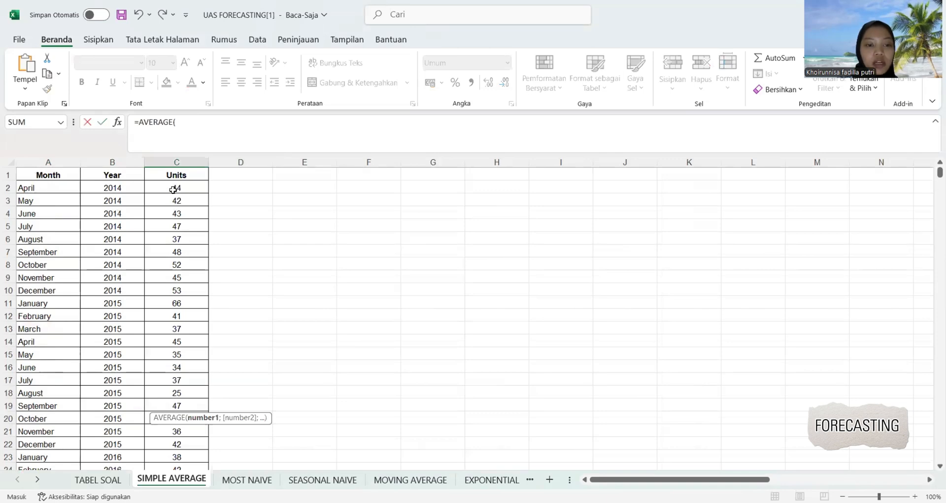
pyautogui.click(173, 190)
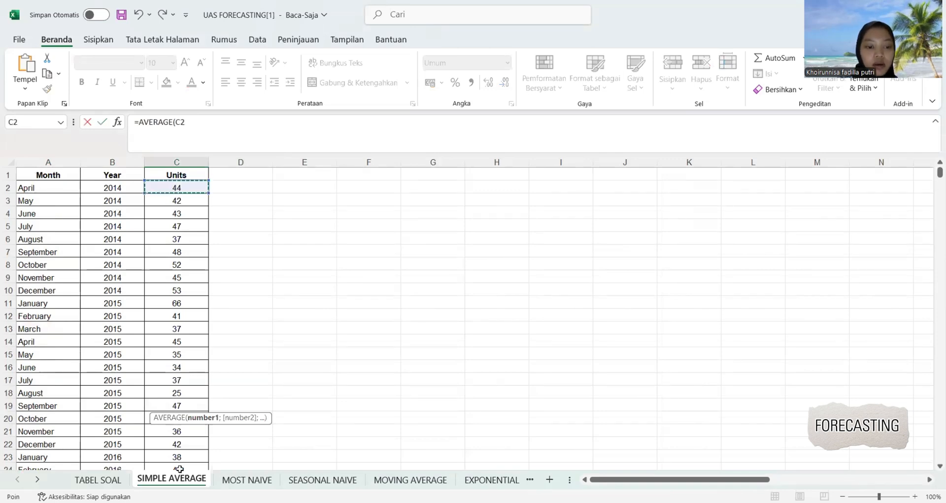
pyautogui.moveTo(180, 469); pyautogui.dragTo(182, 477)
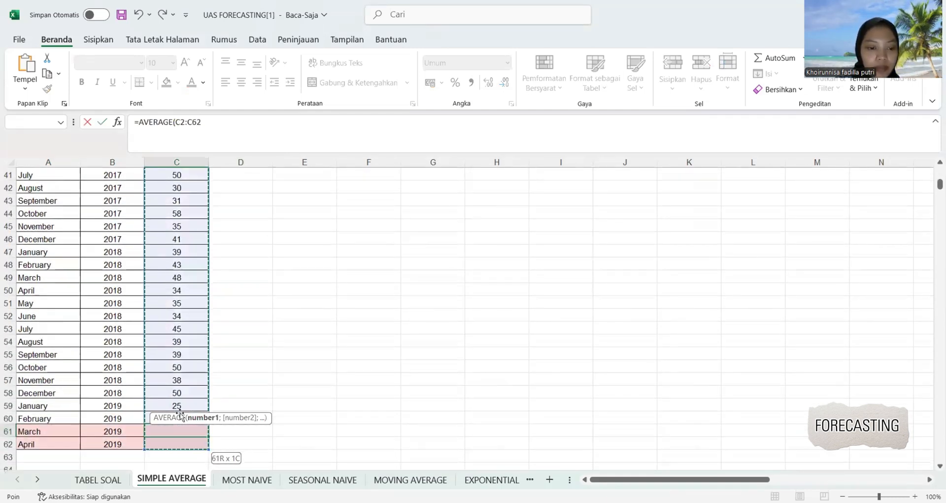
pyautogui.moveTo(181, 415); pyautogui.dragTo(180, 412)
pyautogui.write(')')
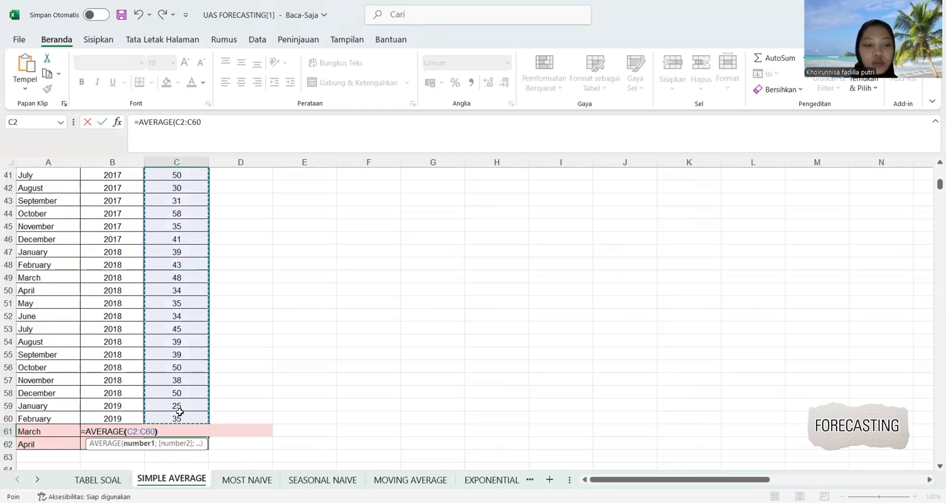
pyautogui.press('Return')
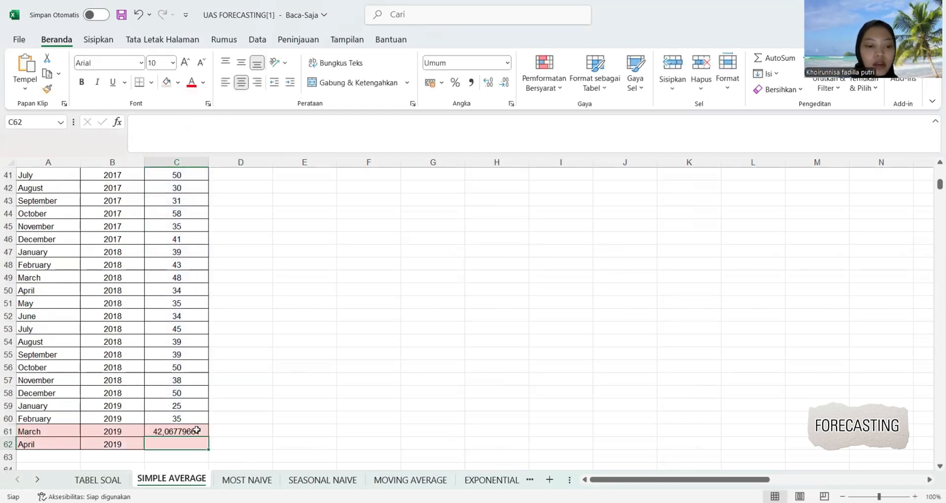
# Copy the average formula from C61 down to C62 and format both forecasts to show no decimal places.
pyautogui.click(197, 430)
pyautogui.moveTo(206, 435); pyautogui.dragTo(206, 445)
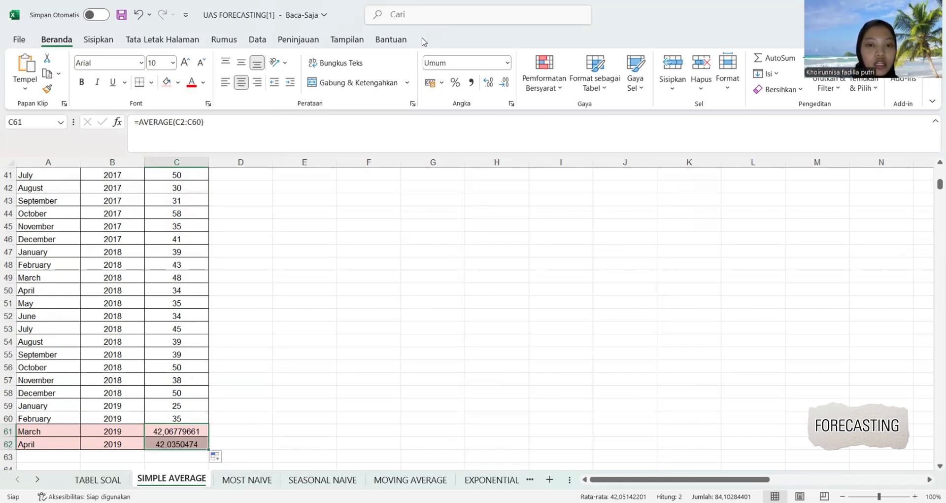
pyautogui.click(504, 83)
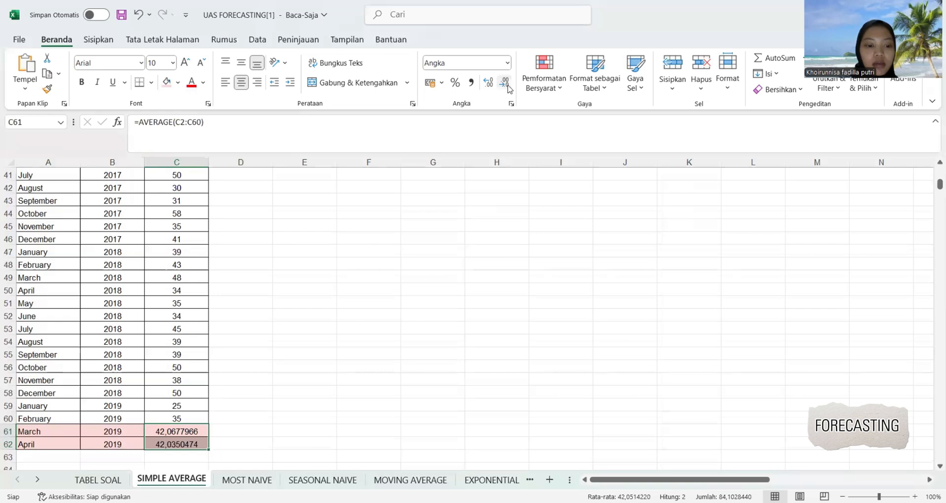
pyautogui.click(505, 83)
pyautogui.click(505, 82)
pyautogui.click(505, 83)
pyautogui.click(505, 83)
pyautogui.click(505, 82)
pyautogui.click(504, 82)
pyautogui.click(505, 83)
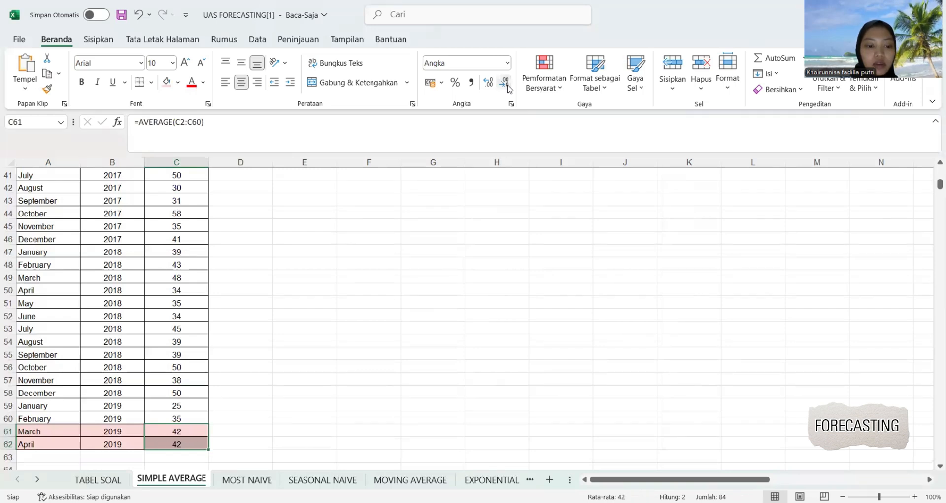
pyautogui.click(368, 275)
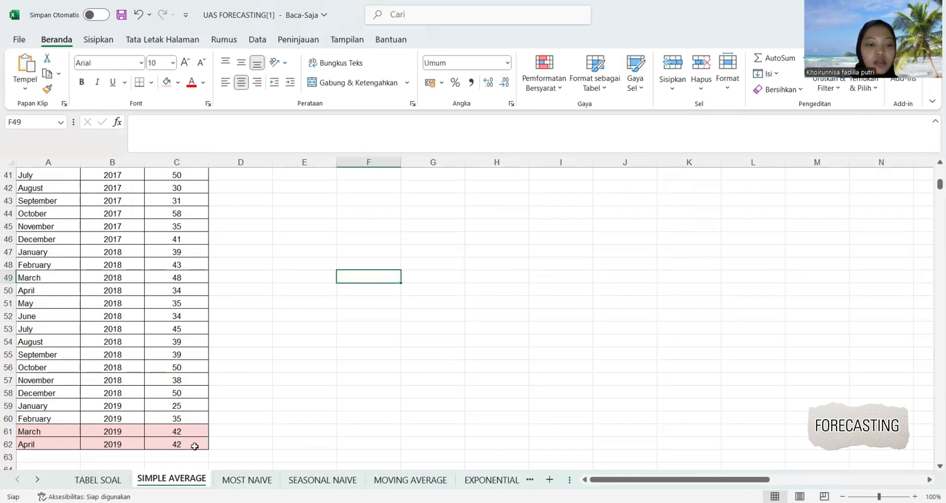
# Enter 42 for both 13-Mar and 13-Apr in the Simple Average row of the TABEL SOAL sheet.
pyautogui.click(98, 479)
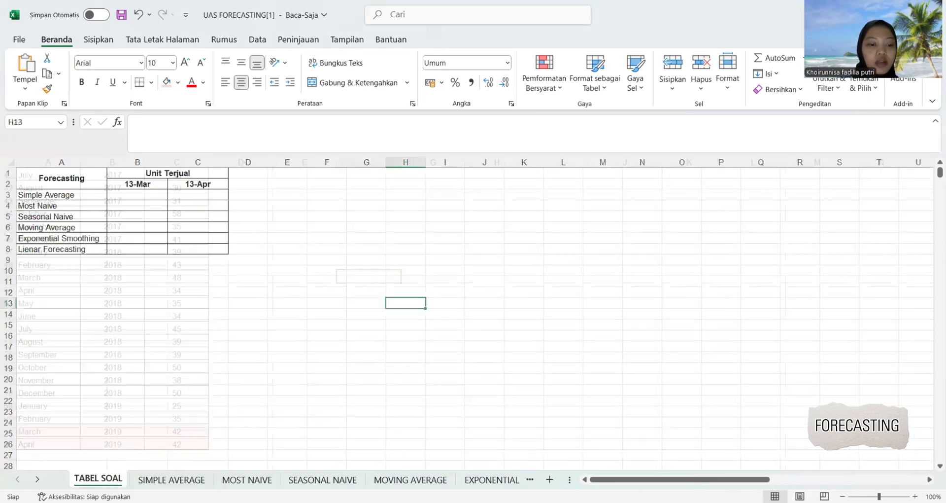
pyautogui.click(153, 192)
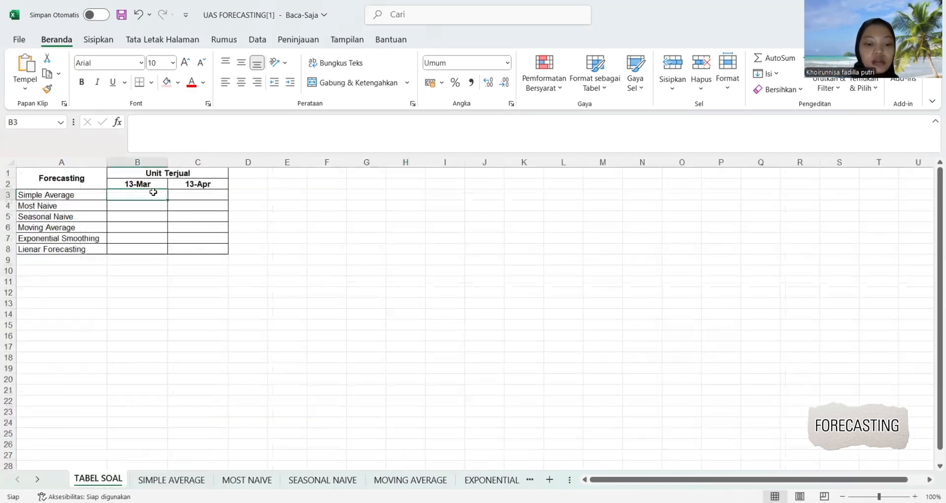
pyautogui.write('42')
pyautogui.press('Tab')
pyautogui.write('42')
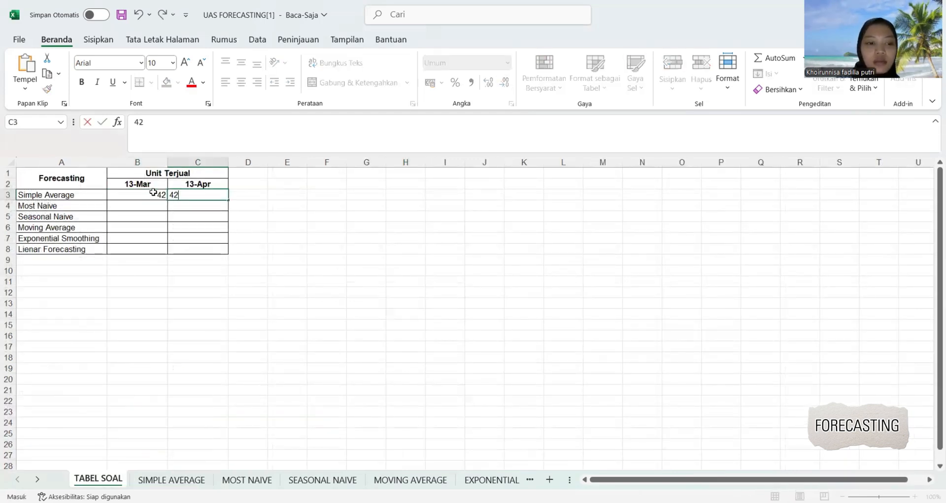
pyautogui.click(226, 259)
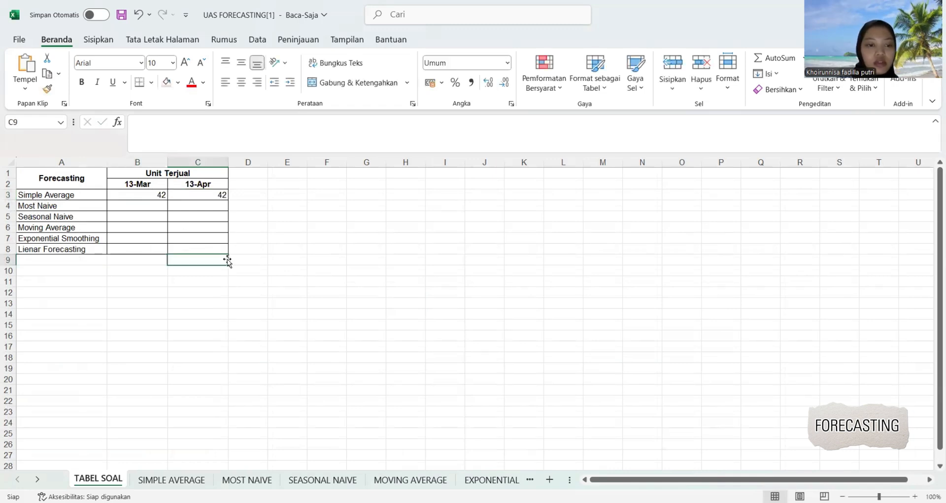
# Shade the March and April 2019 rows (A61:C62) light red on the MOST NAIVE sheet.
pyautogui.click(261, 480)
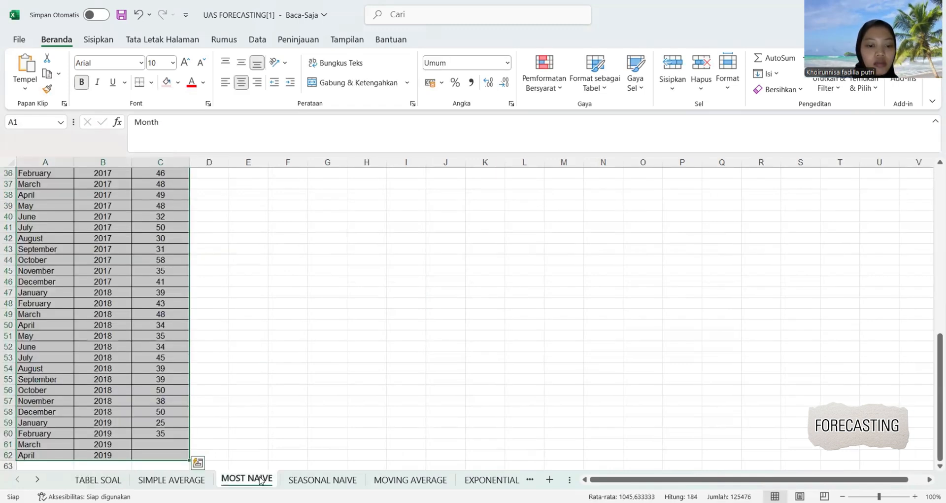
pyautogui.click(232, 378)
pyautogui.scroll(-2, 232, 378)
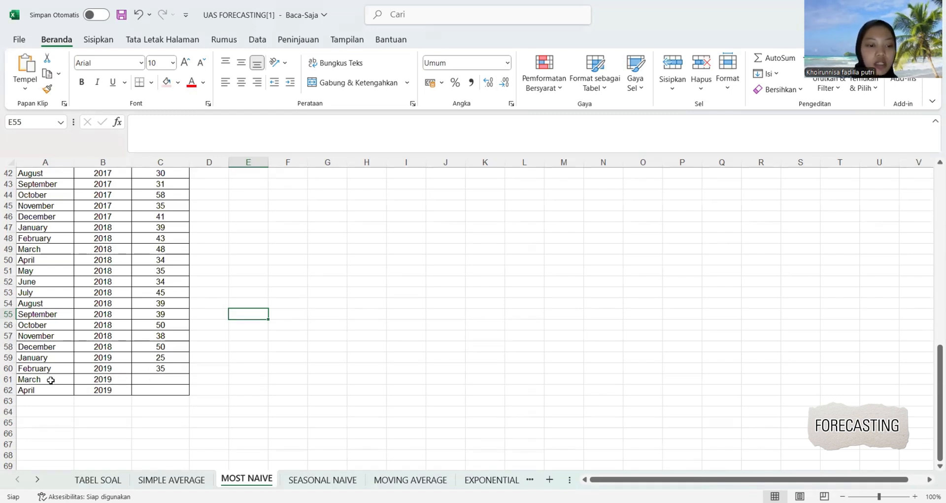
pyautogui.moveTo(50, 380); pyautogui.dragTo(151, 389)
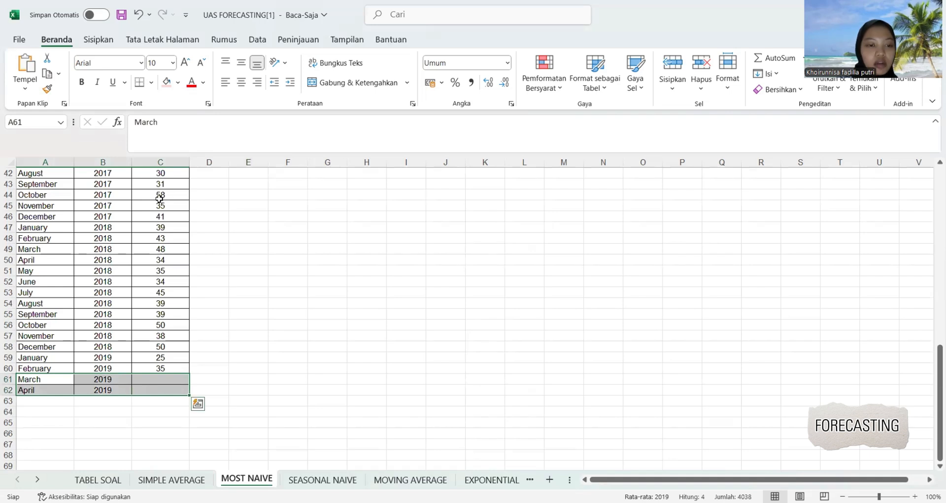
pyautogui.click(166, 82)
pyautogui.click(248, 351)
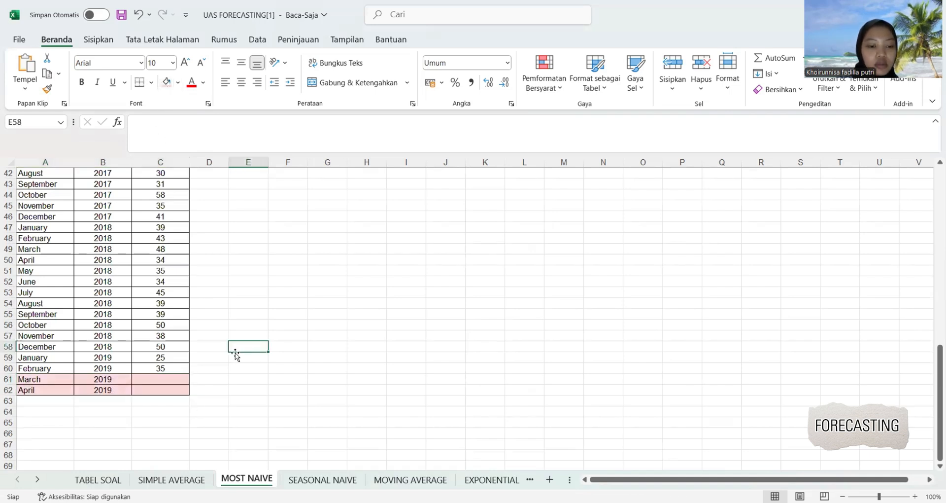
# Enter the February 2019 value of 35 as the most naive forecast in C61 and C62.
pyautogui.click(168, 378)
pyautogui.write('3')
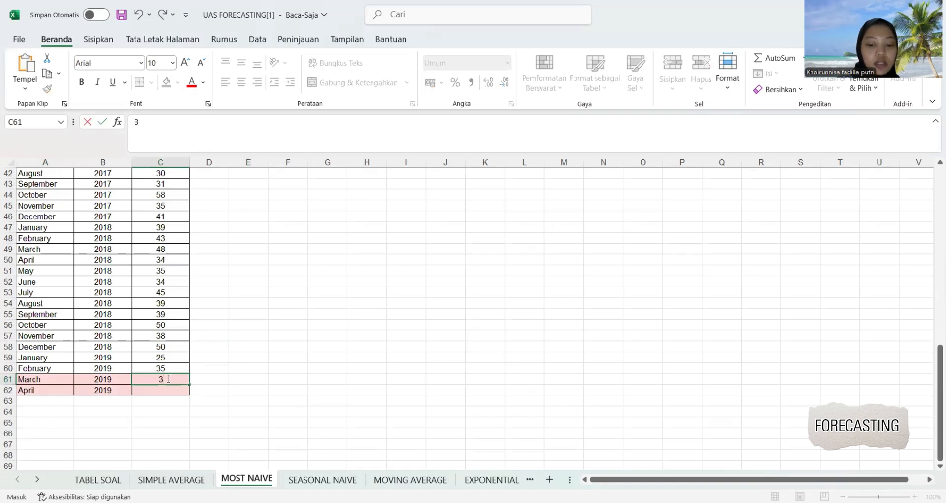
pyautogui.write('5')
pyautogui.press('Return')
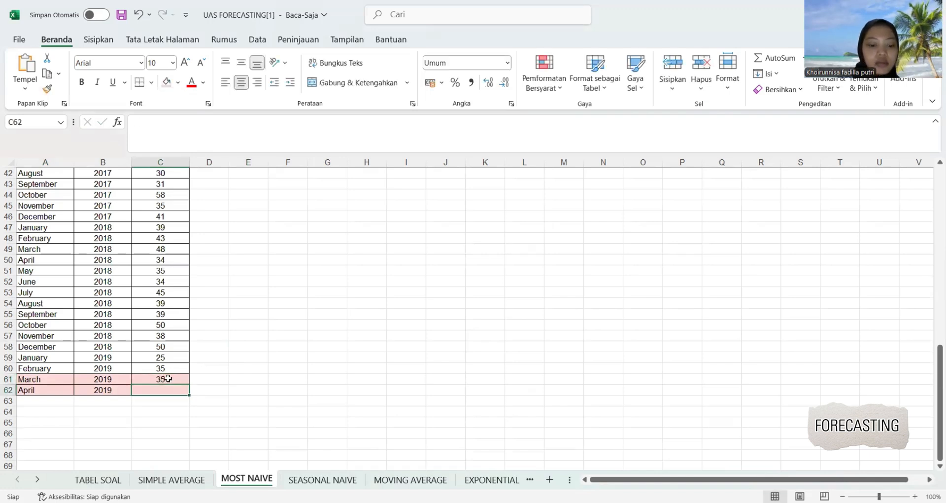
pyautogui.write('35')
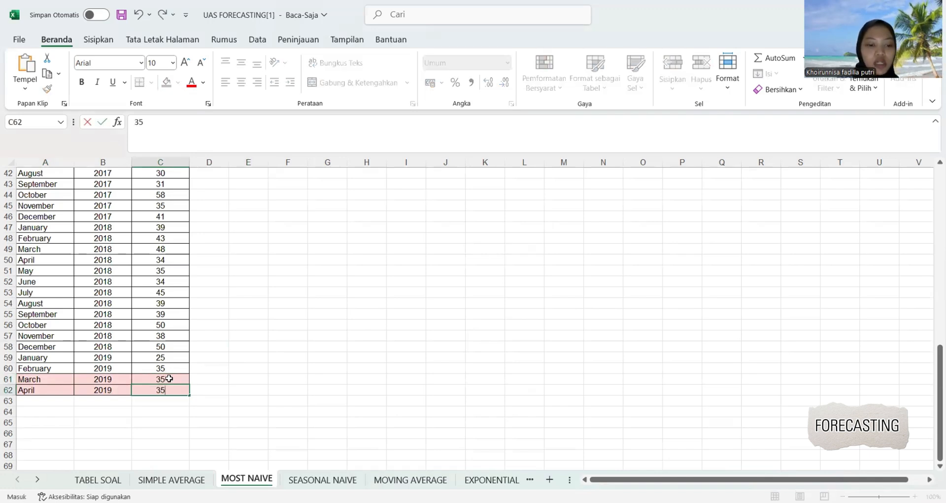
pyautogui.click(271, 403)
# Enter 35 for both 13-Mar and 13-Apr in the Most Naive row of the TABEL SOAL sheet.
pyautogui.click(101, 481)
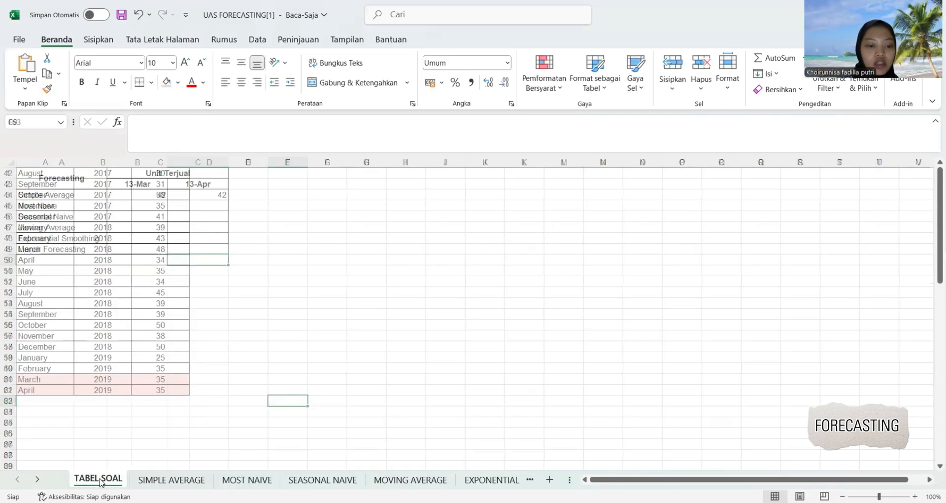
pyautogui.click(136, 209)
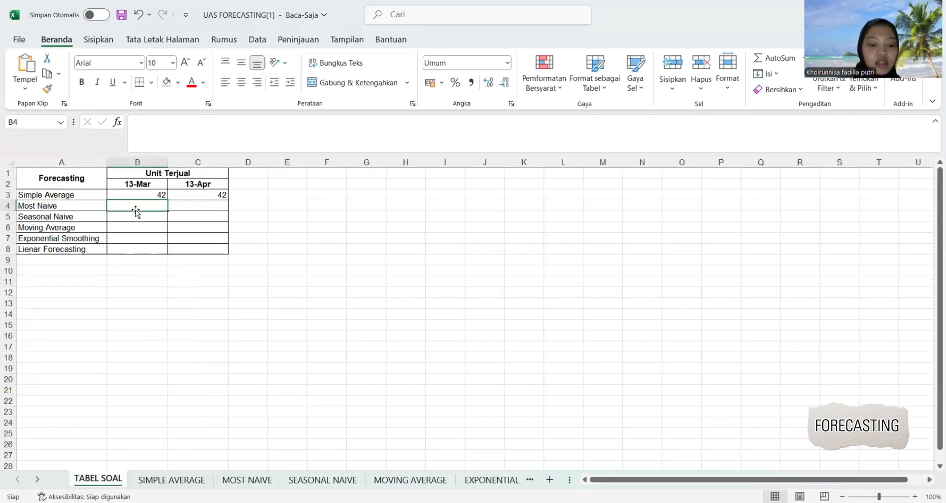
pyautogui.write('35')
pyautogui.press('Tab')
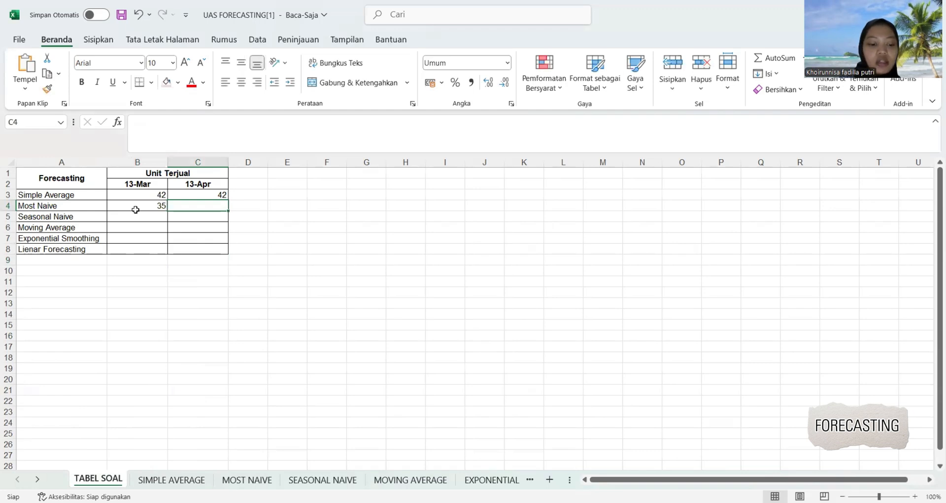
pyautogui.write('35')
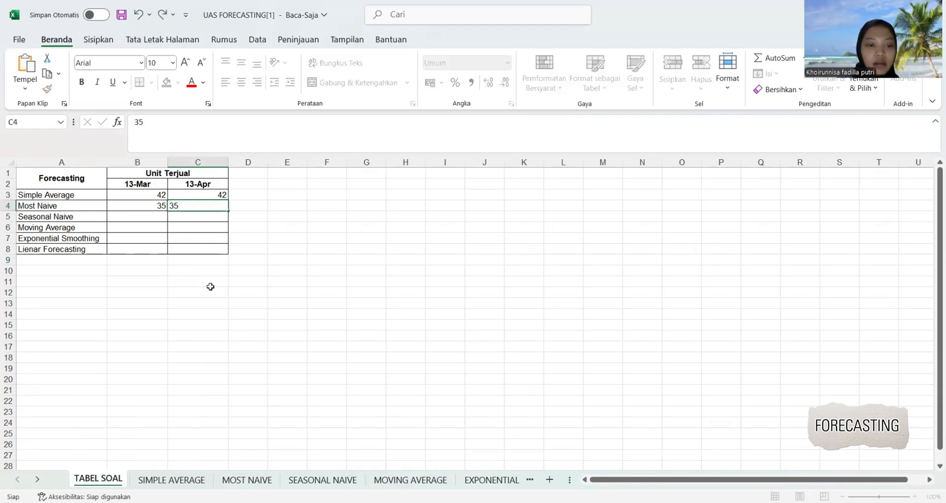
pyautogui.click(210, 285)
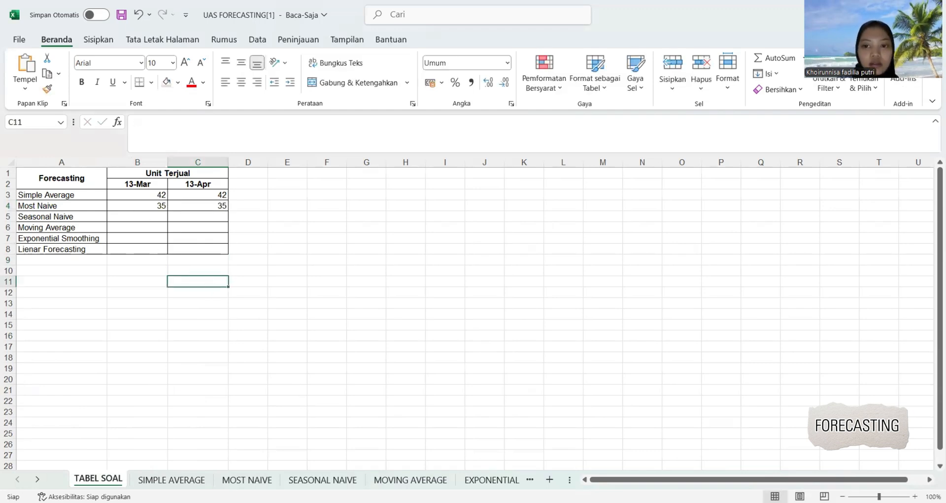
# Shade the March and April 2019 rows (A61:C62) light red on the SEASONAL NAIVE sheet.
pyautogui.click(322, 479)
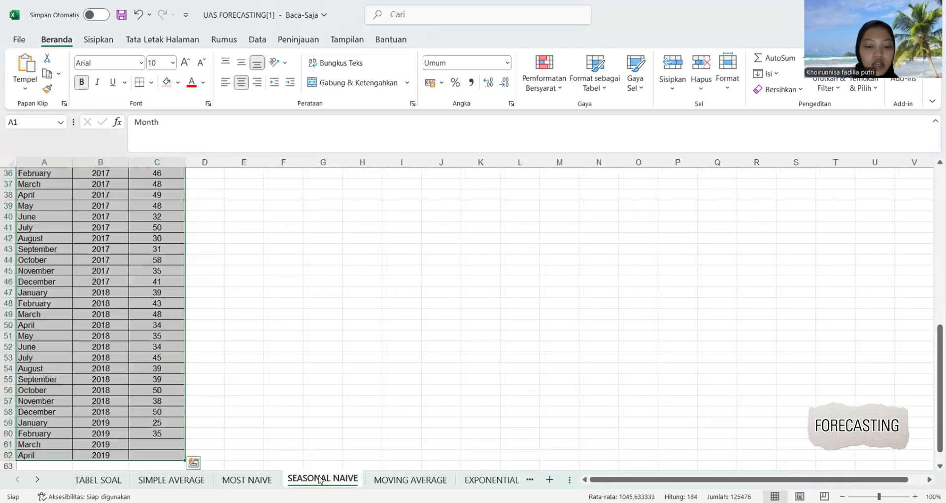
pyautogui.scroll(-2, 256, 378)
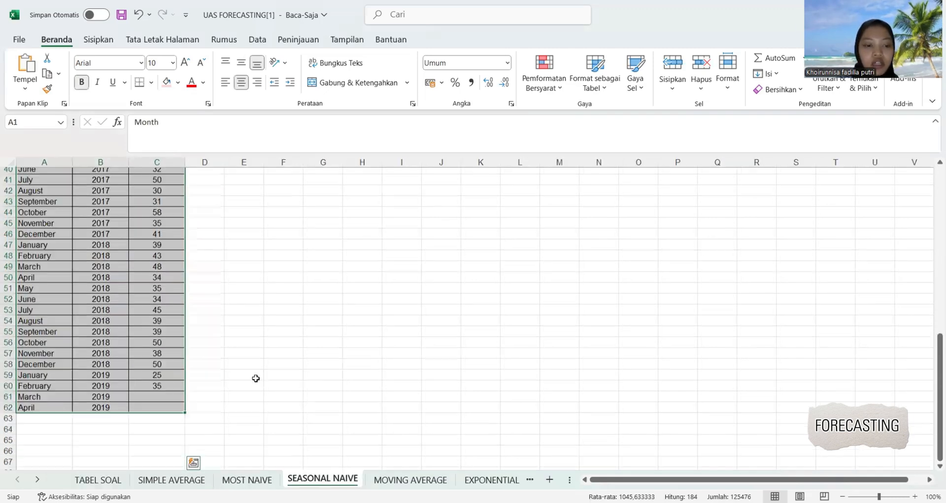
pyautogui.click(256, 378)
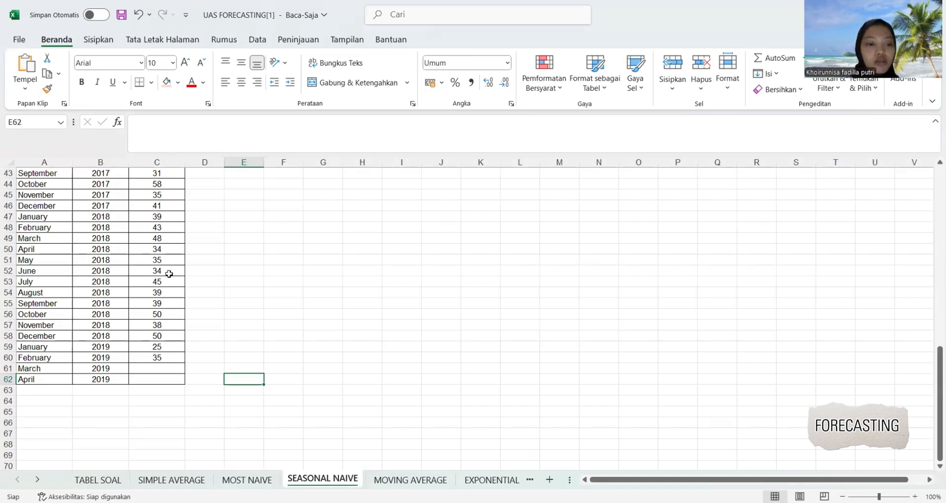
pyautogui.moveTo(39, 368); pyautogui.dragTo(144, 378)
pyautogui.click(167, 81)
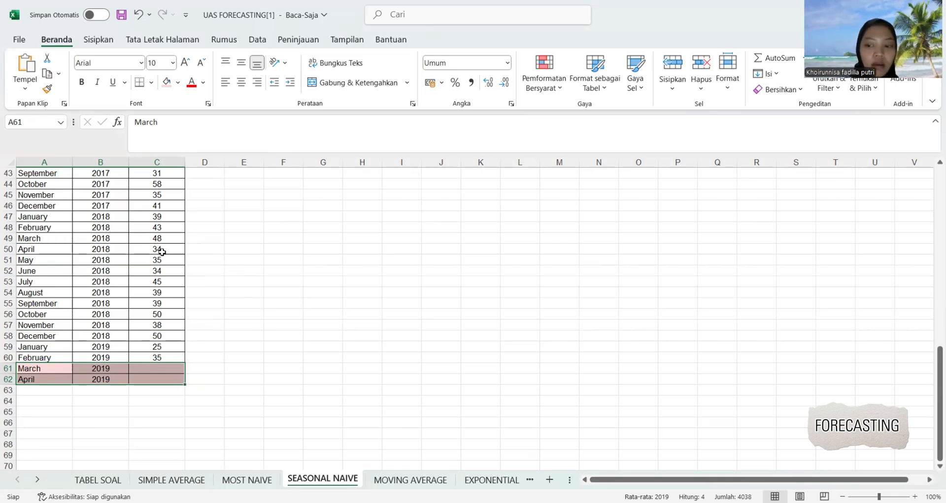
# Enter the March and April 2018 values as the seasonal naive forecasts: 48 in C61 and 34 in C62.
pyautogui.click(158, 369)
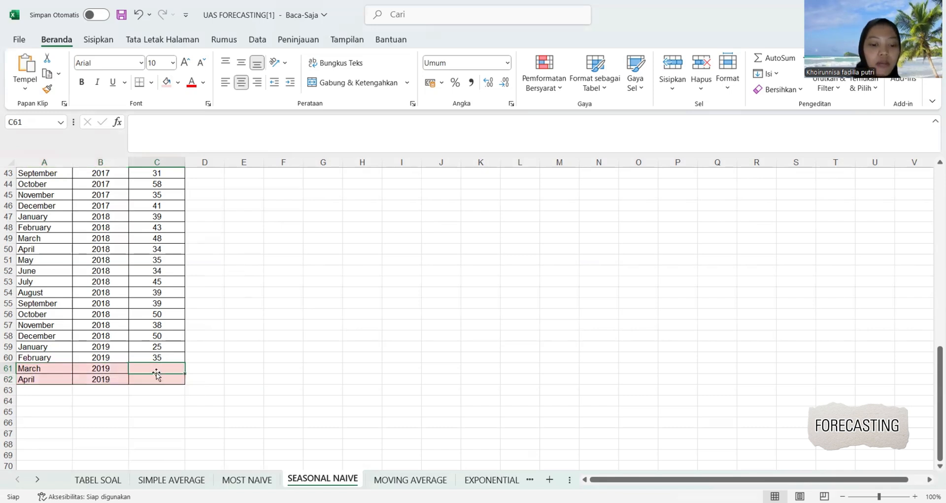
pyautogui.write('48')
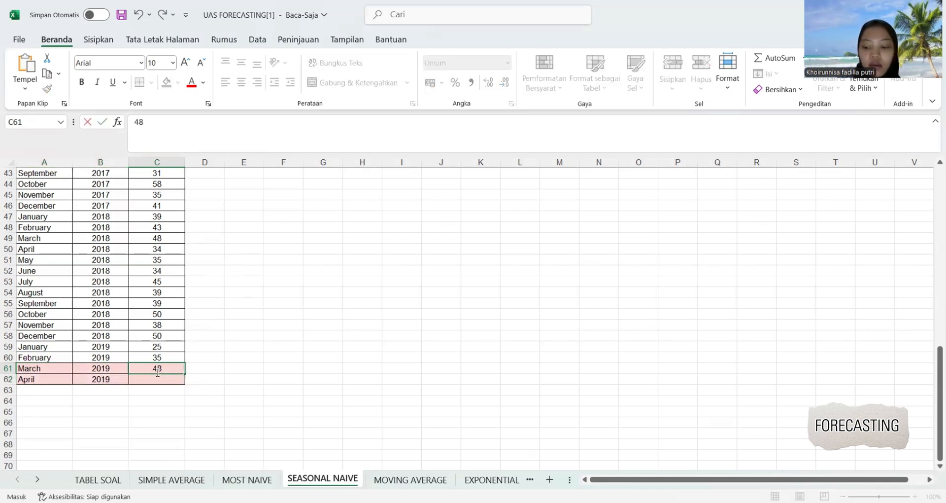
pyautogui.press('Return')
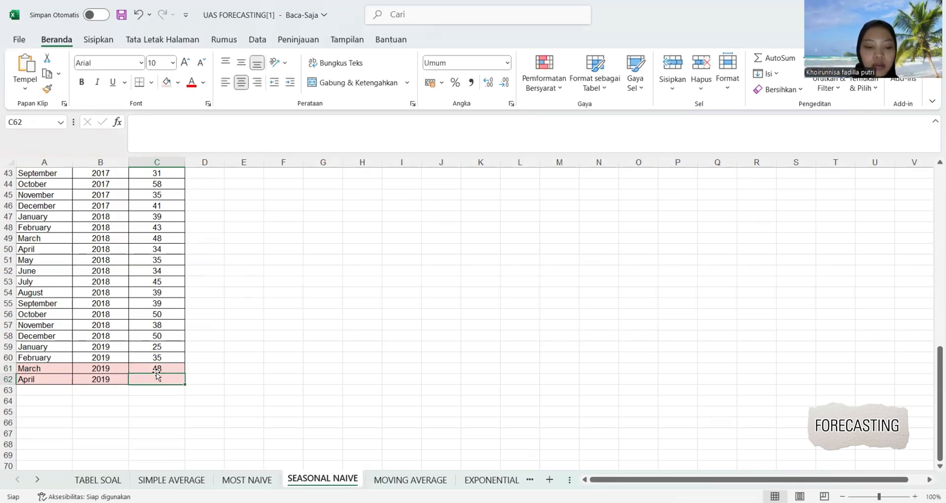
pyautogui.write('34')
pyautogui.click(198, 371)
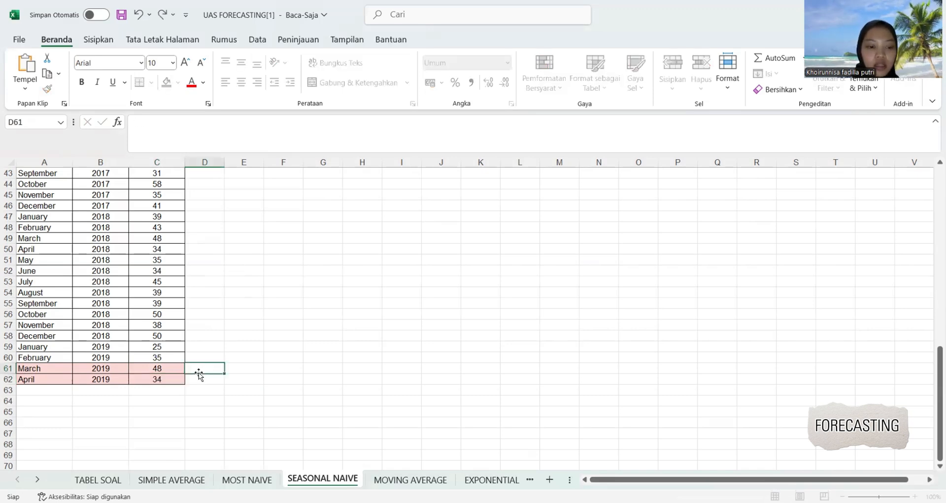
# Enter 48 for 13-Mar and 34 for 13-Apr in the Seasonal Naive row of the TABEL SOAL sheet.
pyautogui.click(98, 479)
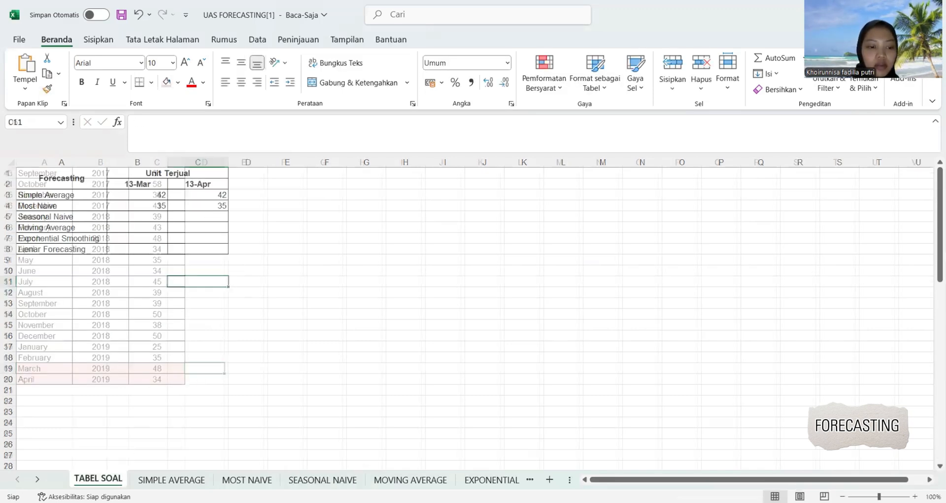
pyautogui.click(136, 226)
pyautogui.click(132, 217)
pyautogui.write('4')
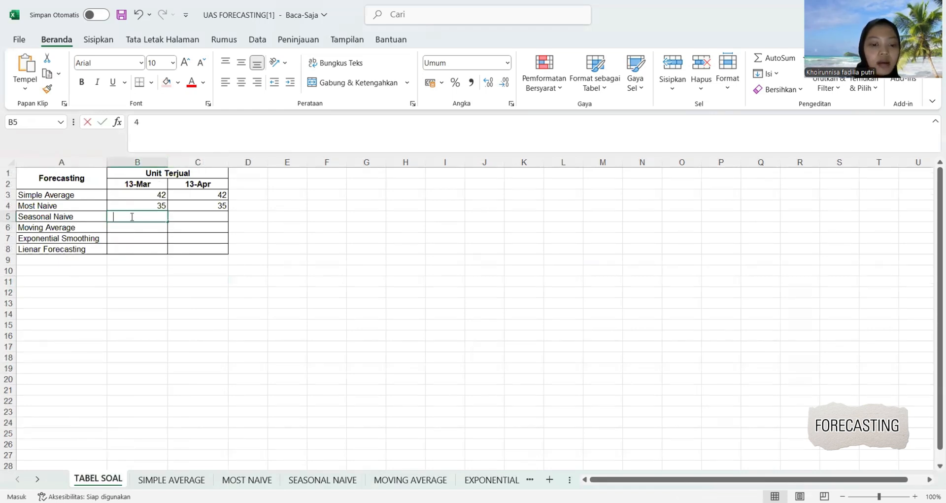
pyautogui.write('8')
pyautogui.press('Tab')
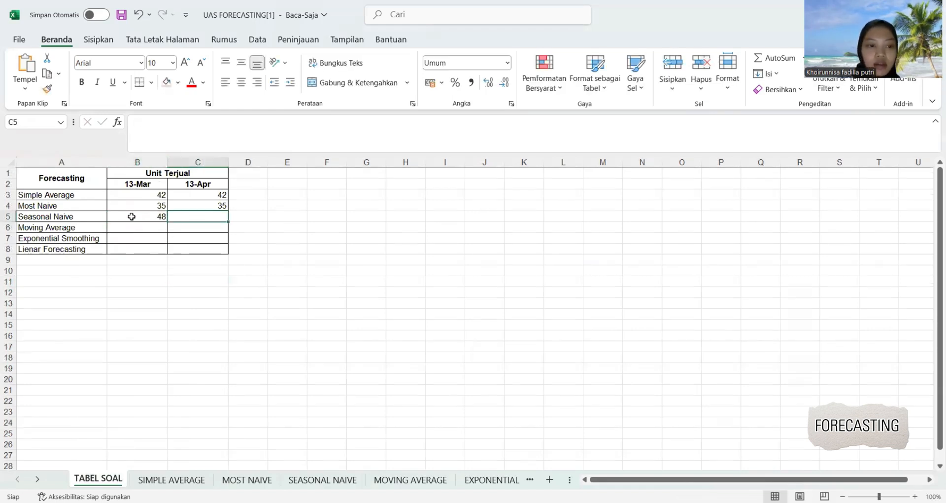
pyautogui.write('34')
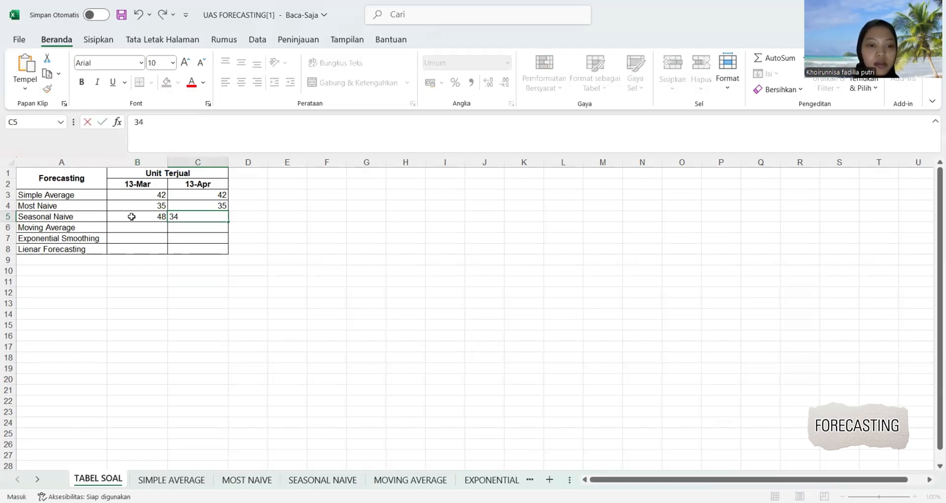
pyautogui.click(192, 258)
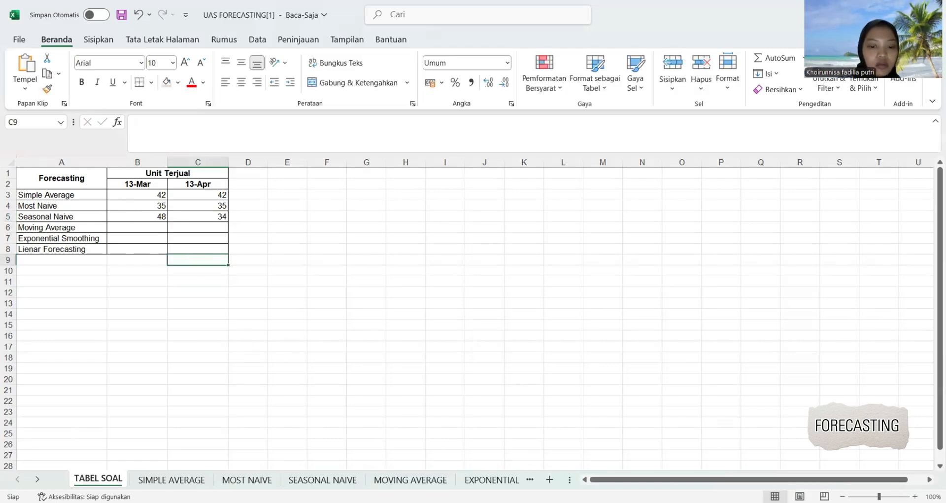
# Extend the month series in column A of the MOVING AVERAGE sheet from January 2019 through December in A70.
pyautogui.click(401, 481)
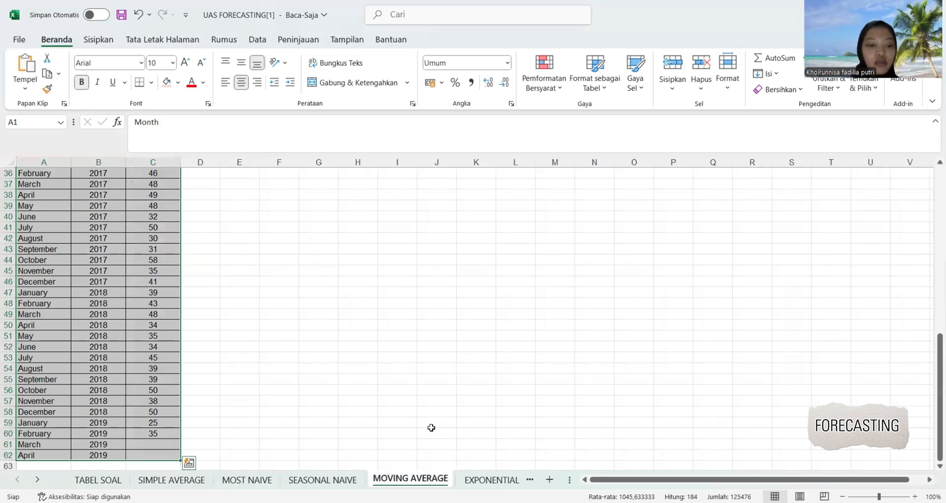
pyautogui.click(391, 357)
pyautogui.scroll(-2, 392, 356)
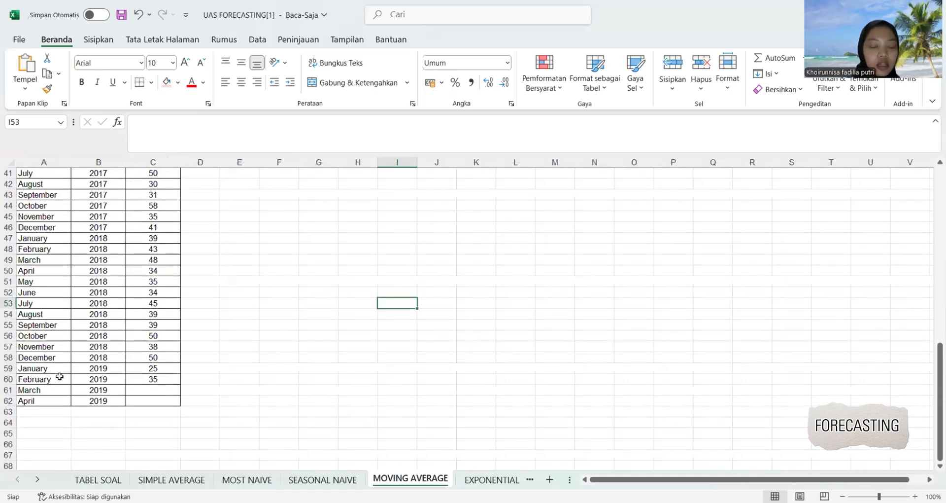
pyautogui.scroll(-1, 59, 376)
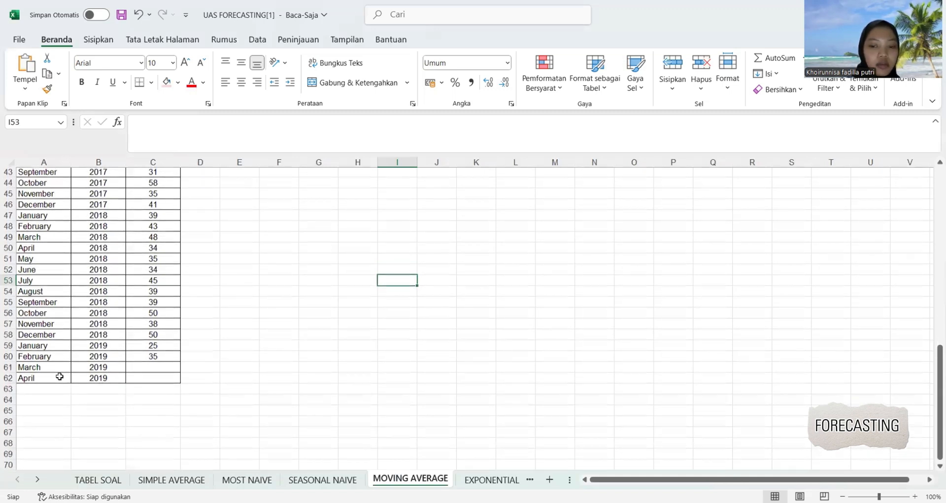
pyautogui.click(32, 349)
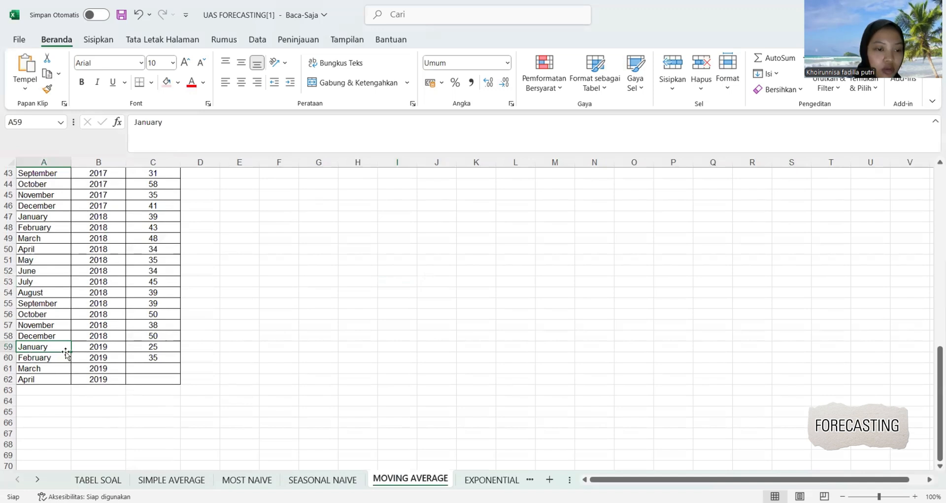
pyautogui.moveTo(72, 352); pyautogui.dragTo(63, 411)
pyautogui.moveTo(58, 452); pyautogui.dragTo(59, 463)
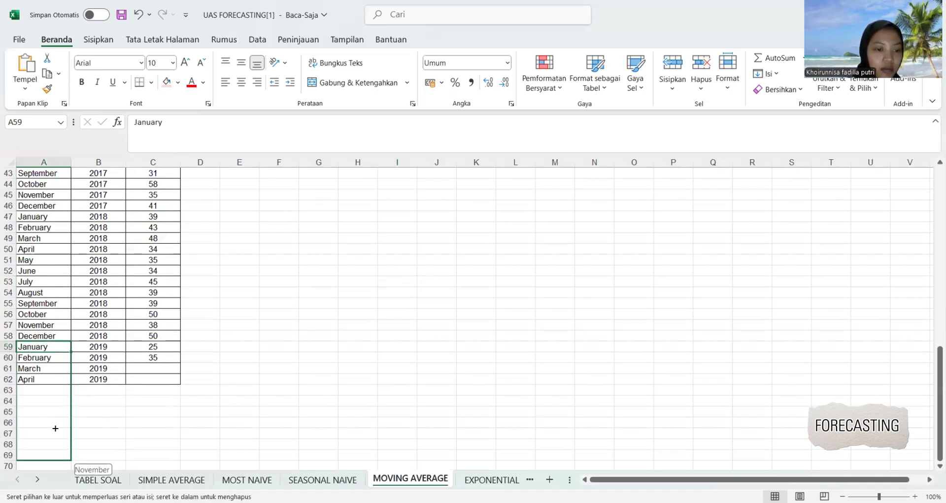
pyautogui.moveTo(55, 418); pyautogui.dragTo(54, 393)
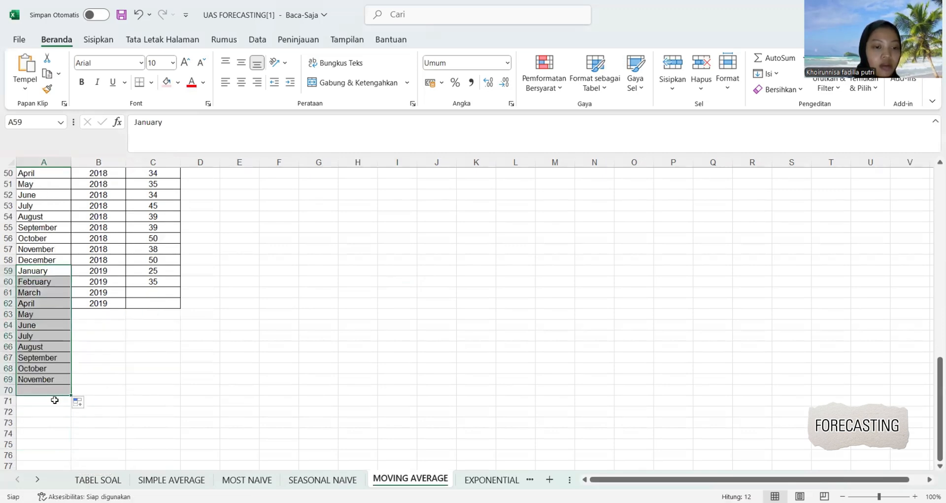
# Fill the year 2019 down to B70 and extend the empty bordered cells of column C to C70.
pyautogui.click(111, 304)
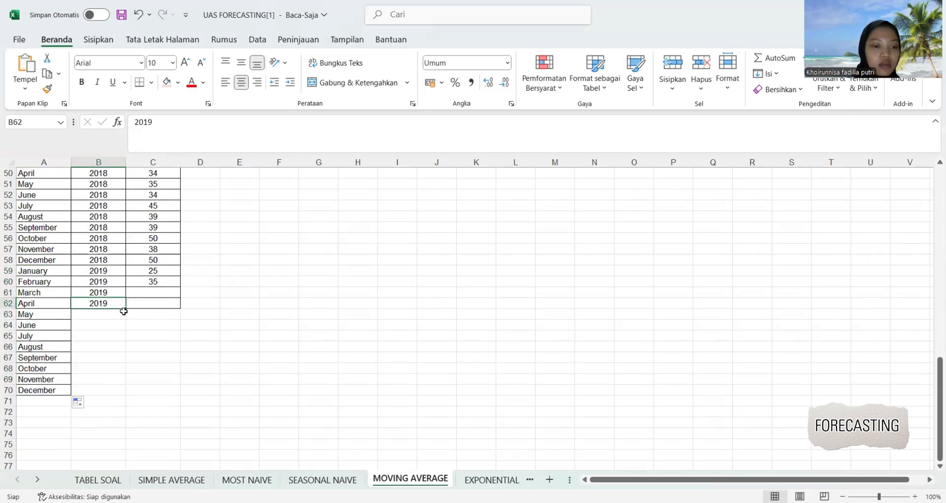
pyautogui.moveTo(126, 309); pyautogui.dragTo(124, 330)
pyautogui.moveTo(121, 394); pyautogui.dragTo(122, 394)
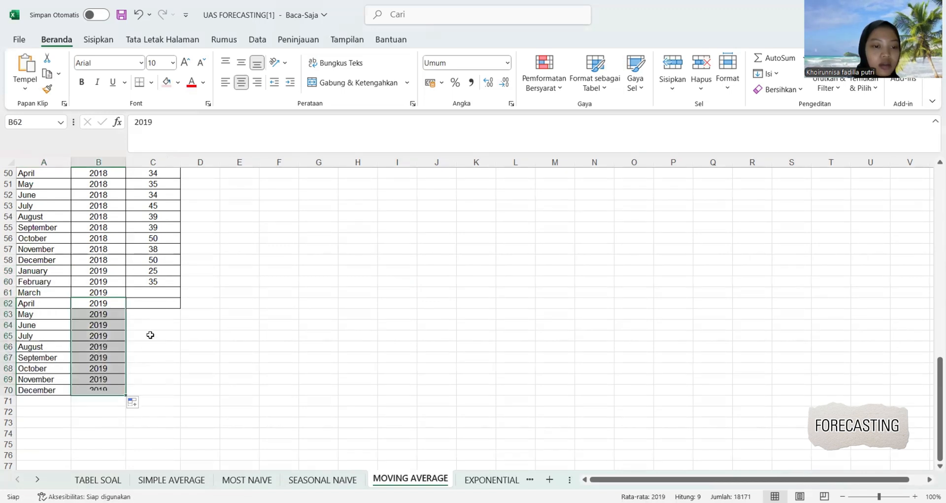
pyautogui.click(145, 300)
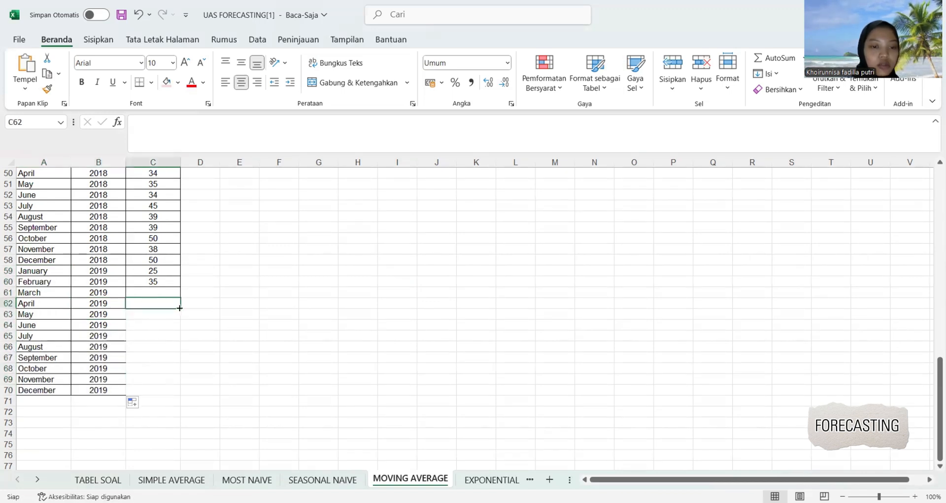
pyautogui.moveTo(173, 308); pyautogui.dragTo(171, 396)
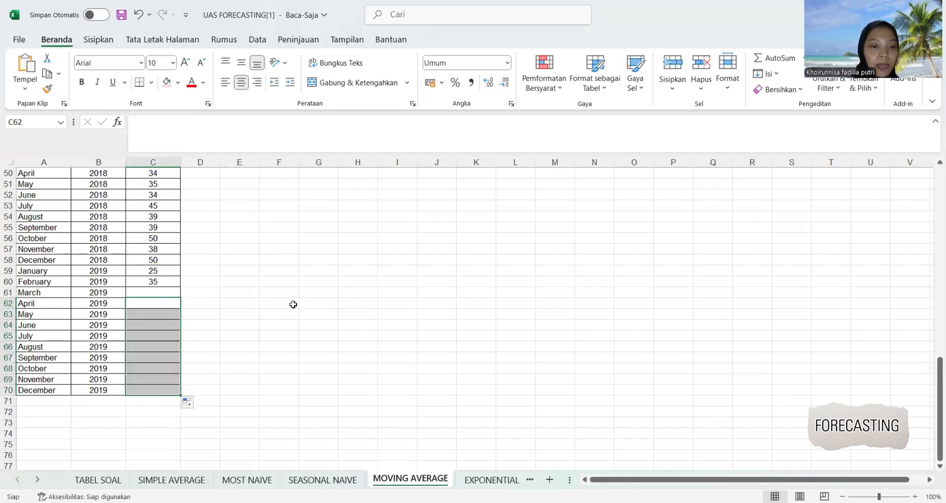
pyautogui.click(294, 303)
# Shade the March to December 2019 rows (A61:C70) light red on the MOVING AVERAGE sheet.
pyautogui.moveTo(28, 296); pyautogui.dragTo(171, 392)
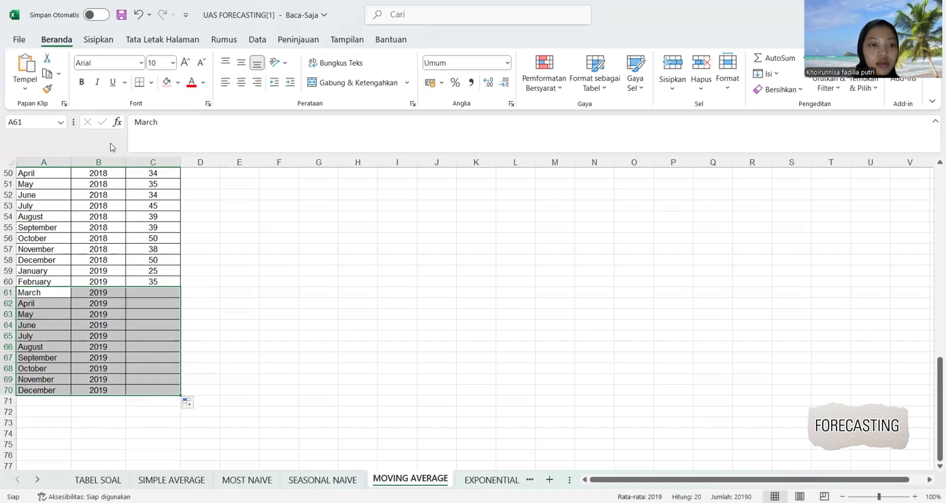
pyautogui.click(166, 84)
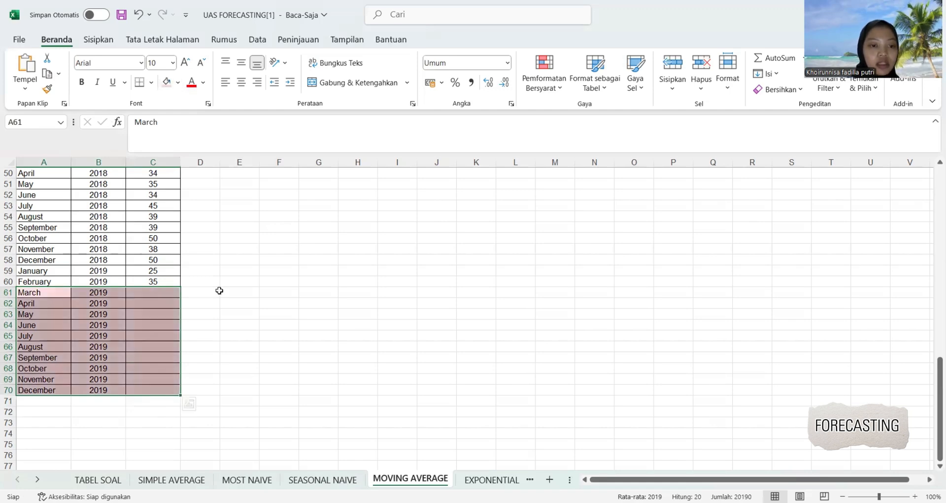
pyautogui.click(218, 291)
# Start the Moving Average tool from Data Analysis and set its input range to $C$10:$C$60.
pyautogui.click(258, 41)
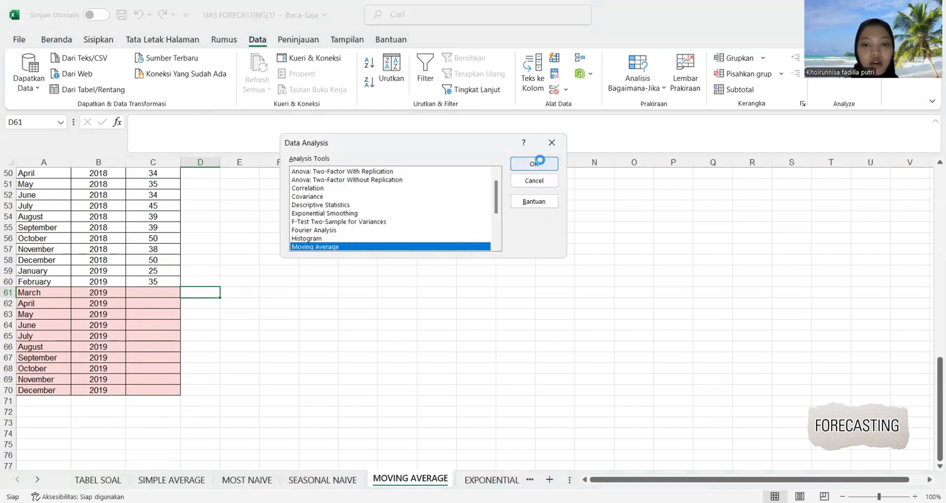
pyautogui.click(539, 159)
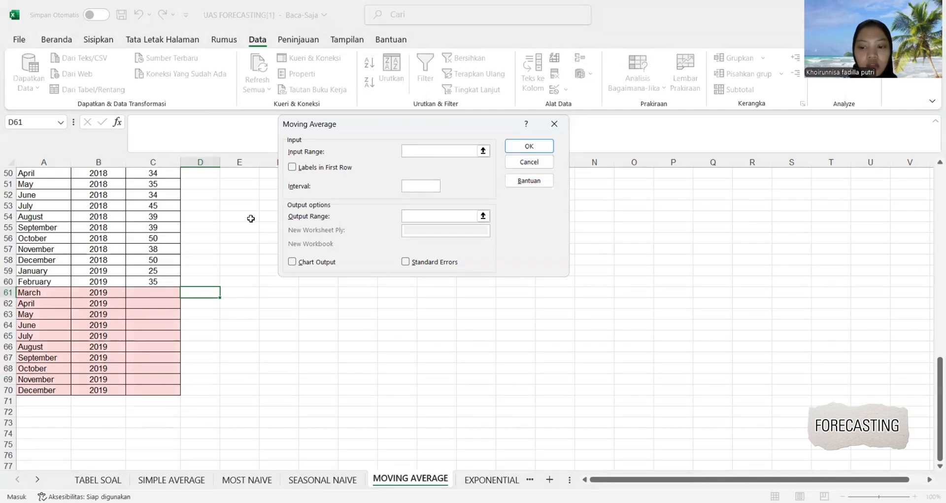
pyautogui.scroll(2, 251, 218)
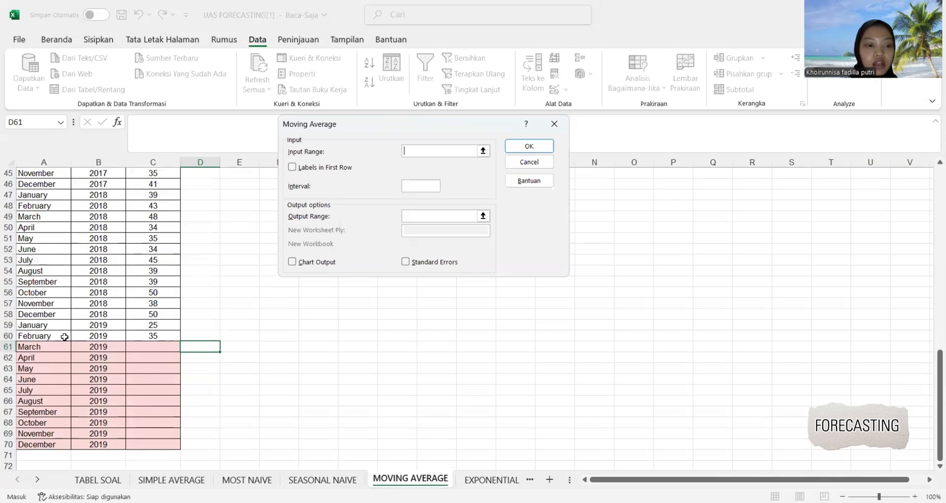
pyautogui.click(173, 336)
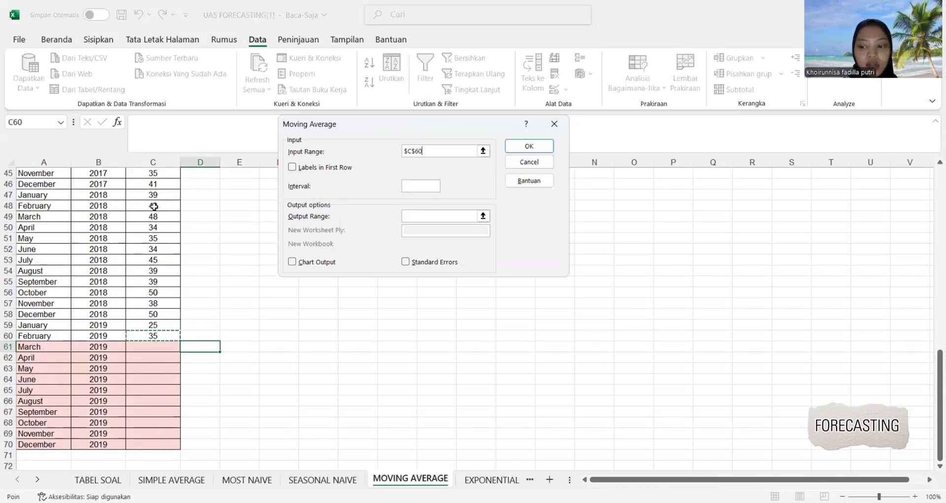
pyautogui.moveTo(155, 180)
pyautogui.mouseDown()
pyautogui.moveTo(155, 158)
pyautogui.moveTo(152, 192)
pyautogui.mouseUp()
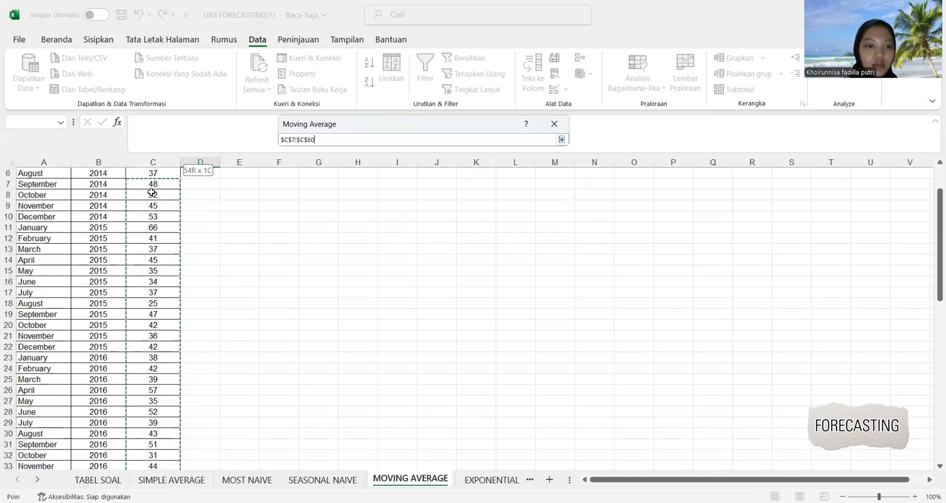
pyautogui.keyDown('shift'); pyautogui.click(145, 218); pyautogui.keyUp('shift')
pyautogui.press('Return')
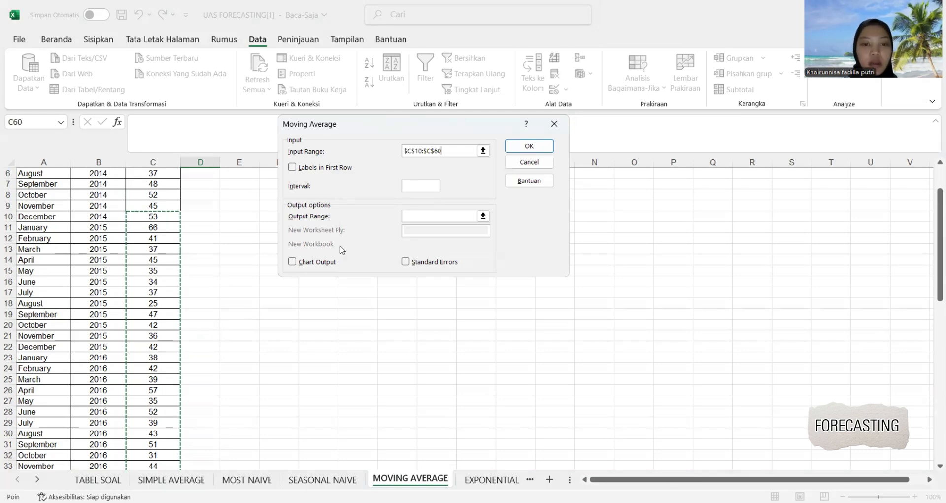
# Set the moving average interval to 3 and the output range to $D$58, and generate the results.
pyautogui.click(420, 185)
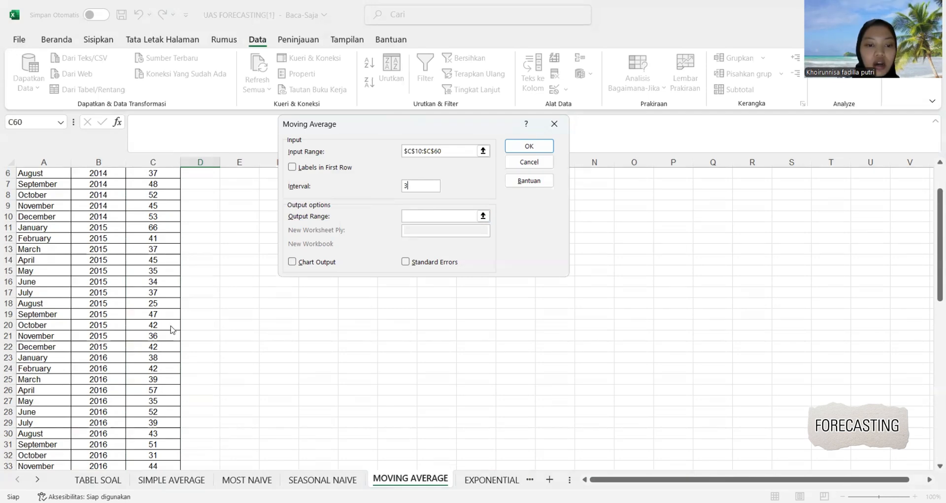
pyautogui.click(433, 214)
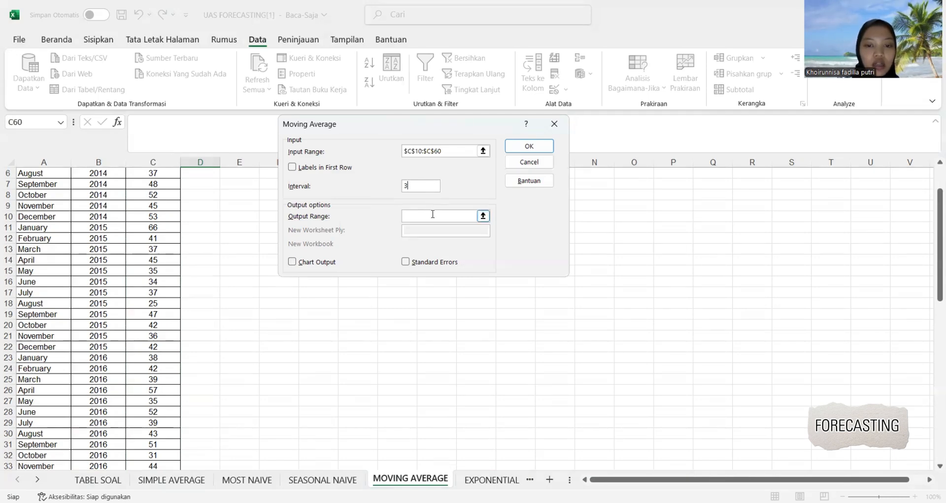
pyautogui.scroll(-10, 212, 282)
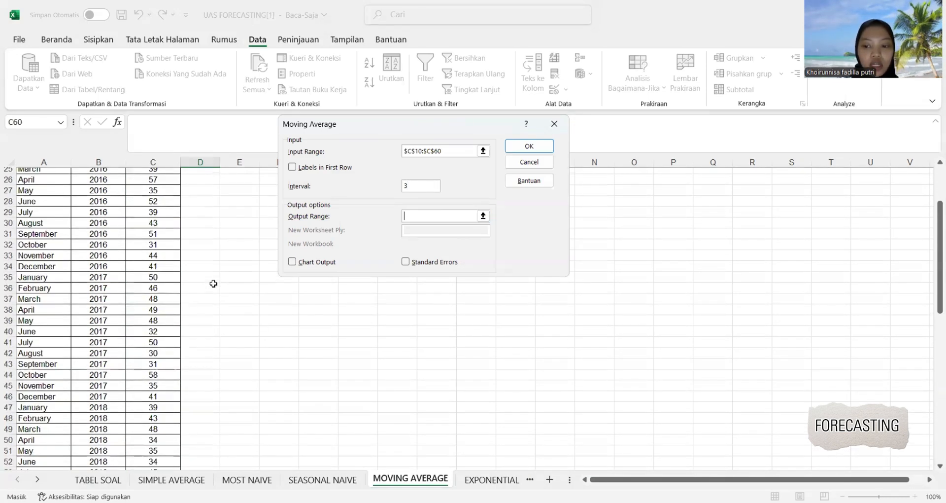
pyautogui.scroll(-11, 213, 283)
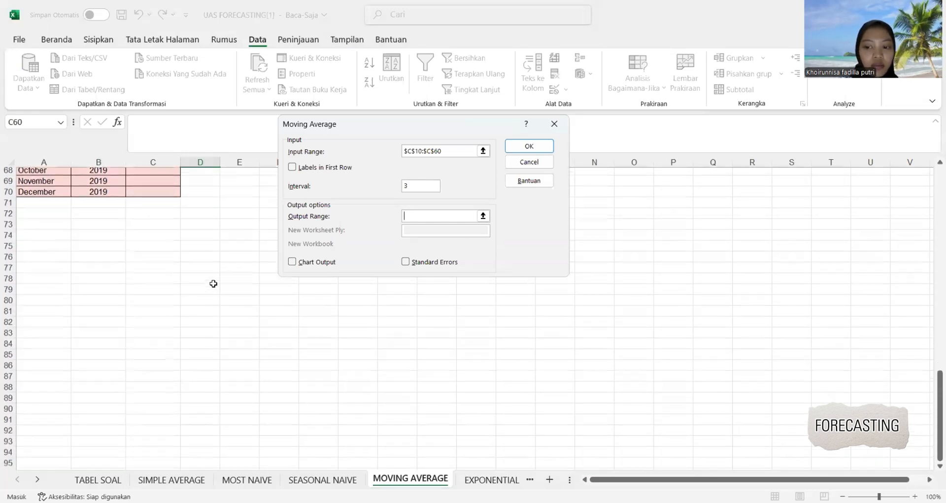
pyautogui.scroll(4, 213, 283)
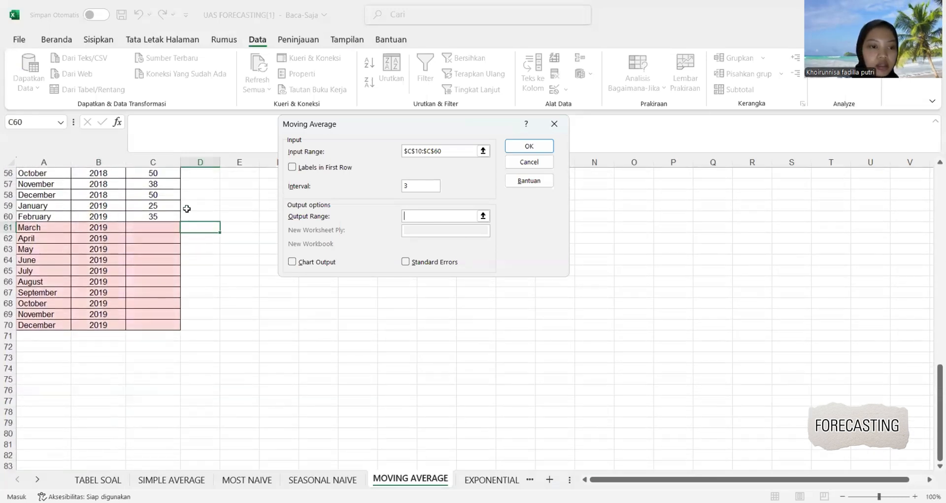
pyautogui.click(192, 197)
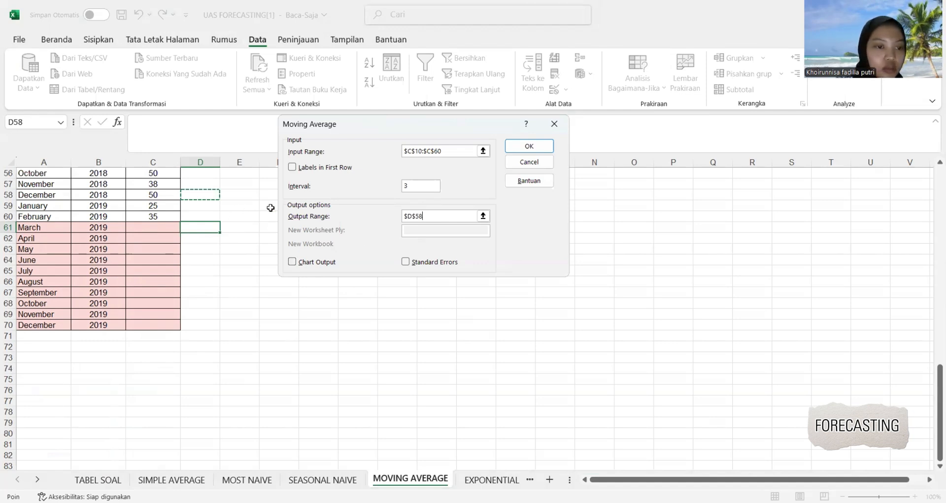
pyautogui.click(520, 147)
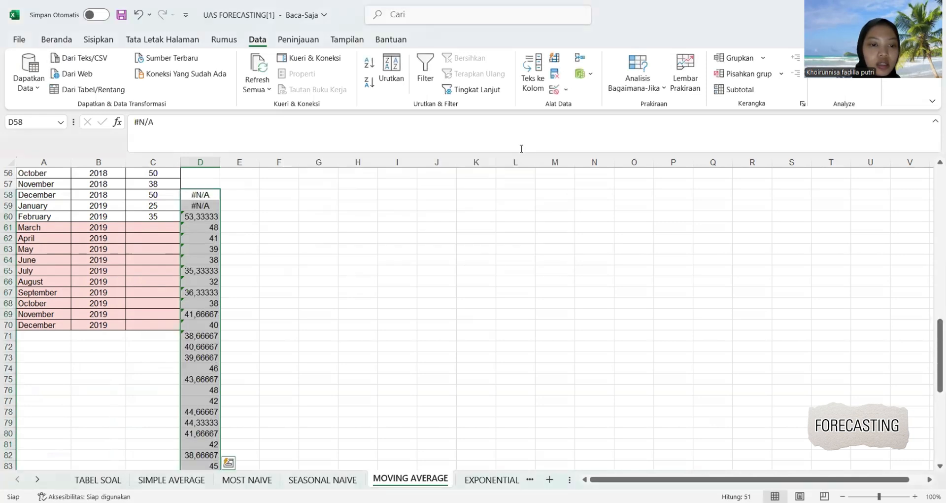
pyautogui.click(283, 203)
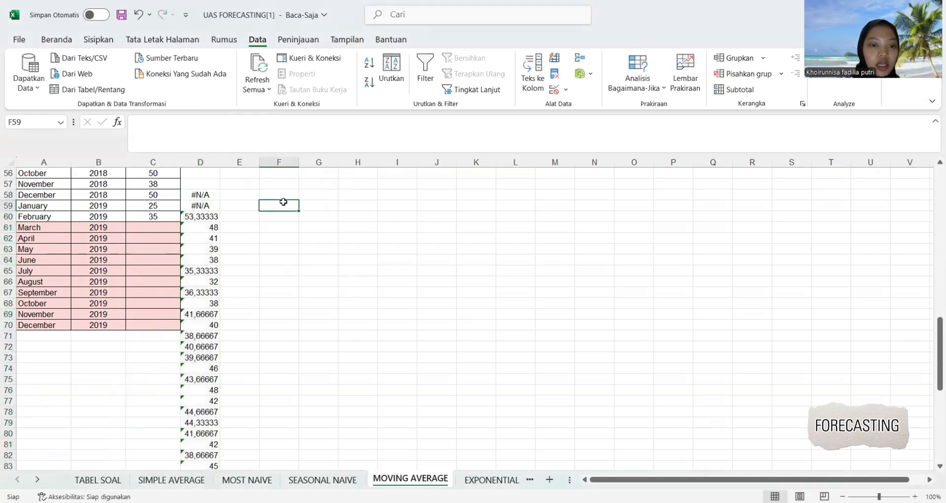
# Convert the moving average formulas in D61:D70 to plain values and paste them into C61:C70.
pyautogui.moveTo(203, 227); pyautogui.dragTo(210, 324)
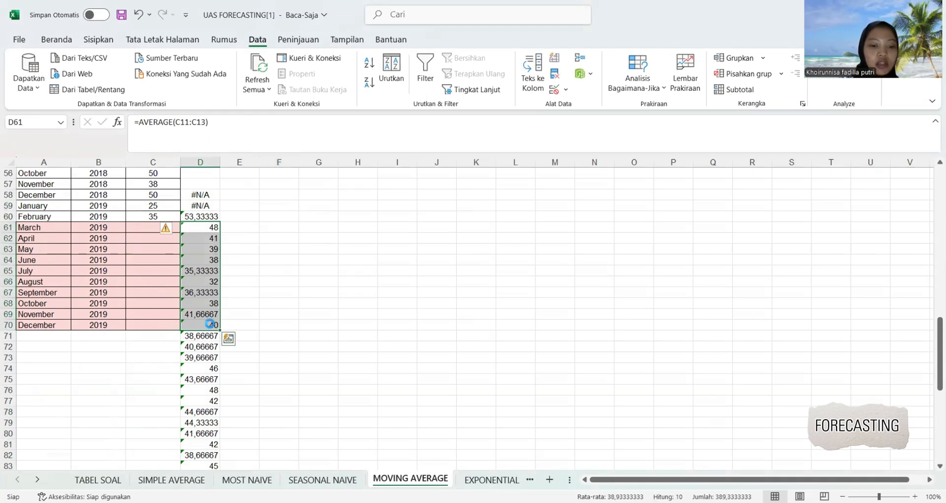
pyautogui.hotkey('ctrl', 'c')
pyautogui.rightClick(210, 323)
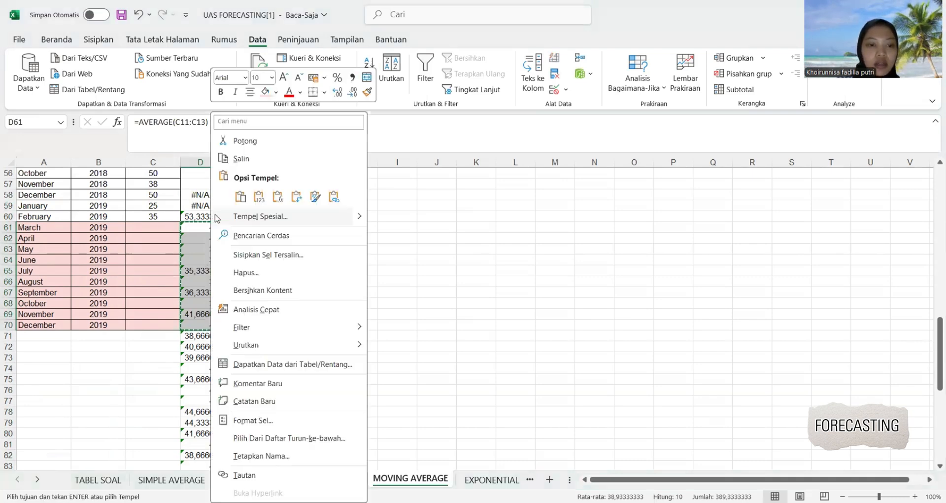
pyautogui.click(262, 198)
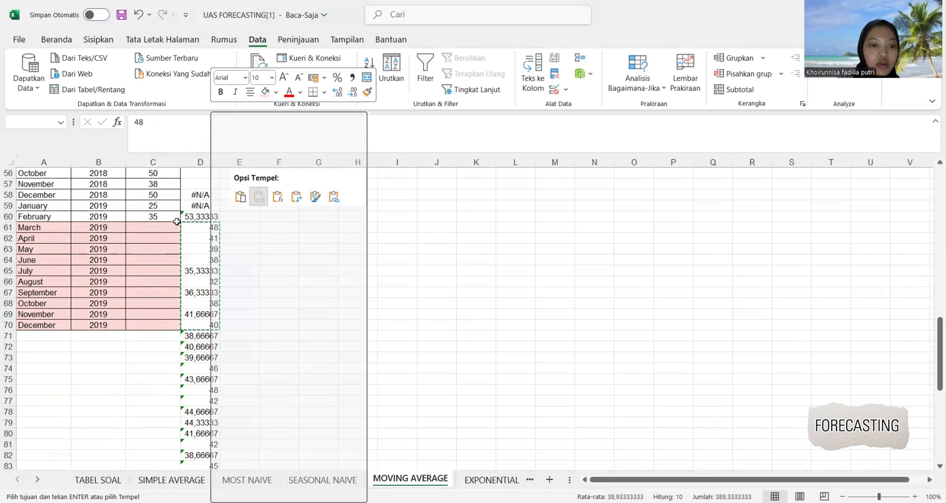
pyautogui.click(169, 227)
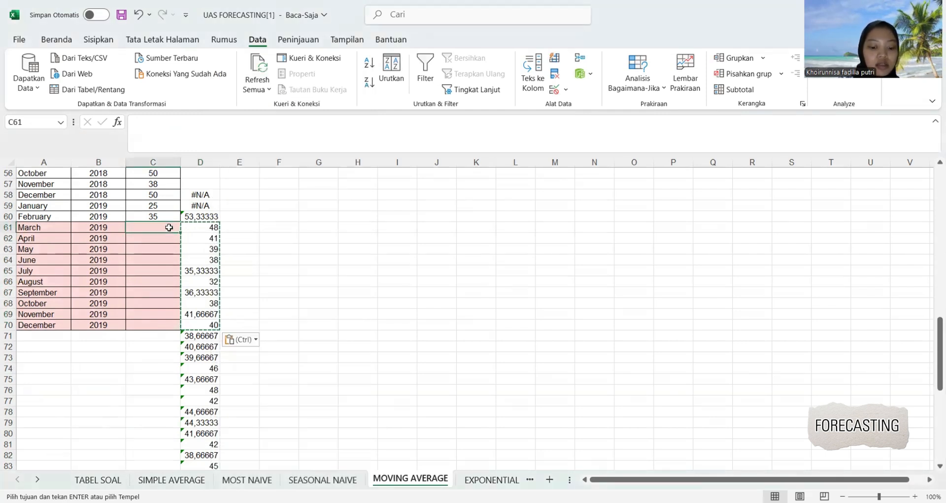
pyautogui.hotkey('ctrl', 'v')
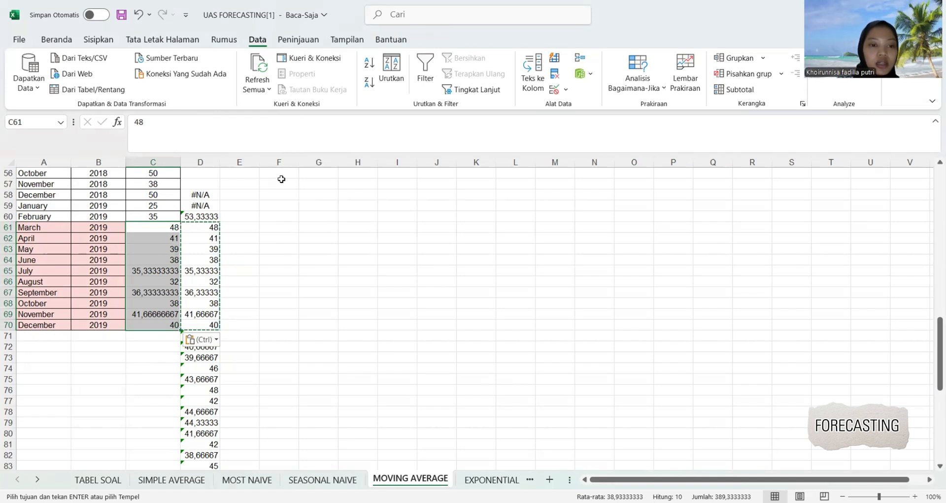
# Format the forecast values in C61:C70 with no decimal places and center them.
pyautogui.click(56, 39)
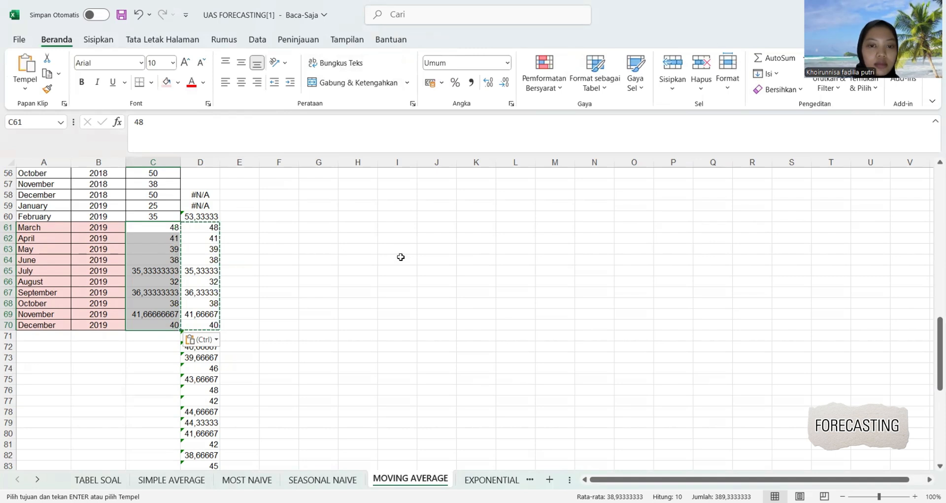
pyautogui.click(510, 82)
pyautogui.click(510, 83)
pyautogui.click(510, 83)
pyautogui.click(510, 83)
pyautogui.click(510, 83)
pyautogui.click(510, 83)
pyautogui.click(510, 82)
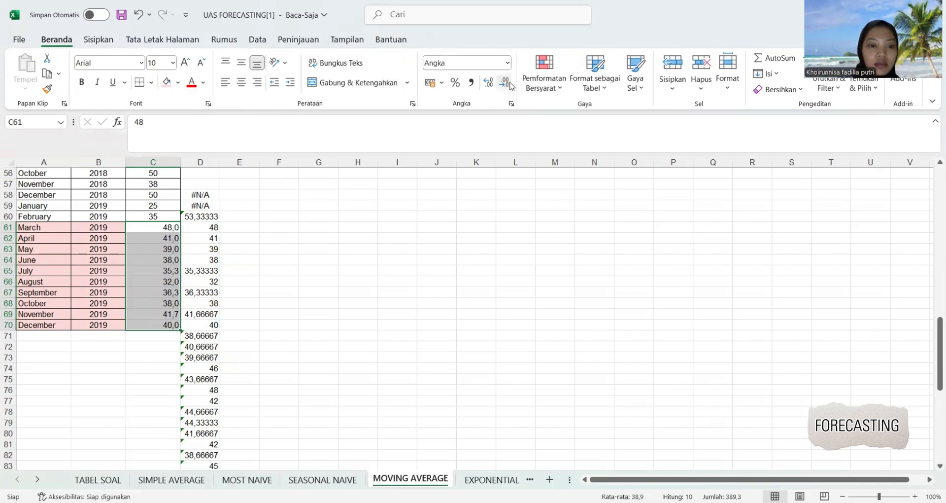
pyautogui.click(510, 83)
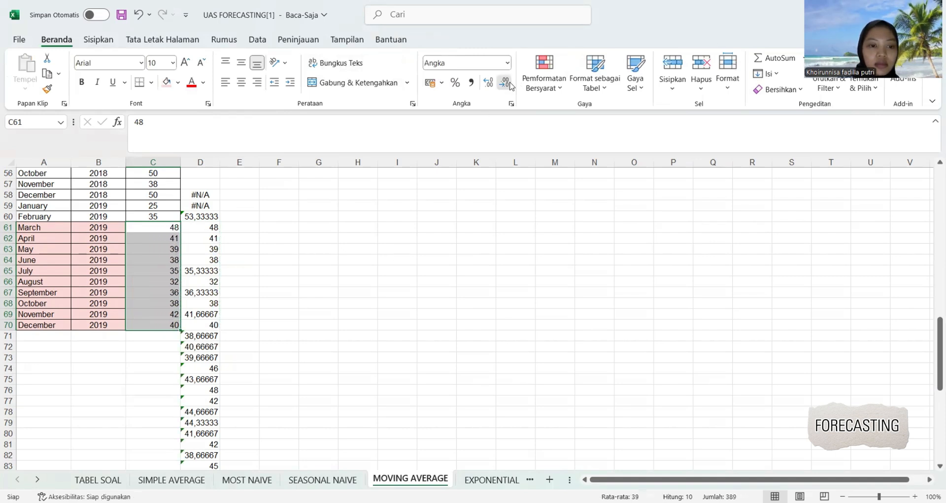
pyautogui.click(241, 82)
pyautogui.click(251, 252)
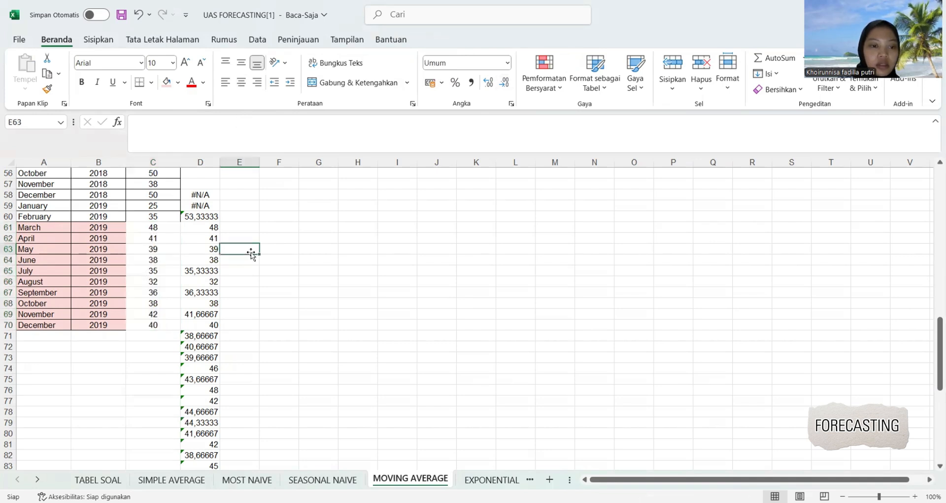
# Apply all borders to cells C60:C70 on the MOVING AVERAGE sheet.
pyautogui.moveTo(173, 217); pyautogui.dragTo(169, 325)
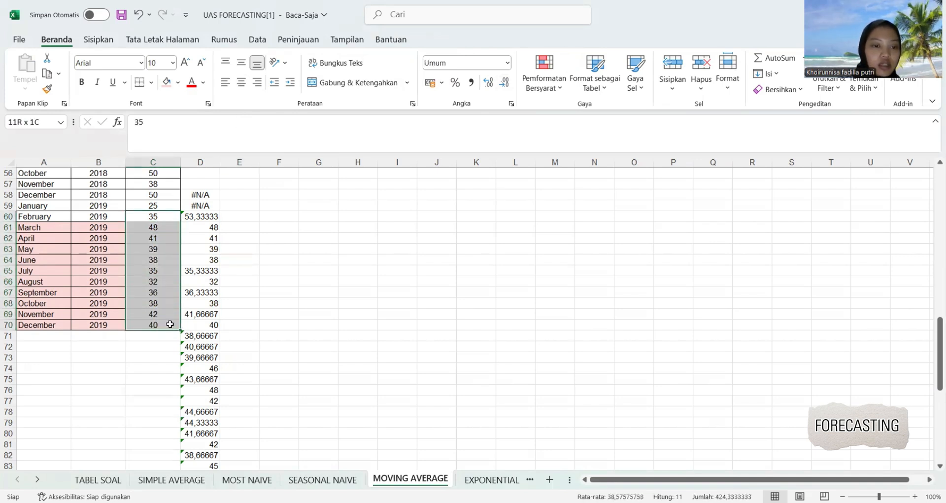
pyautogui.click(152, 83)
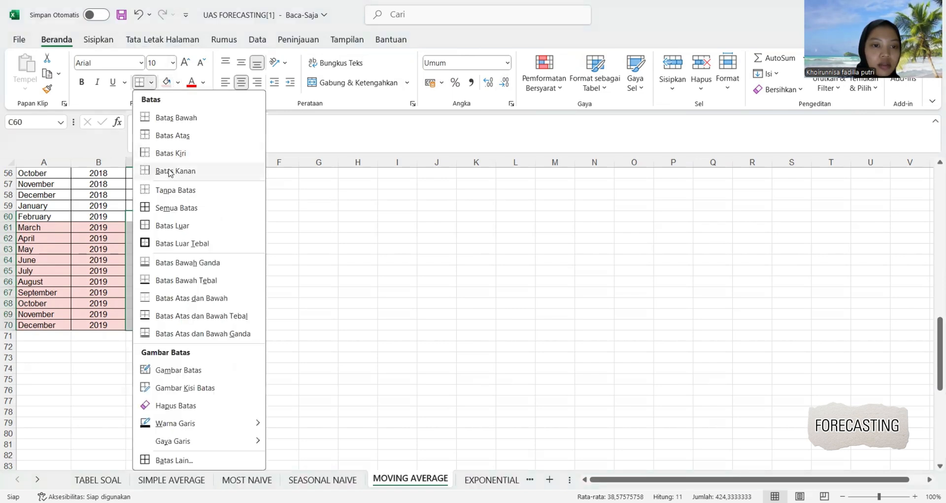
pyautogui.click(184, 209)
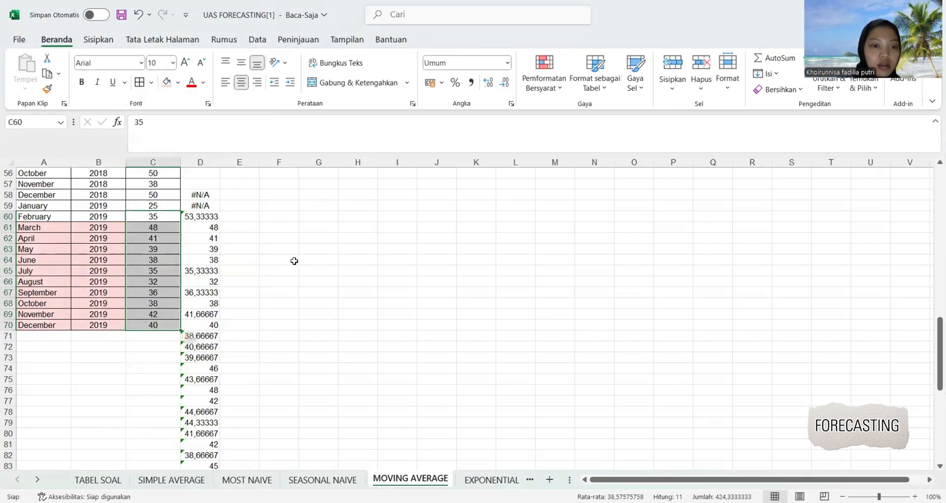
pyautogui.click(294, 260)
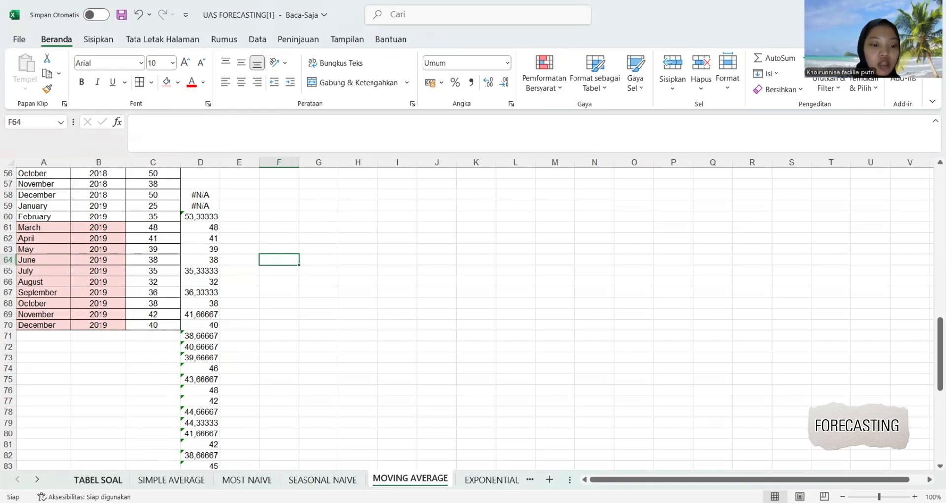
# Record the Moving Average forecasts in the TABEL SOAL sheet: 48 for March in B6 and 41 for April in C6.
pyautogui.click(104, 480)
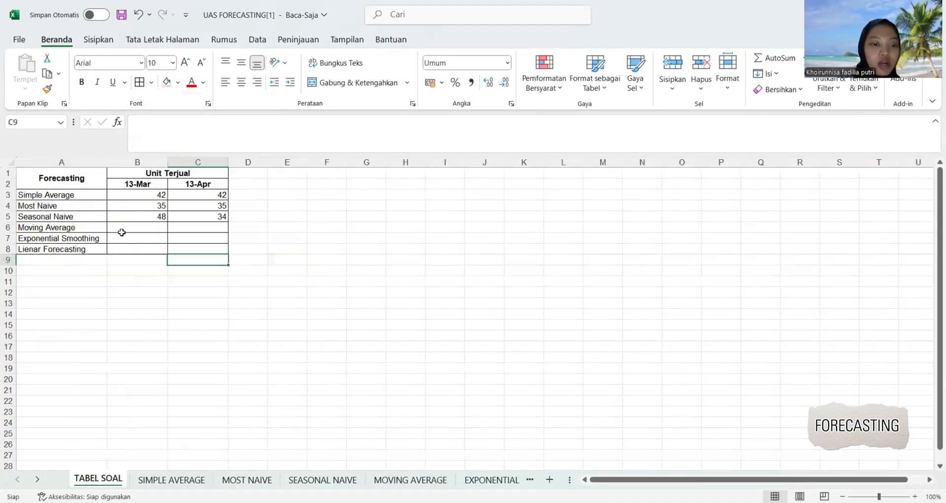
pyautogui.click(122, 230)
pyautogui.write('48')
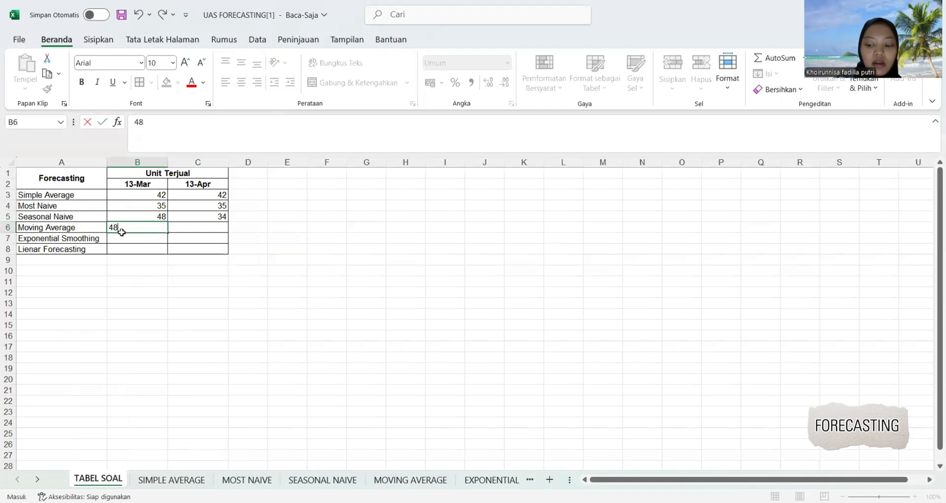
pyautogui.press('Tab')
pyautogui.write('41')
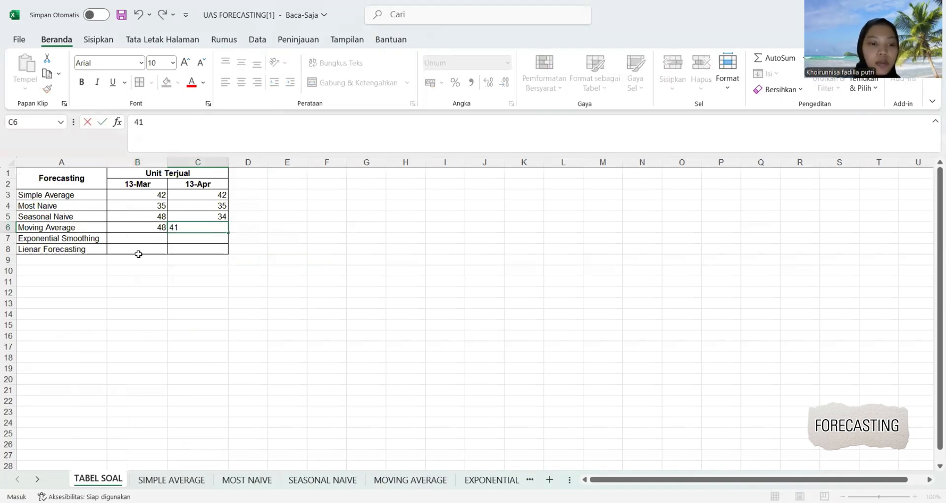
pyautogui.click(155, 291)
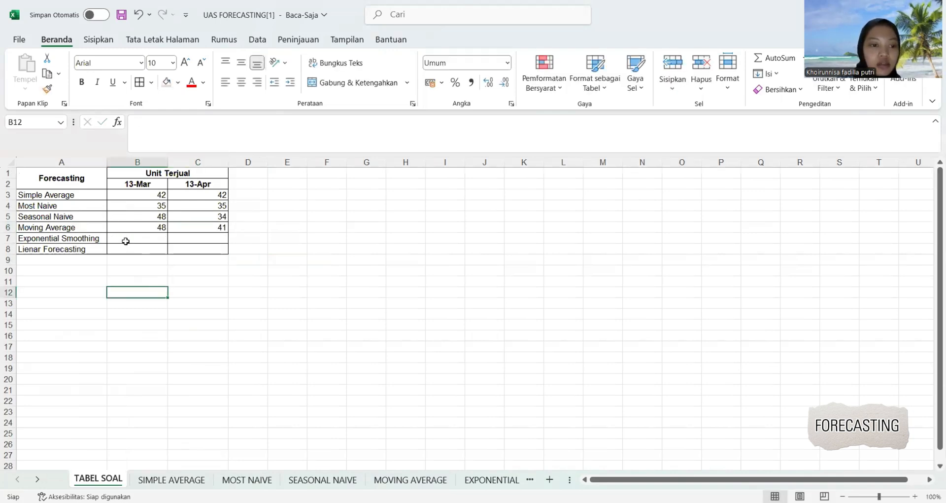
# Insert a basic 2-D line chart of the Units data C2:C70 on the MOVING AVERAGE sheet.
pyautogui.click(422, 478)
pyautogui.click(277, 318)
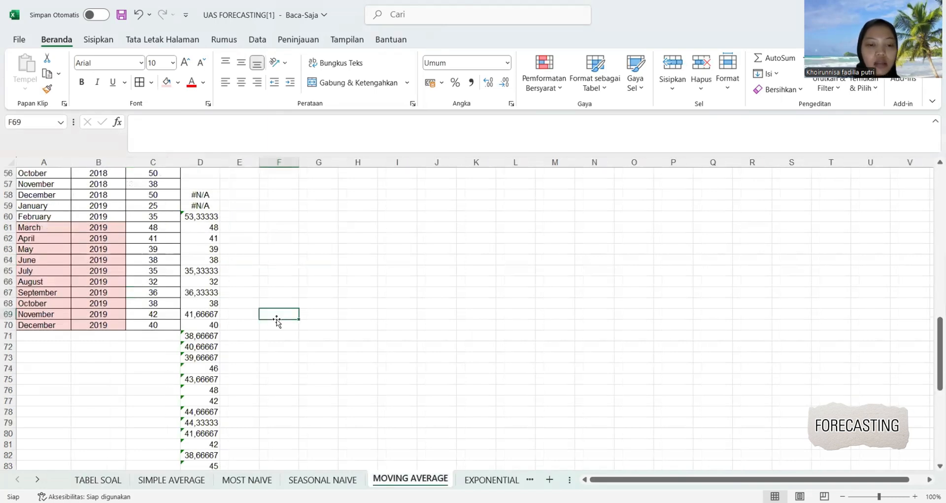
pyautogui.scroll(2, 344, 240)
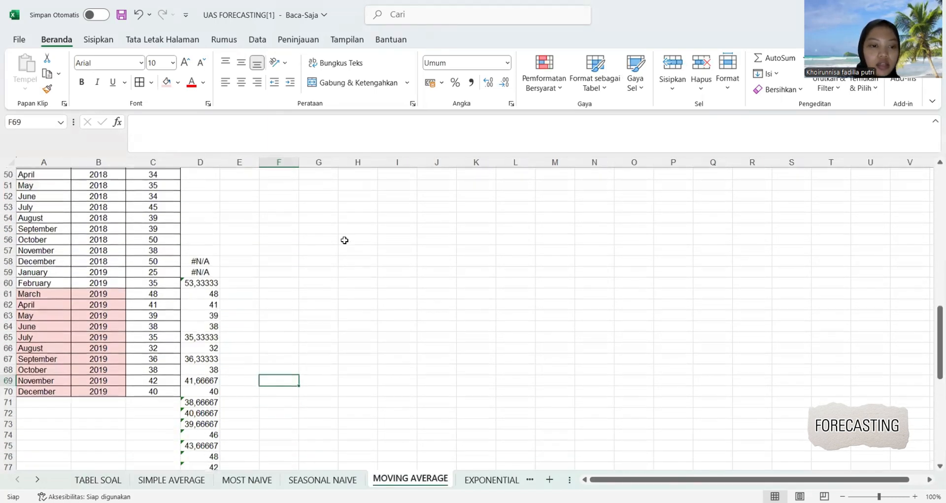
pyautogui.moveTo(164, 392); pyautogui.dragTo(159, 183)
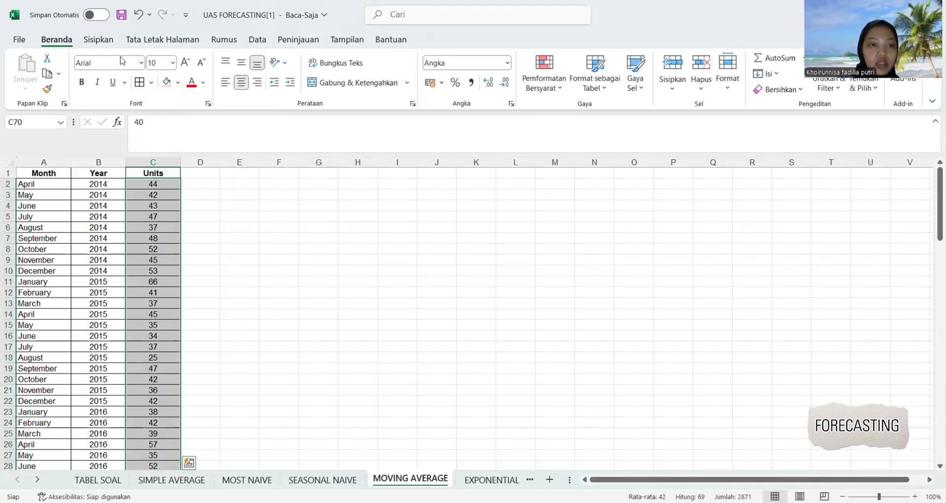
pyautogui.click(94, 42)
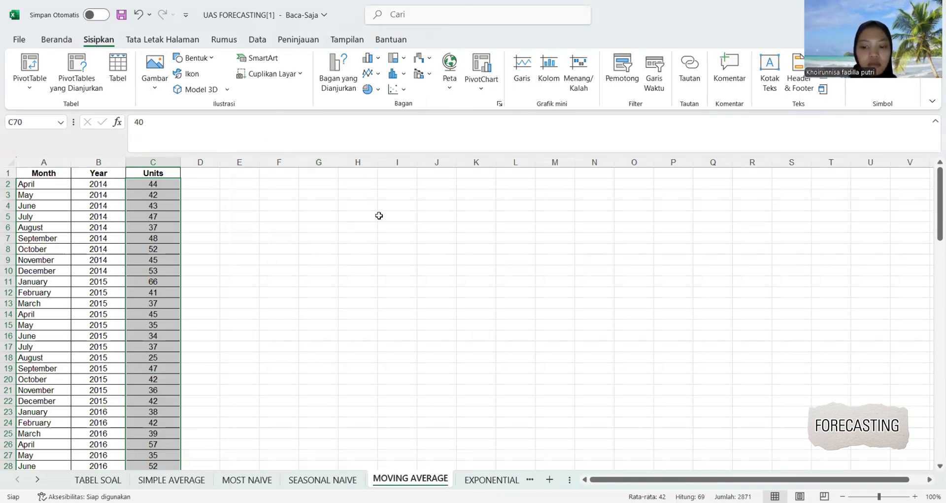
pyautogui.click(370, 75)
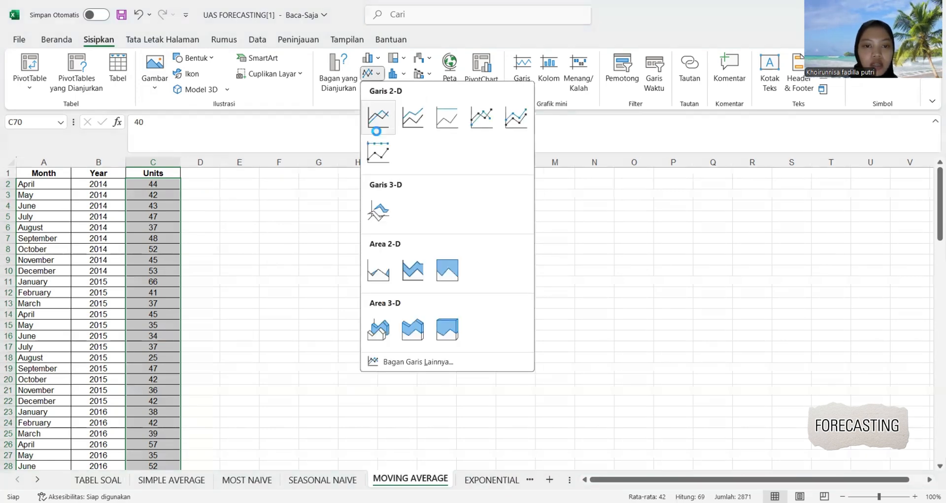
pyautogui.click(379, 117)
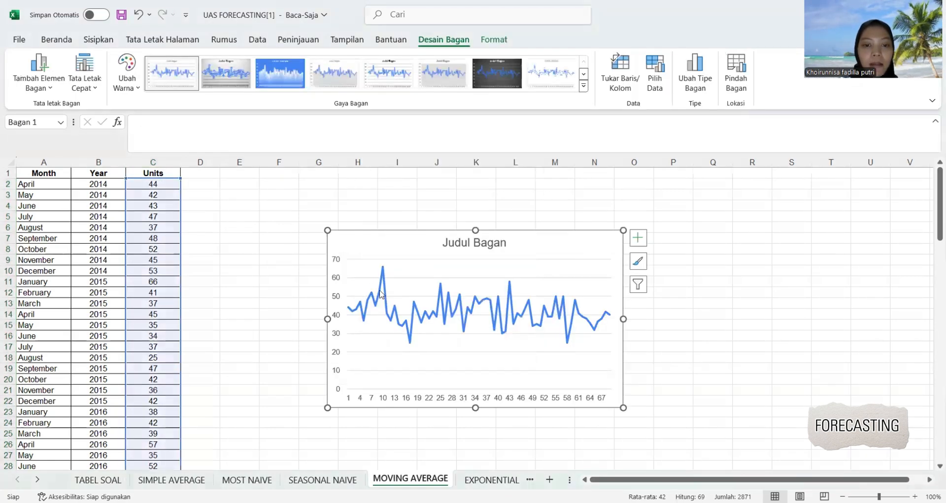
# Add a linear trendline to the Units line chart and open the trendline's line formatting options.
pyautogui.click(380, 291)
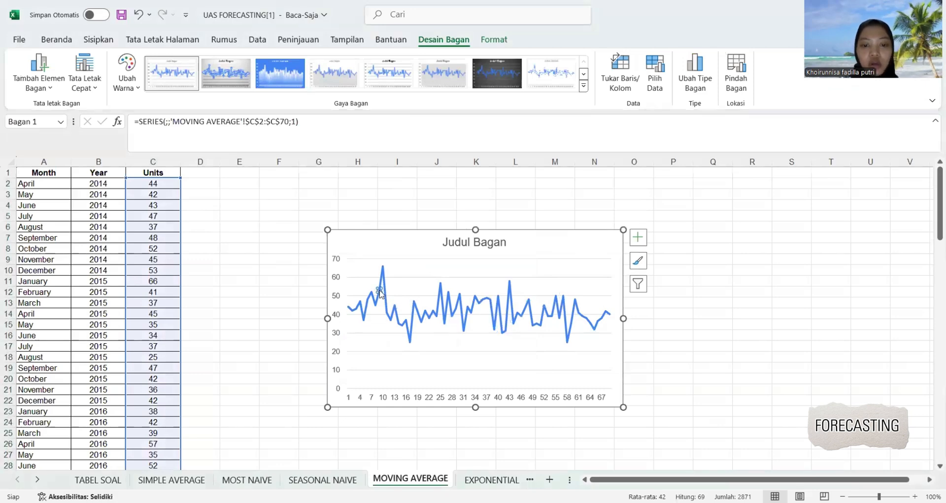
pyautogui.rightClick(380, 292)
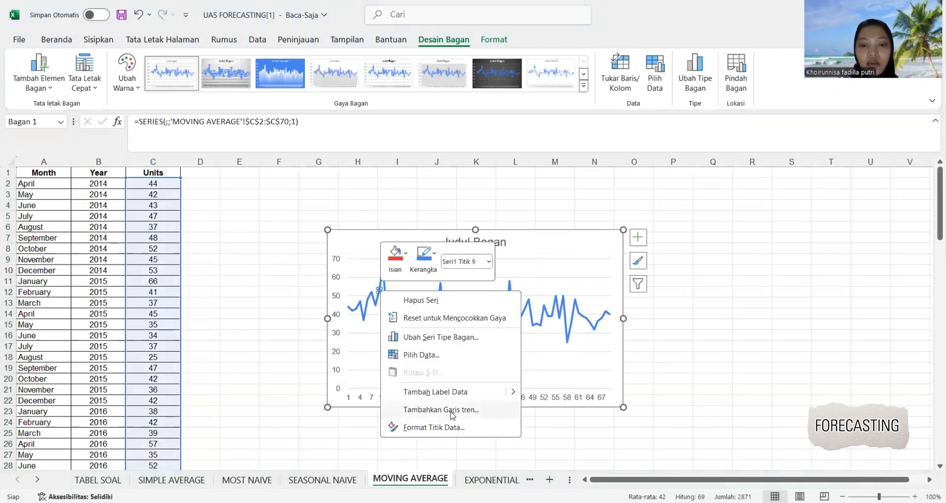
pyautogui.click(453, 410)
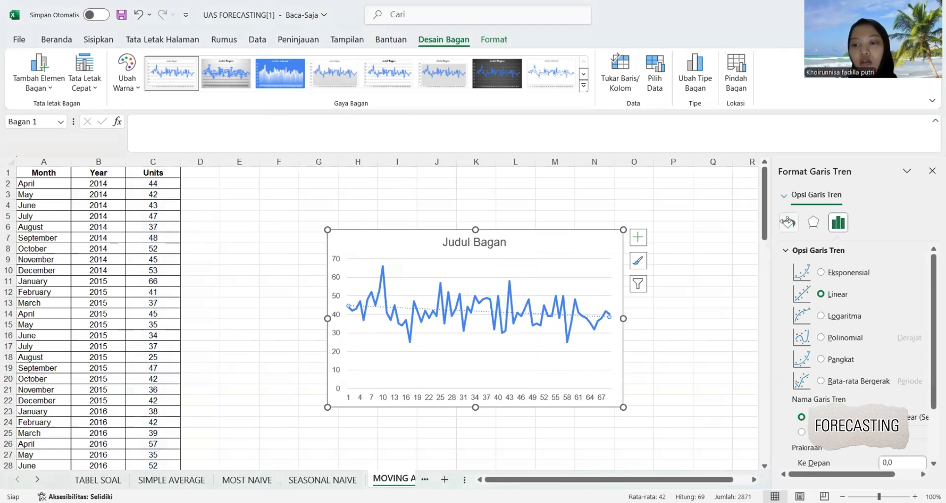
pyautogui.click(789, 222)
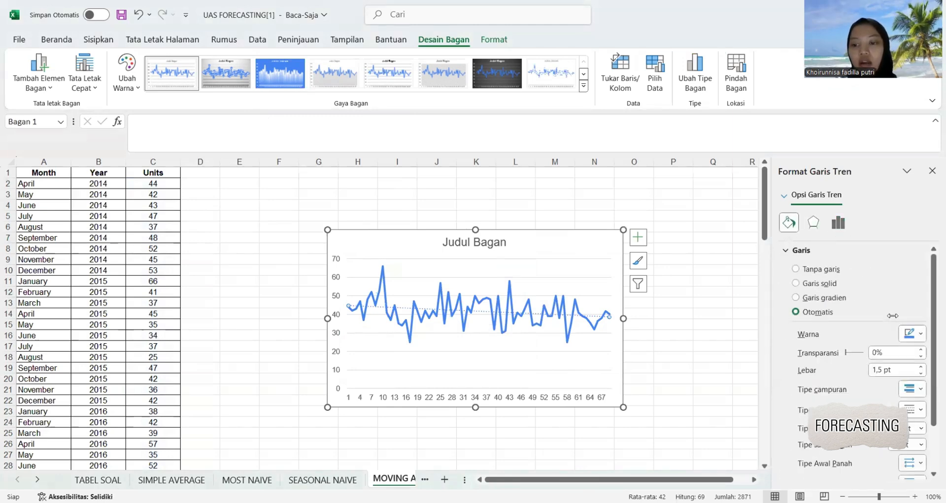
# Recolor the Units chart's trendline with the red theme color and close its formatting options.
pyautogui.click(920, 334)
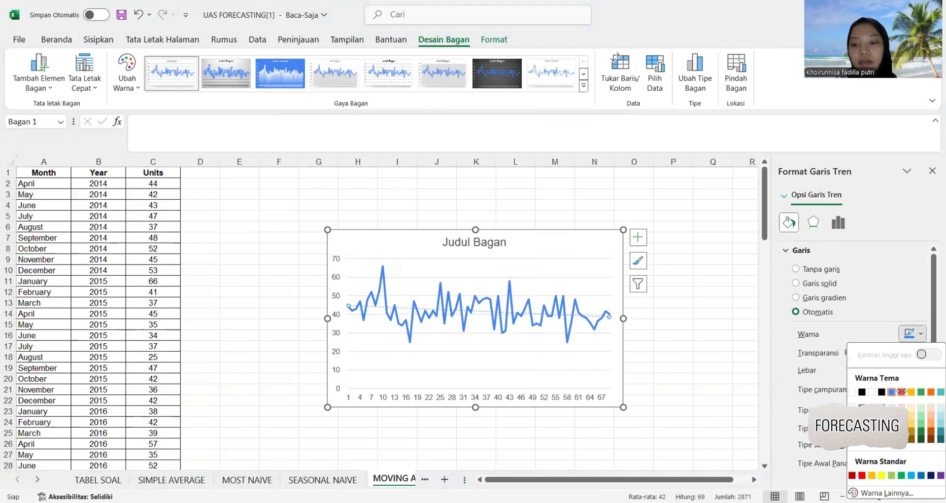
pyautogui.click(902, 391)
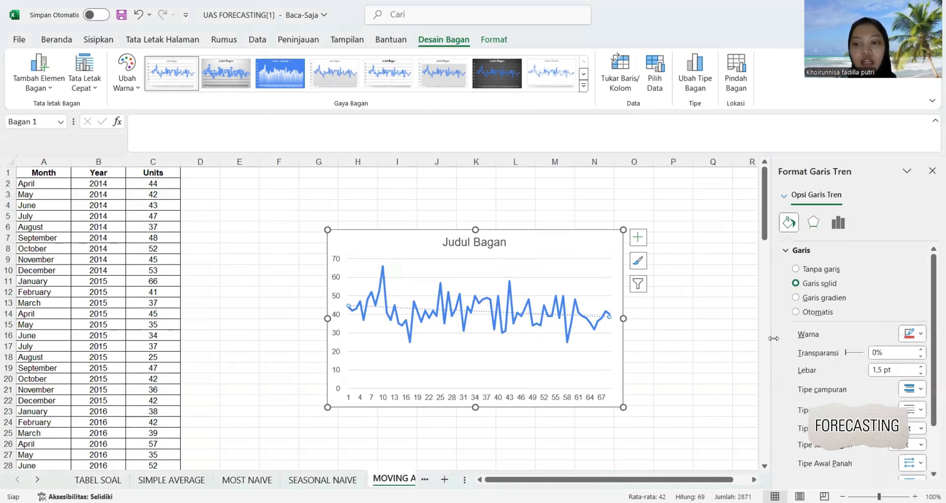
pyautogui.click(932, 171)
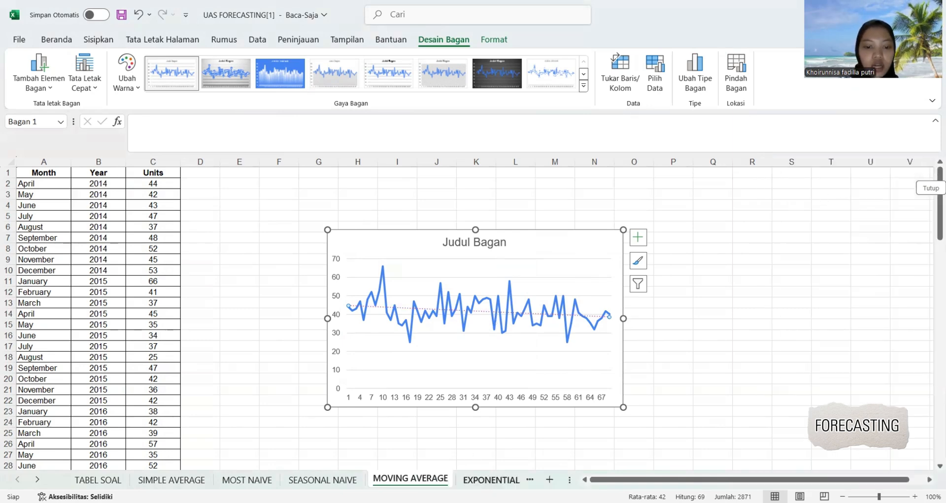
# On the EXPONENTIAL SMOOTHING sheet, extend the month series in column A from February in A60 through December in A70.
pyautogui.click(478, 479)
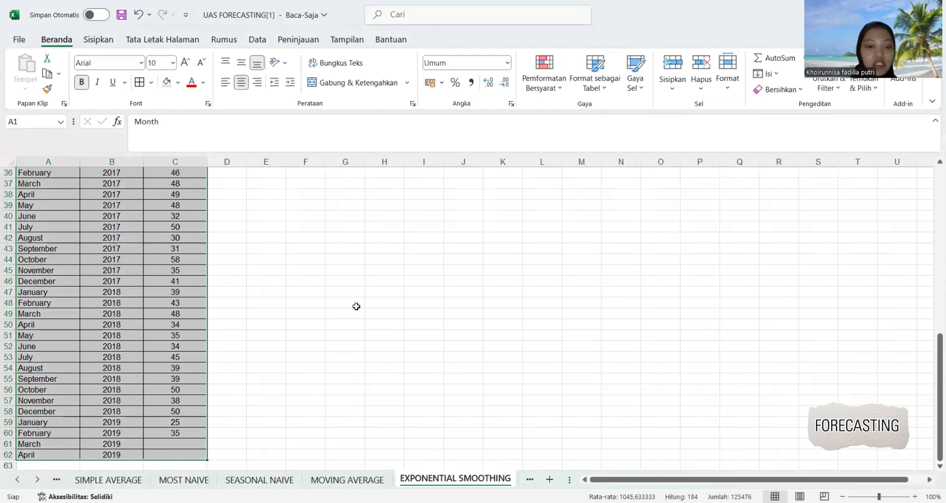
pyautogui.scroll(-2, 356, 306)
pyautogui.click(356, 306)
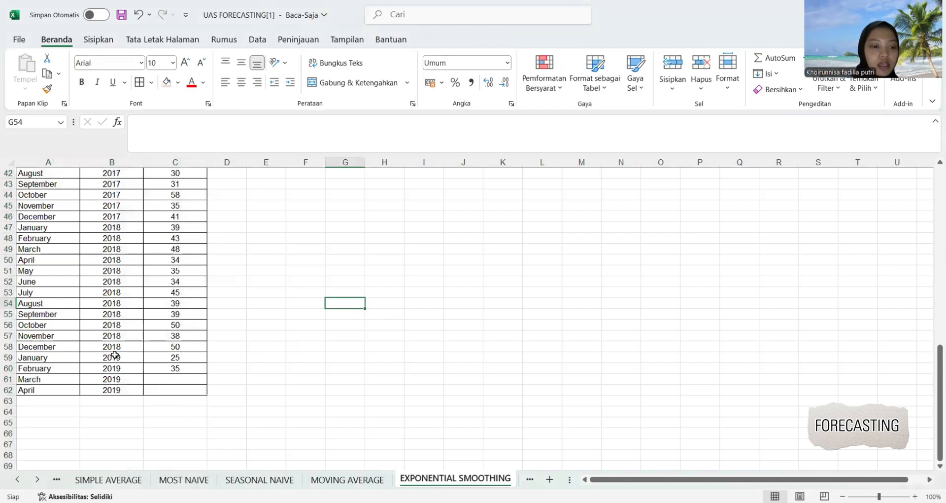
pyautogui.click(51, 369)
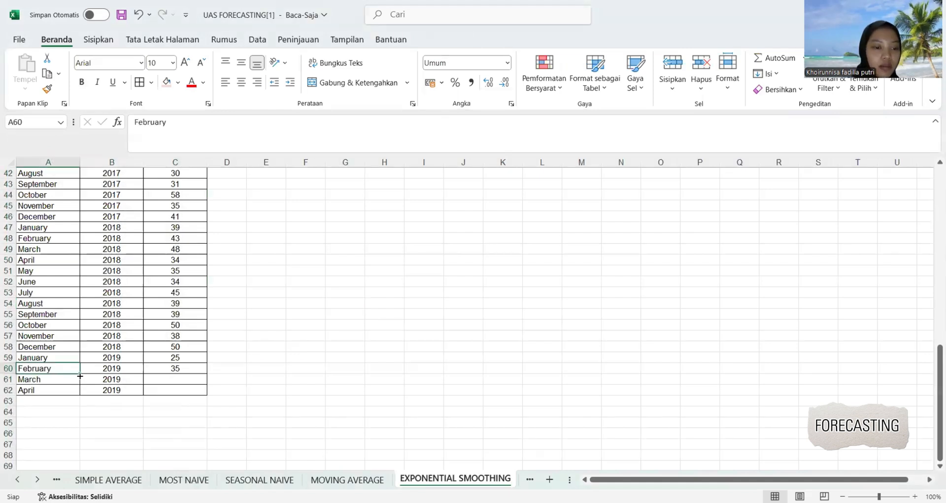
pyautogui.moveTo(80, 374); pyautogui.dragTo(80, 377)
pyautogui.moveTo(72, 457); pyautogui.dragTo(72, 462)
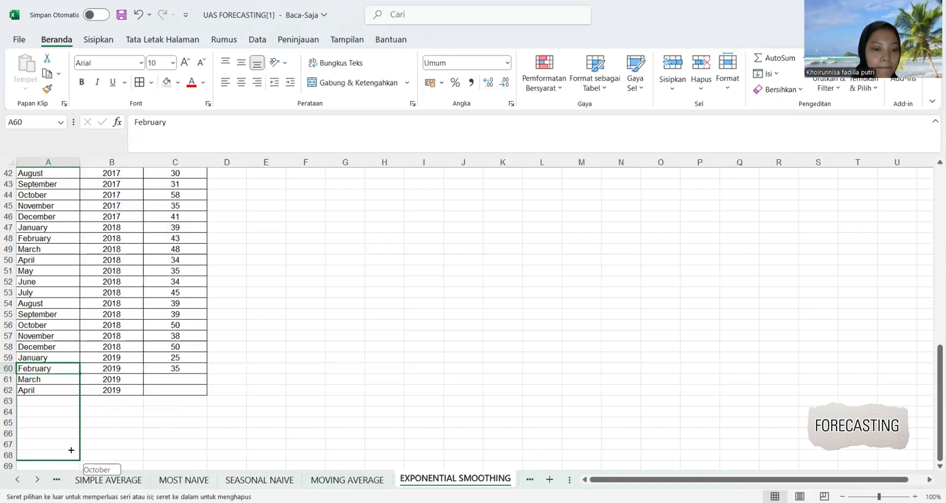
pyautogui.moveTo(72, 445); pyautogui.dragTo(73, 443)
# Fill the year 2019 down to B70 and extend the empty bordered Units cells from C61 to C70.
pyautogui.click(113, 344)
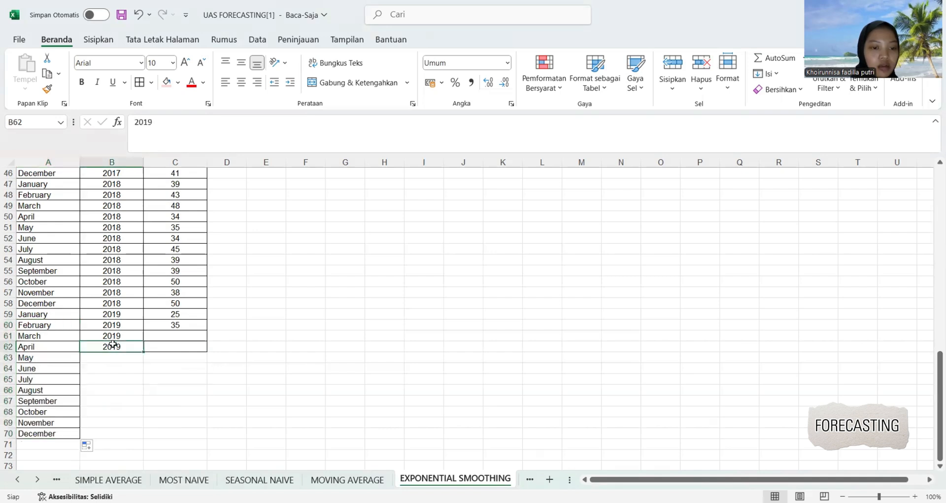
pyautogui.moveTo(143, 352); pyautogui.dragTo(142, 364)
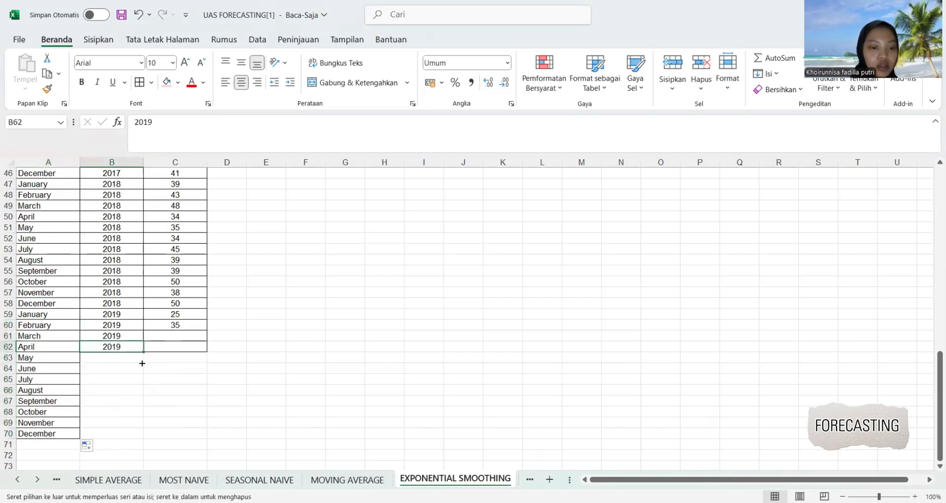
pyautogui.moveTo(133, 436); pyautogui.dragTo(134, 436)
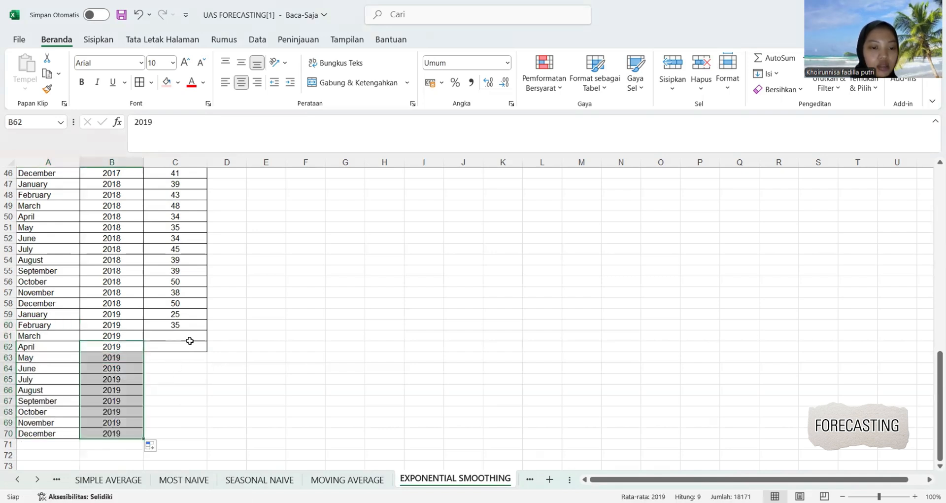
pyautogui.click(190, 337)
pyautogui.moveTo(207, 342); pyautogui.dragTo(201, 434)
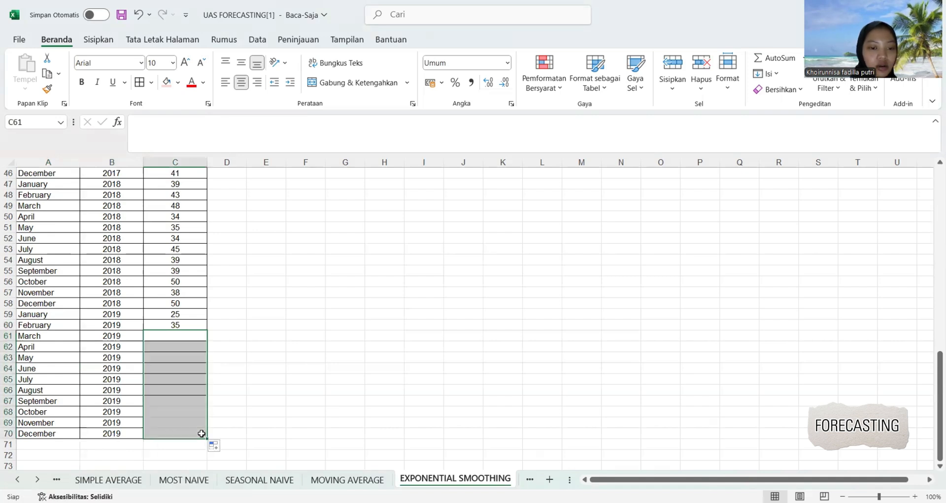
pyautogui.click(244, 400)
# Shade the March to December 2019 rows, A61:C70, with the light pink fill color.
pyautogui.moveTo(50, 339)
pyautogui.mouseDown()
pyautogui.moveTo(112, 361)
pyautogui.moveTo(190, 432)
pyautogui.mouseUp()
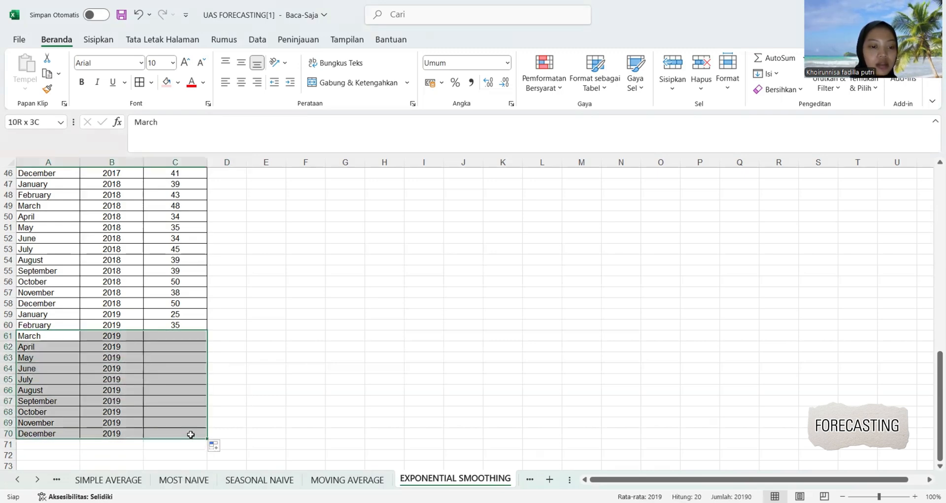
pyautogui.click(169, 84)
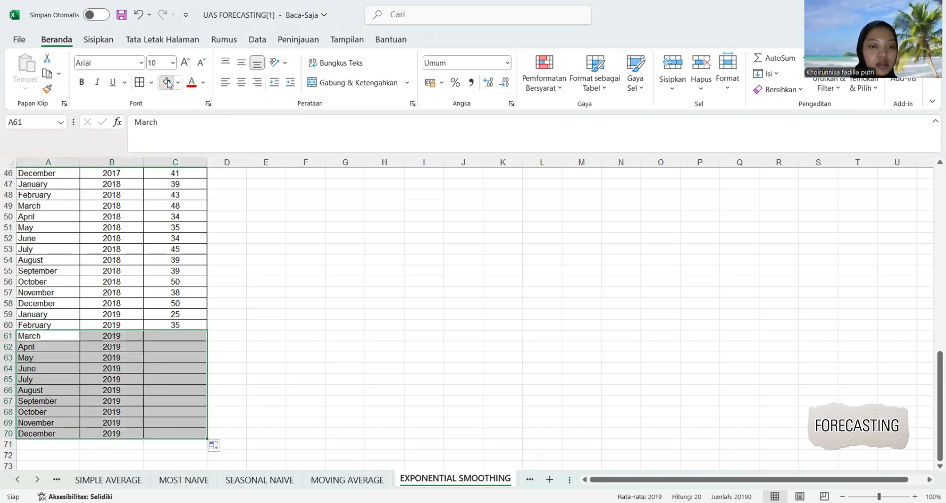
pyautogui.click(239, 280)
pyautogui.scroll(1, 238, 279)
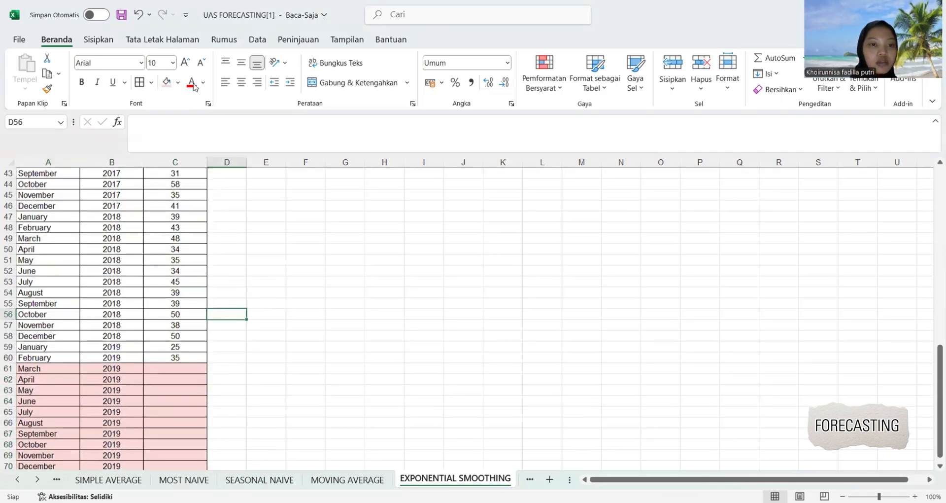
# Start the Exponential Smoothing data analysis with the Units cells C11:C60 as its input range.
pyautogui.click(257, 41)
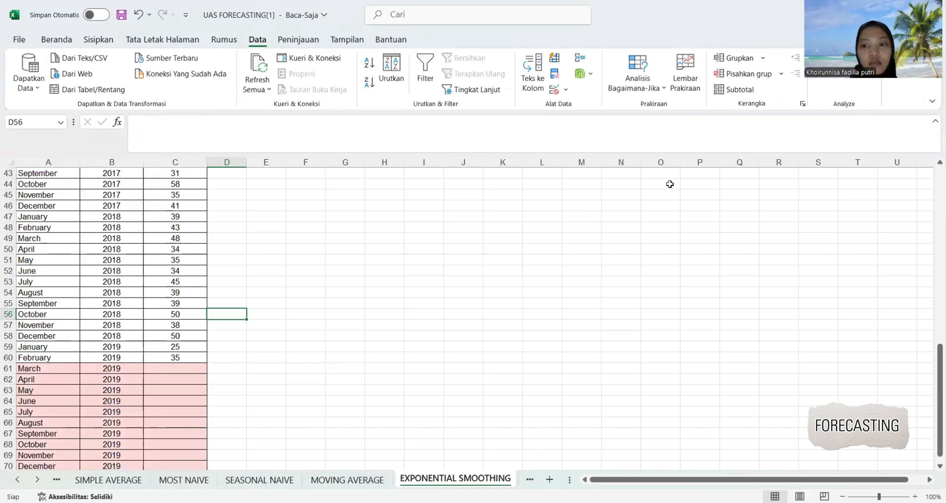
pyautogui.click(835, 59)
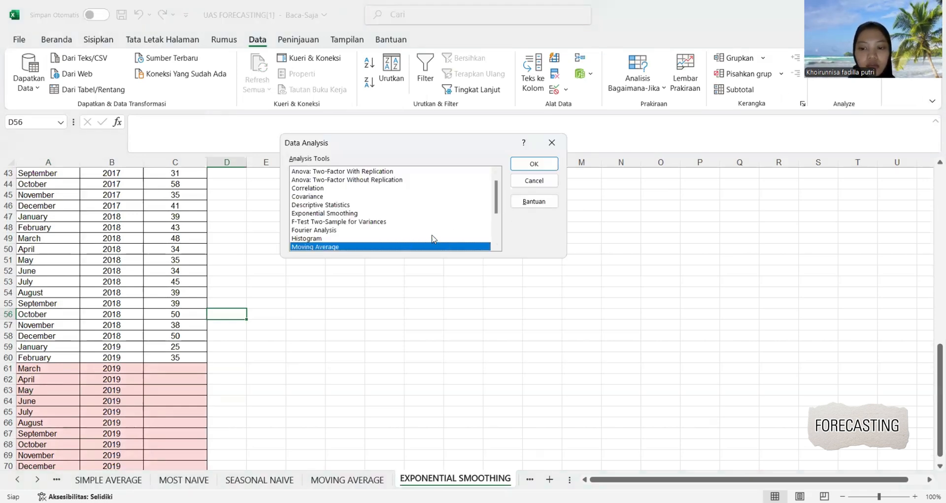
pyautogui.click(325, 215)
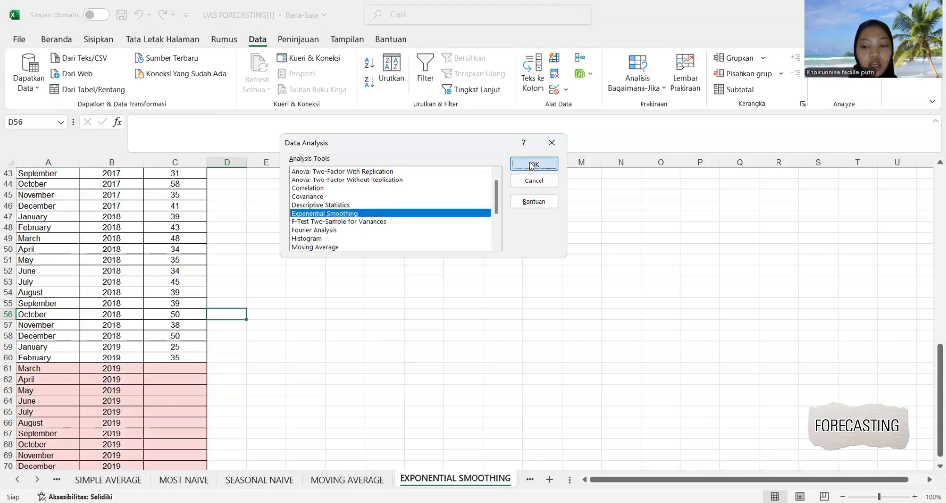
pyautogui.click(532, 165)
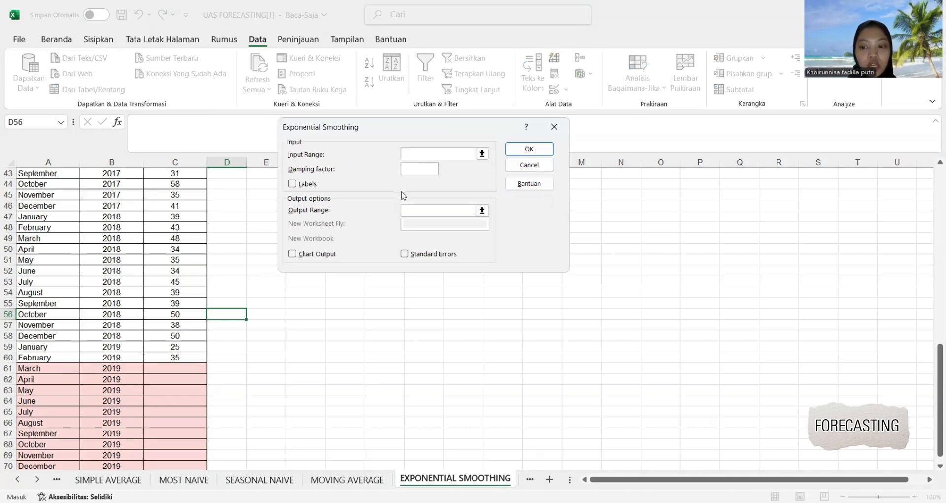
pyautogui.click(188, 358)
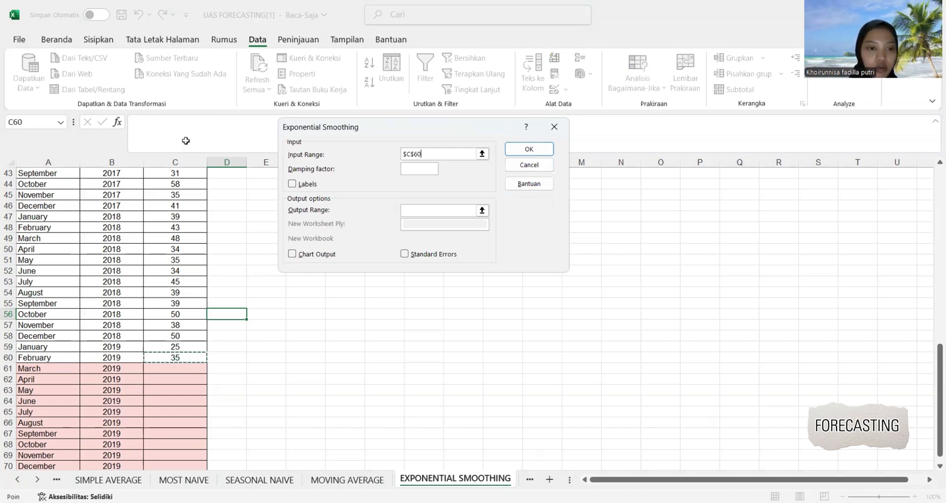
pyautogui.moveTo(186, 141); pyautogui.dragTo(175, 281)
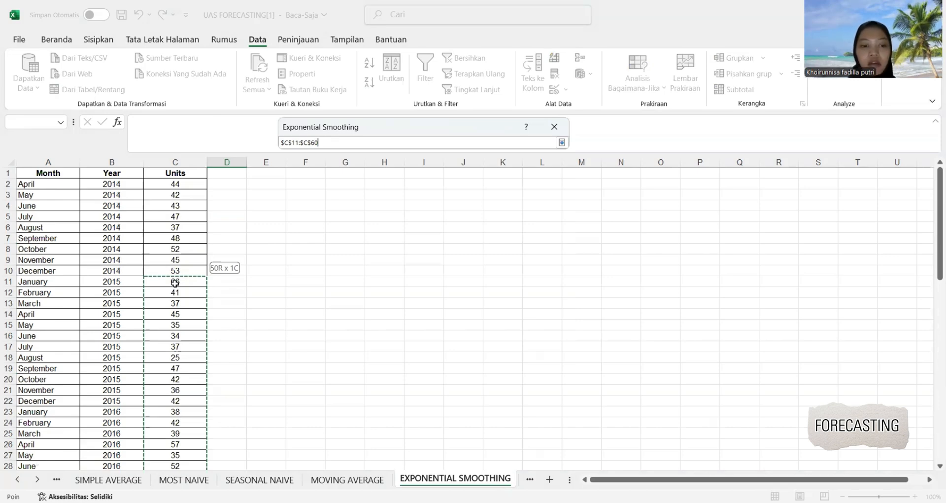
pyautogui.moveTo(175, 282); pyautogui.dragTo(175, 283)
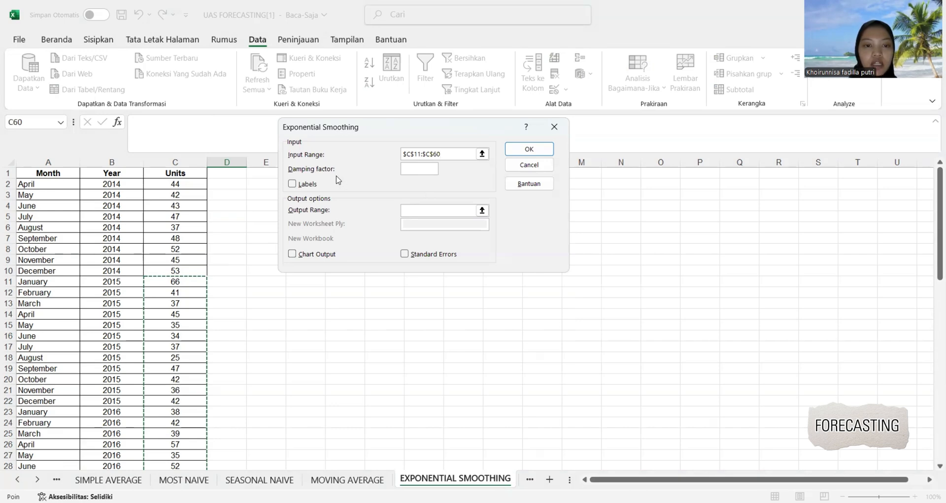
# Set the Exponential Smoothing output range to D59, leave the damping factor blank, and run the analysis.
pyautogui.click(422, 215)
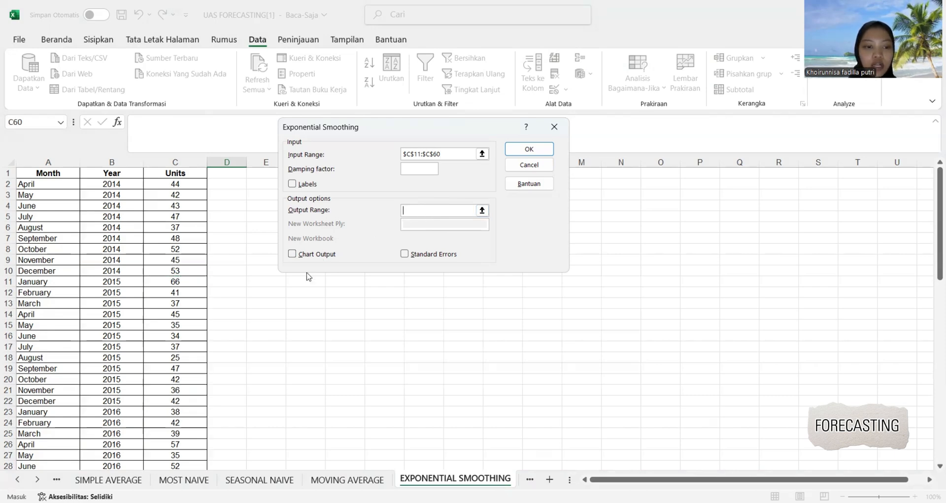
pyautogui.scroll(-17, 190, 288)
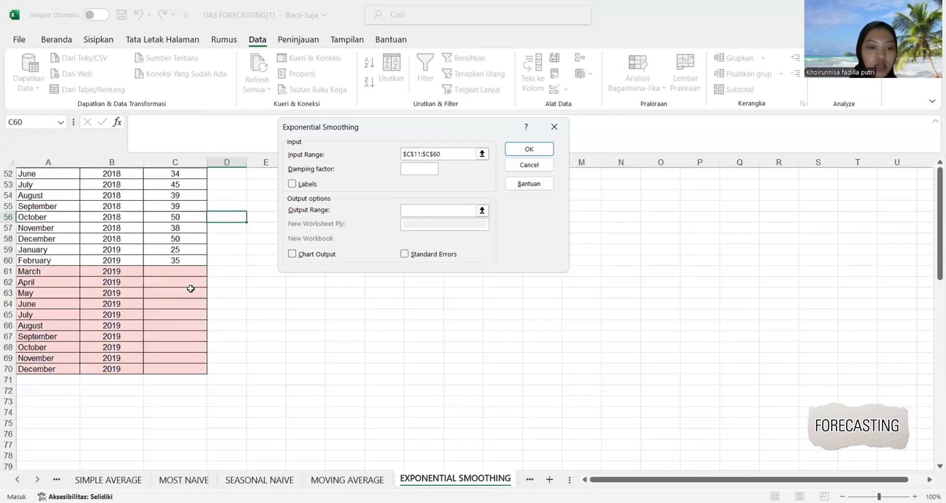
pyautogui.scroll(1, 191, 288)
pyautogui.click(217, 270)
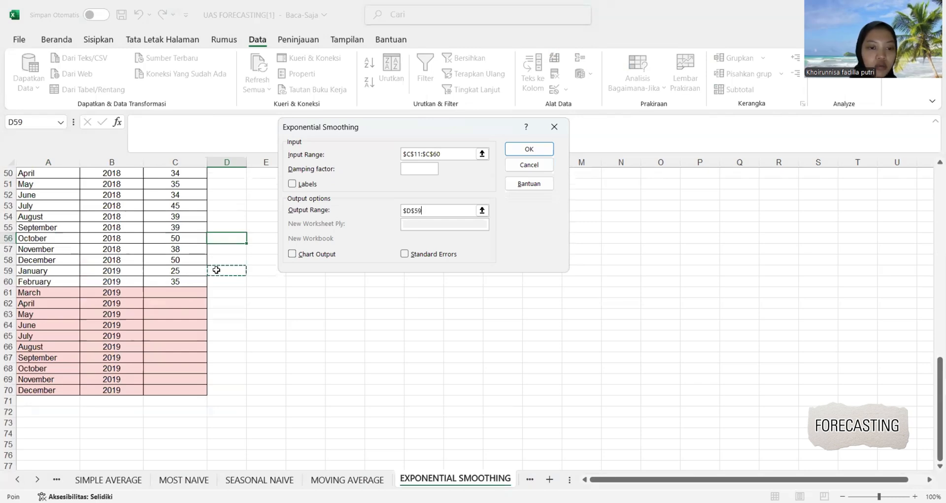
pyautogui.click(522, 152)
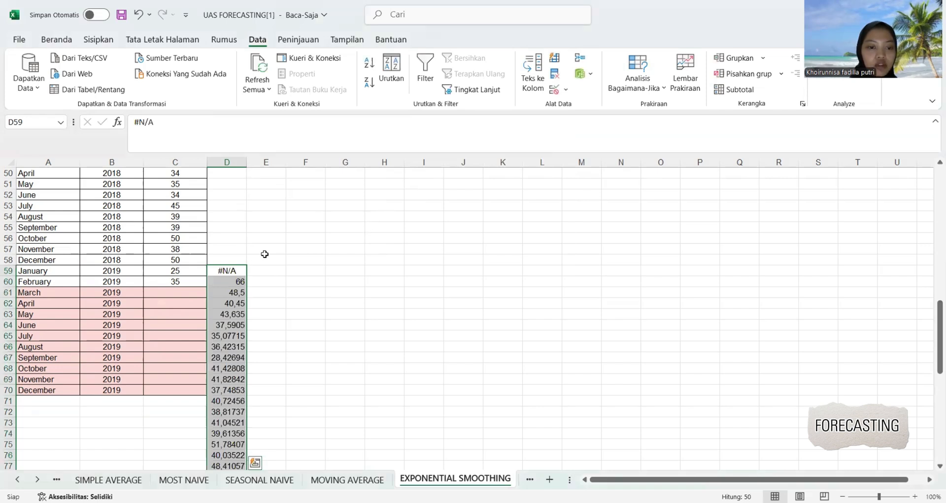
# Convert the smoothing results in D61:D70 to plain values and copy them into the Units cells C61:C70.
pyautogui.click(310, 257)
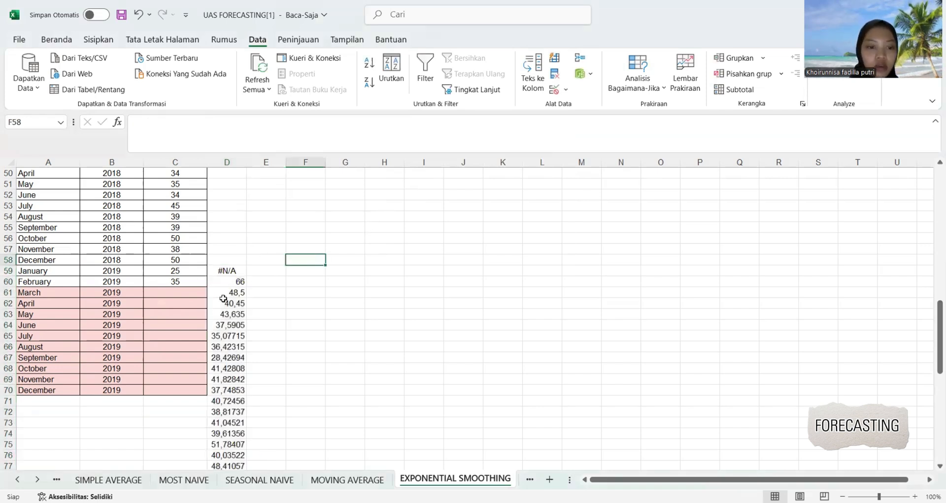
pyautogui.moveTo(222, 294); pyautogui.dragTo(231, 388)
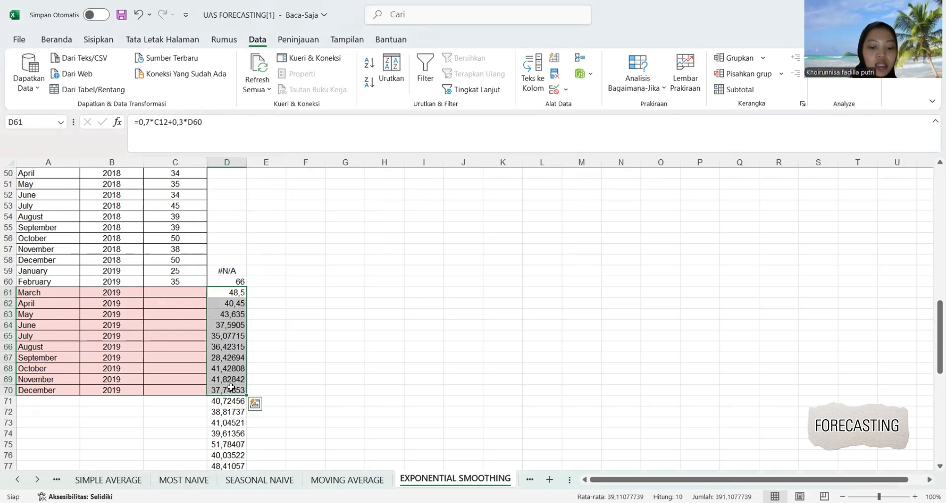
pyautogui.hotkey('ctrl', 'c')
pyautogui.rightClick(231, 388)
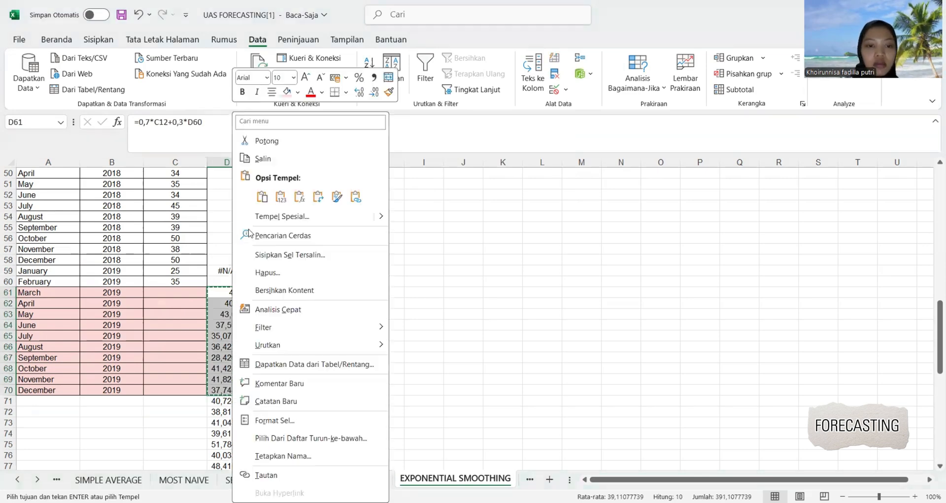
pyautogui.click(277, 198)
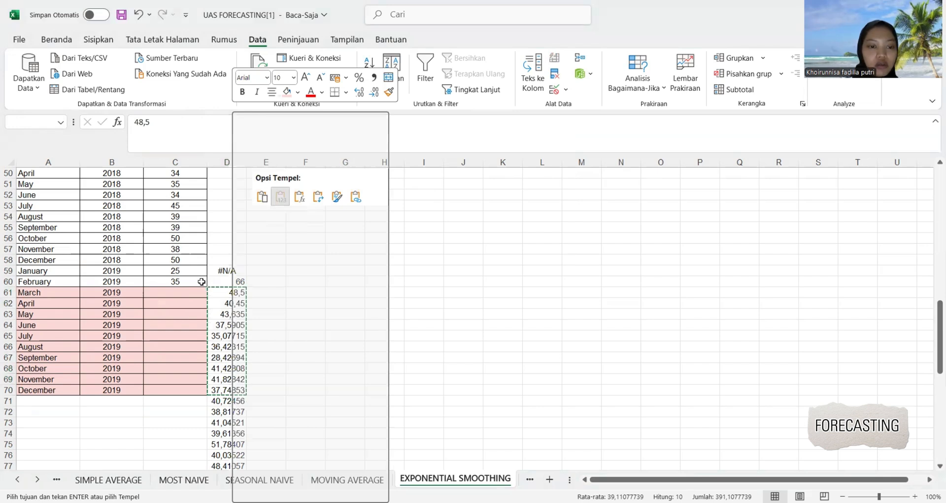
pyautogui.click(200, 291)
pyautogui.hotkey('ctrl', 'v')
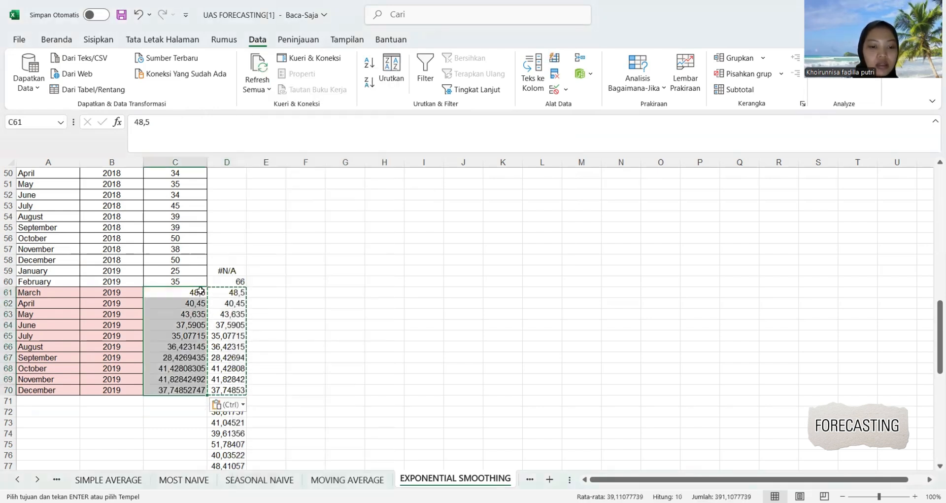
# Format the forecasts in C61:C70 with no decimal places and center them.
pyautogui.click(56, 40)
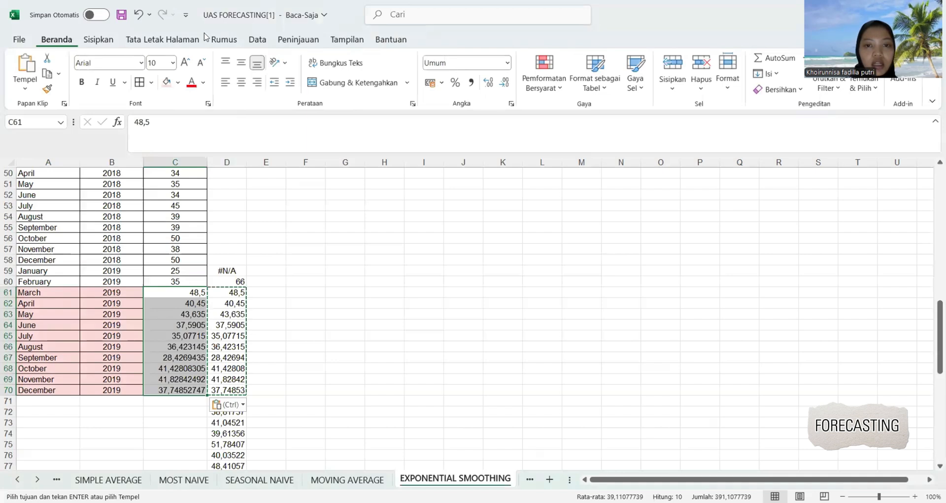
pyautogui.click(504, 83)
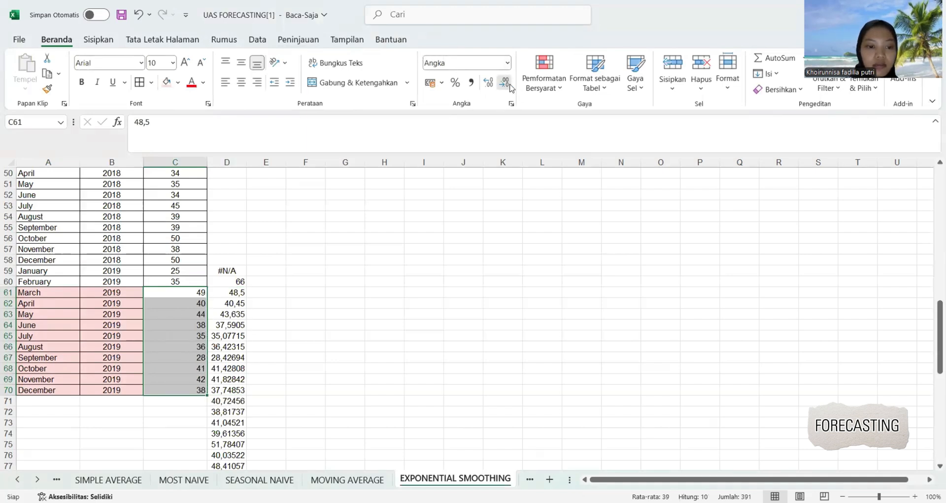
pyautogui.click(241, 82)
# Apply all borders to the forecast cells C61:C70 on the EXPONENTIAL SMOOTHING sheet.
pyautogui.click(283, 257)
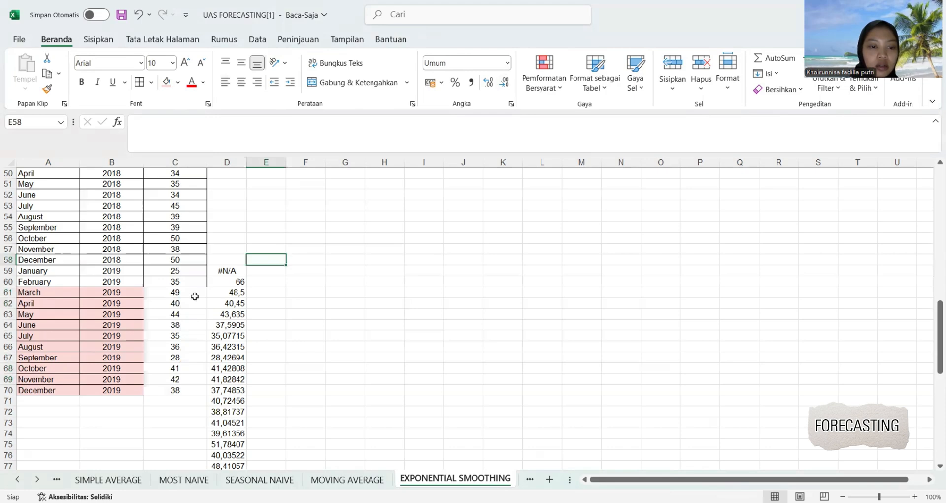
pyautogui.moveTo(192, 293); pyautogui.dragTo(186, 391)
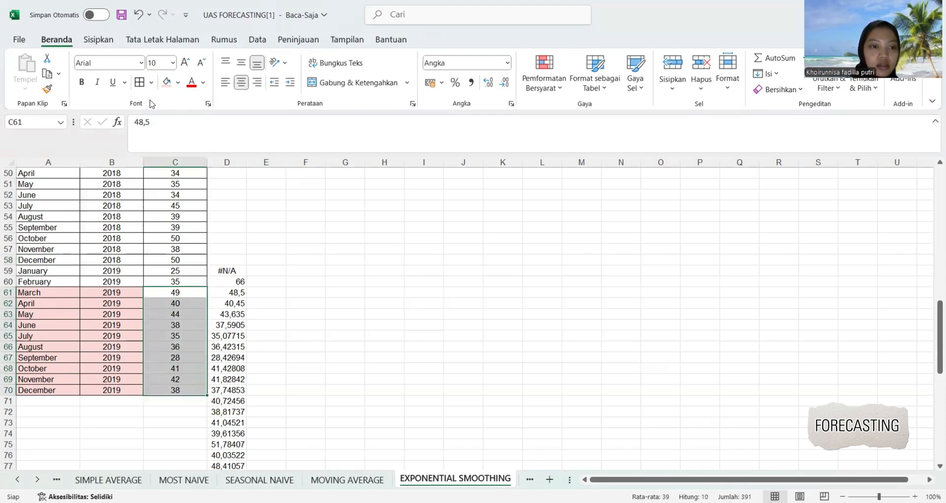
pyautogui.click(141, 85)
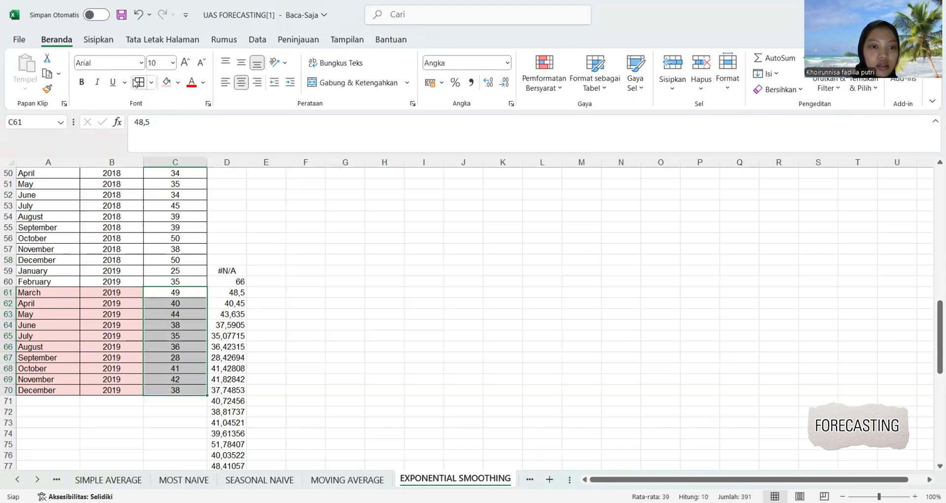
# Fill the forecast cells C61:C70 on the EXPONENTIAL SMOOTHING sheet with the same light pink as their month and year cells.
pyautogui.click(165, 83)
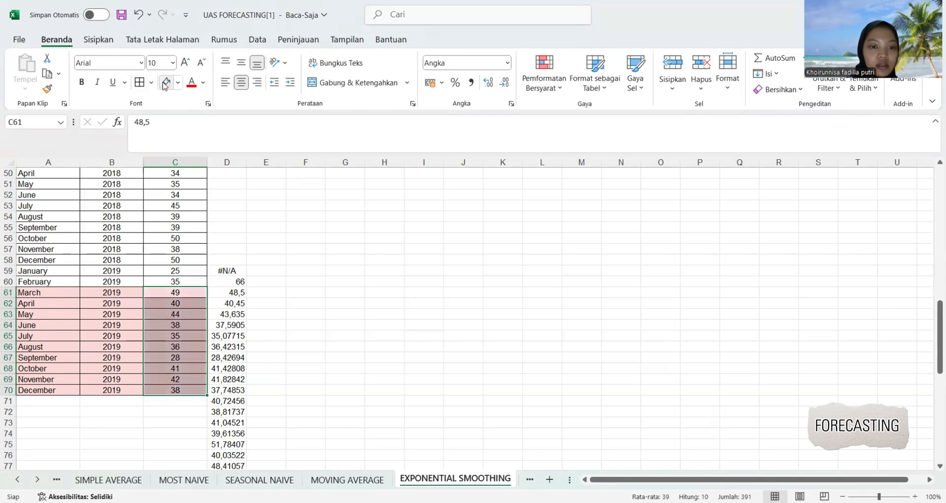
pyautogui.click(335, 269)
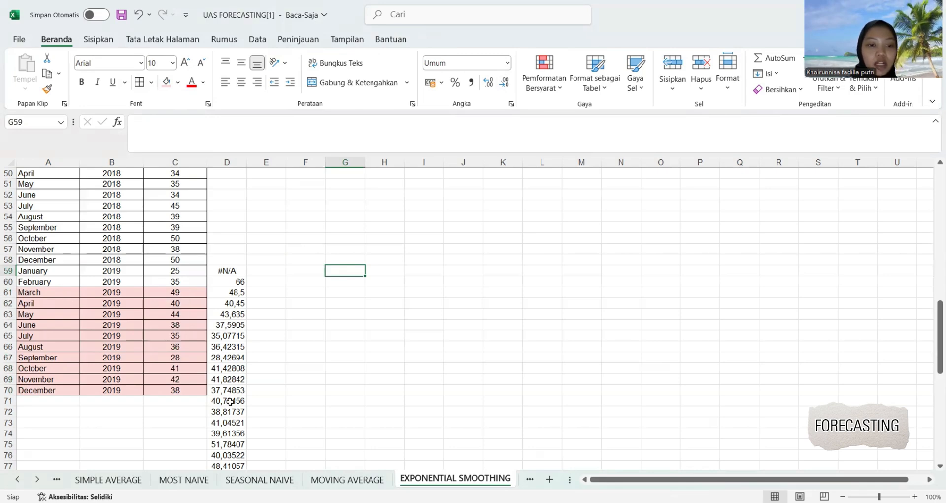
# In the Exponential Smoothing row of TABEL SOAL, enter 49 for March and 40 for April.
pyautogui.click(56, 481)
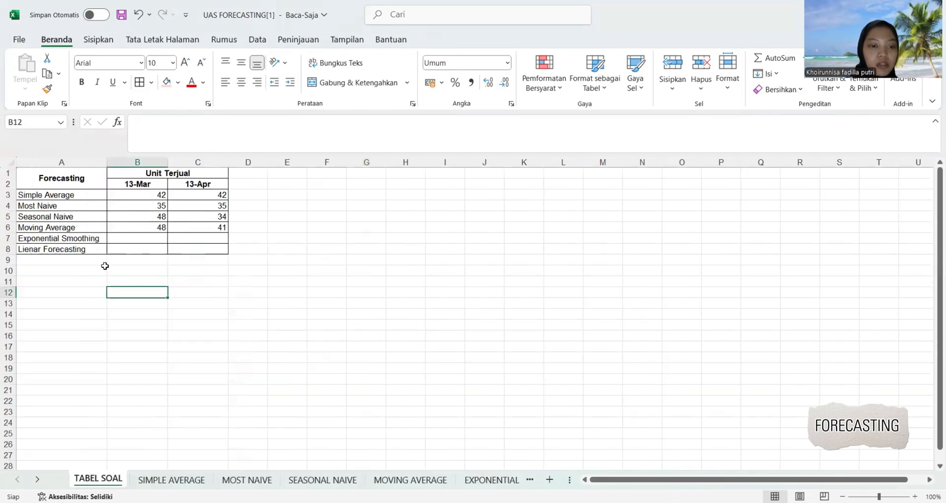
pyautogui.click(155, 239)
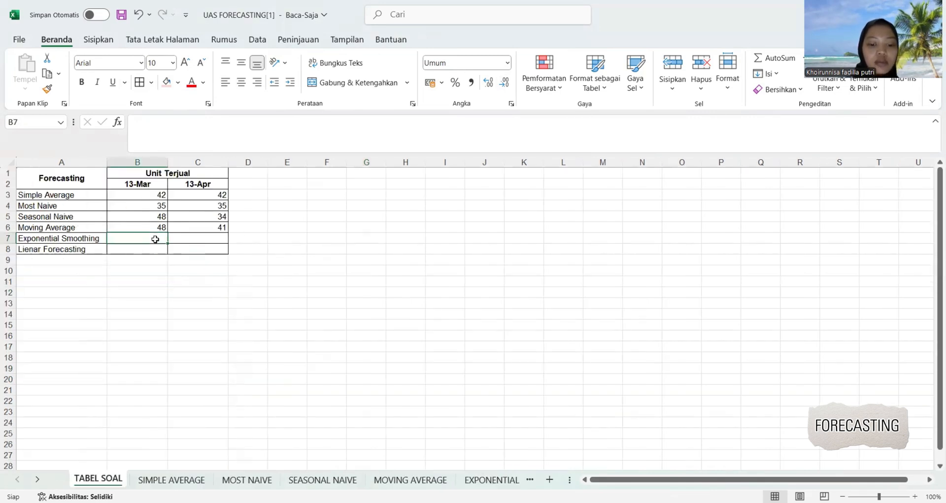
pyautogui.write('49')
pyautogui.press('Tab')
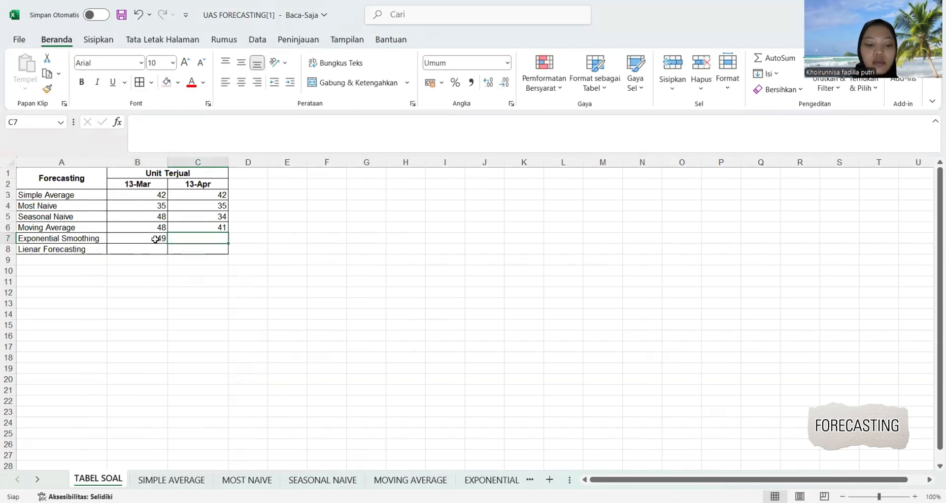
pyautogui.write('40')
pyautogui.click(179, 268)
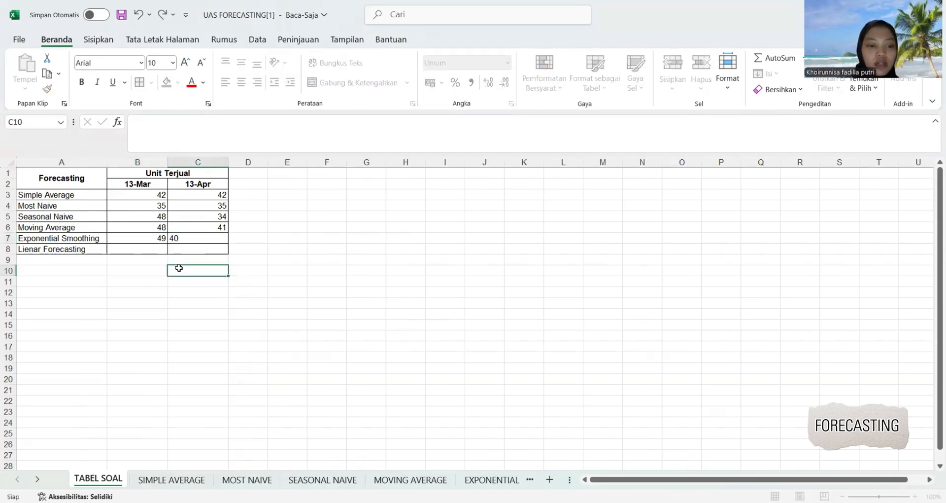
# Insert a 2-D line chart of the Units values C2:C70 on the EXPONENTIAL SMOOTHING sheet.
pyautogui.click(474, 481)
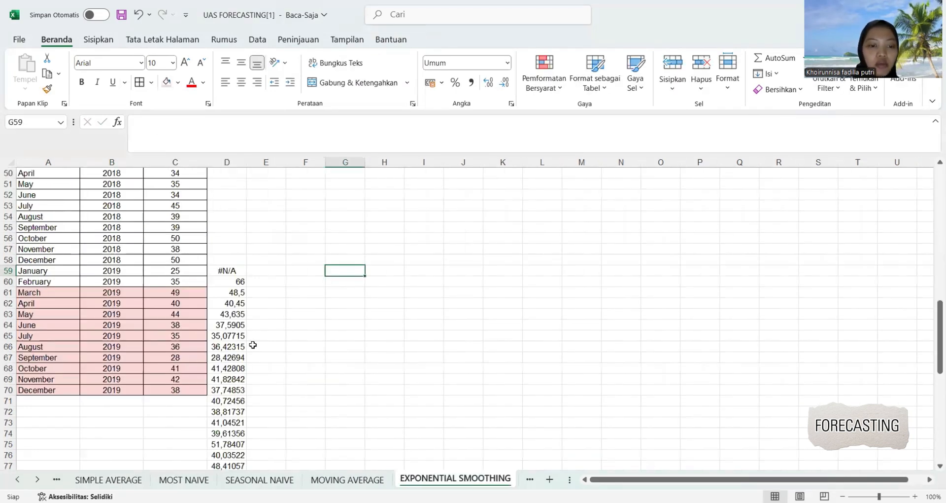
pyautogui.moveTo(195, 389); pyautogui.dragTo(176, 185)
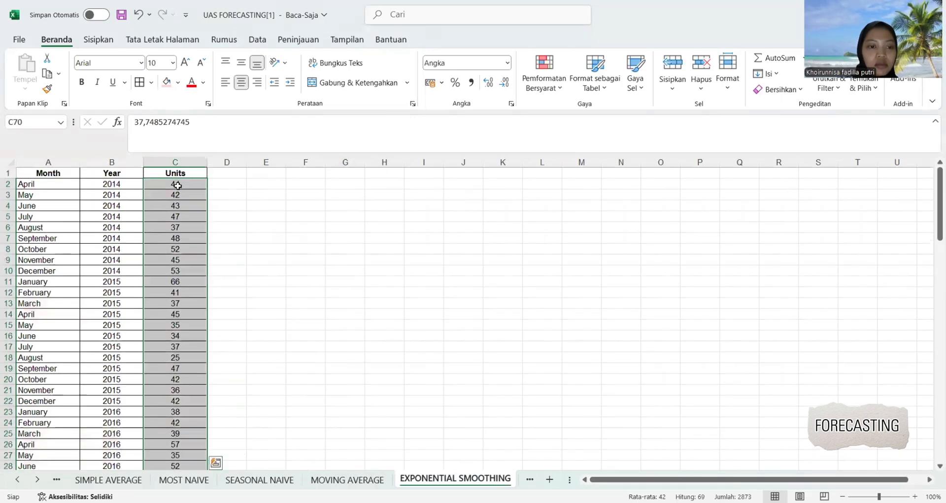
pyautogui.click(99, 40)
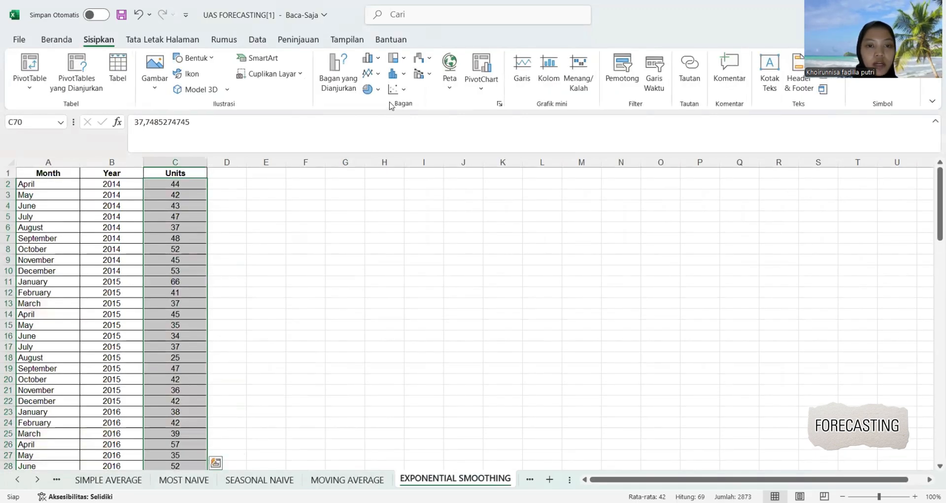
pyautogui.click(371, 74)
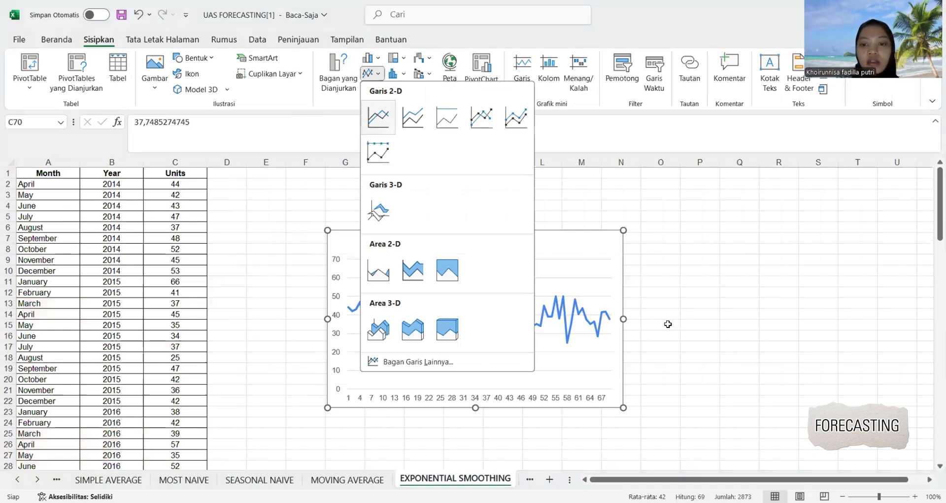
pyautogui.click(378, 117)
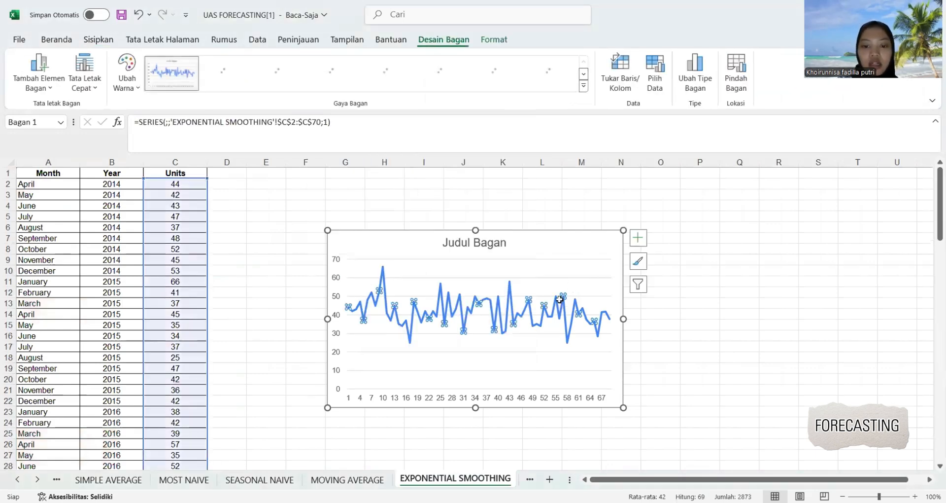
# Add a trendline to the line chart's series and color it red.
pyautogui.rightClick(562, 298)
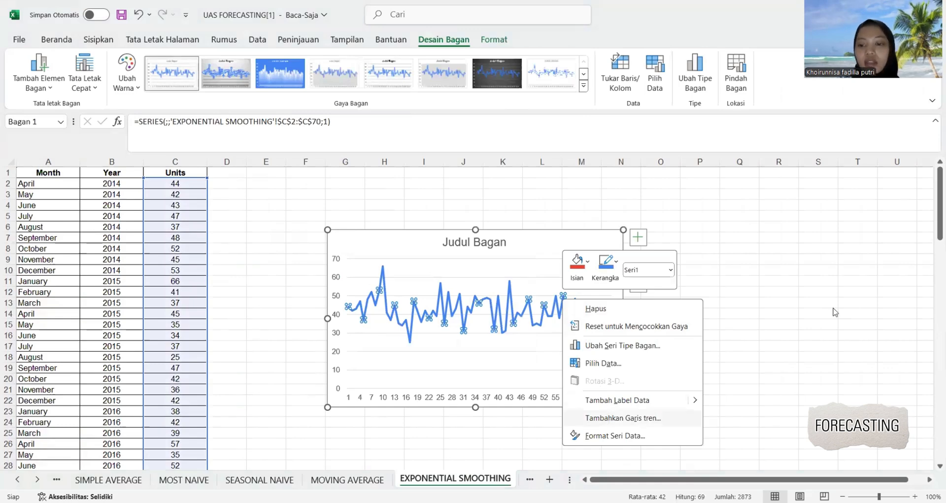
pyautogui.click(791, 224)
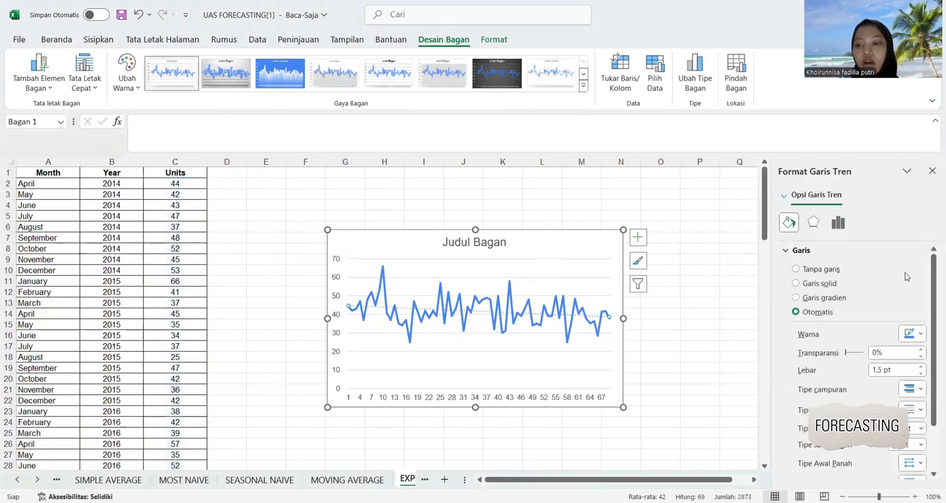
pyautogui.click(905, 328)
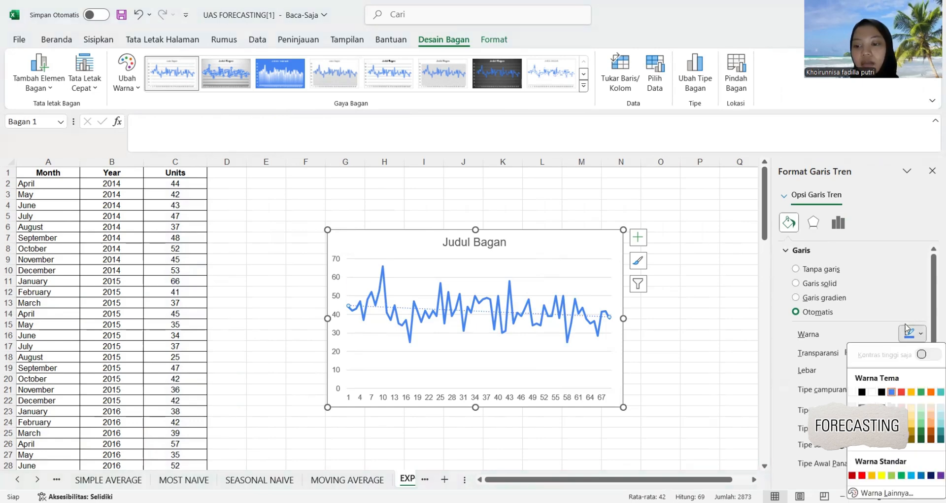
pyautogui.click(901, 393)
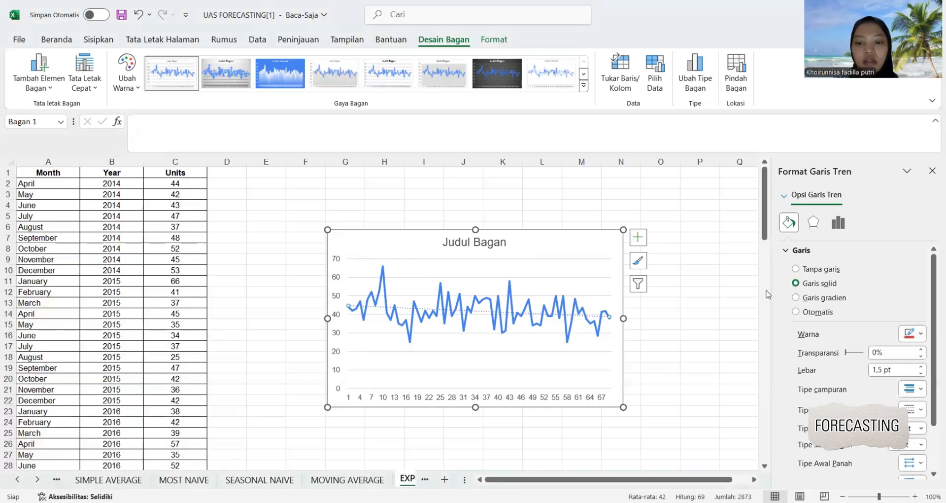
pyautogui.click(933, 170)
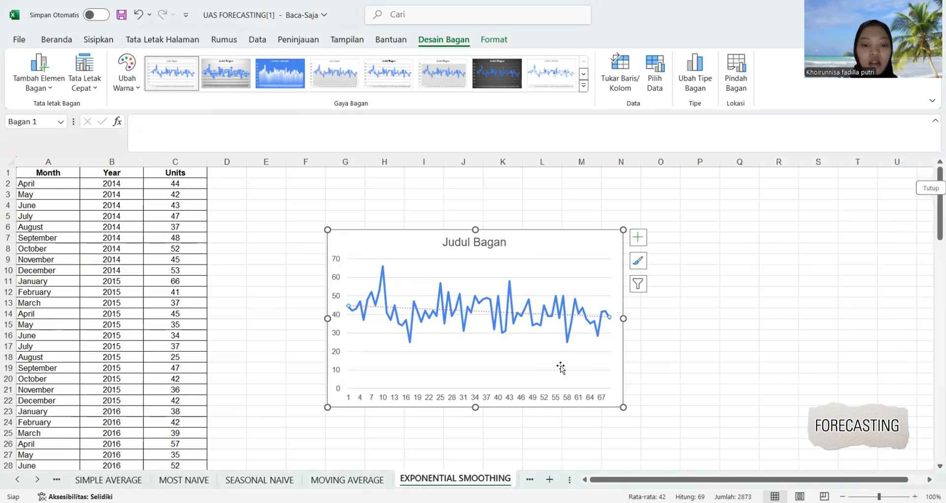
# On the LINEAR FORECASTING sheet, extend the months in column A from February down to December in row 70.
pyautogui.scroll(-4, 451, 365)
pyautogui.scroll(-20, 451, 365)
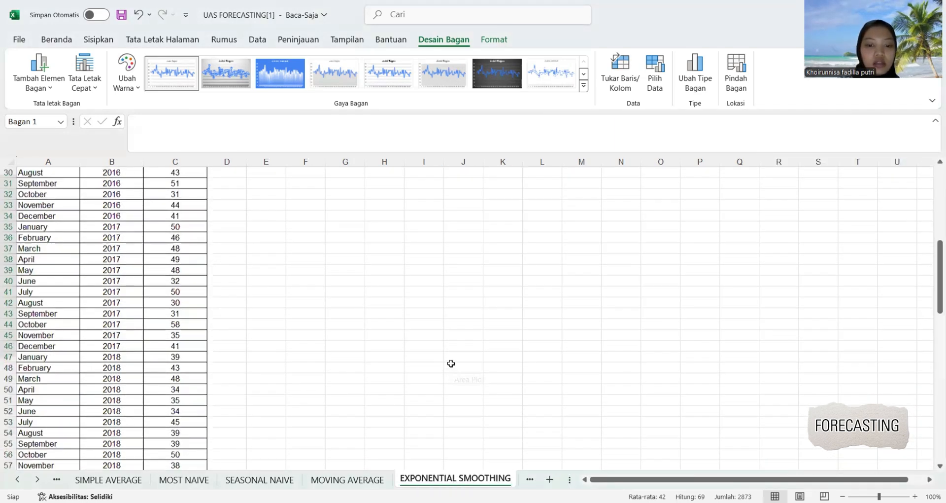
pyautogui.scroll(5, 451, 363)
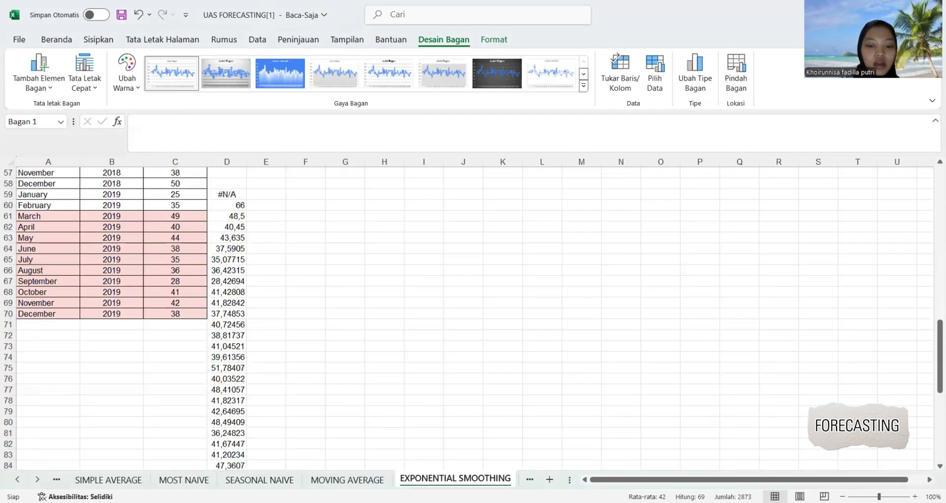
pyautogui.click(530, 479)
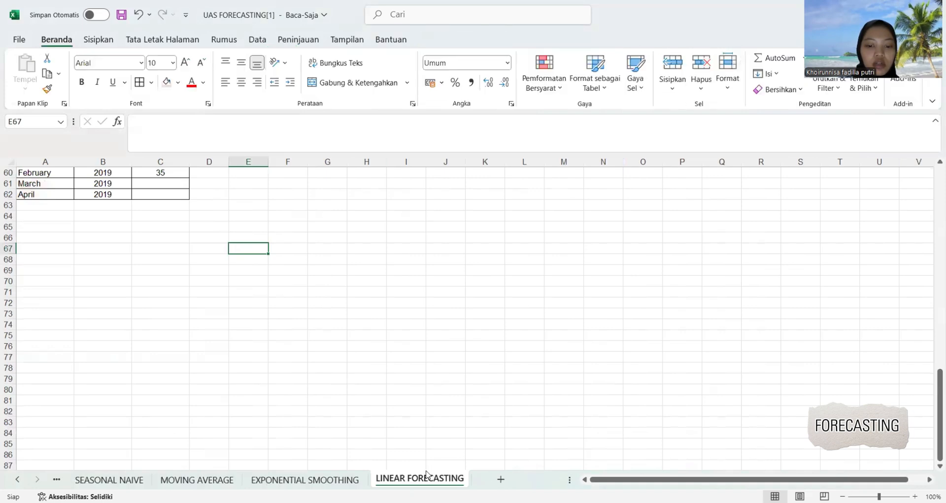
pyautogui.scroll(4, 330, 339)
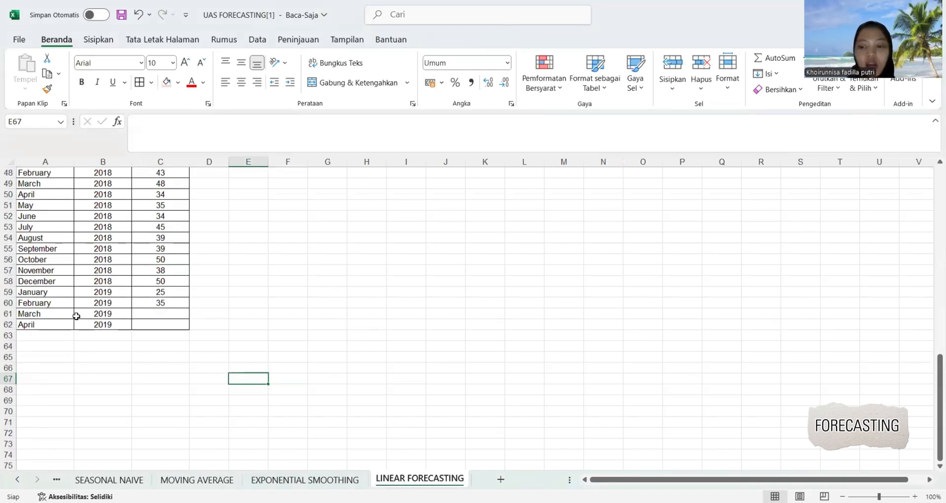
pyautogui.click(39, 302)
pyautogui.moveTo(73, 308); pyautogui.dragTo(73, 308)
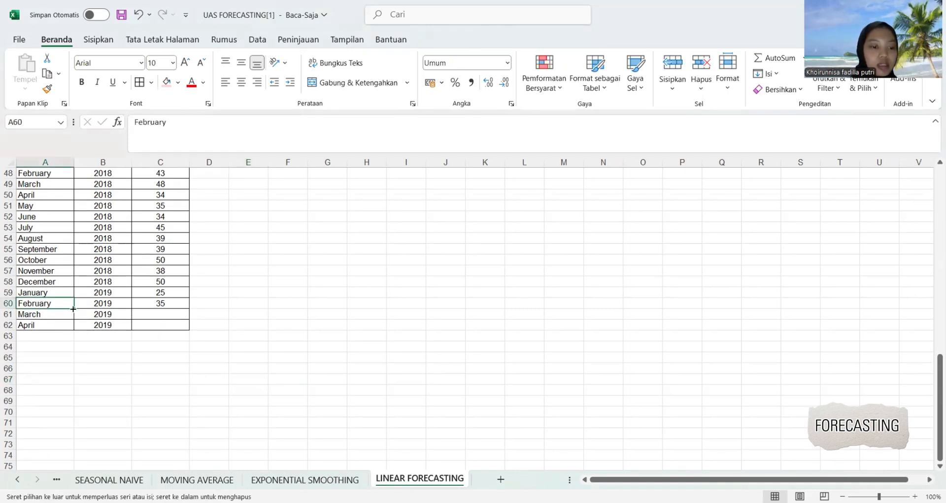
pyautogui.moveTo(65, 427); pyautogui.dragTo(64, 421)
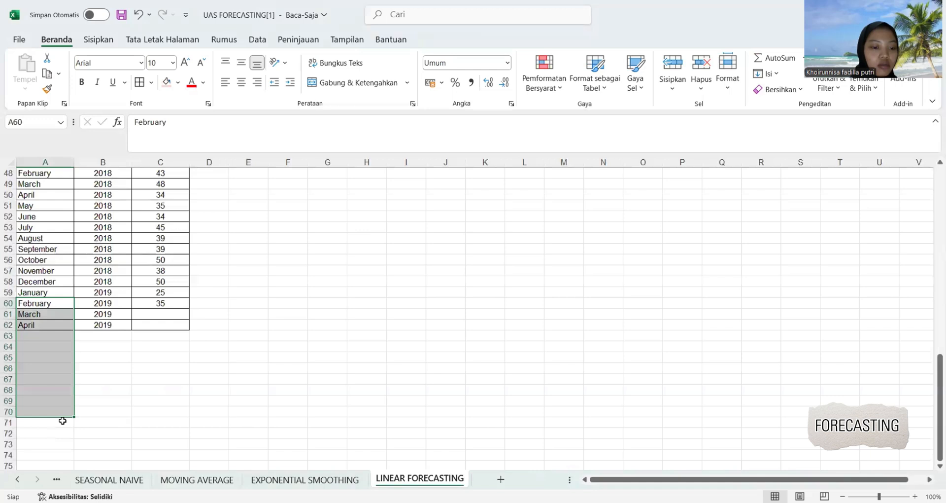
# Extend the year 2019 down to B70 and the empty bordered Units cells down to C70.
pyautogui.click(109, 325)
pyautogui.moveTo(130, 329); pyautogui.dragTo(131, 329)
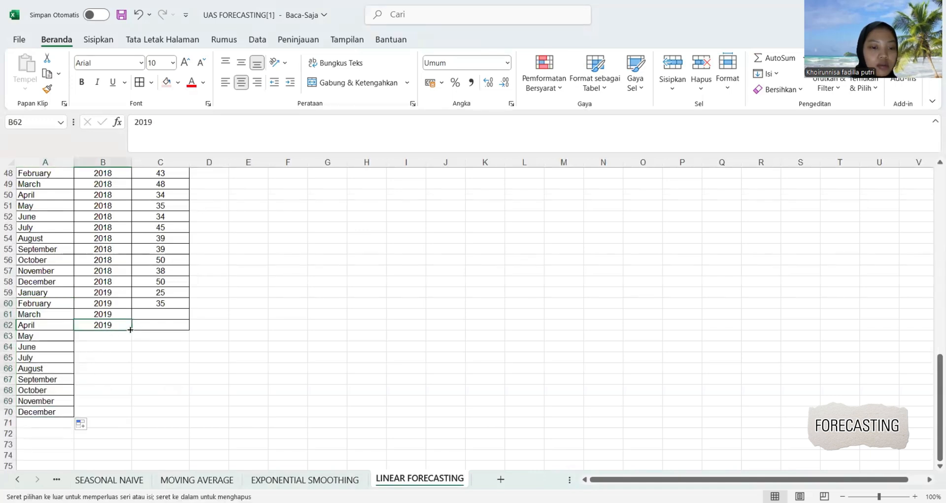
pyautogui.moveTo(121, 420); pyautogui.dragTo(121, 418)
pyautogui.moveTo(163, 323); pyautogui.dragTo(190, 418)
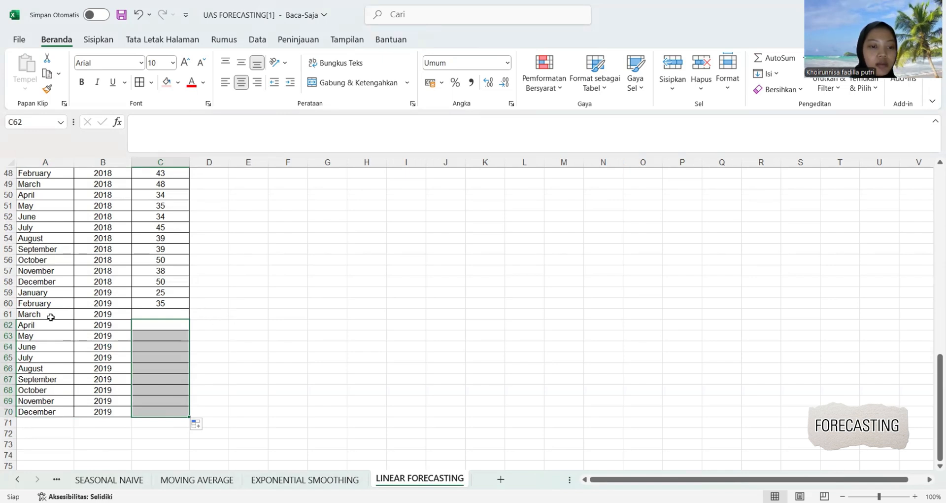
# Fill the March to December 2019 rows A61:C70 with light pink.
pyautogui.moveTo(49, 314); pyautogui.dragTo(182, 412)
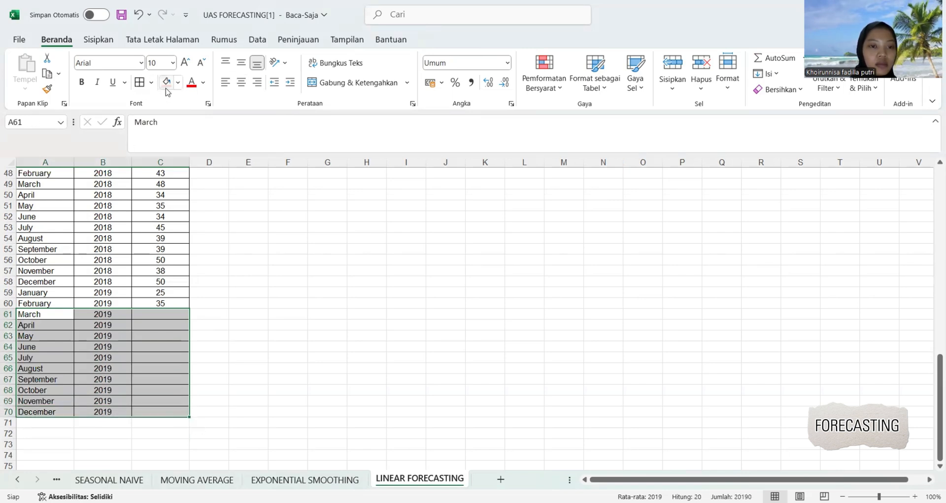
pyautogui.click(167, 83)
pyautogui.click(234, 284)
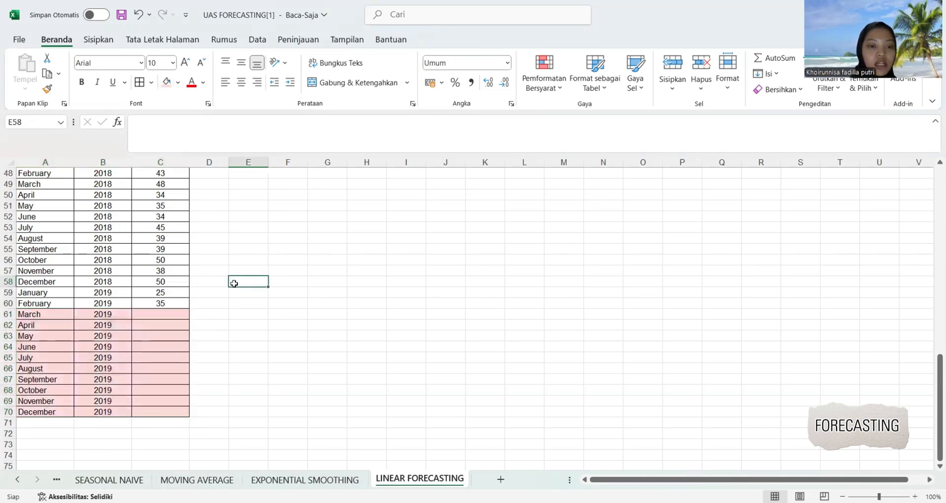
# Add the header Periode in cell D1, beside the Units header.
pyautogui.scroll(16, 234, 283)
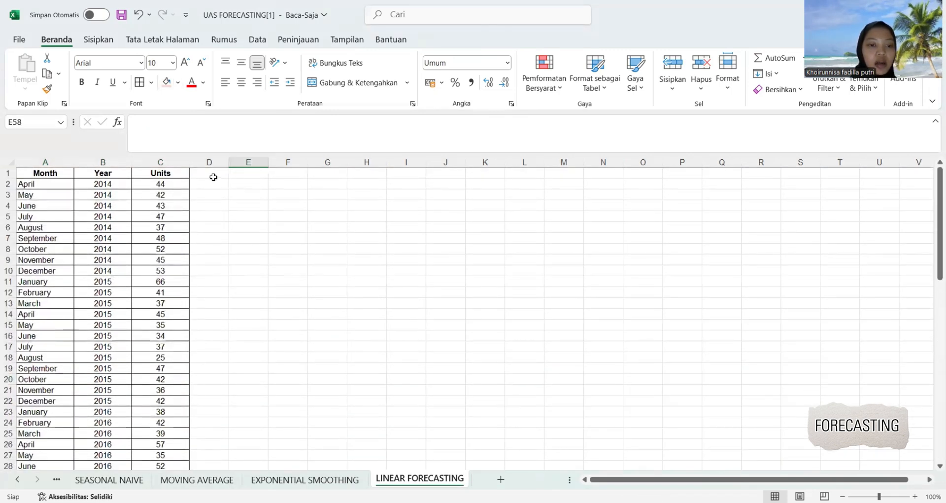
pyautogui.click(214, 176)
pyautogui.write('Period')
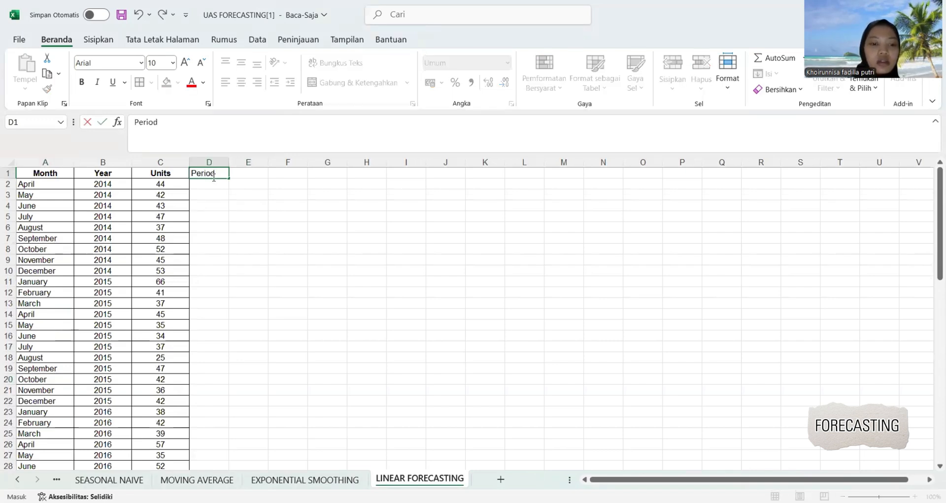
pyautogui.write('e')
pyautogui.click(249, 236)
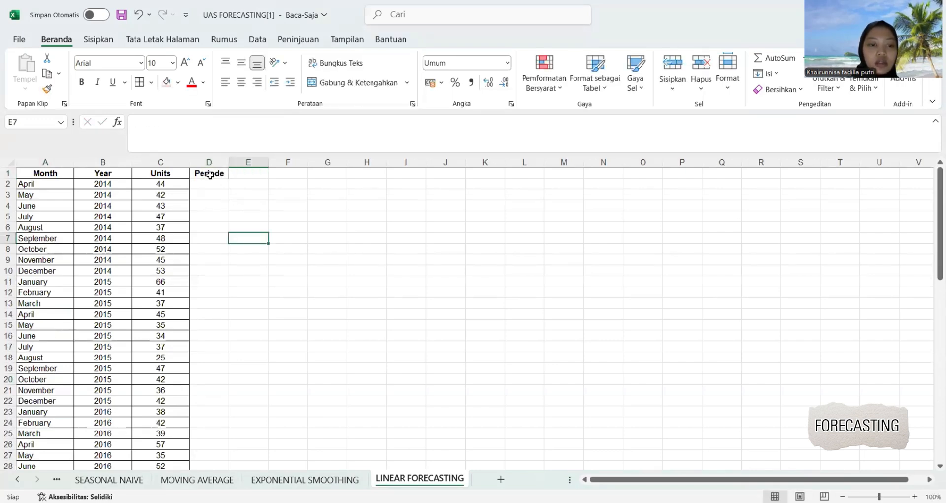
# Apply all borders to the Periode column cells D1:D70.
pyautogui.moveTo(209, 175); pyautogui.dragTo(208, 475)
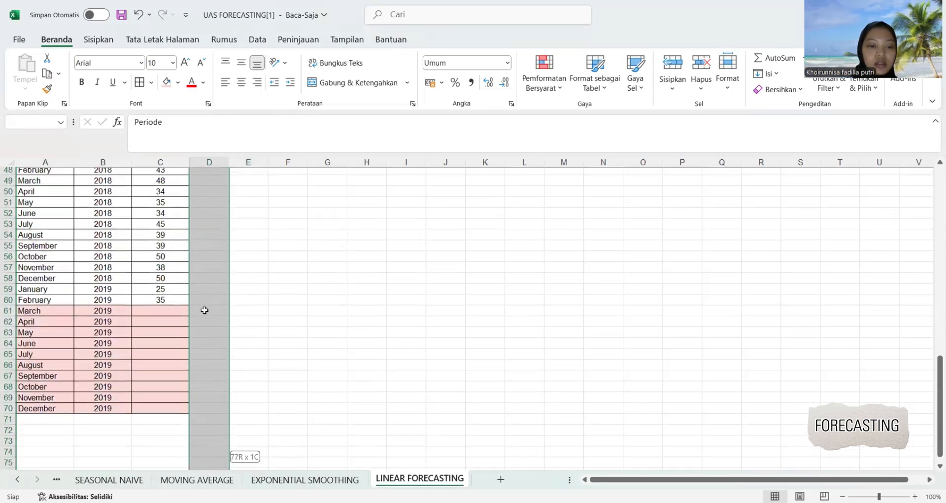
pyautogui.click(249, 385)
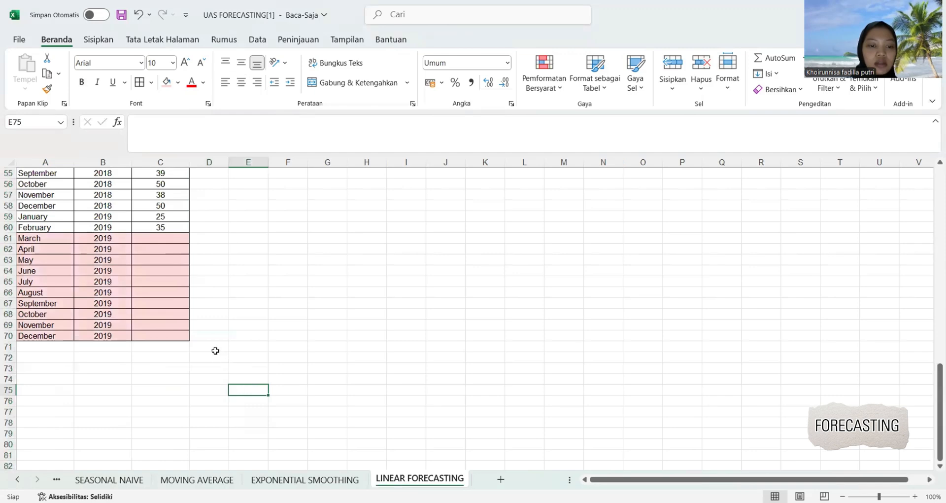
pyautogui.moveTo(214, 338); pyautogui.dragTo(212, 170)
pyautogui.moveTo(207, 92); pyautogui.dragTo(207, 92)
pyautogui.click(140, 82)
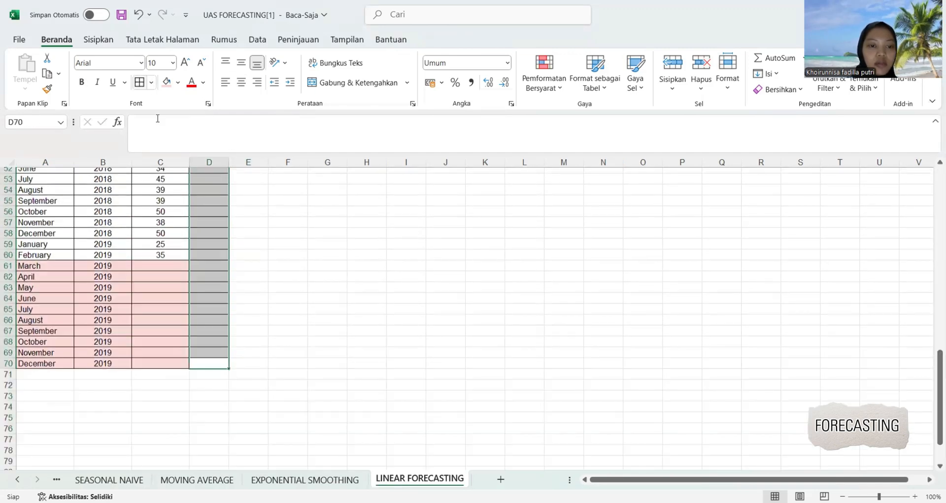
pyautogui.click(272, 290)
# Number the Periode column consecutively from 1 in D2 and 2 in D3 down to 69 in D70.
pyautogui.scroll(14, 272, 290)
pyautogui.scroll(2, 273, 290)
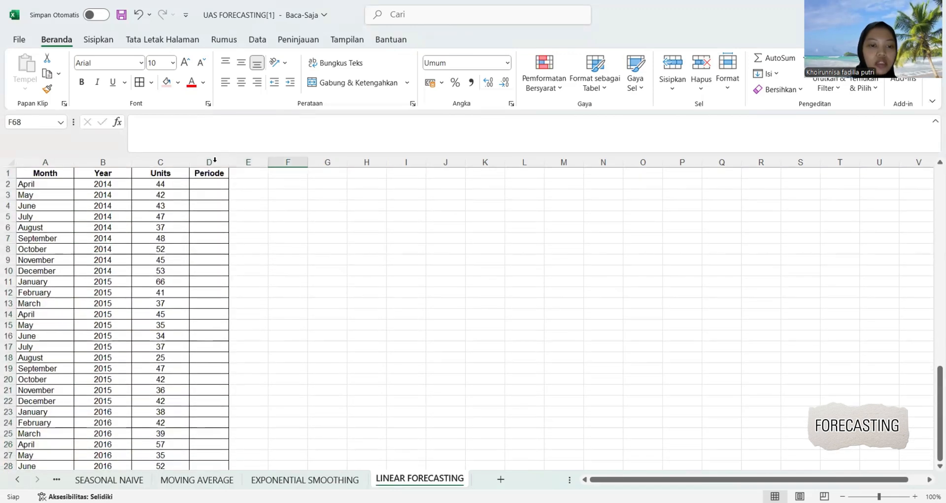
pyautogui.click(207, 184)
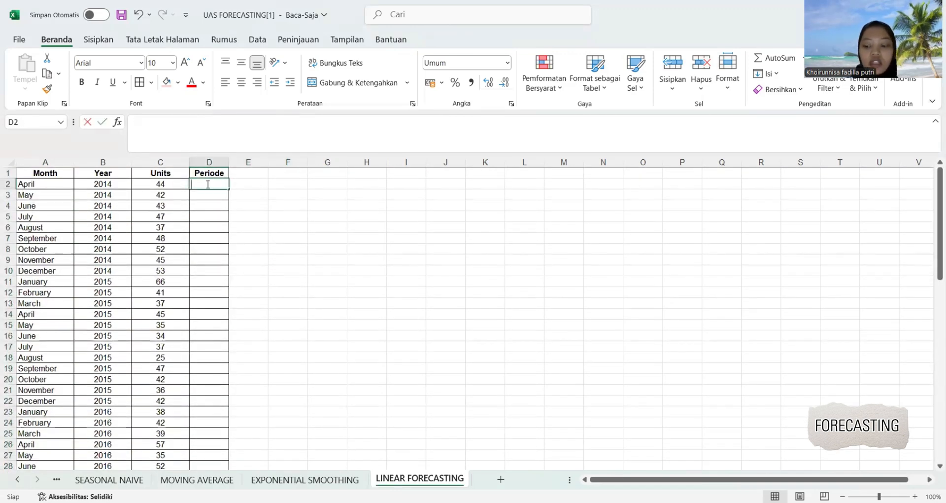
pyautogui.write('1')
pyautogui.press('Return')
pyautogui.write('2')
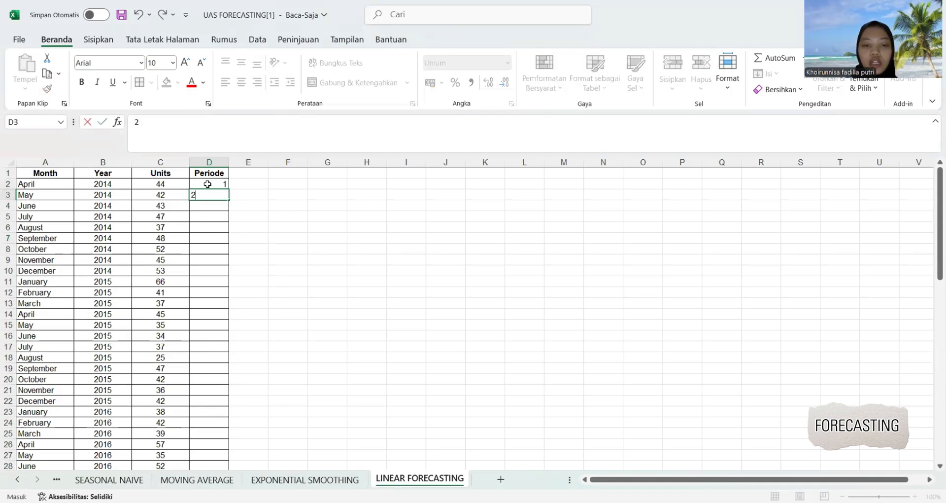
pyautogui.press('Return')
pyautogui.moveTo(208, 186); pyautogui.dragTo(222, 468)
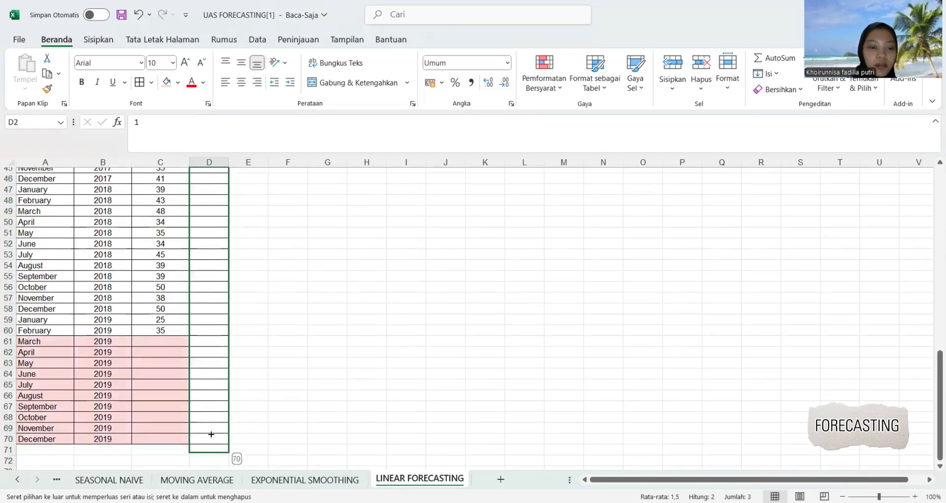
pyautogui.moveTo(211, 434); pyautogui.dragTo(211, 432)
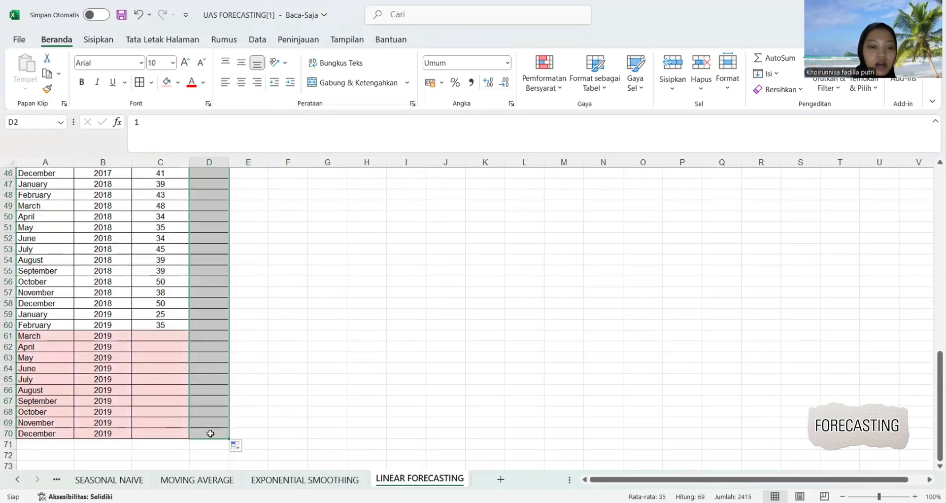
pyautogui.click(307, 379)
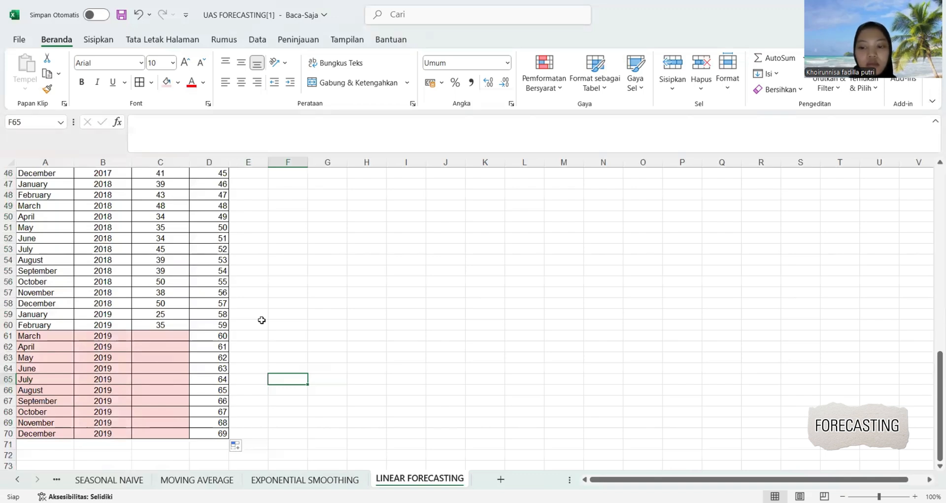
# Start a FORECAST.LINEAR formula in the March 2019 Units cell C61 with its period D61 as the x value.
pyautogui.click(150, 337)
pyautogui.write('=')
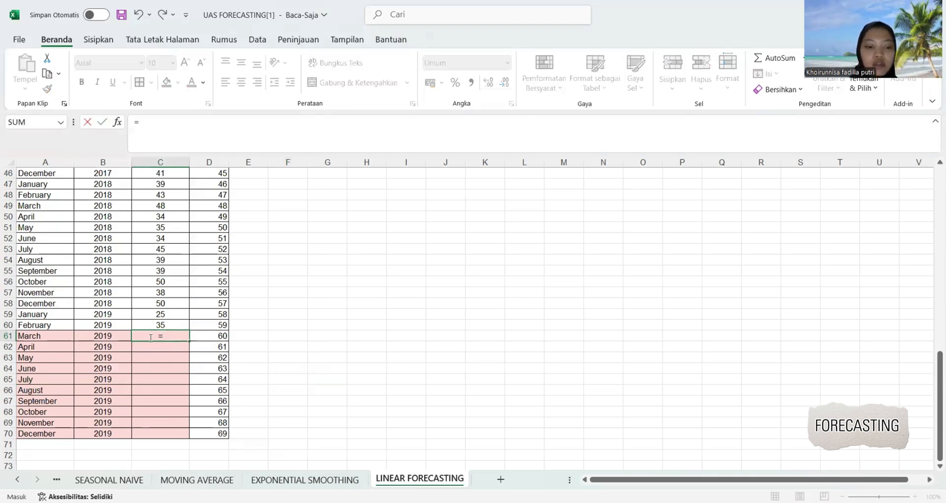
pyautogui.write('for')
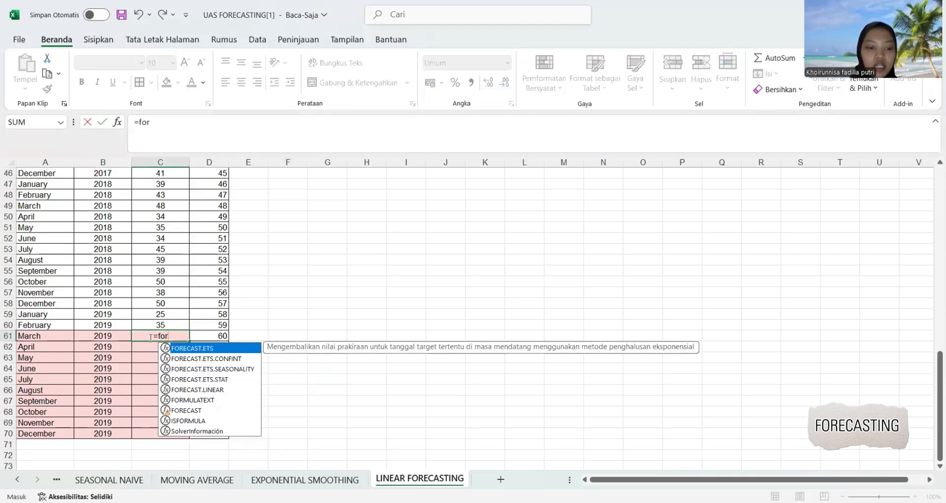
pyautogui.click(192, 389)
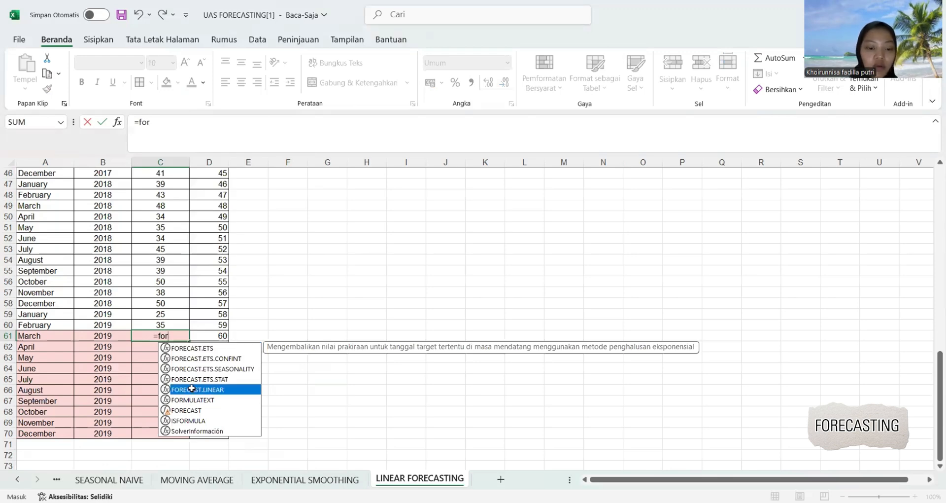
pyautogui.doubleClick(192, 390)
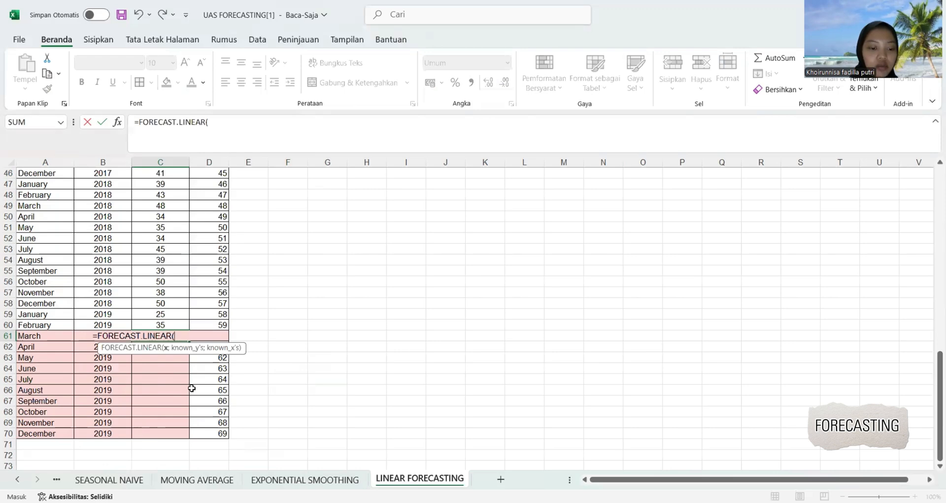
pyautogui.write('D')
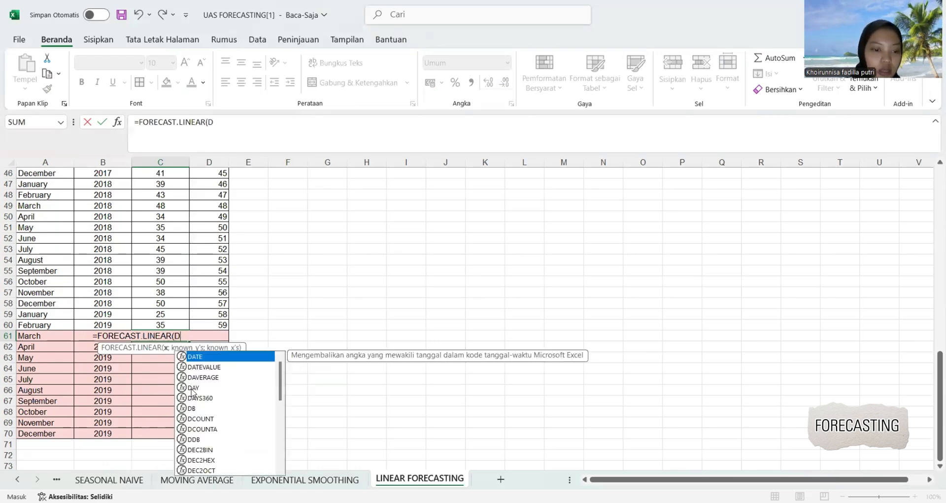
pyautogui.press('BackSpace')
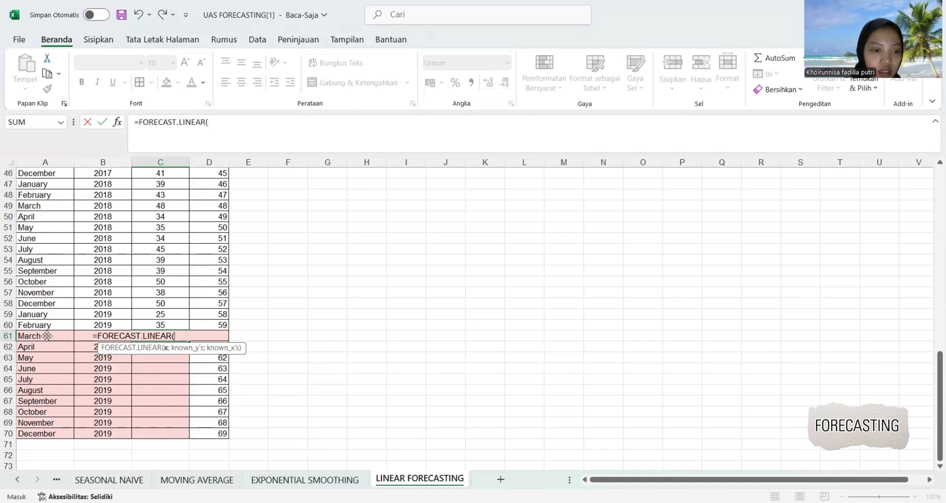
pyautogui.click(214, 326)
pyautogui.press('Down')
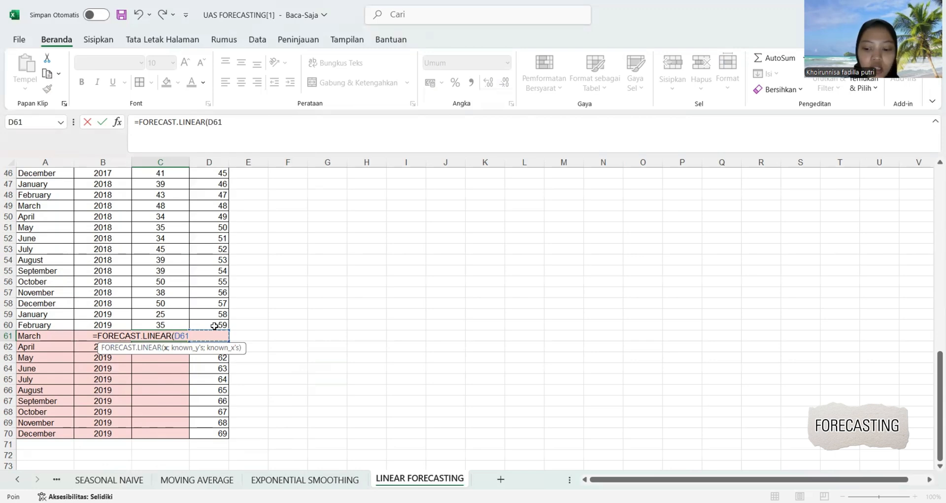
pyautogui.write(';')
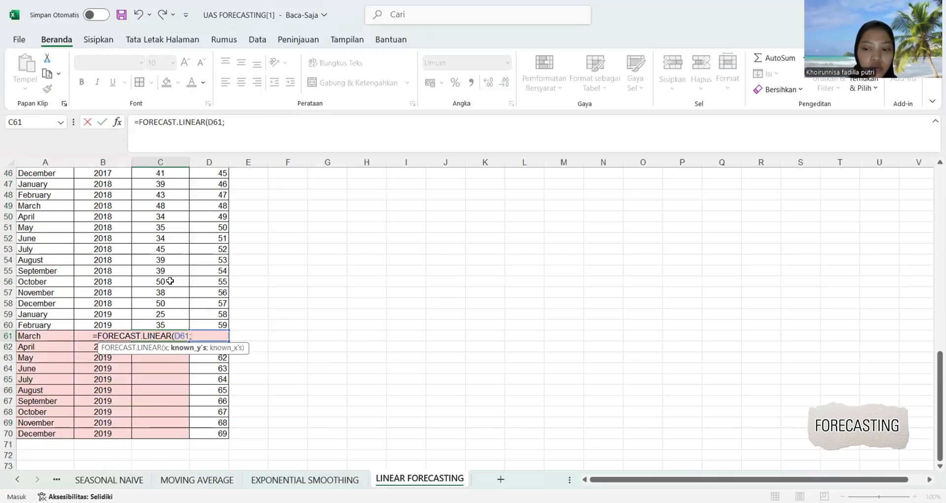
# Add the historical Units range as the formula's known_y's, locked as the absolute reference $C$2:$C$60.
pyautogui.scroll(1, 170, 281)
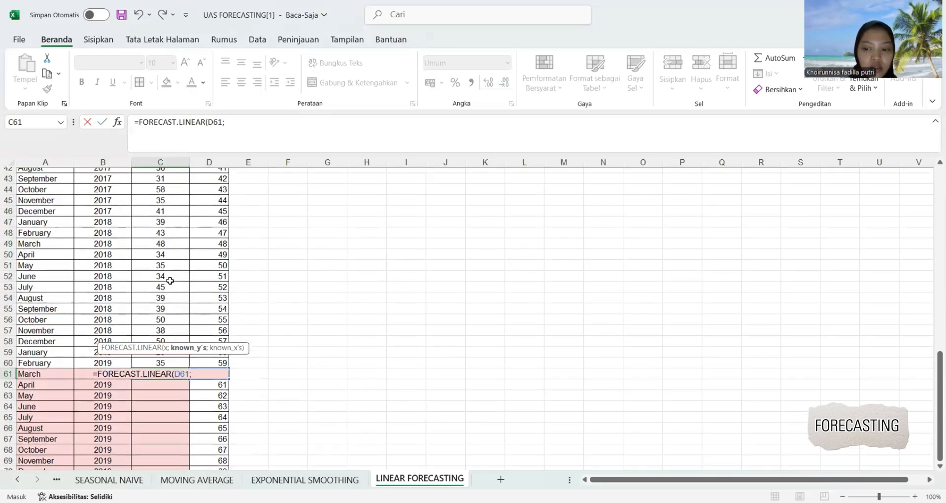
pyautogui.scroll(3, 170, 281)
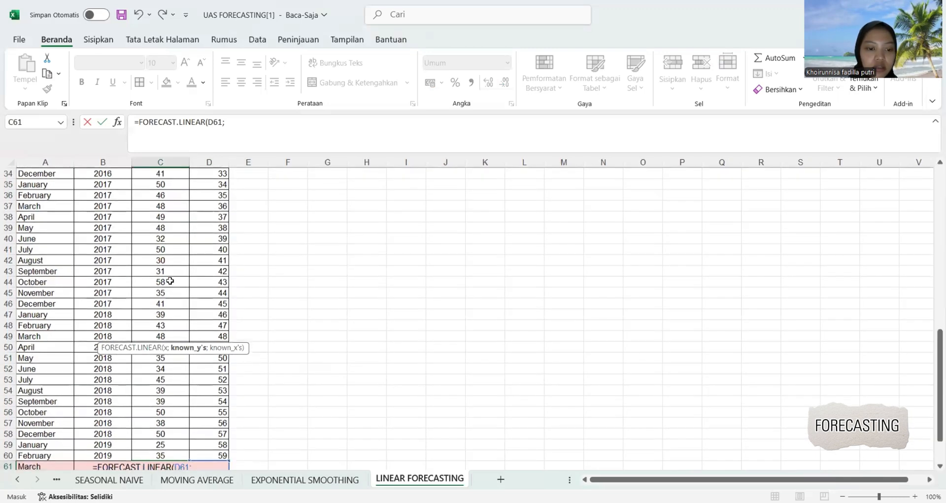
pyautogui.scroll(-1, 170, 281)
pyautogui.scroll(7, 170, 281)
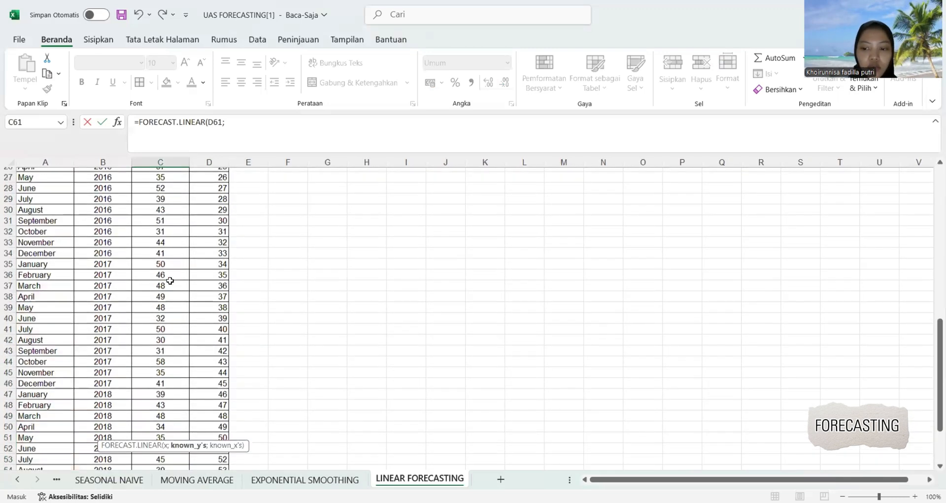
pyautogui.scroll(5, 170, 281)
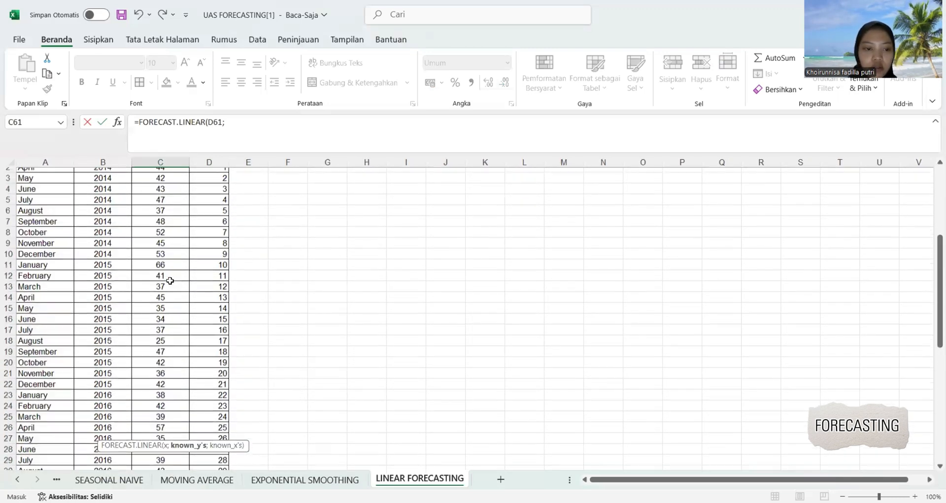
pyautogui.click(159, 184)
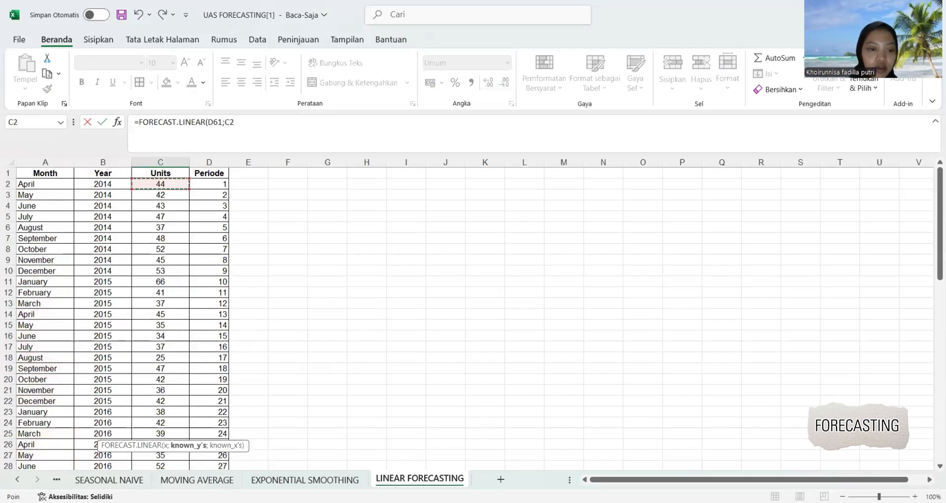
pyautogui.moveTo(159, 184); pyautogui.dragTo(163, 344)
pyautogui.moveTo(162, 344); pyautogui.dragTo(163, 344)
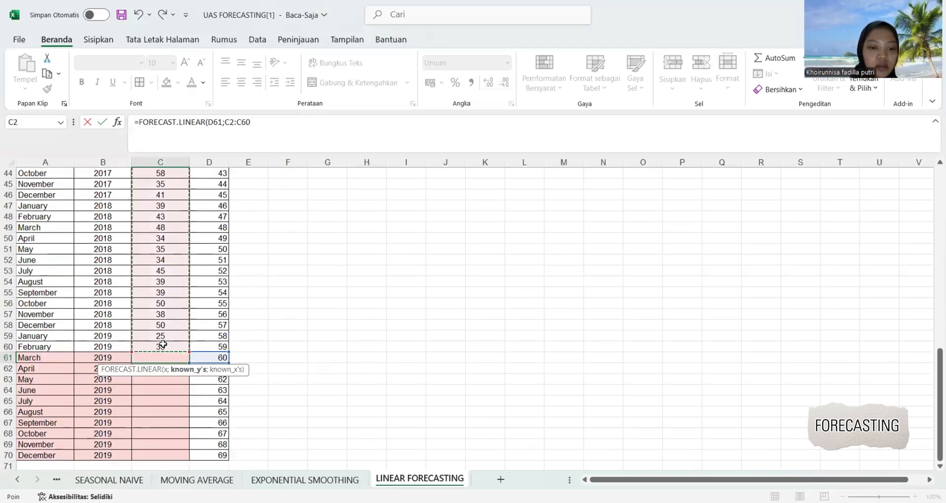
pyautogui.press('F4')
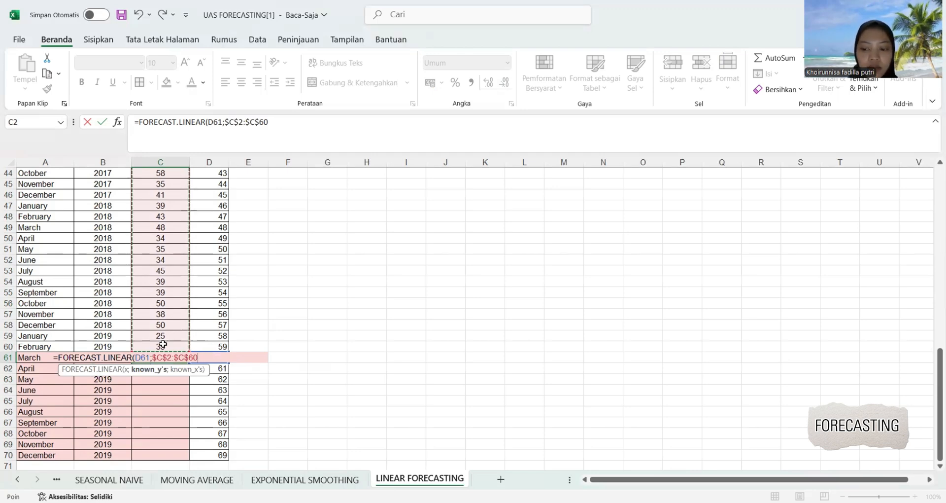
pyautogui.write(';')
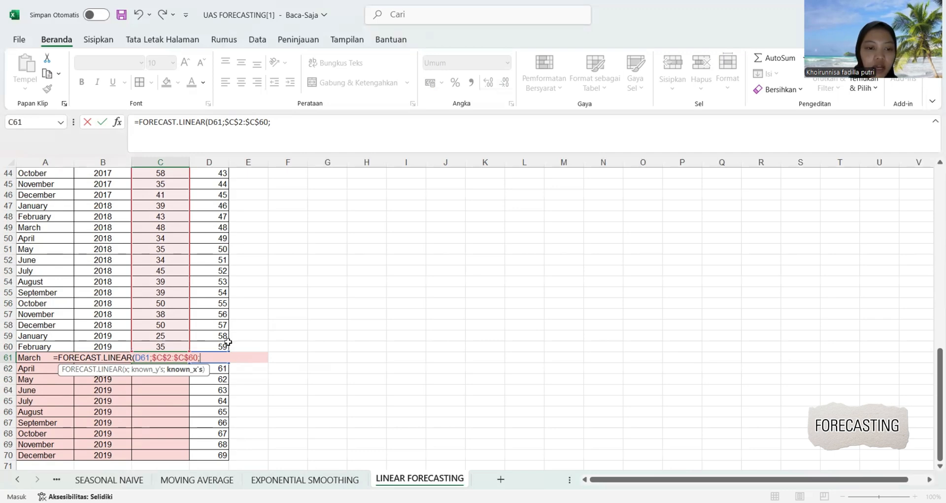
# Add the absolute Periode range $D$2:$D$60 as known_x's and complete the March forecast formula.
pyautogui.scroll(14, 194, 271)
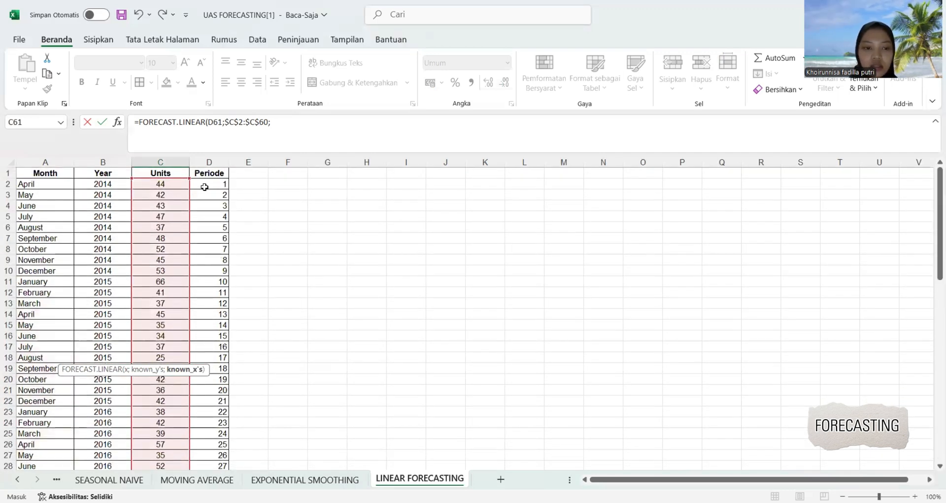
pyautogui.click(204, 187)
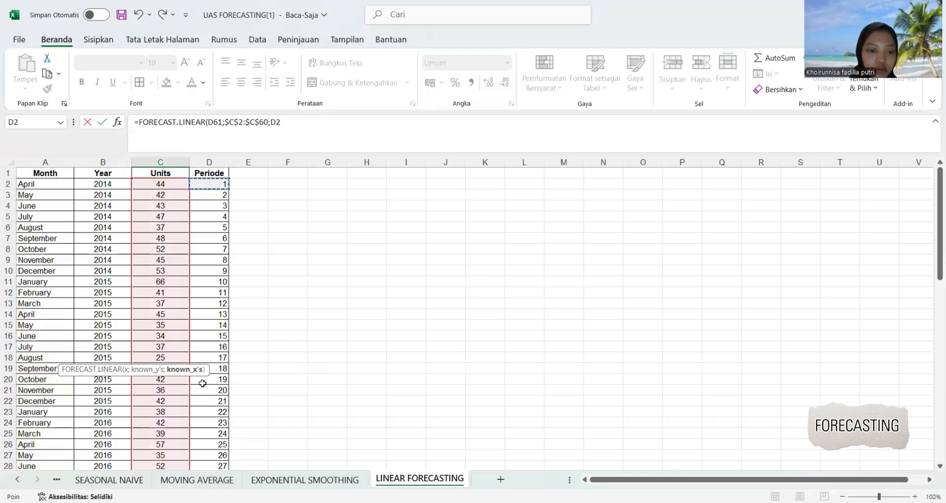
pyautogui.hotkey('ctrl', 'shift', 'Down')
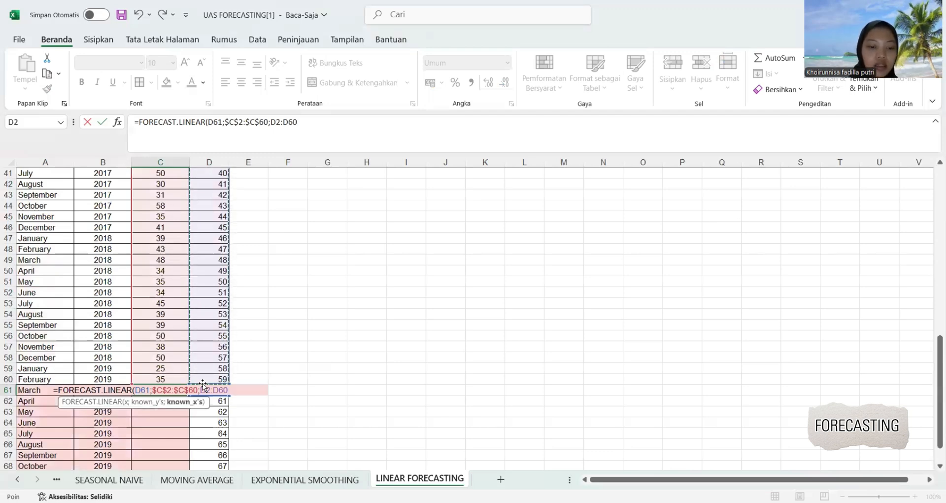
pyautogui.press('F4')
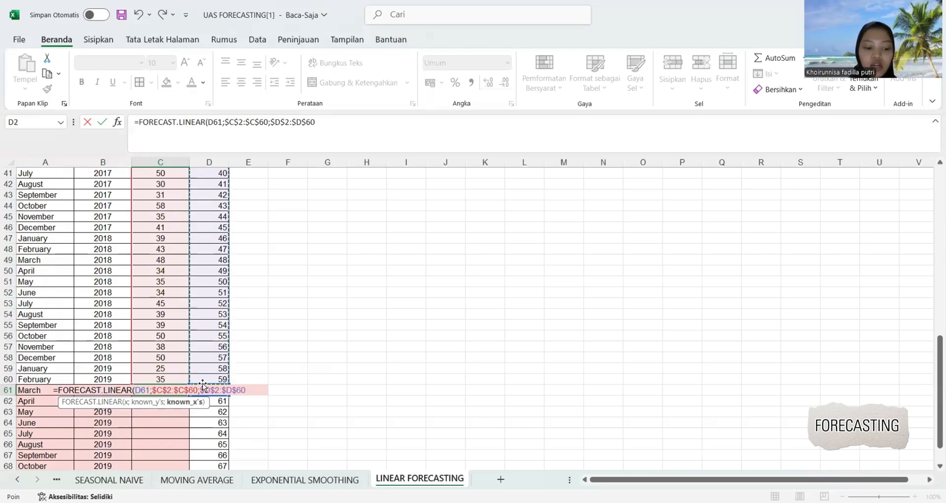
pyautogui.press('Return')
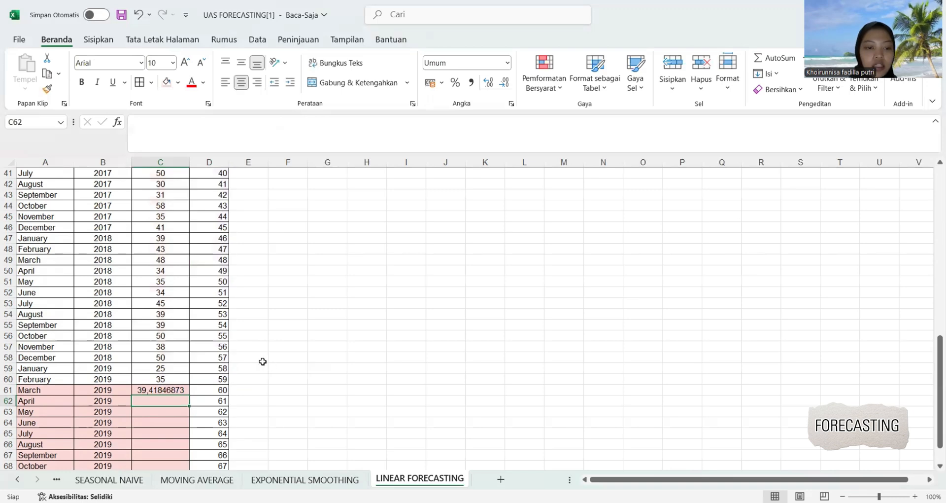
# Copy the March forecast formula from C61 down through December 2019 in C70.
pyautogui.scroll(-3, 261, 361)
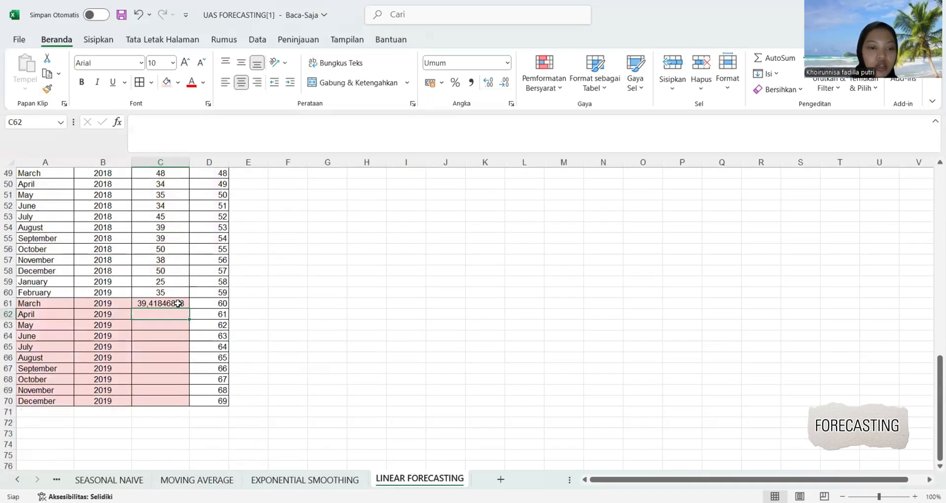
pyautogui.click(178, 302)
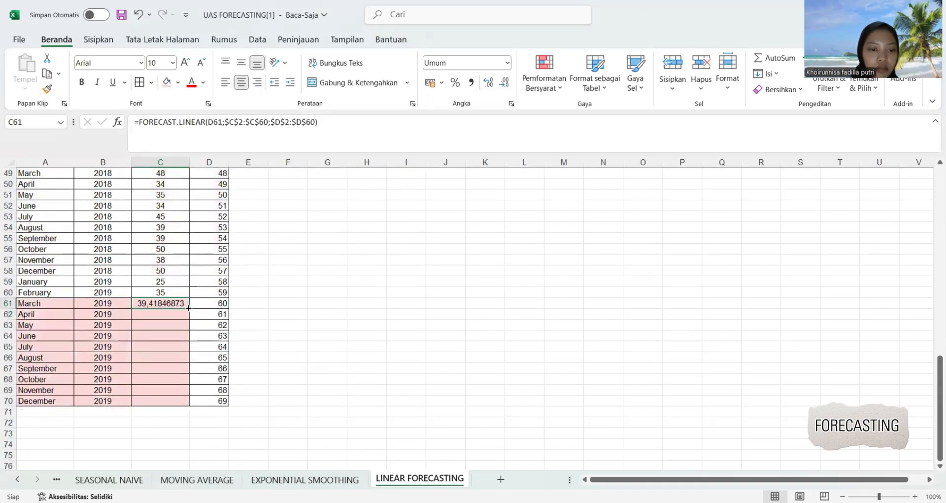
pyautogui.moveTo(189, 308); pyautogui.dragTo(188, 404)
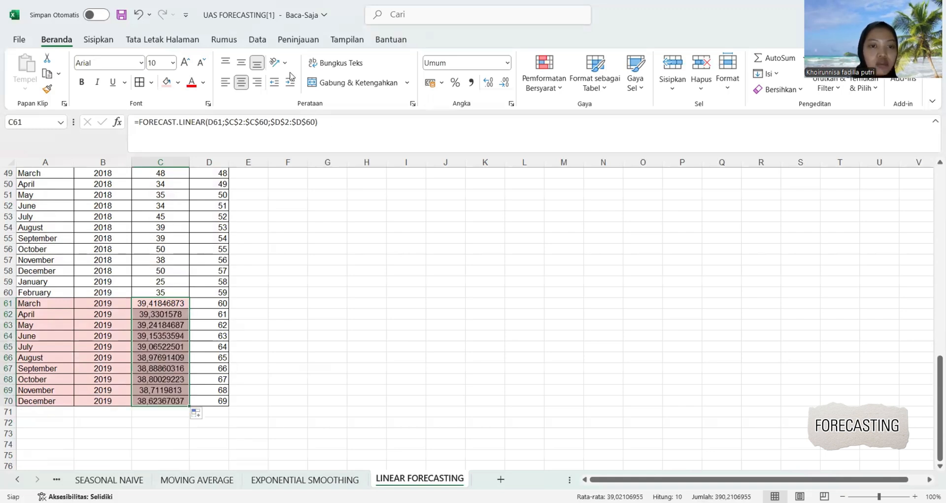
# Reduce the forecast values in C61:C70 to zero decimal places.
pyautogui.click(505, 83)
pyautogui.click(505, 83)
pyautogui.click(504, 83)
pyautogui.click(505, 83)
pyautogui.click(505, 83)
pyautogui.click(504, 83)
pyautogui.click(505, 82)
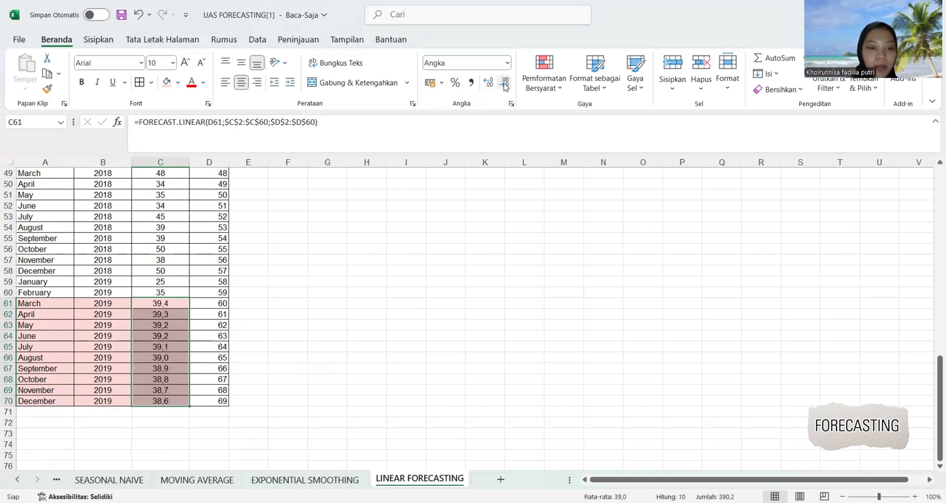
pyautogui.click(505, 83)
pyautogui.click(372, 365)
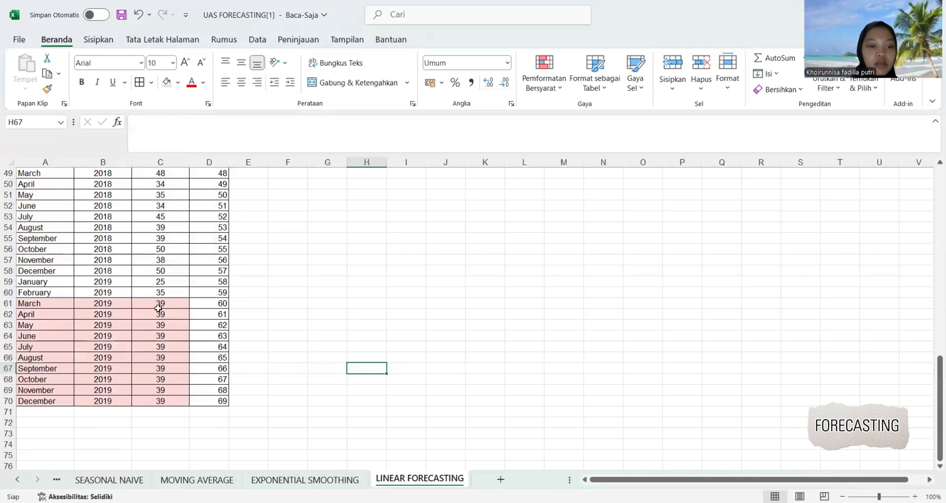
# Enter 39 for both 13-Mar and 13-Apr in the Linear Forecasting row of the TABEL SOAL sheet.
pyautogui.click(57, 480)
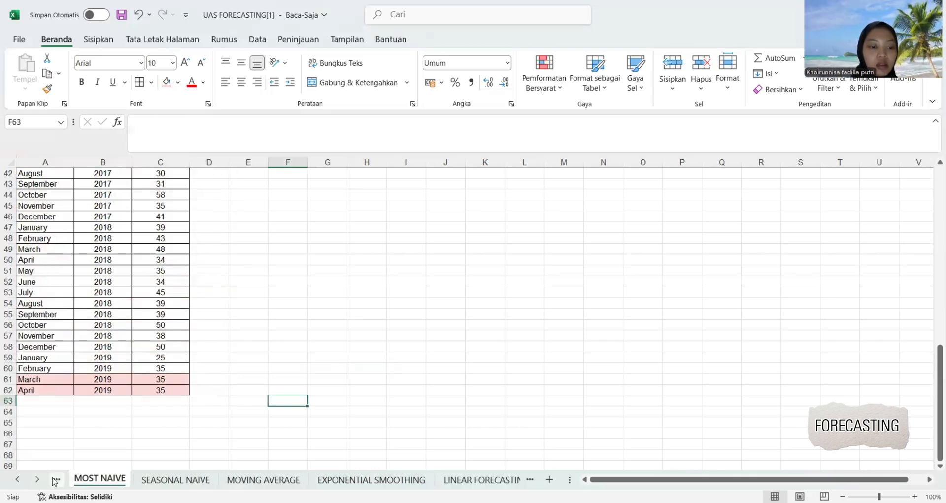
pyautogui.click(56, 479)
pyautogui.click(57, 479)
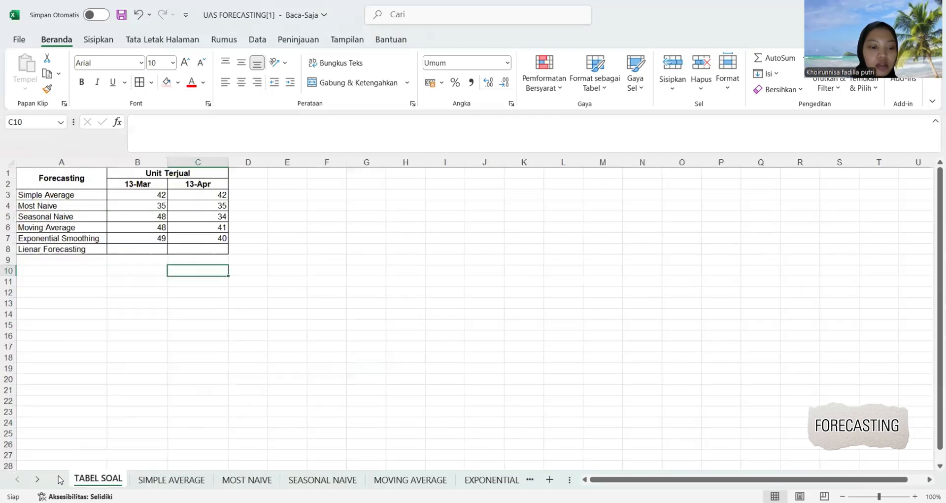
pyautogui.click(150, 251)
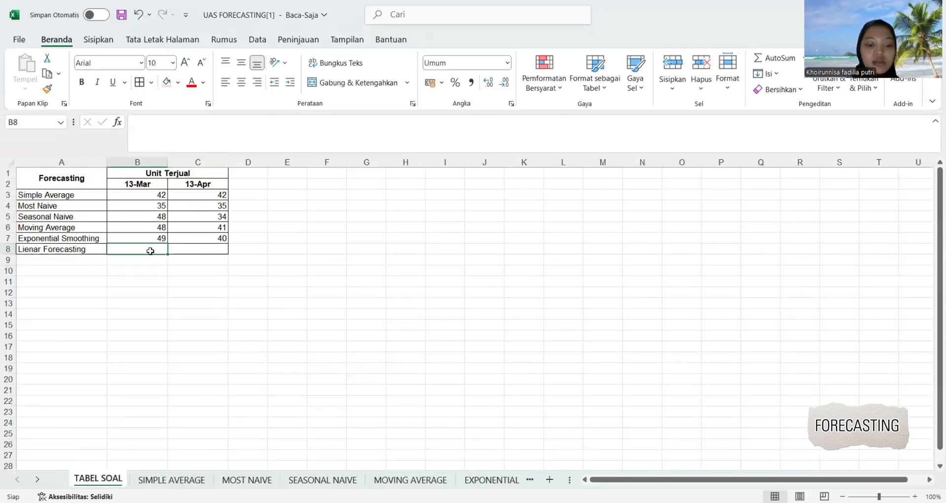
pyautogui.write('39')
pyautogui.press('Tab')
pyautogui.write('3')
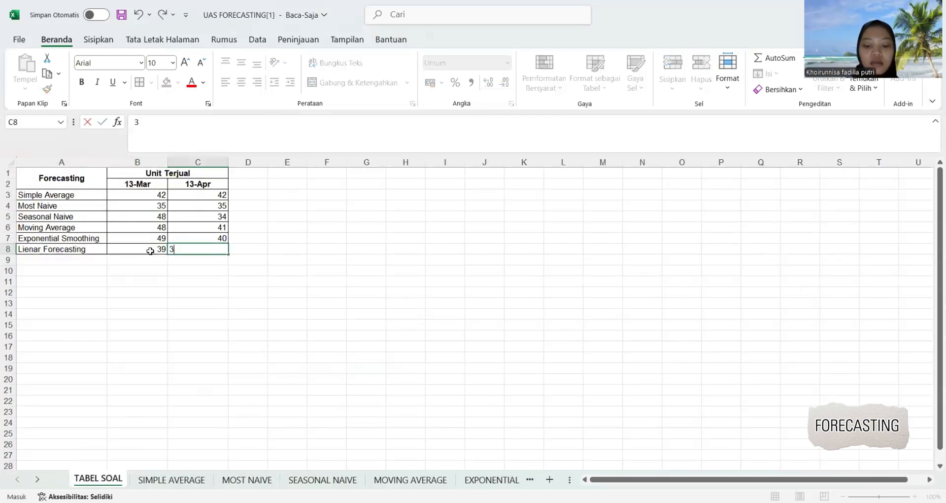
pyautogui.write('9')
pyautogui.click(290, 323)
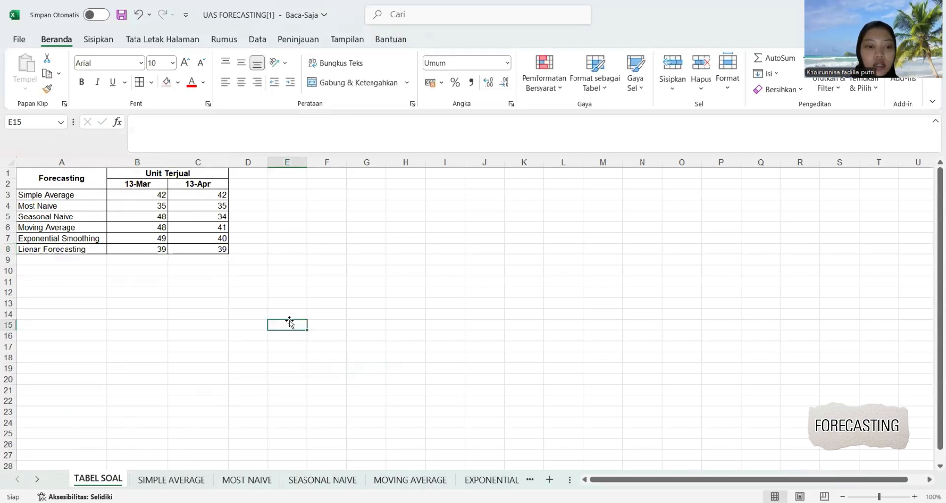
# Insert a line chart of the Units values C2:C70 on the LINEAR FORECASTING sheet.
pyautogui.click(532, 480)
pyautogui.click(531, 481)
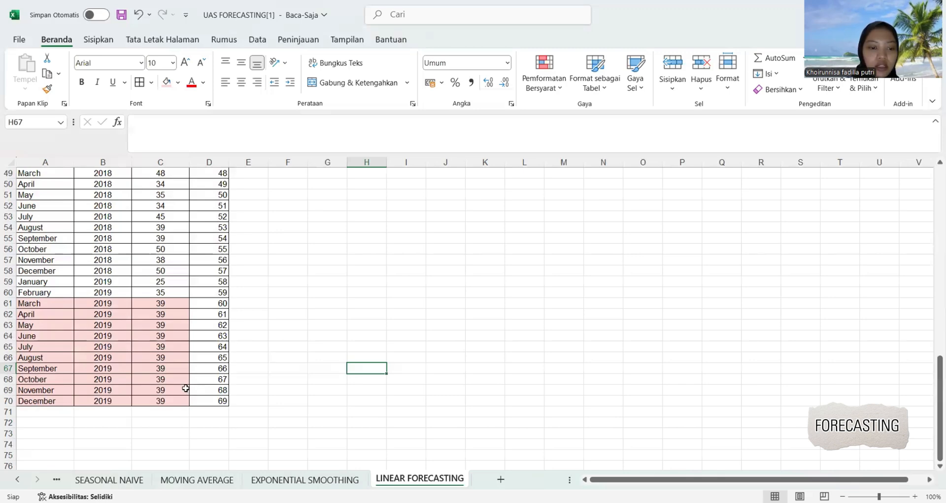
pyautogui.moveTo(176, 400); pyautogui.dragTo(152, 179)
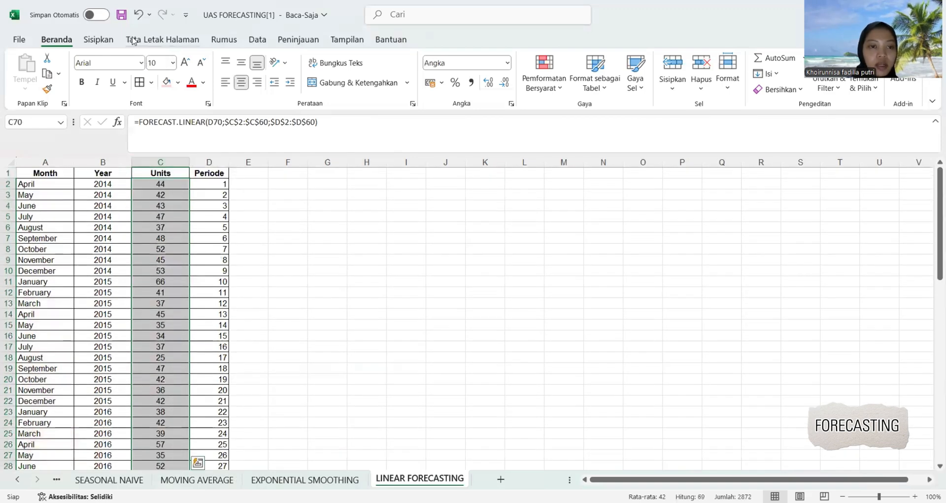
pyautogui.click(98, 40)
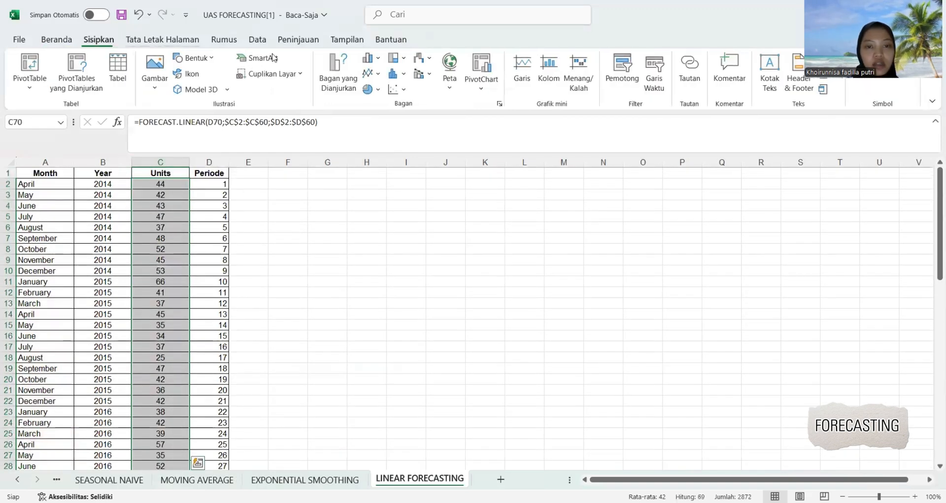
pyautogui.click(372, 73)
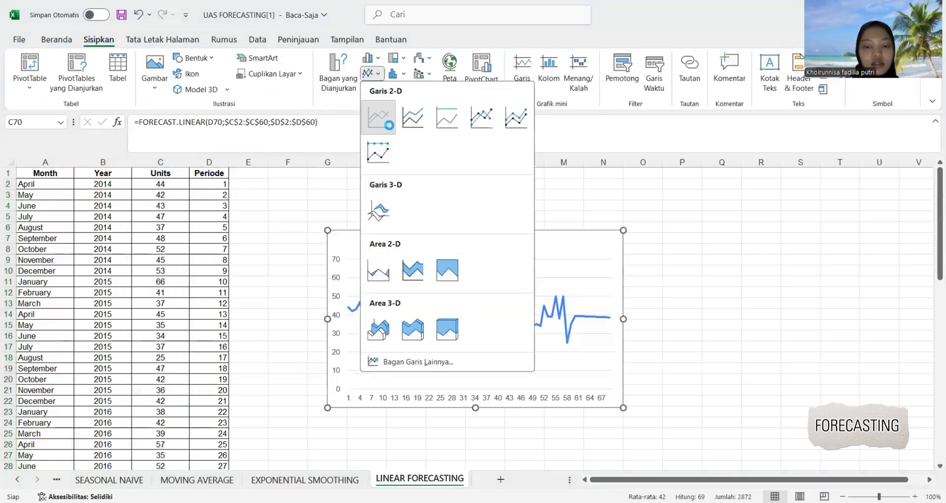
# Add a linear trendline to the chart's Units series and colour its line red.
pyautogui.rightClick(556, 311)
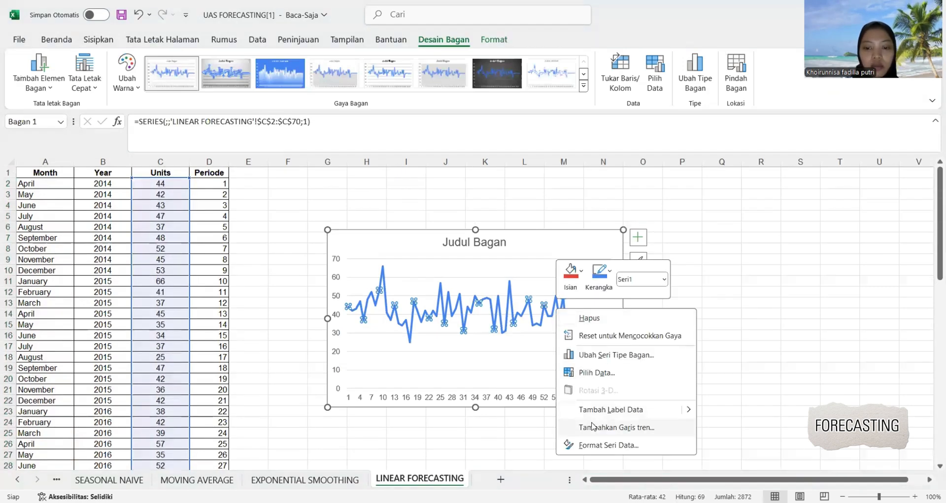
pyautogui.click(593, 426)
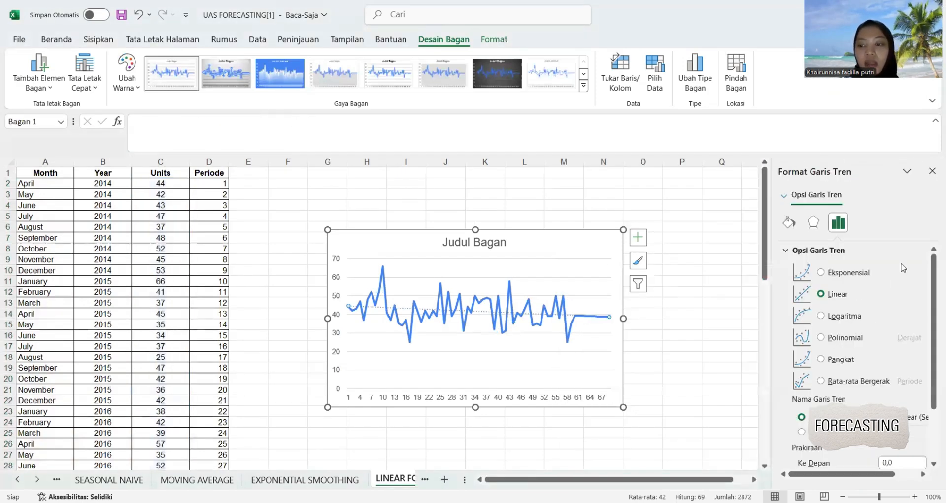
pyautogui.click(789, 222)
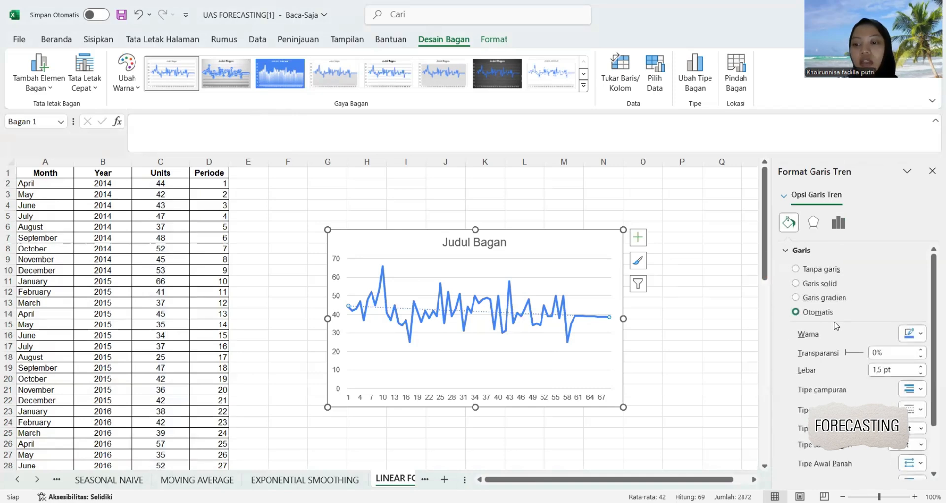
pyautogui.click(914, 336)
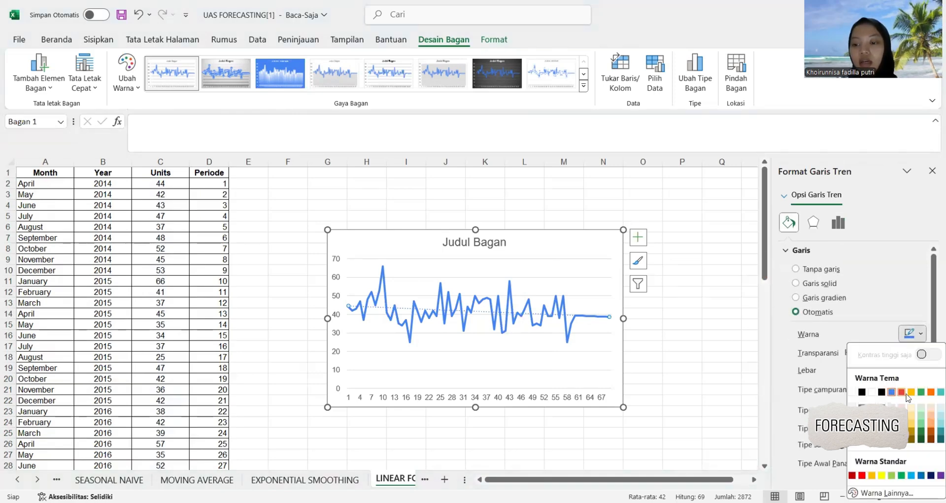
pyautogui.click(902, 392)
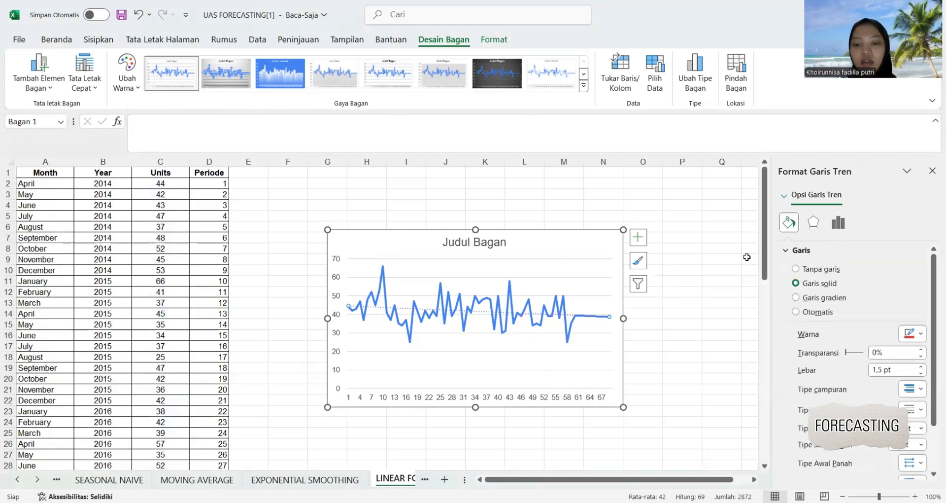
pyautogui.click(747, 256)
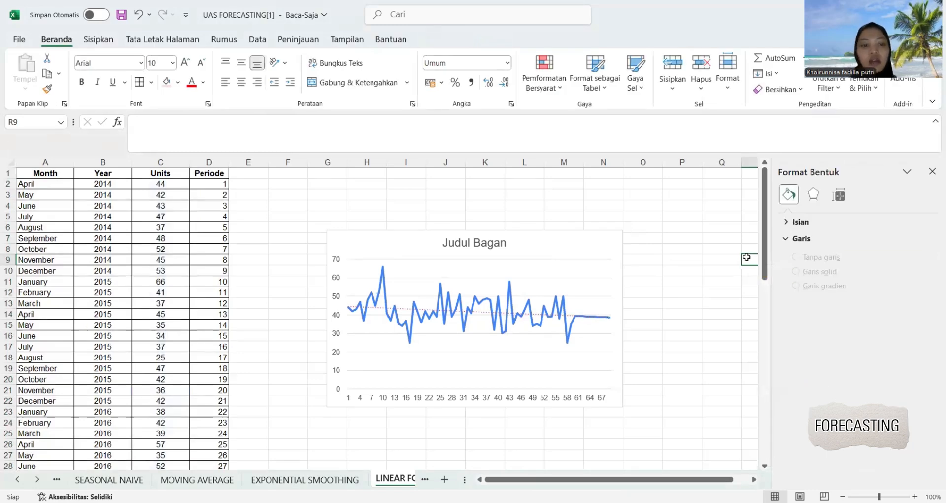
pyautogui.scroll(-9, 437, 258)
pyautogui.scroll(-11, 437, 258)
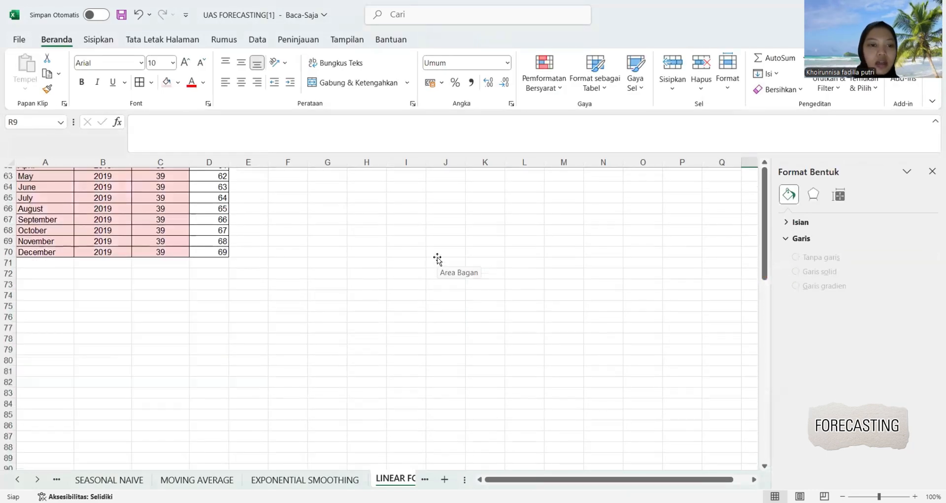
pyautogui.scroll(9, 437, 258)
pyautogui.scroll(5, 437, 258)
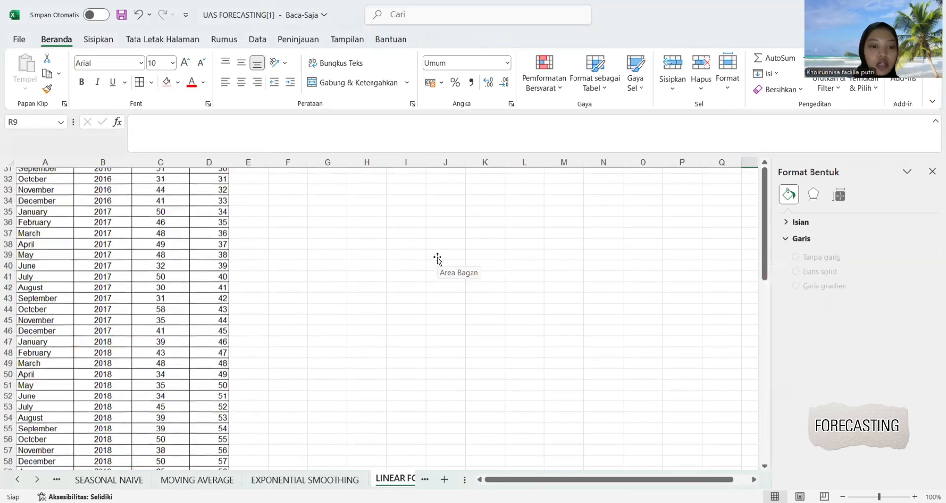
pyautogui.scroll(-9, 437, 258)
pyautogui.scroll(8, 437, 258)
pyautogui.scroll(7, 298, 465)
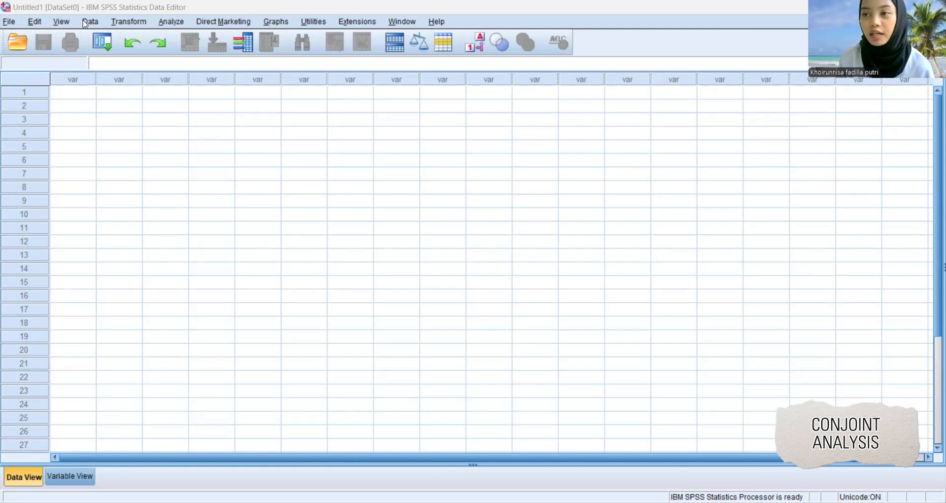
# Switch to IBM SPSS Statistics, start generating an orthogonal design and add a factor named merek.
pyautogui.click(90, 22)
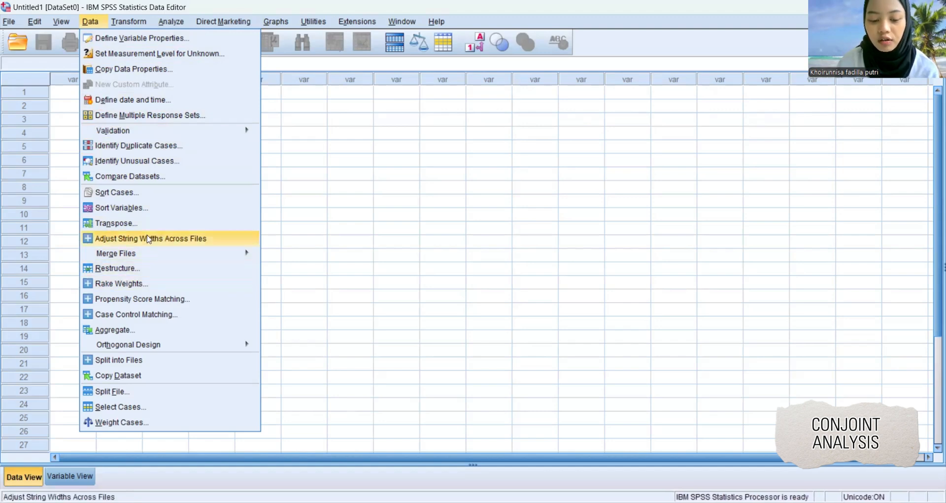
pyautogui.moveTo(176, 348)
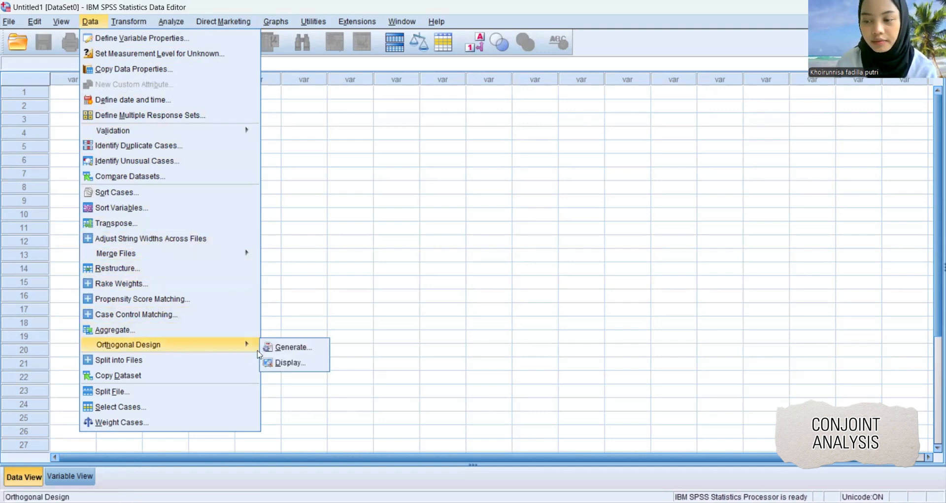
pyautogui.click(283, 346)
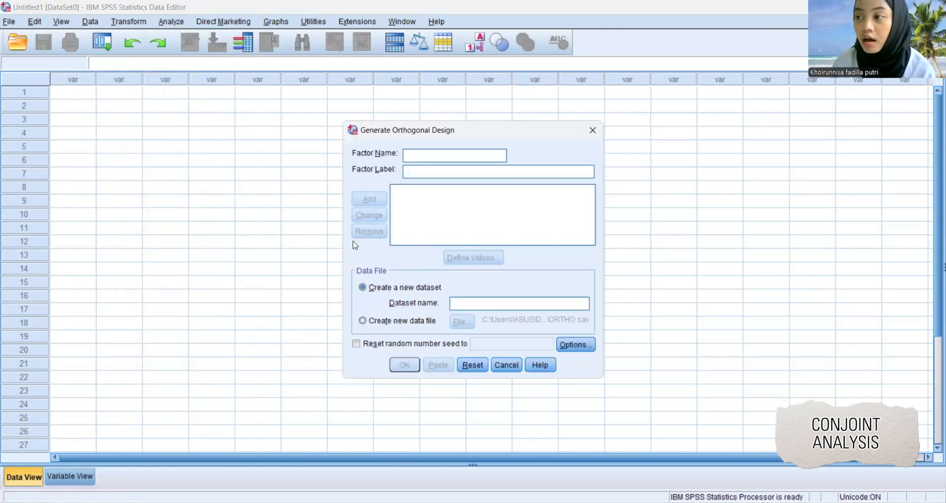
pyautogui.write('m')
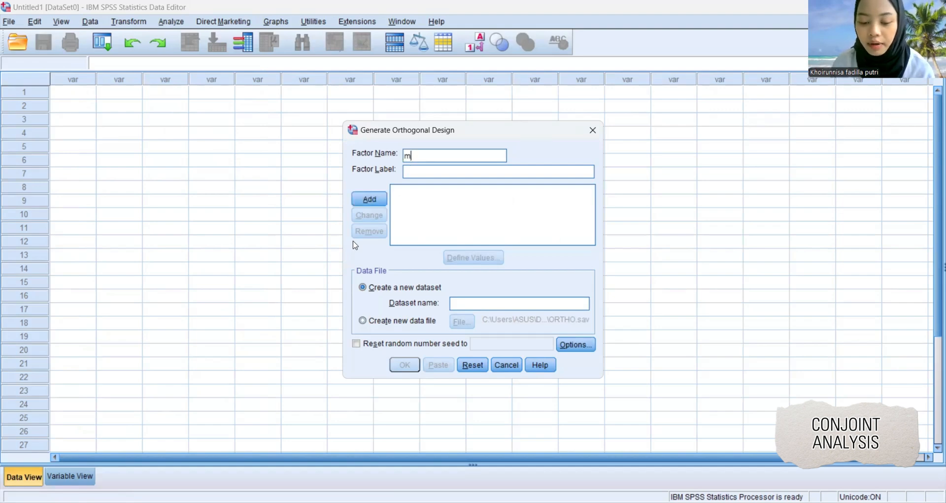
pyautogui.write('erek')
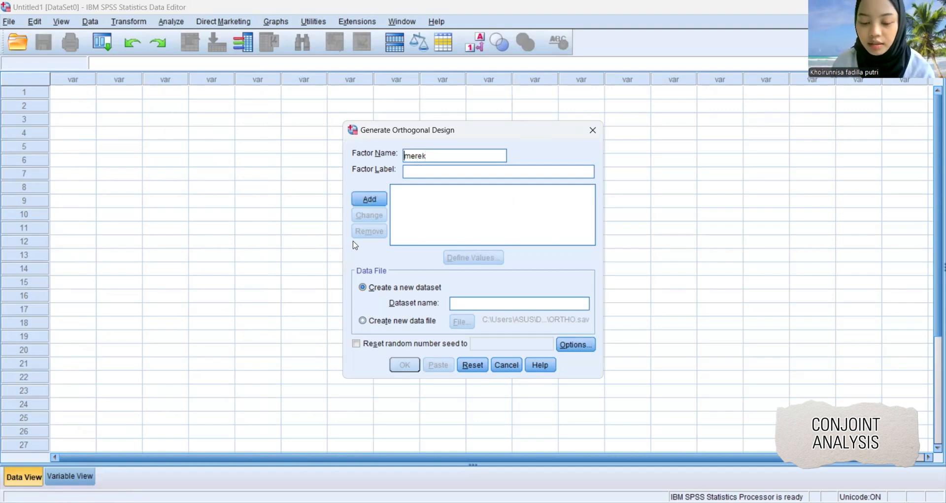
pyautogui.click(370, 196)
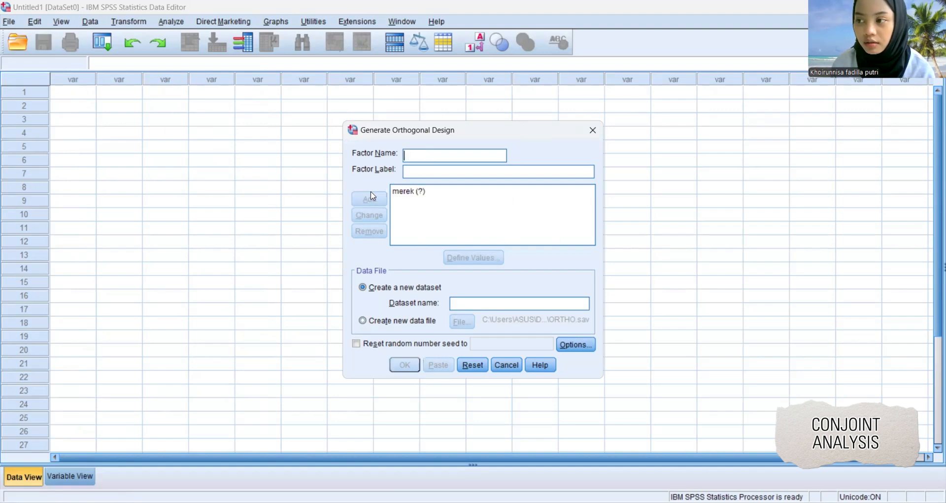
# Define the values of the merek factor as 1 avanza veloz, 2 rush and 3 innova.
pyautogui.click(413, 192)
pyautogui.click(468, 259)
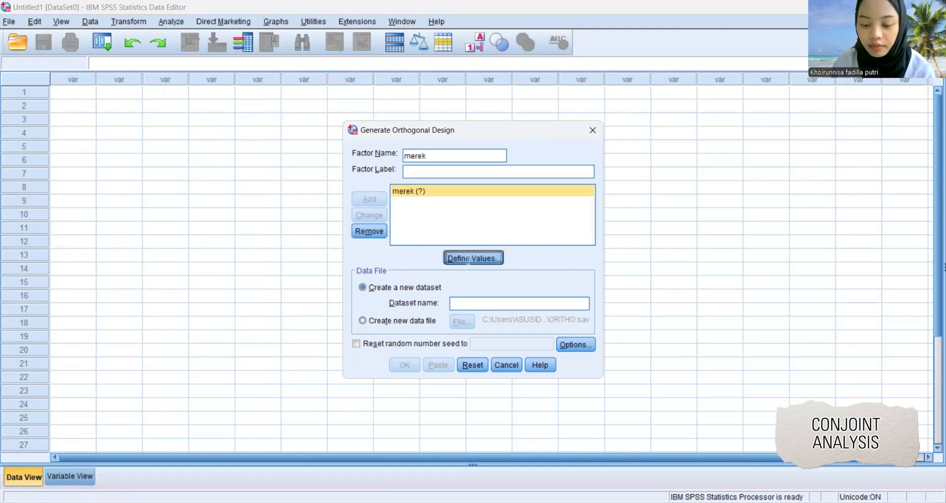
pyautogui.write('1')
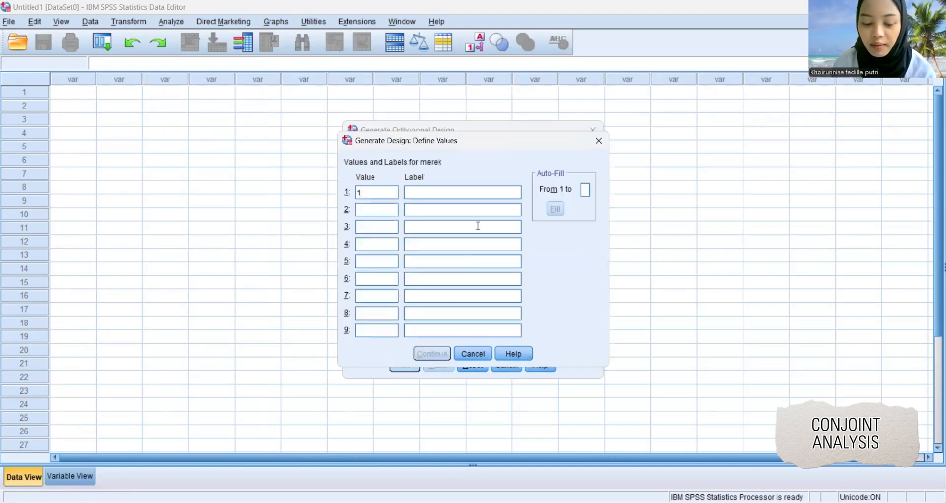
pyautogui.write('avanza velo')
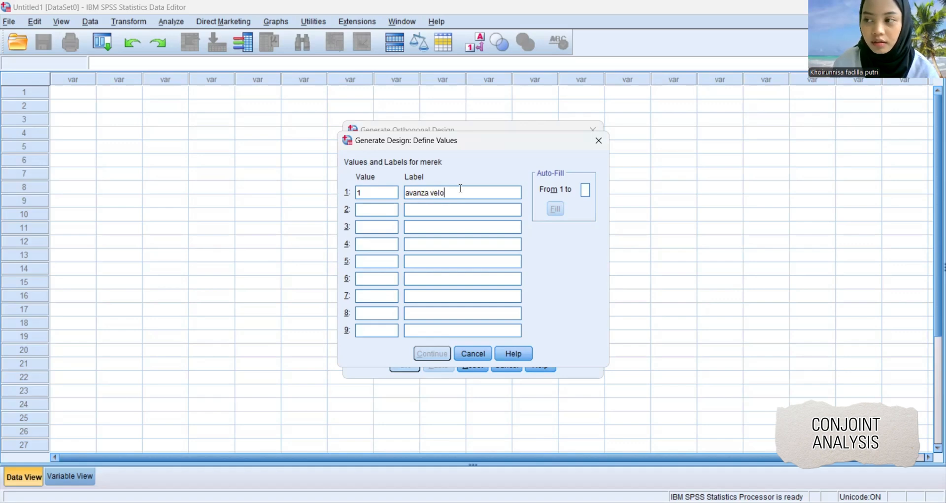
pyautogui.write('z')
pyautogui.click(389, 209)
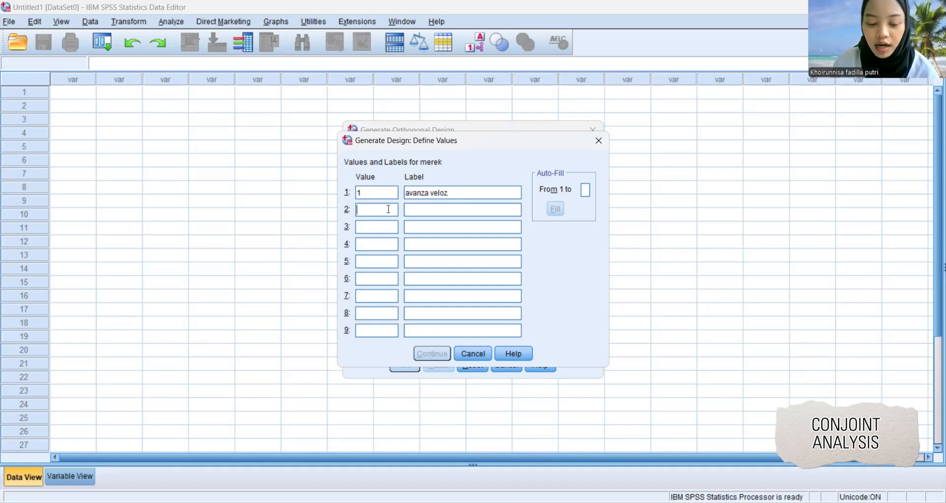
pyautogui.write('2')
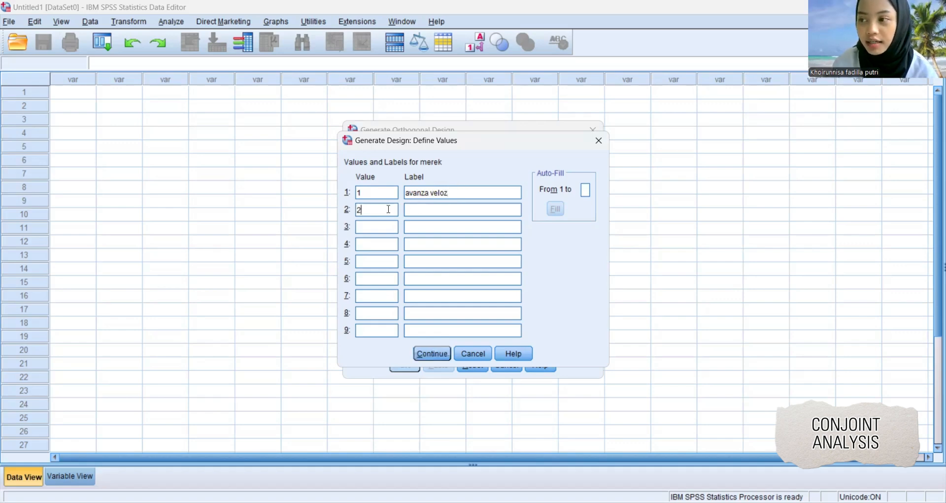
pyautogui.click(429, 212)
pyautogui.write('rush')
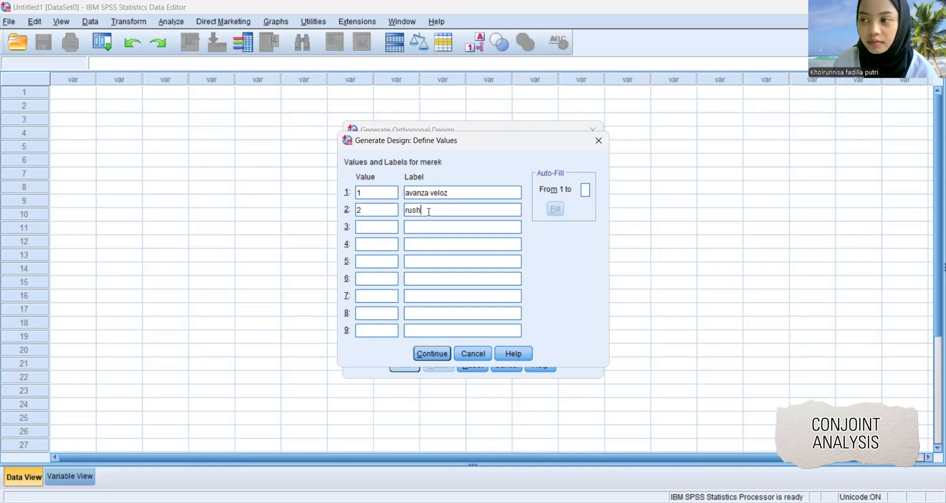
pyautogui.click(380, 230)
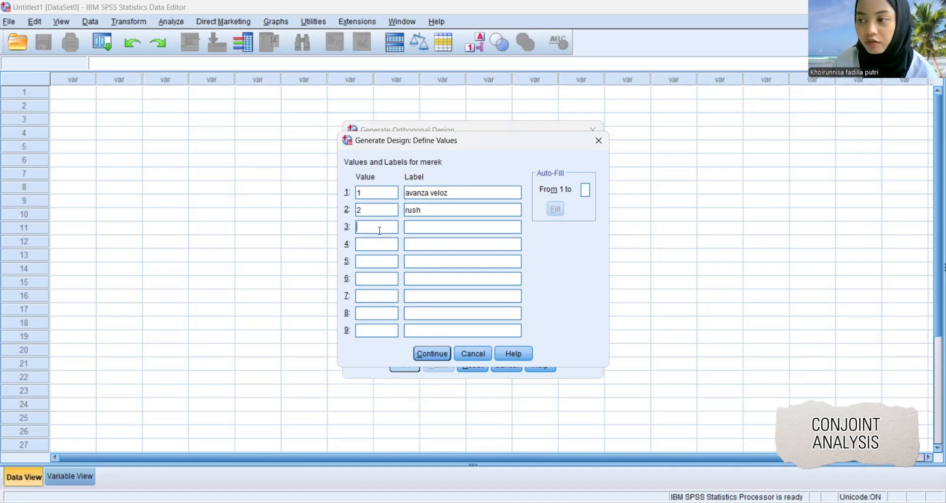
pyautogui.click(413, 226)
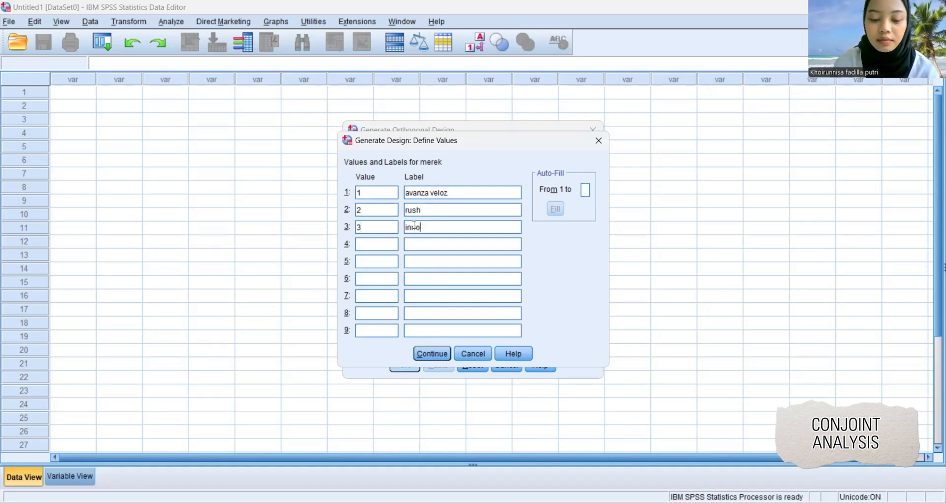
pyautogui.press('Return')
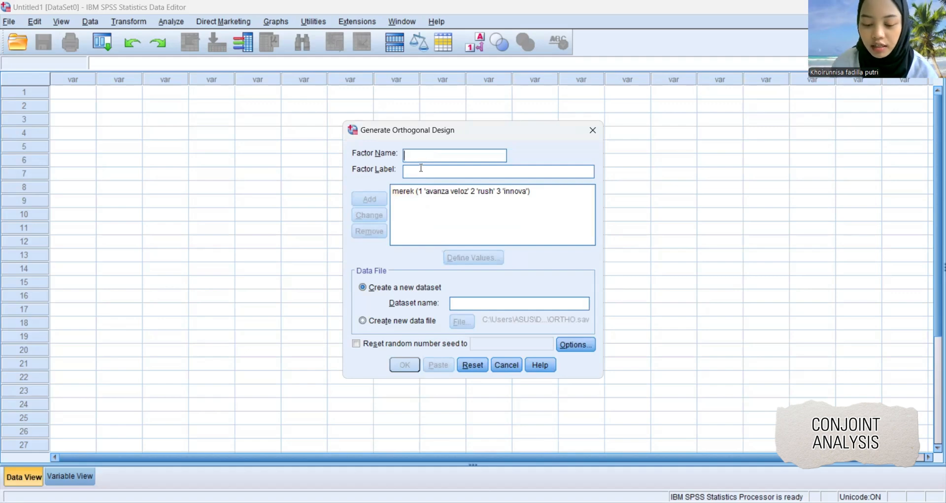
# Add a factor named warna with the values 1 hitam, 2 putih and 3 silver.
pyautogui.write('warna')
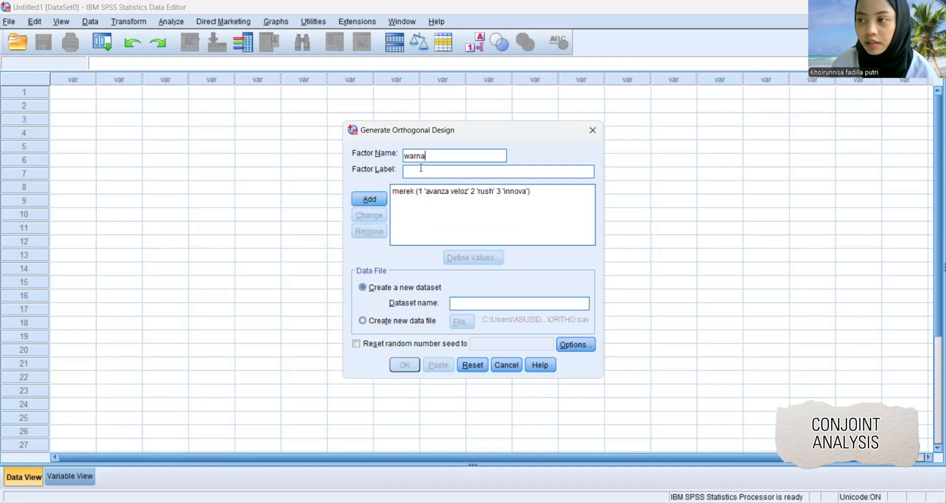
pyautogui.click(377, 201)
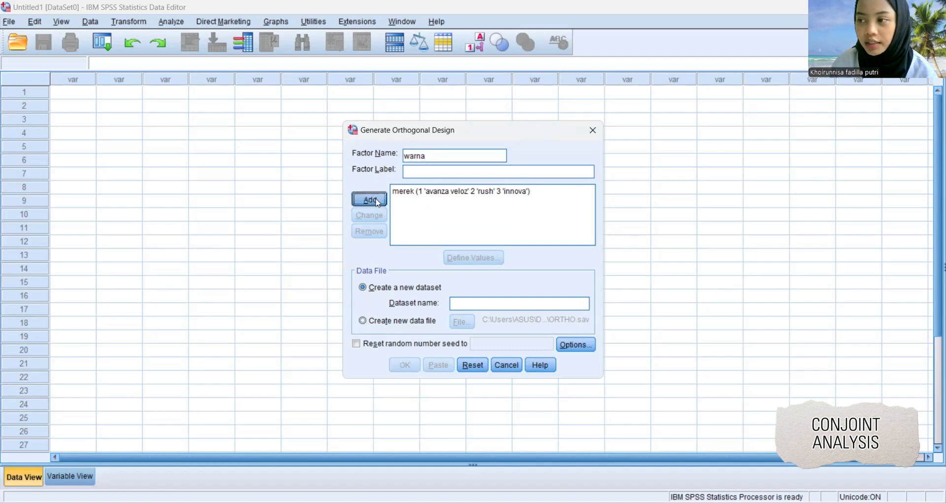
pyautogui.click(408, 203)
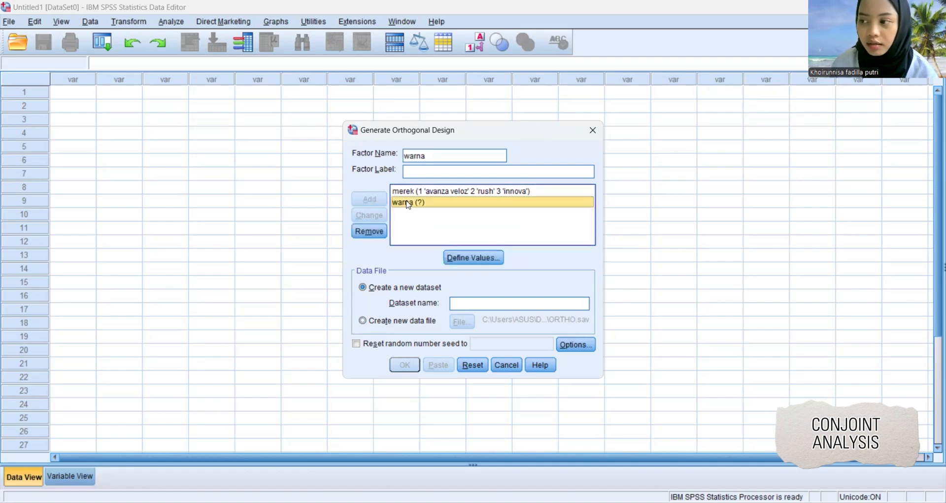
pyautogui.click(471, 255)
pyautogui.write('1')
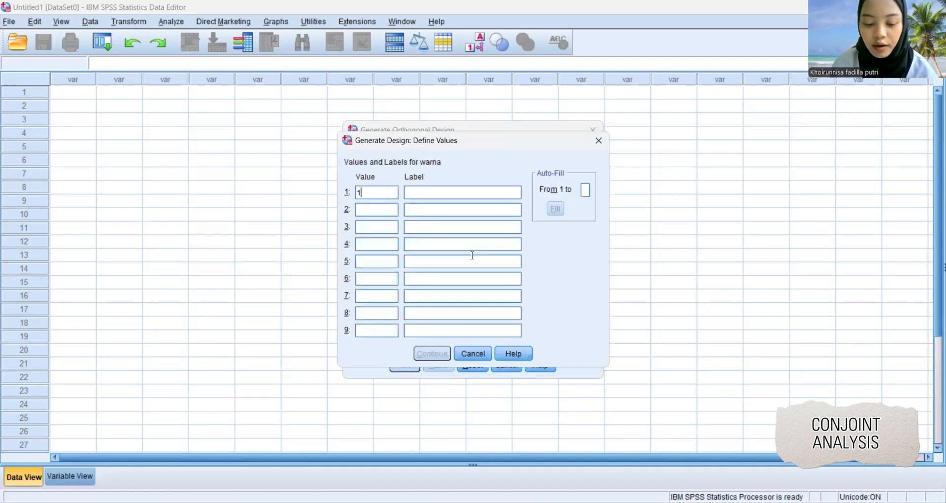
pyautogui.click(464, 193)
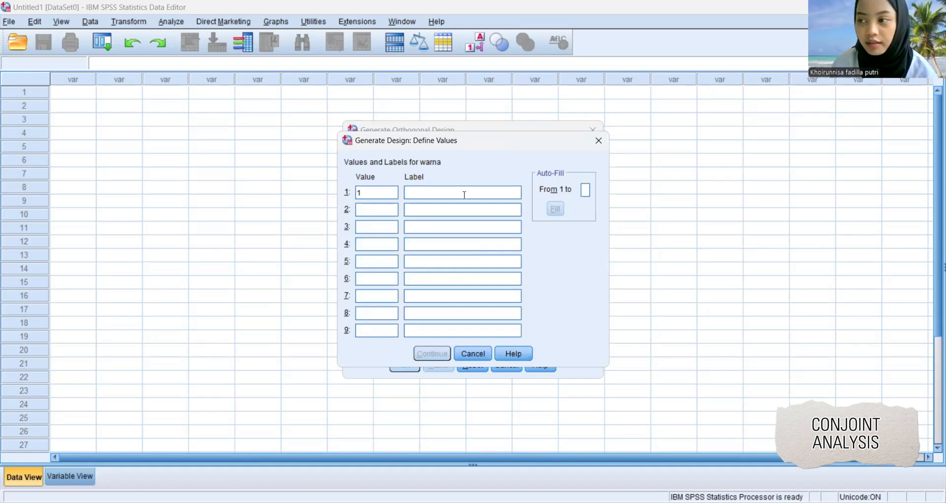
pyautogui.write('hitam')
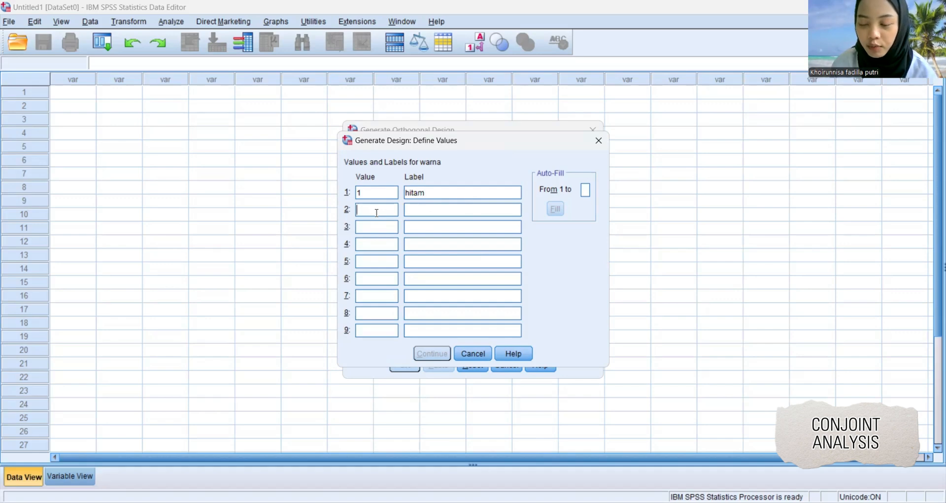
pyautogui.write('2')
pyautogui.write('putih')
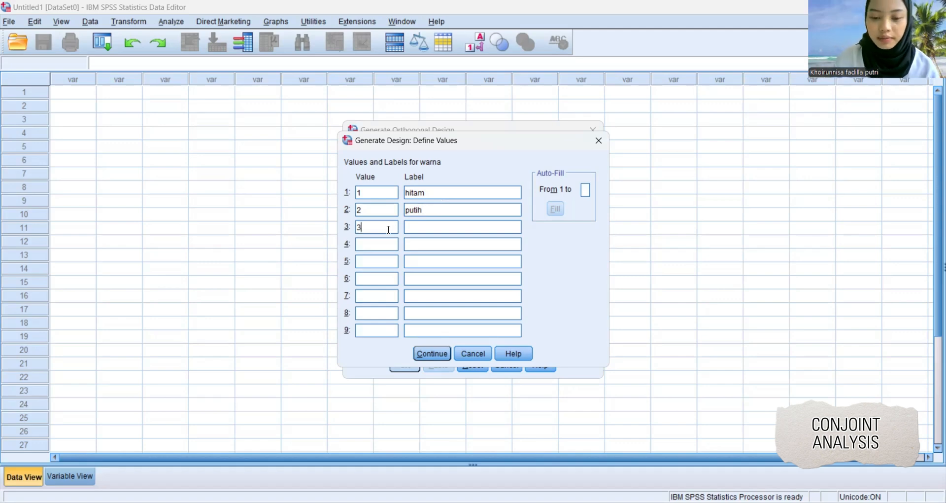
pyautogui.write('si')
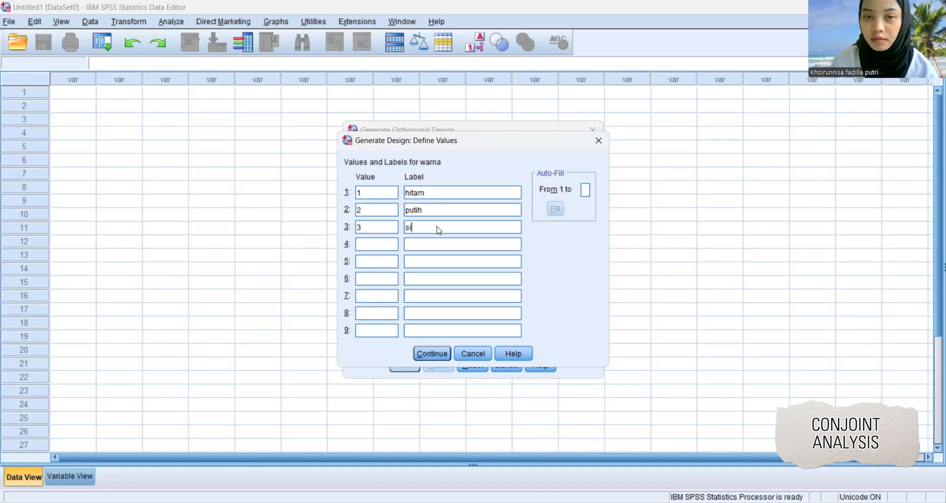
pyautogui.write('lver')
pyautogui.press('Return')
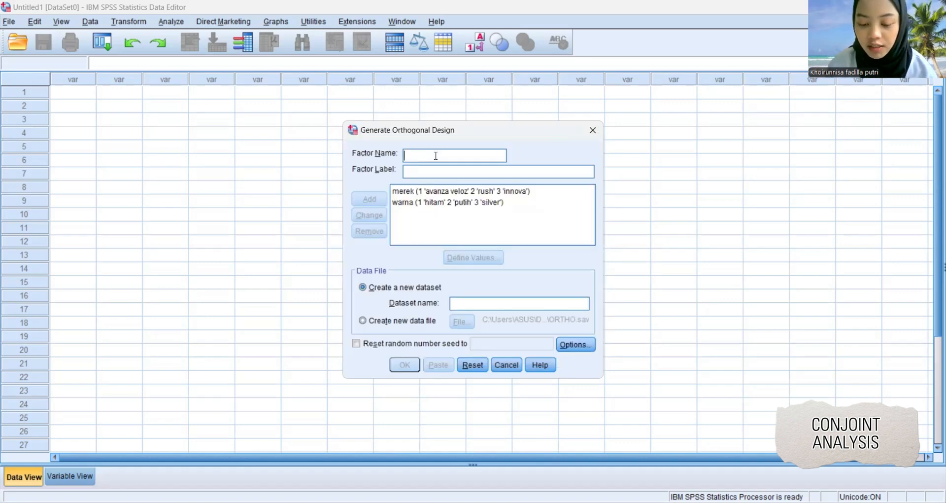
# Add a factor named transmisi with the values 1 manual and 2 matic.
pyautogui.write('transmisi')
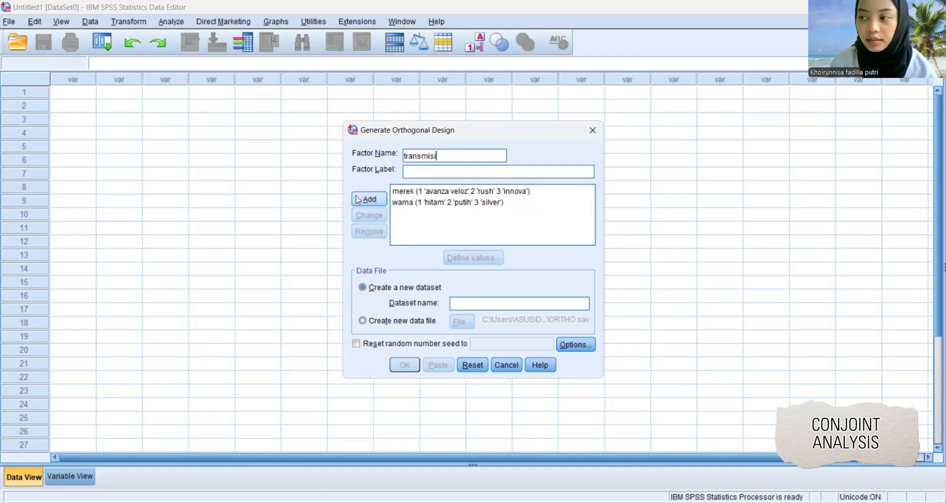
pyautogui.click(376, 200)
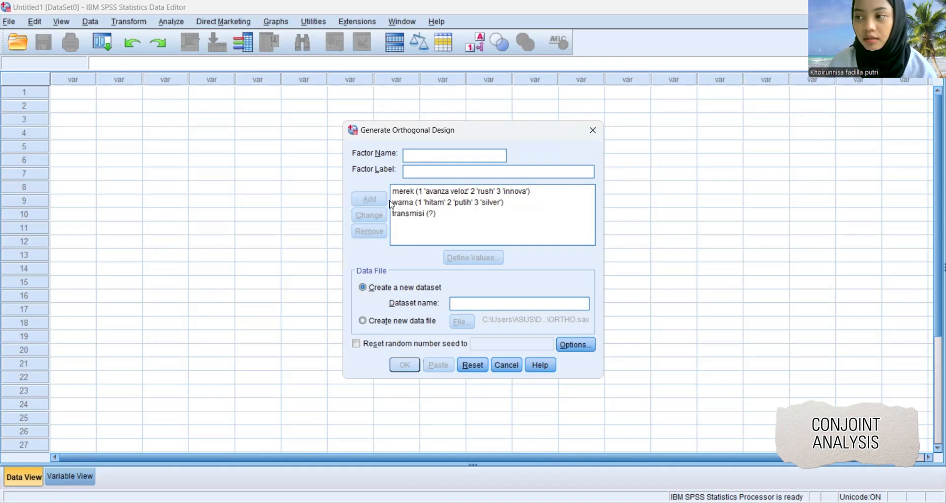
pyautogui.click(422, 213)
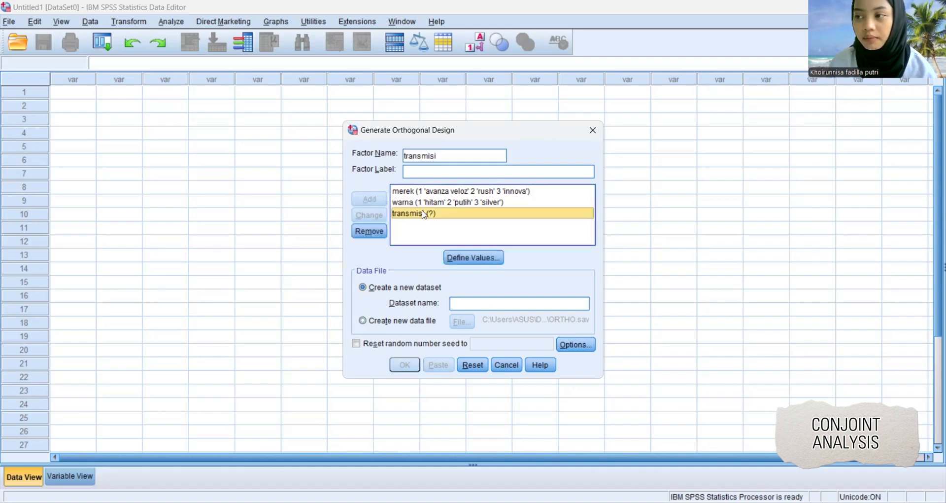
pyautogui.click(464, 256)
pyautogui.write('1')
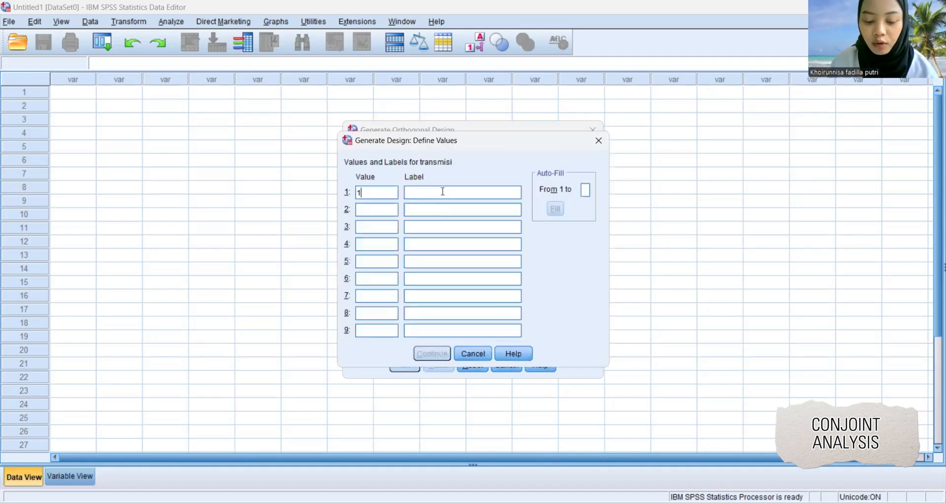
pyautogui.write('manual')
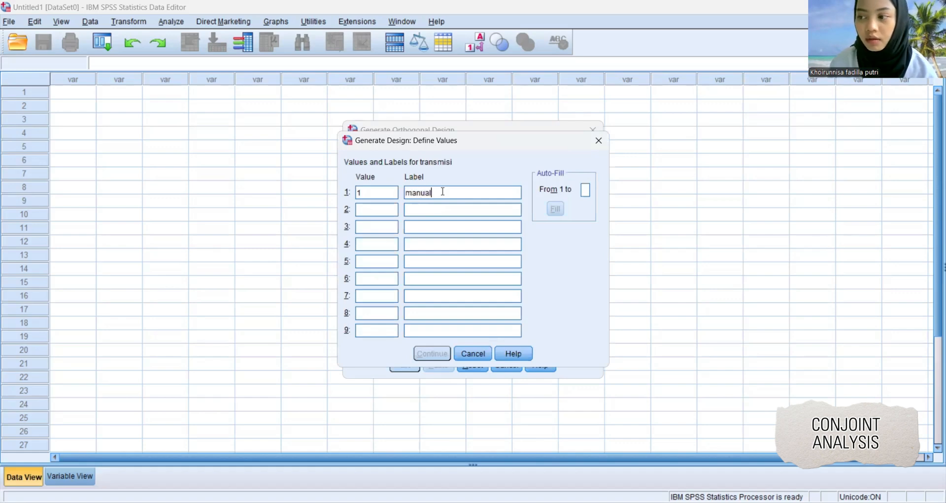
pyautogui.write('2')
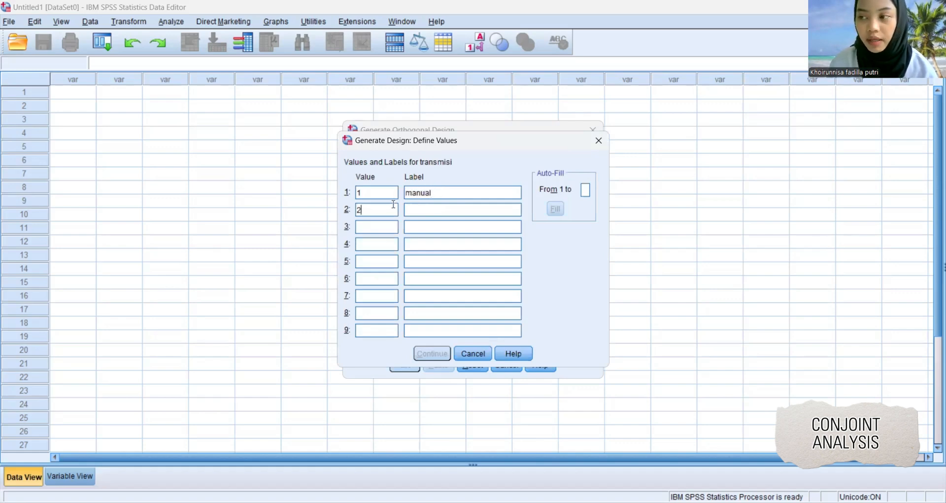
pyautogui.click(438, 210)
pyautogui.write('ma')
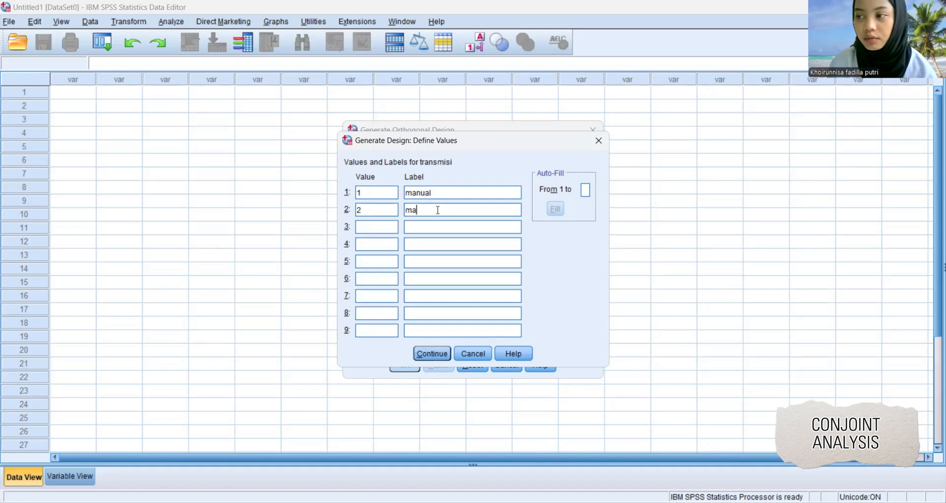
pyautogui.write('tic')
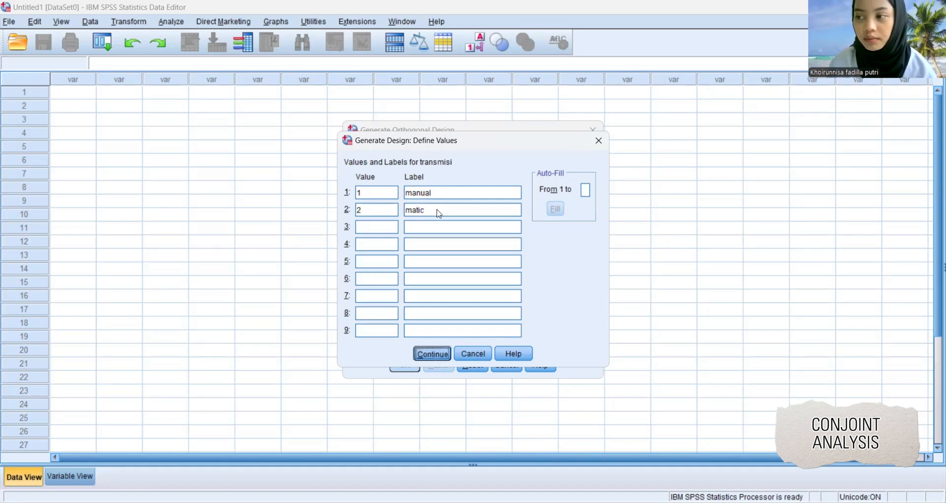
pyautogui.press('Return')
# Set the design's output to a new data file named stimuli_mobil in the Conjoint_Analiysis folder.
pyautogui.click(374, 322)
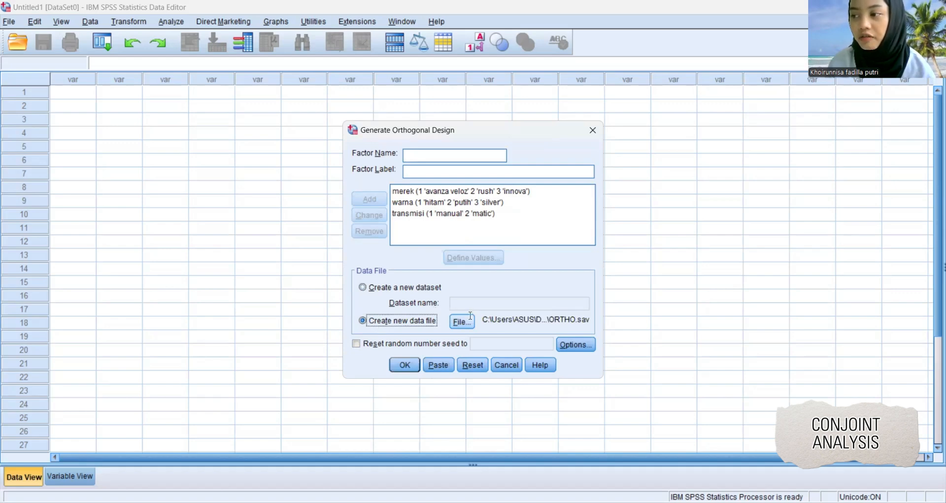
pyautogui.click(462, 321)
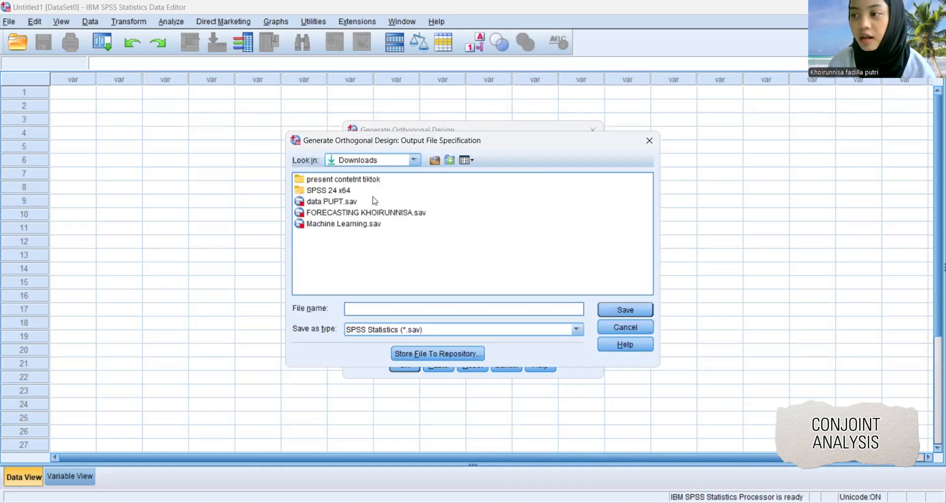
pyautogui.click(414, 160)
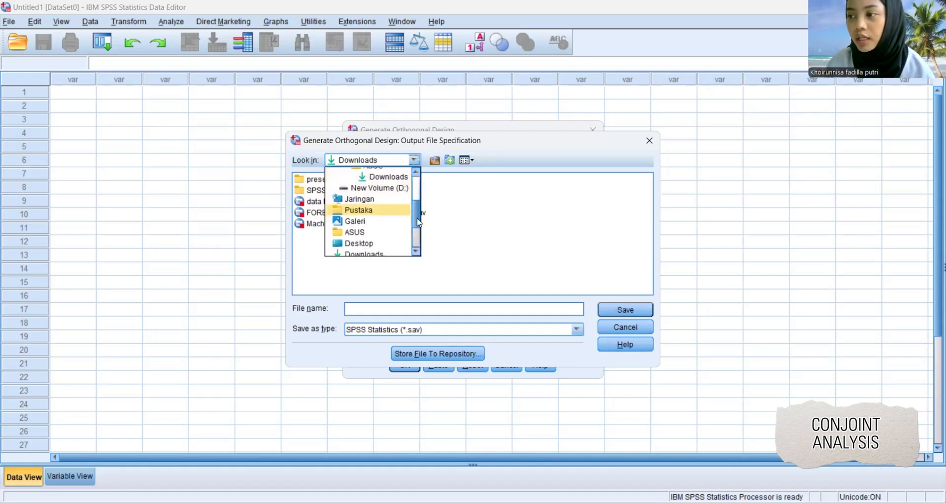
pyautogui.moveTo(420, 222); pyautogui.dragTo(415, 179)
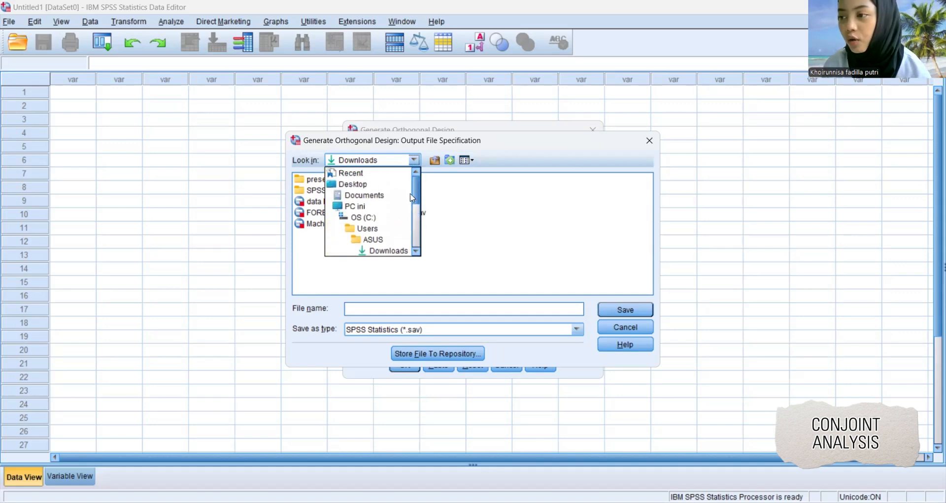
pyautogui.click(366, 193)
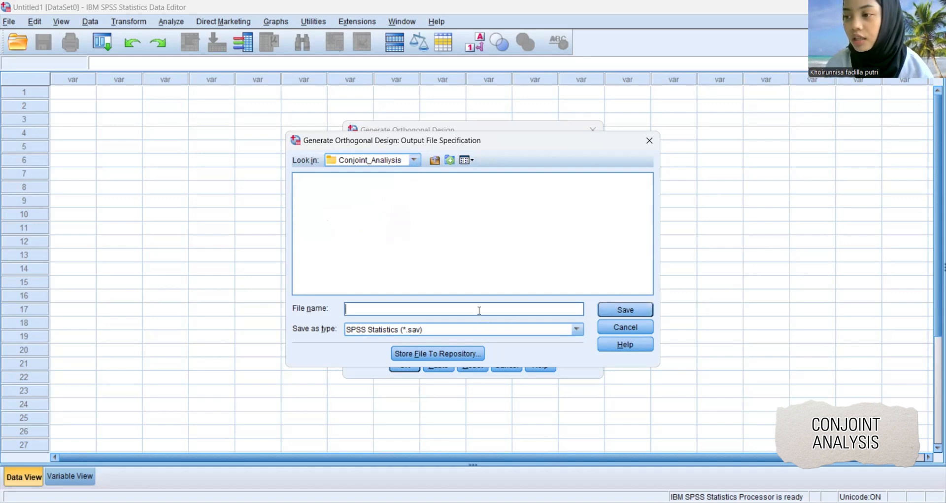
pyautogui.write('stimuli')
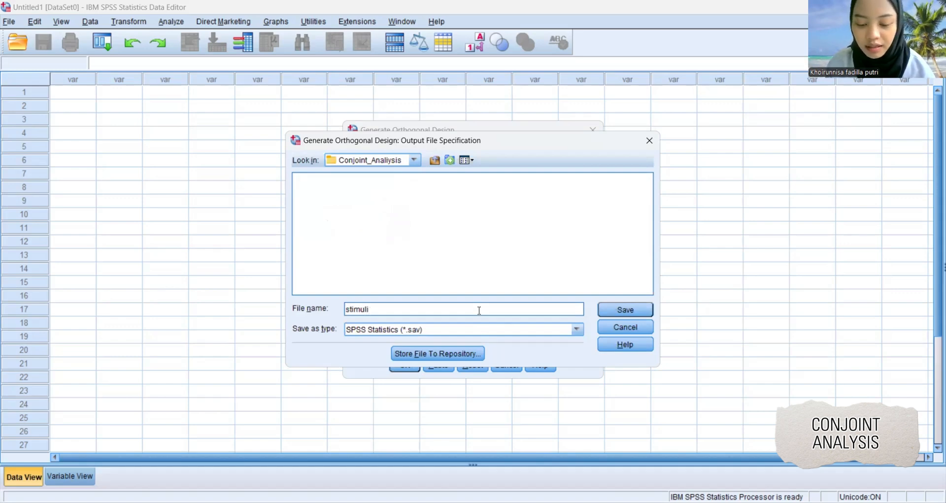
pyautogui.write('_mobil')
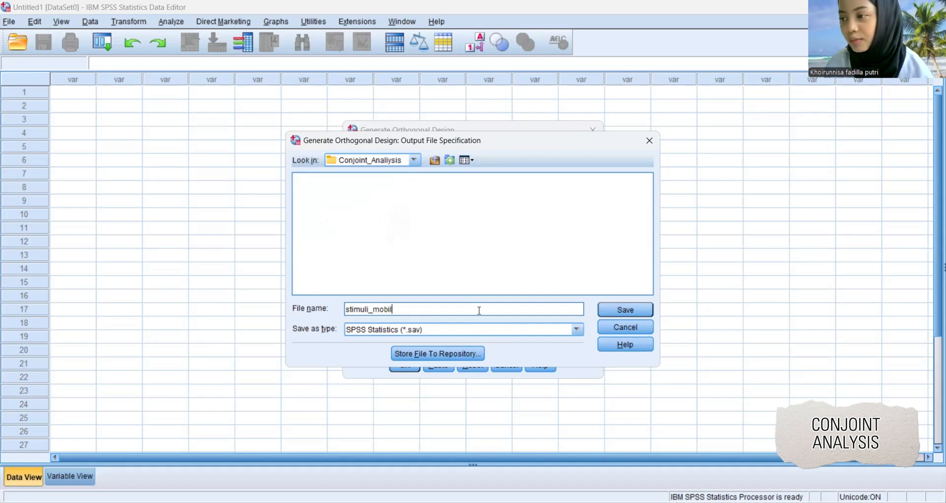
pyautogui.press('Return')
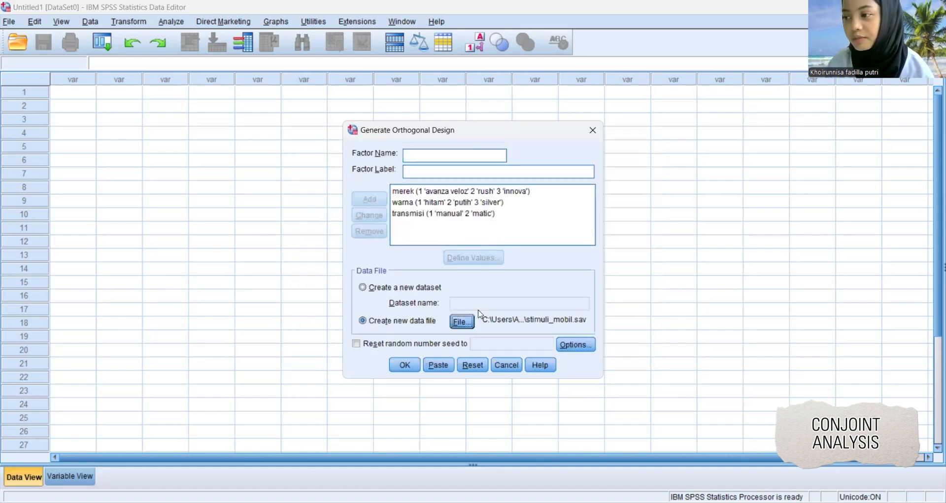
# Generate the orthogonal design and show the variable definitions of stimuli_mobil.sav.
pyautogui.click(404, 371)
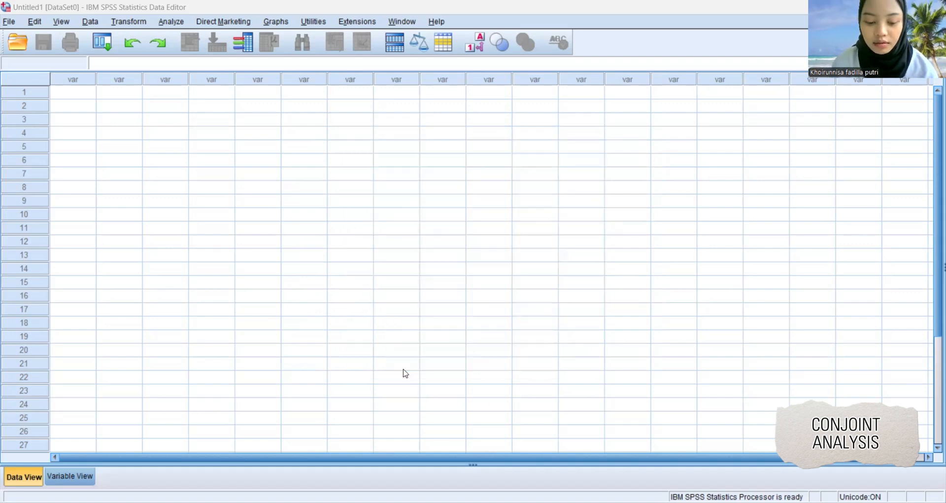
pyautogui.click(69, 477)
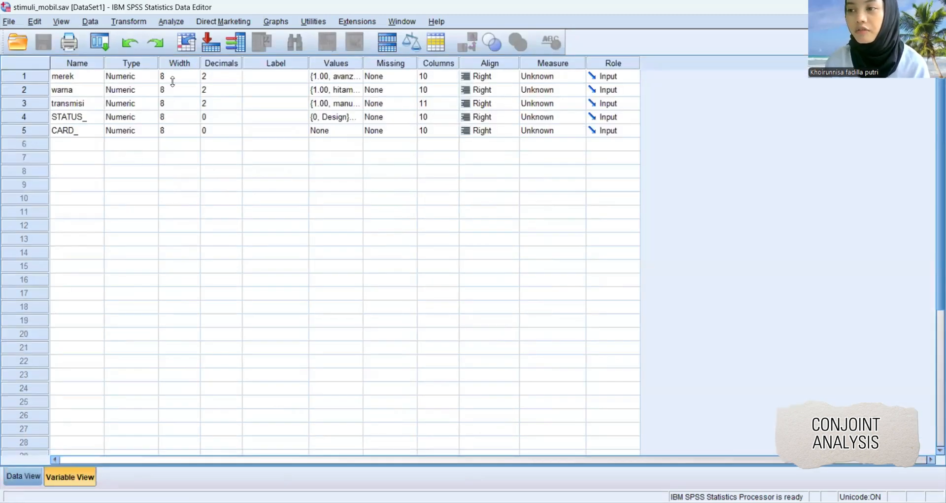
pyautogui.click(236, 77)
pyautogui.click(235, 79)
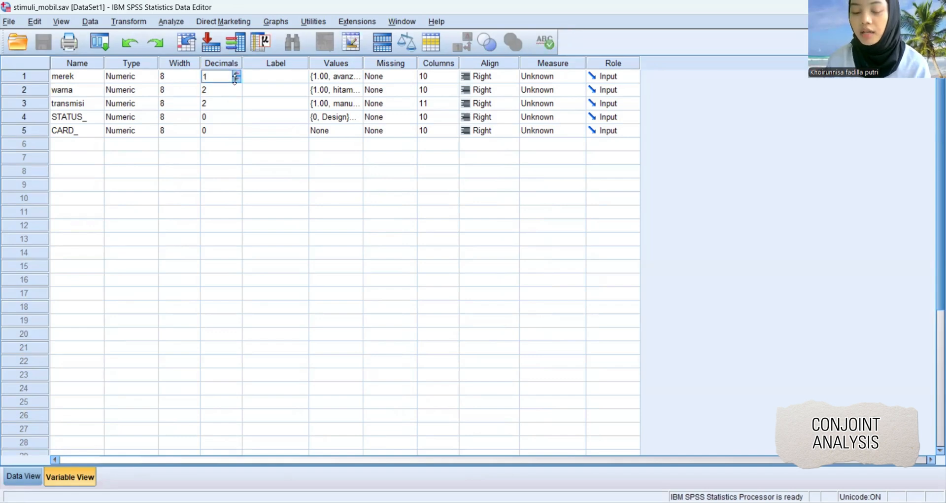
pyautogui.press('Tab')
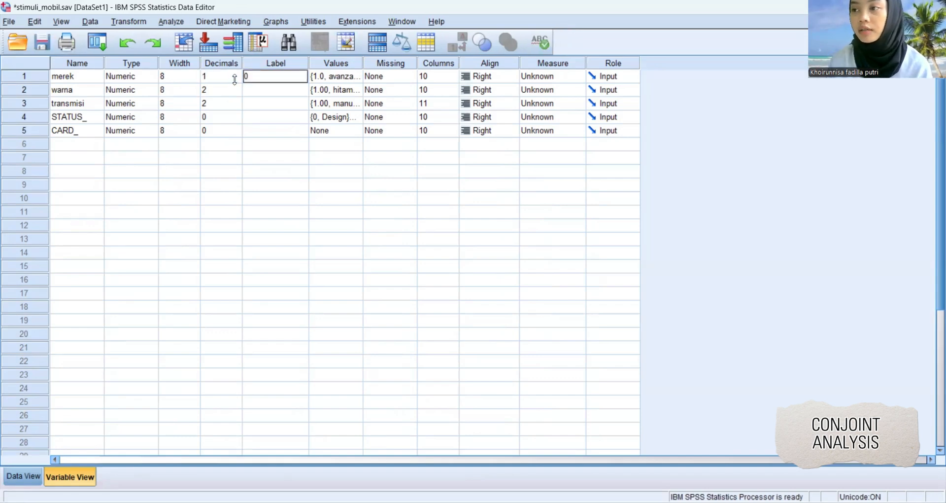
pyautogui.click(235, 77)
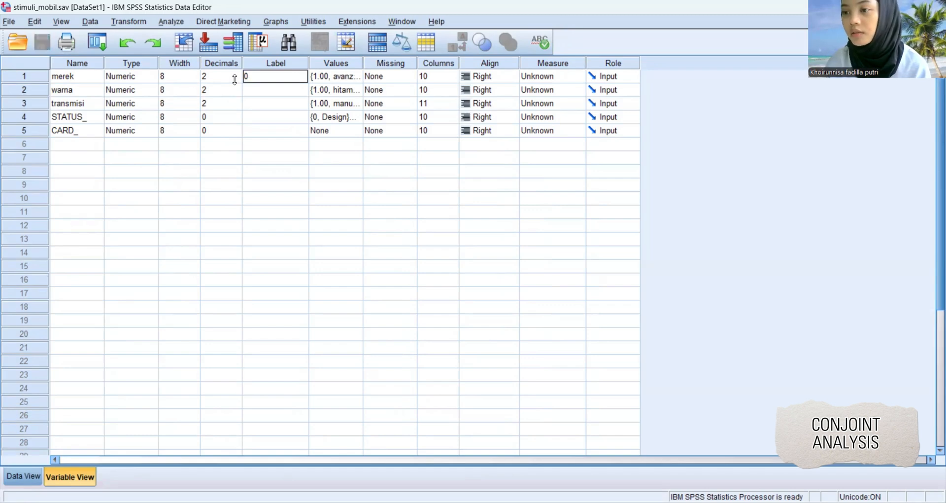
pyautogui.click(268, 68)
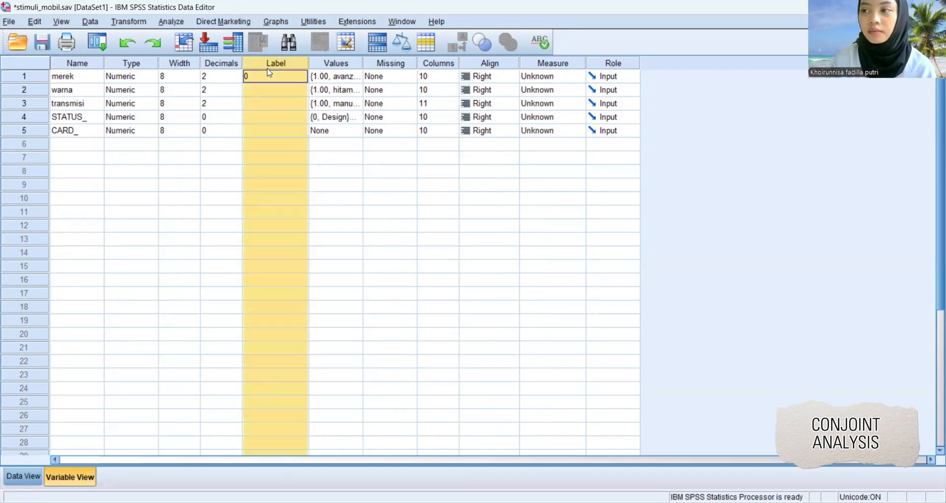
# Set the decimals of the merek, warna and transmisi variables to 0.
pyautogui.click(222, 75)
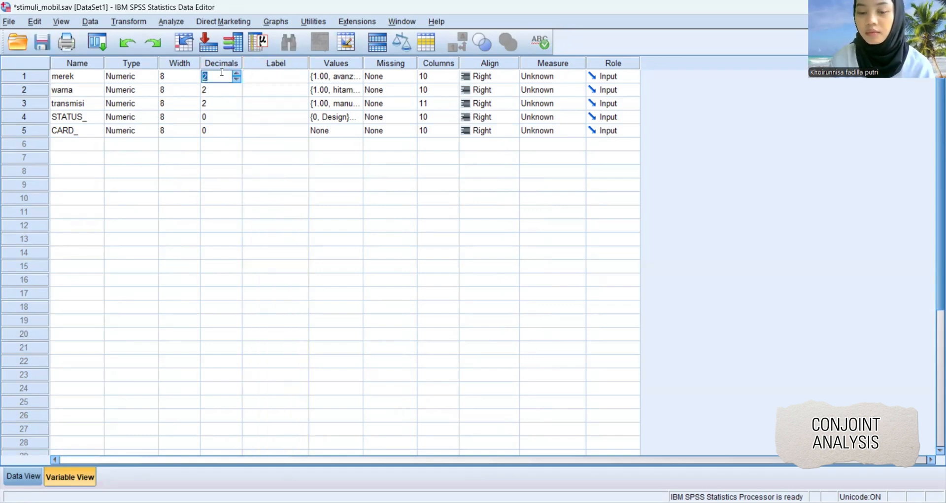
pyautogui.write('0')
pyautogui.press('Return')
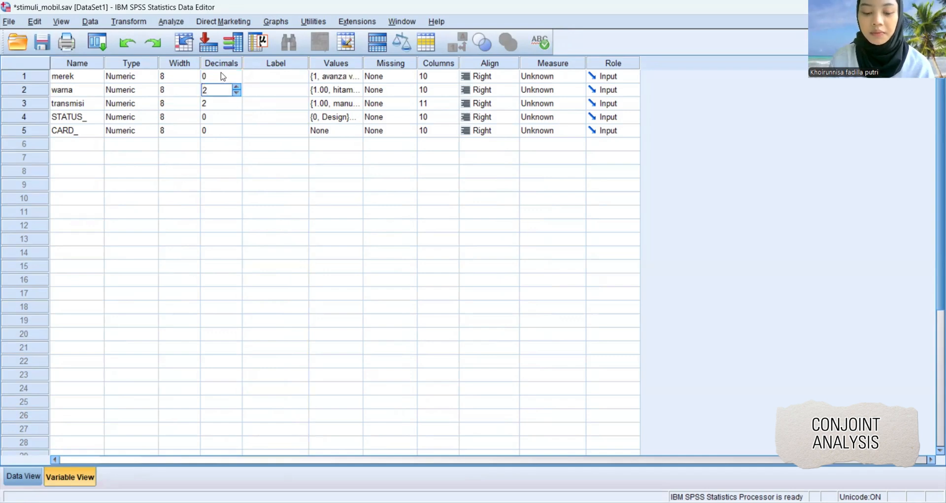
pyautogui.write('0')
pyautogui.press('Return')
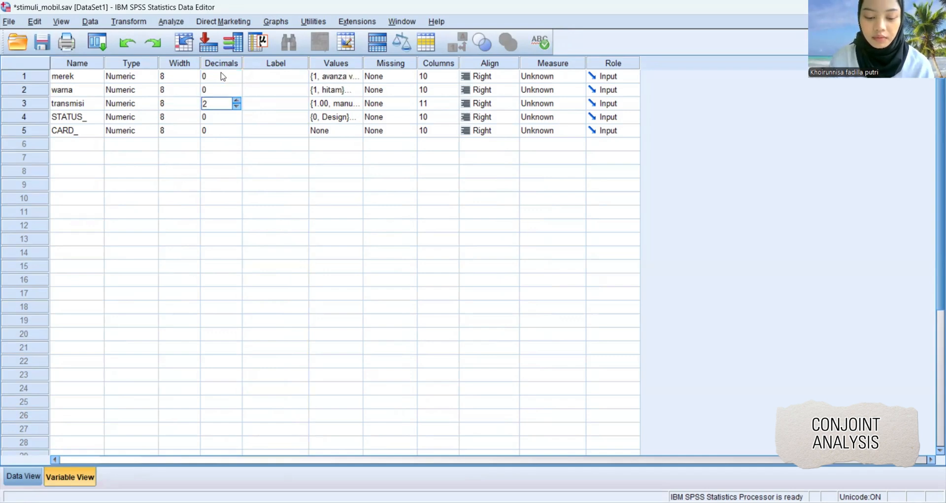
pyautogui.write('0')
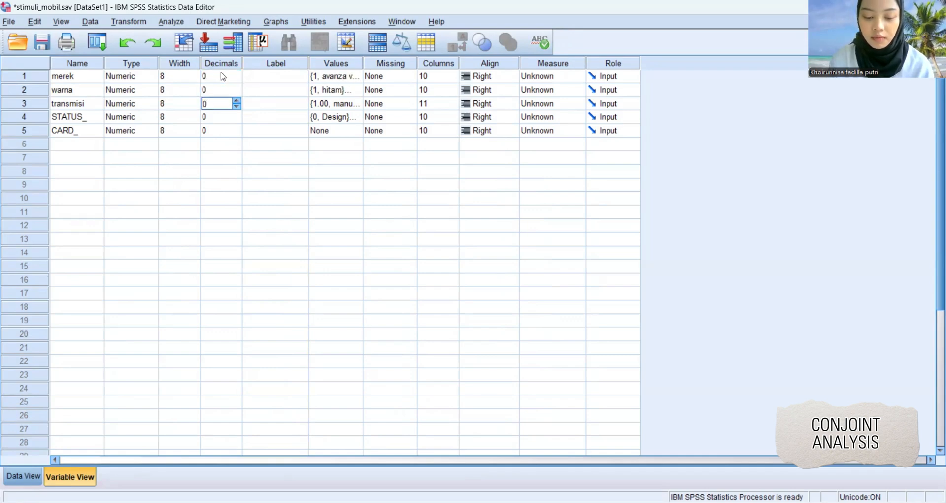
pyautogui.click(278, 305)
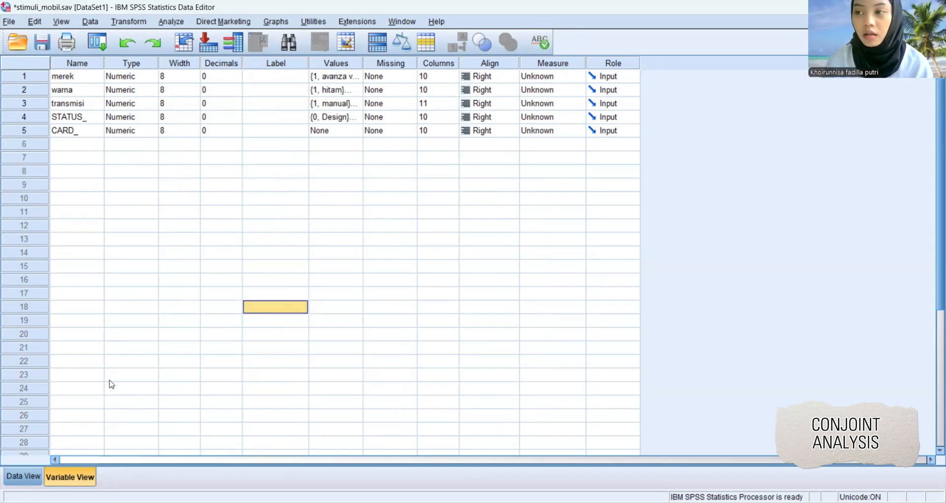
# Show the generated data and select the merek, warna and transmisi values of cases 1 to 9.
pyautogui.click(23, 476)
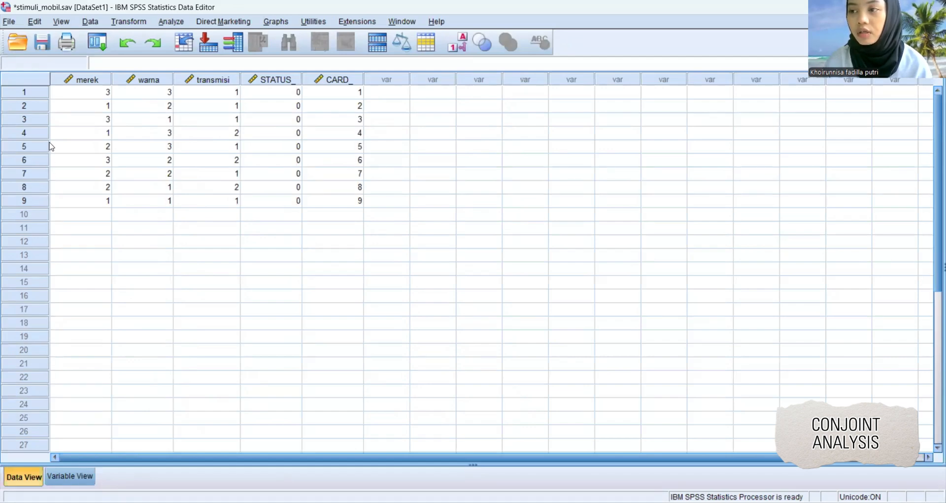
pyautogui.moveTo(76, 92); pyautogui.dragTo(228, 199)
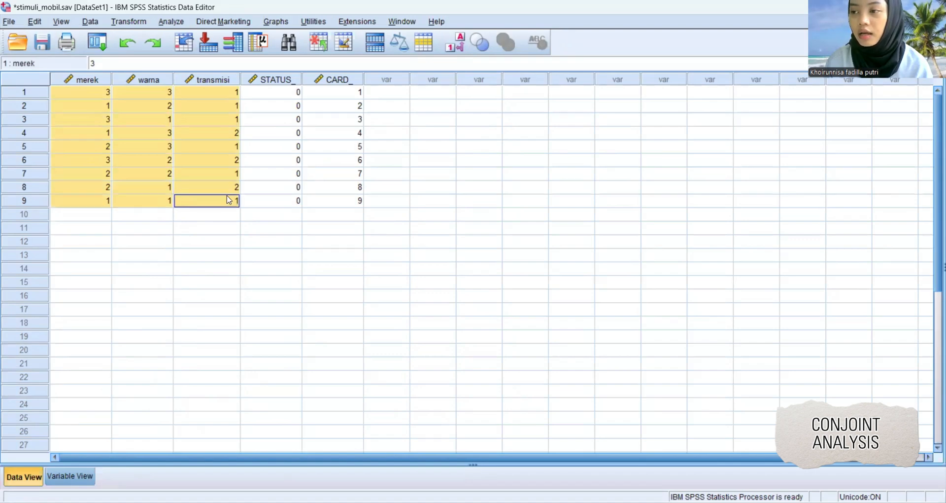
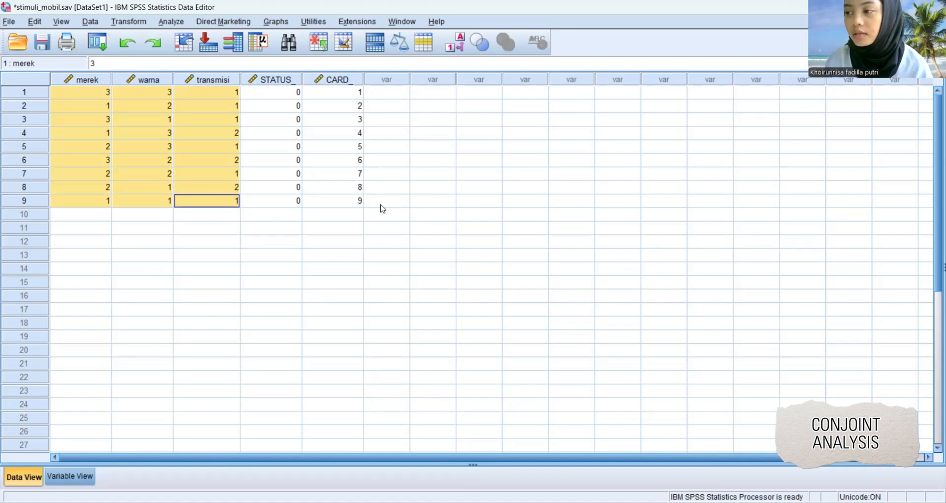
# Switch to the Excel conjoint workbook and enter the headers merek, warna and transmisi in E2:G2 of the Level sheet.
pyautogui.hotkey('alt', 'Tab')
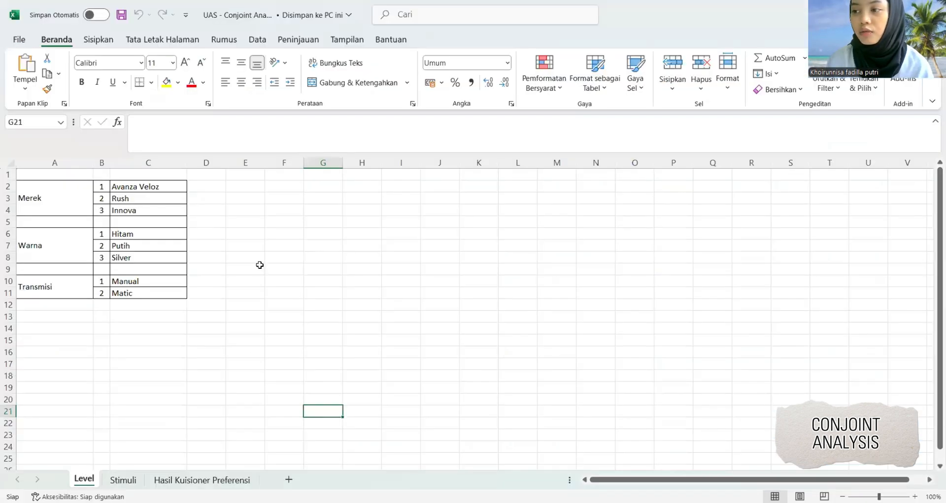
pyautogui.click(253, 175)
pyautogui.click(246, 185)
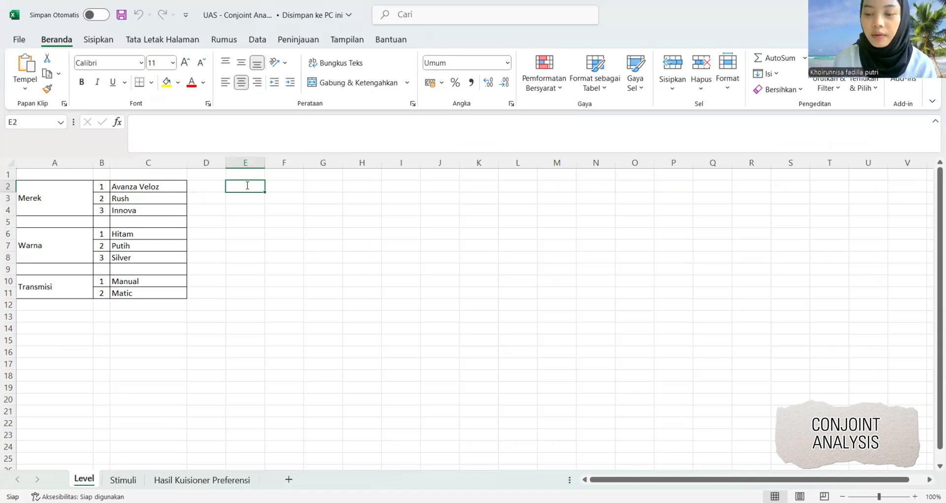
pyautogui.write('war')
pyautogui.press('BackSpace')
pyautogui.press('BackSpace')
pyautogui.press('BackSpace')
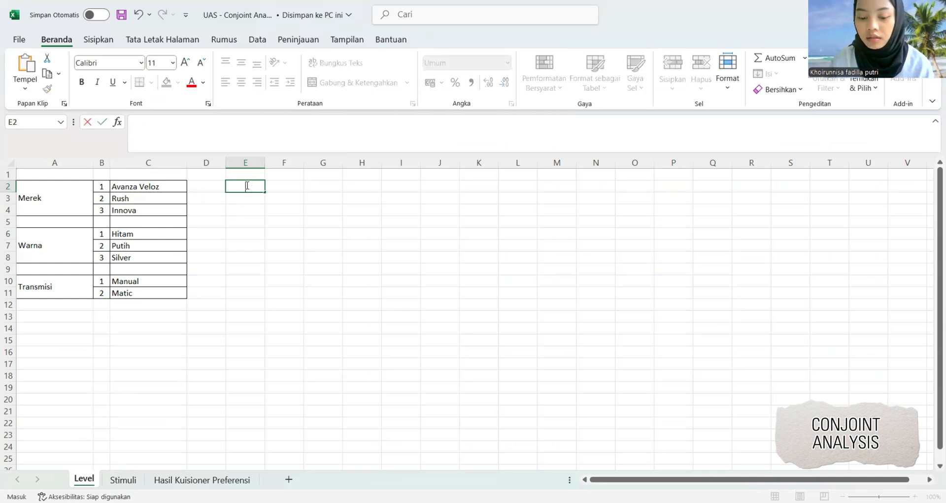
pyautogui.write('merek')
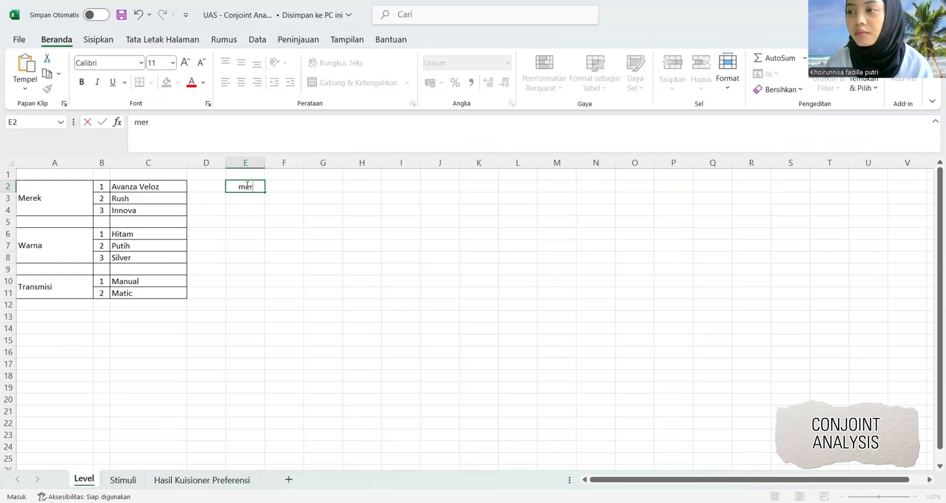
pyautogui.press('Tab')
pyautogui.write('warna')
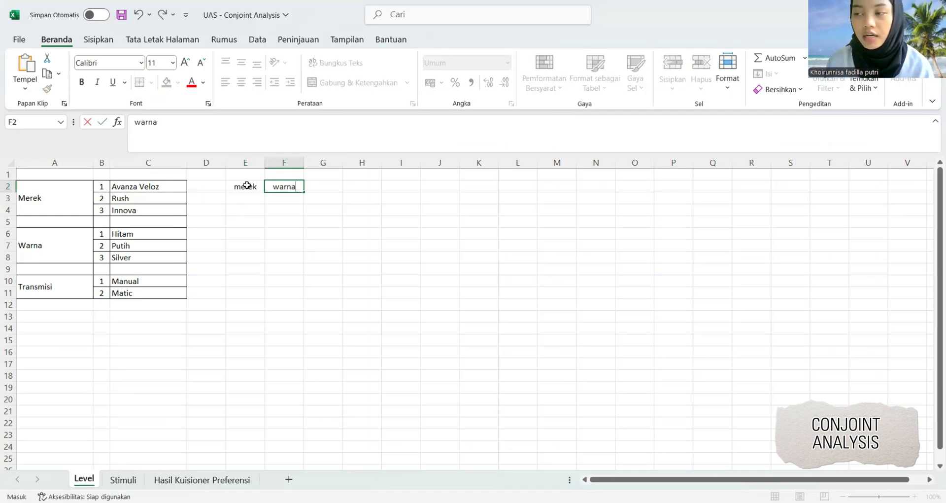
pyautogui.press('Tab')
pyautogui.write('tr')
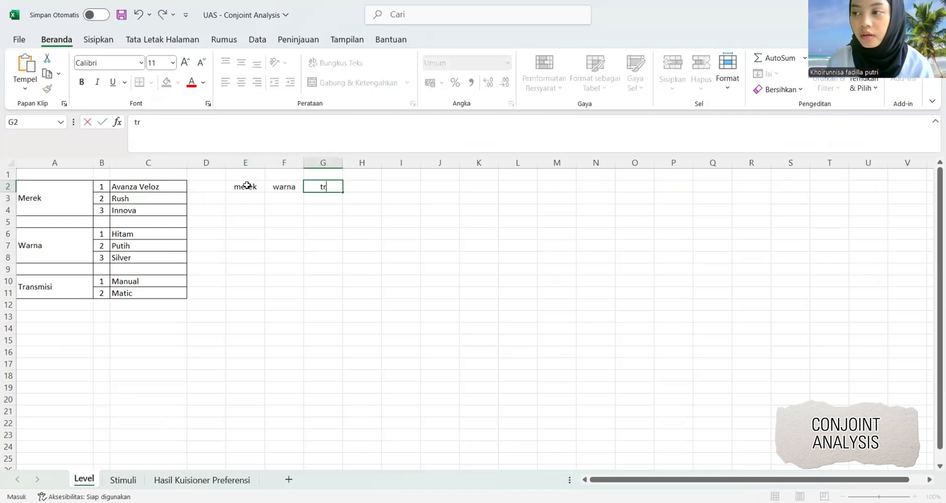
pyautogui.write('ansmisi')
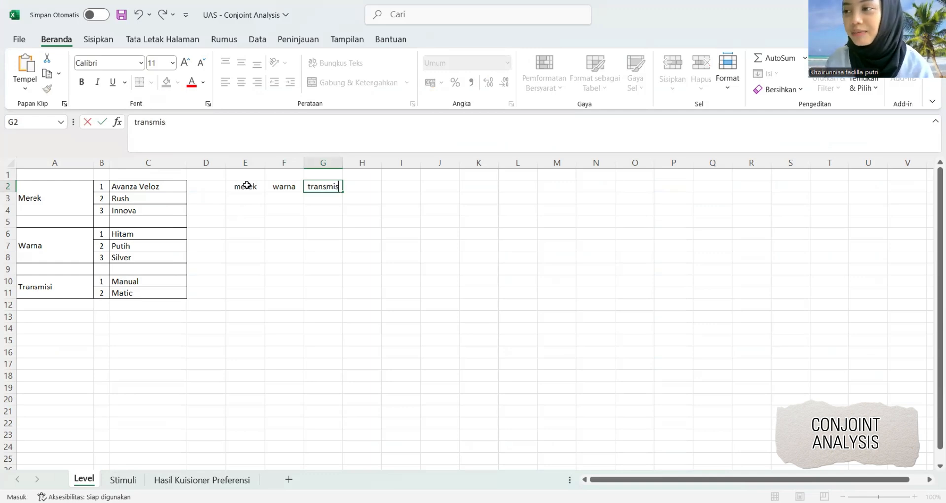
# Paste the copied design values below the headers starting at E3, and align them to the middle vertically and right horizontally.
pyautogui.click(253, 197)
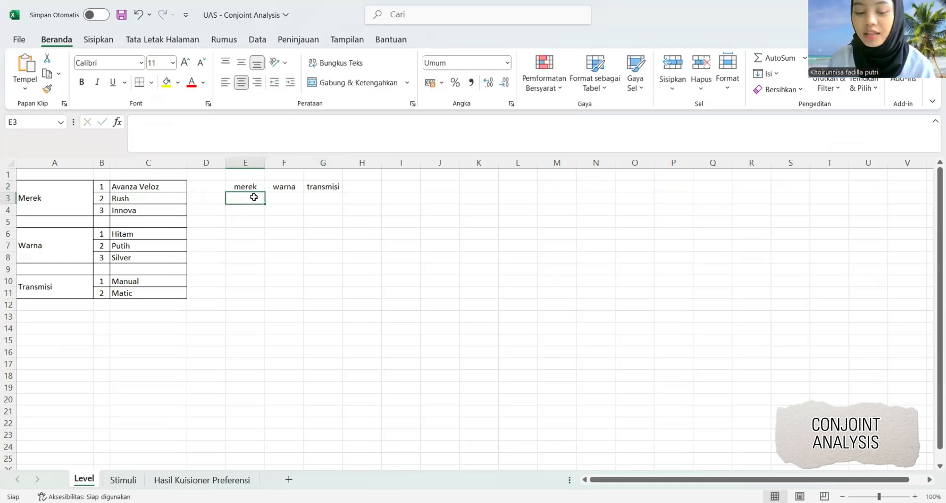
pyautogui.hotkey('ctrl', 'v')
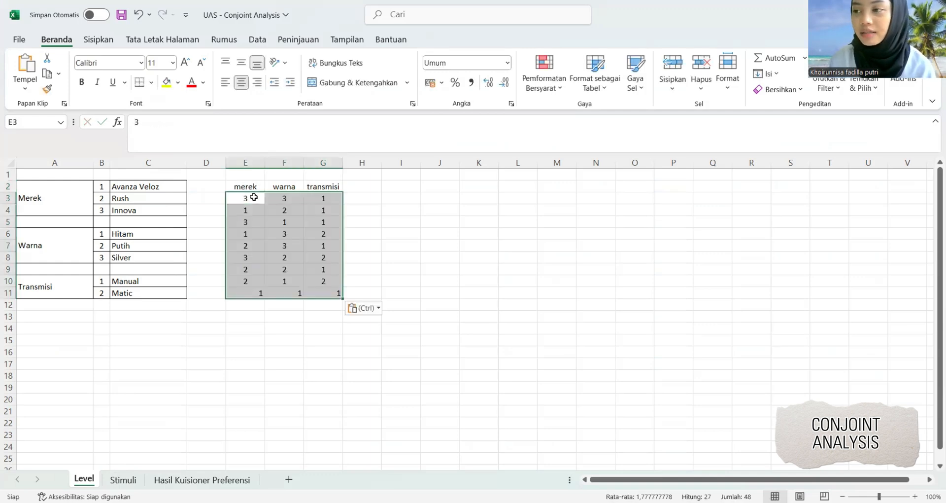
pyautogui.click(241, 63)
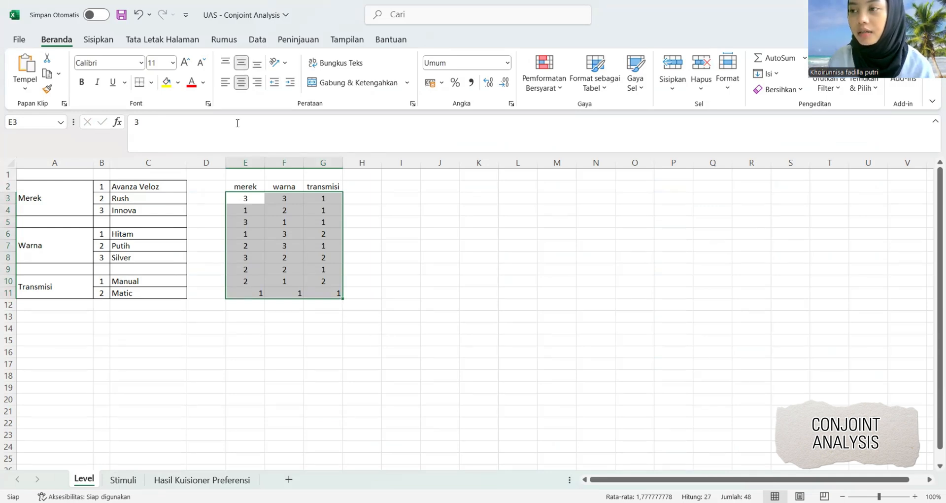
pyautogui.click(258, 84)
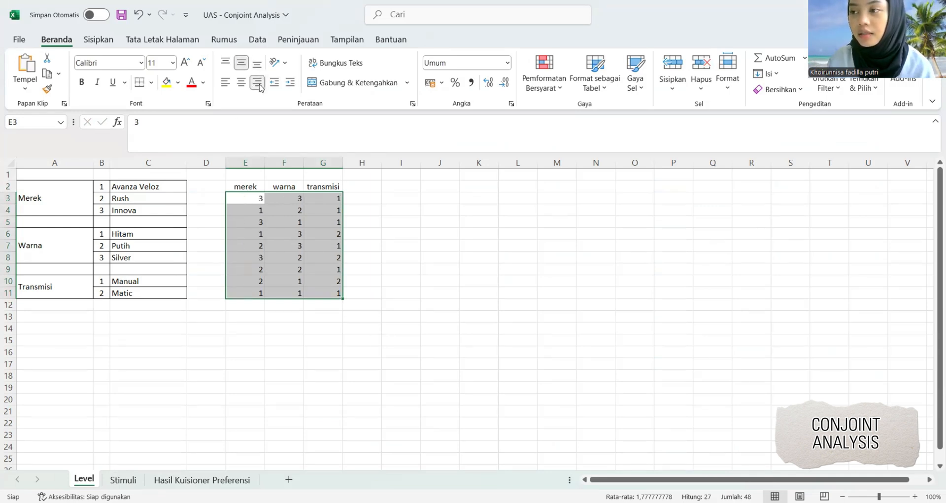
pyautogui.click(409, 267)
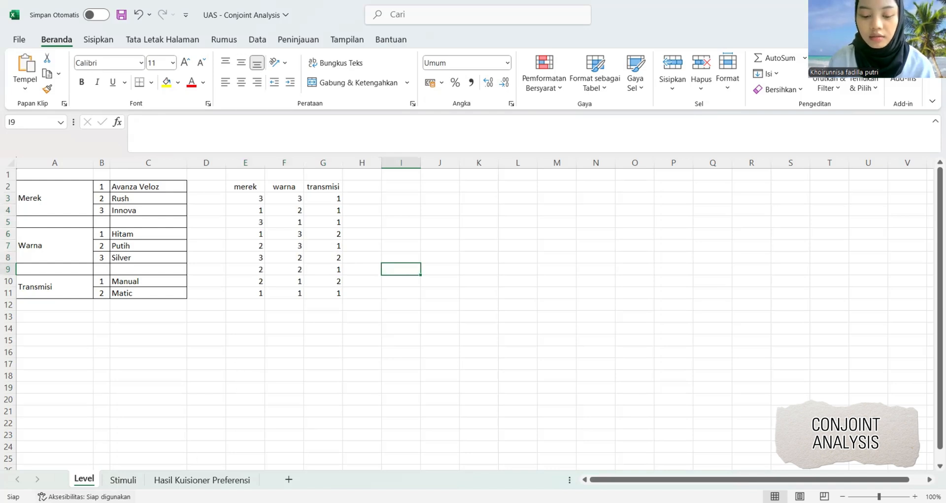
# Enter the formula =VLOOKUP(Level!E3;merek;2) in cell B2 of the Stimuli sheet.
pyautogui.click(120, 480)
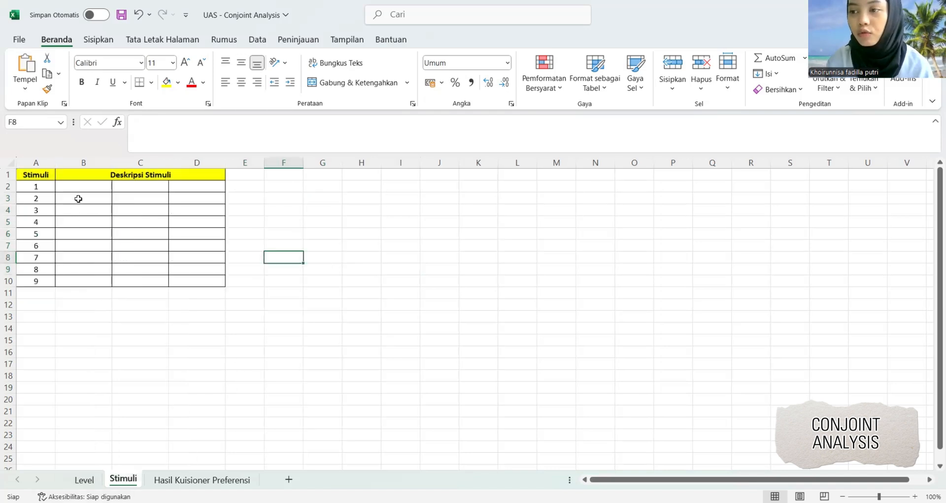
pyautogui.click(87, 185)
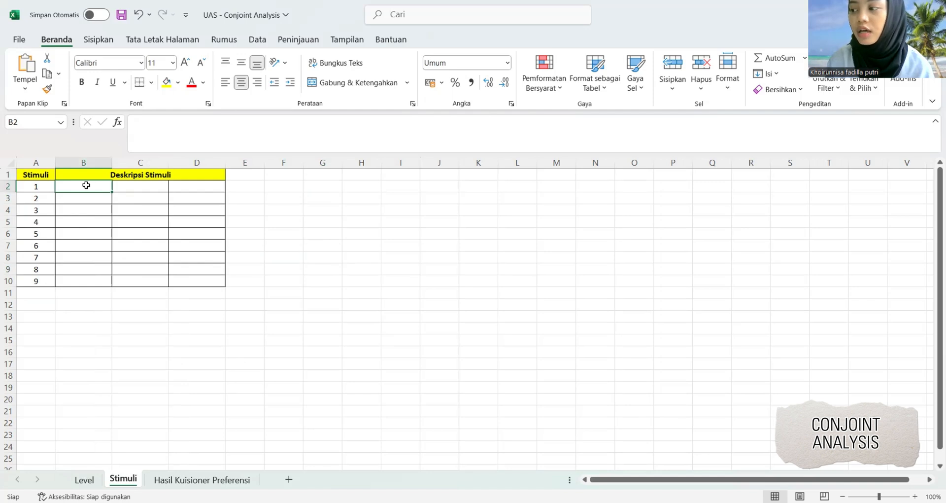
pyautogui.write('=')
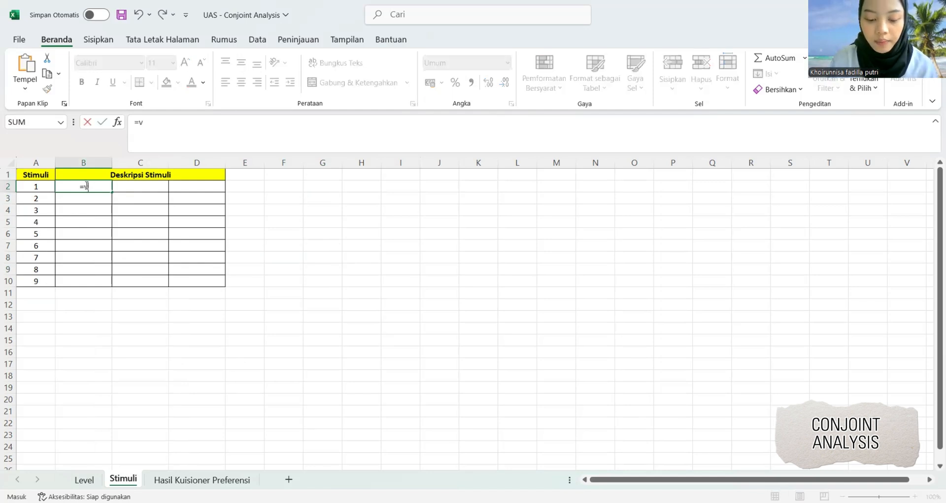
pyautogui.write('vl')
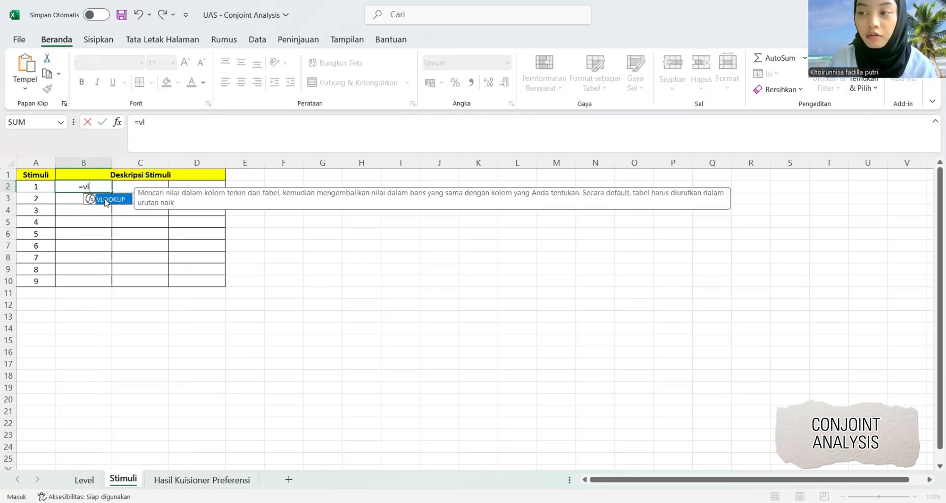
pyautogui.doubleClick(106, 200)
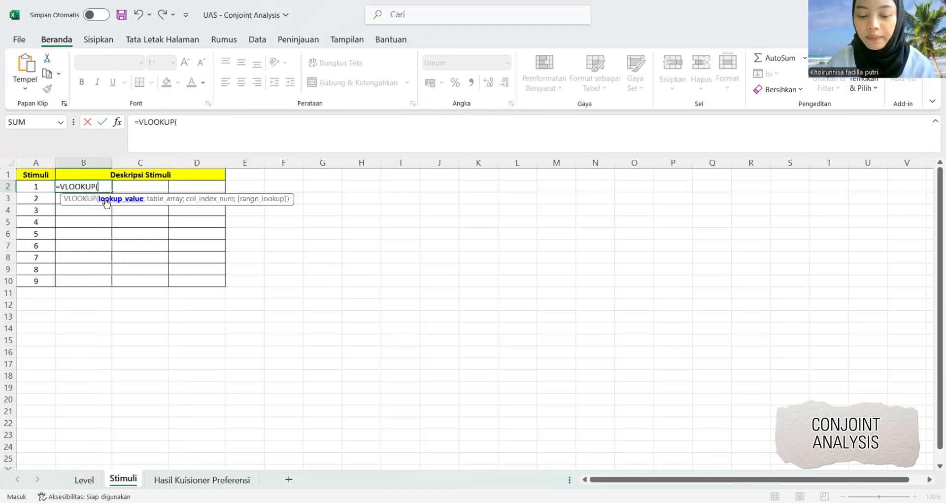
pyautogui.click(83, 481)
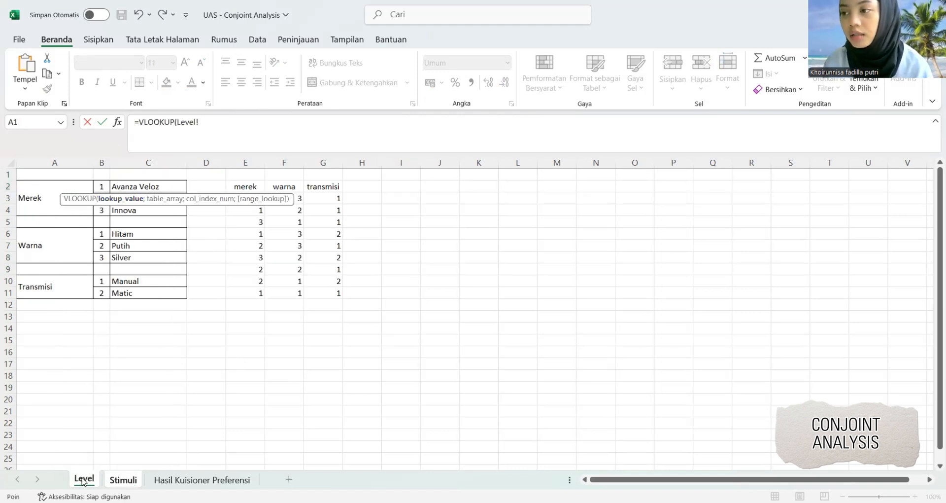
pyautogui.click(242, 214)
pyautogui.press('Up')
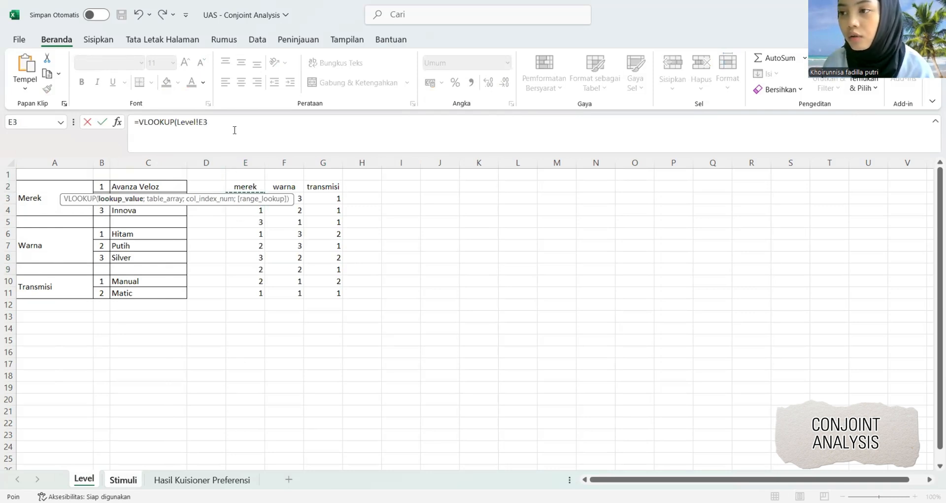
pyautogui.write(';')
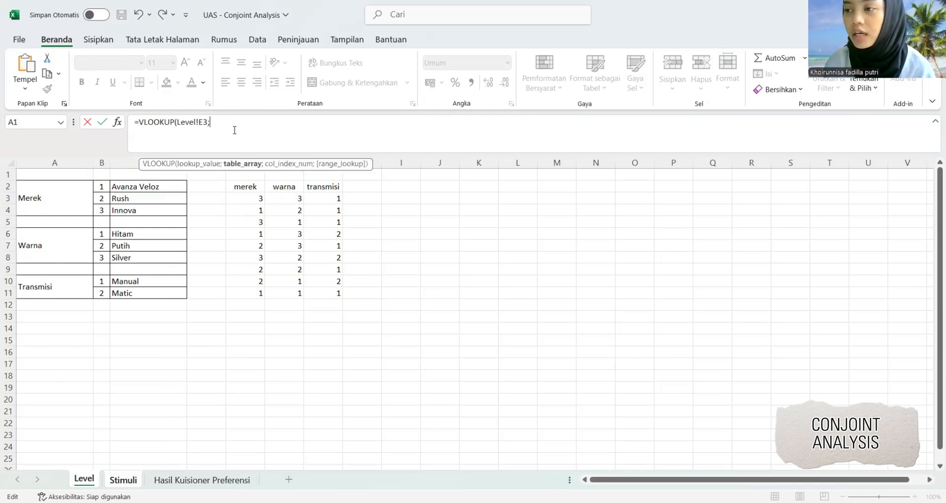
pyautogui.write('me')
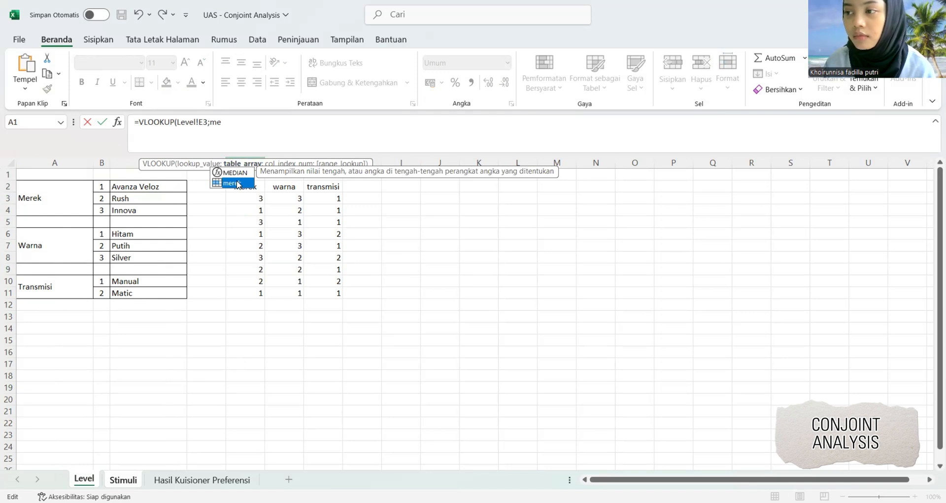
pyautogui.doubleClick(236, 184)
pyautogui.write(';2')
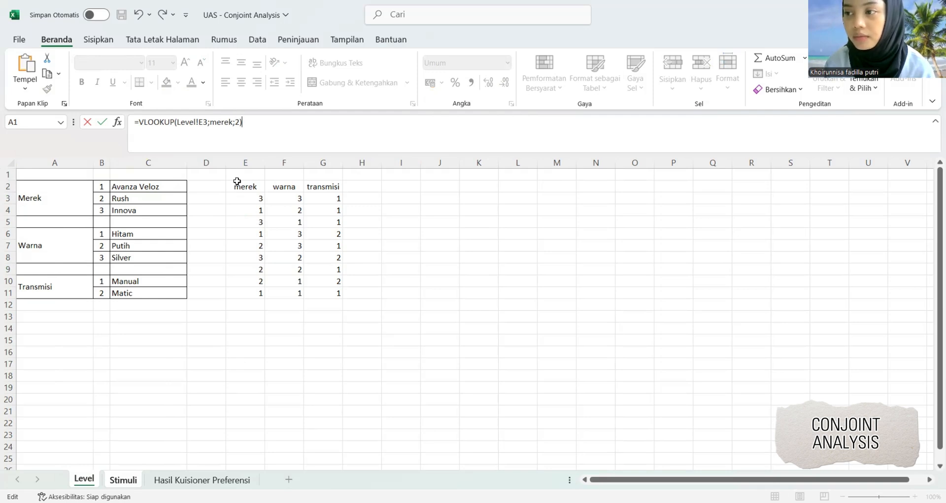
pyautogui.write(')')
pyautogui.press('Return')
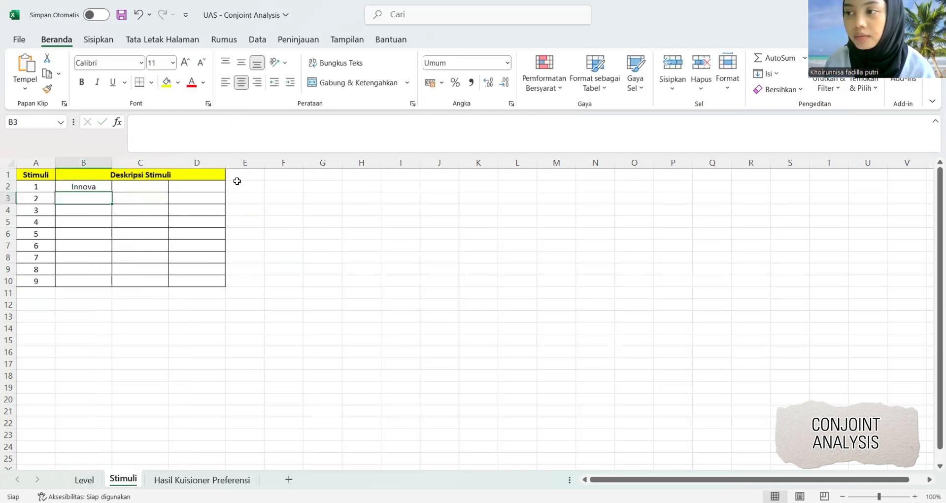
# Fill the merek lookup formula from B2 down to B10 for all nine stimuli.
pyautogui.click(110, 186)
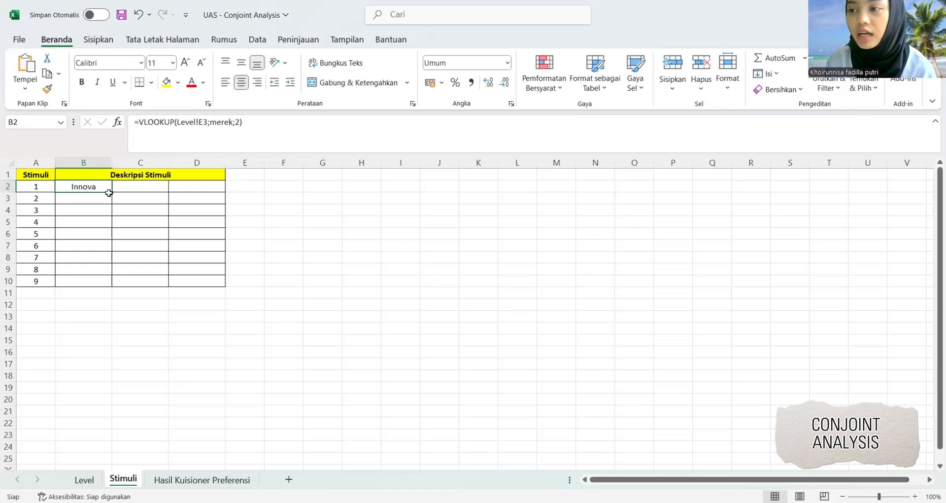
pyautogui.moveTo(109, 193); pyautogui.dragTo(121, 284)
pyautogui.hotkey('ctrl', 'z')
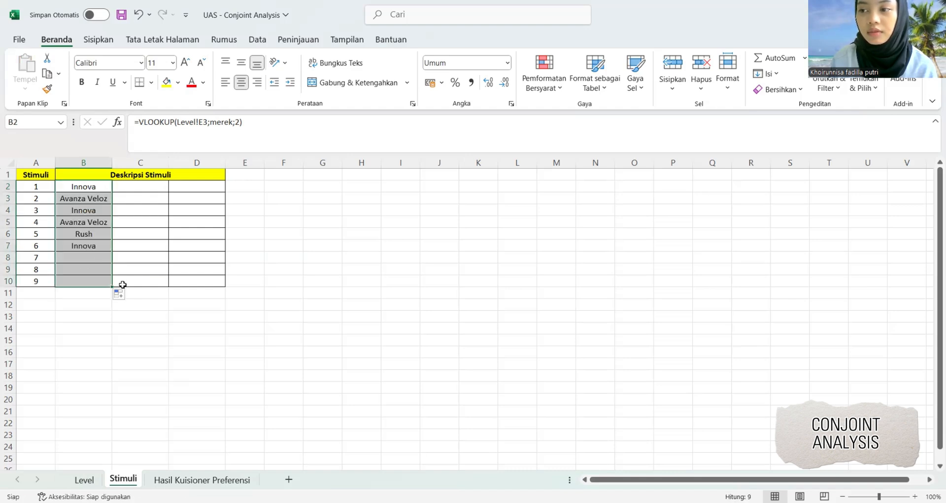
# Enter the formula =VLOOKUP(Level!F3;warna;2) in cell C2 of the Stimuli sheet and fill it down to C10.
pyautogui.click(143, 191)
pyautogui.write('=')
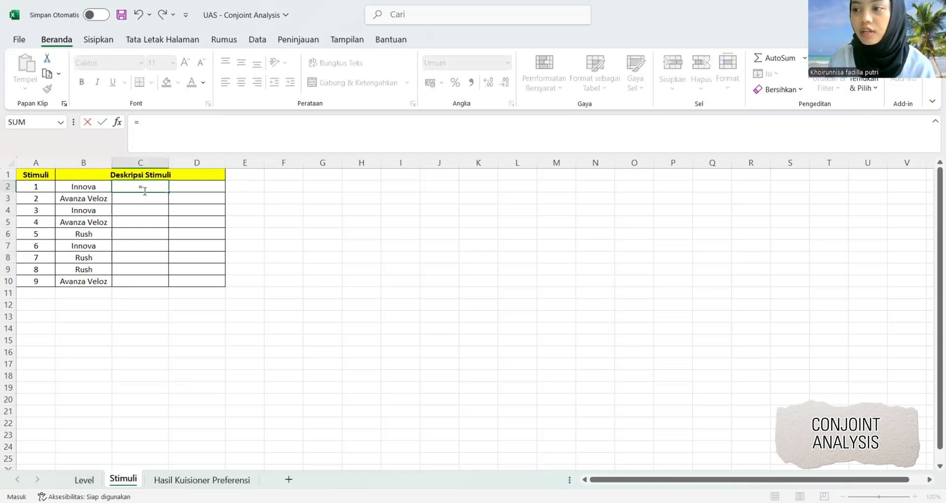
pyautogui.write('v')
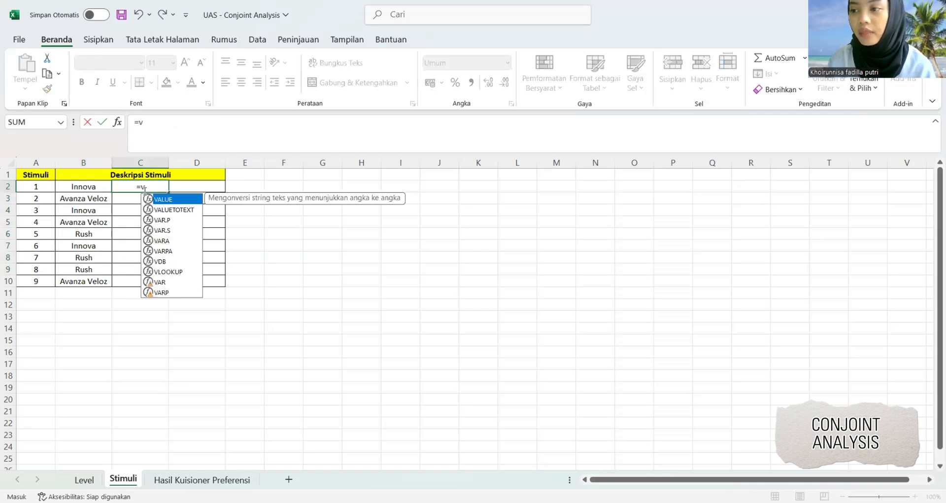
pyautogui.write('lo')
pyautogui.press('Tab')
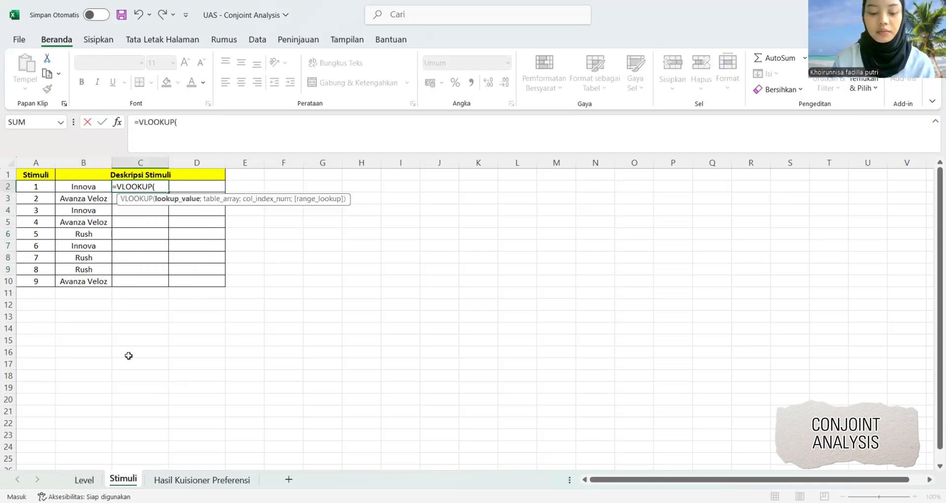
pyautogui.click(85, 479)
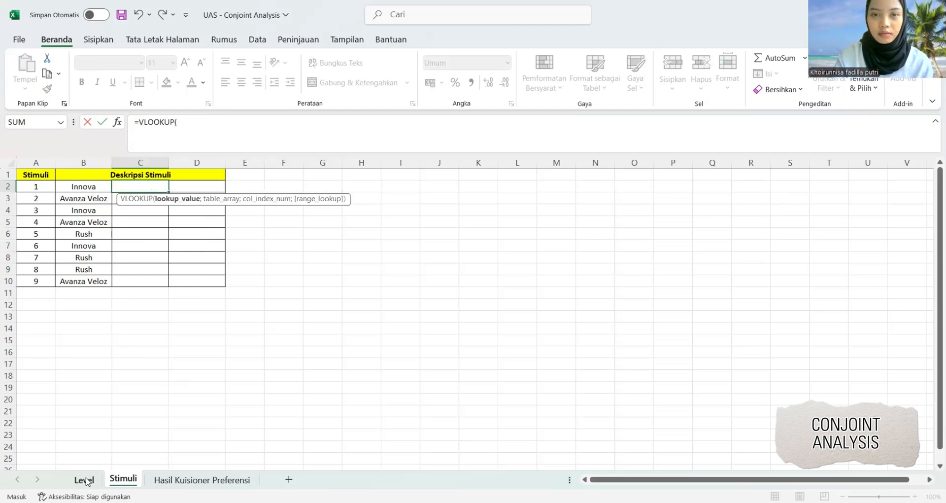
pyautogui.click(291, 214)
pyautogui.press('Up')
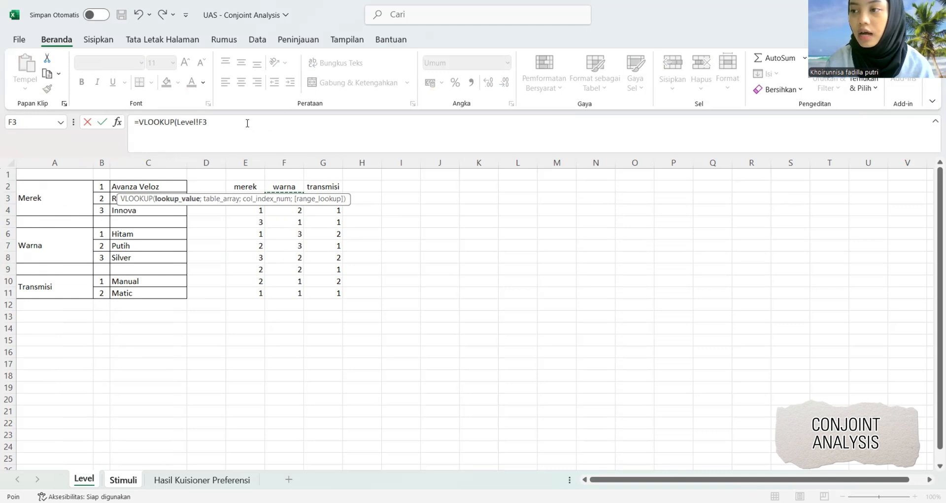
pyautogui.write(',')
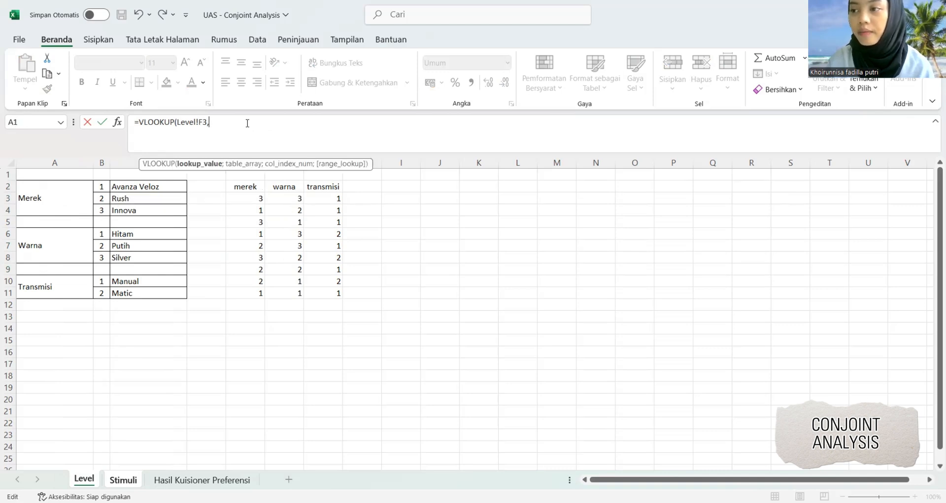
pyautogui.press('BackSpace')
pyautogui.write(';')
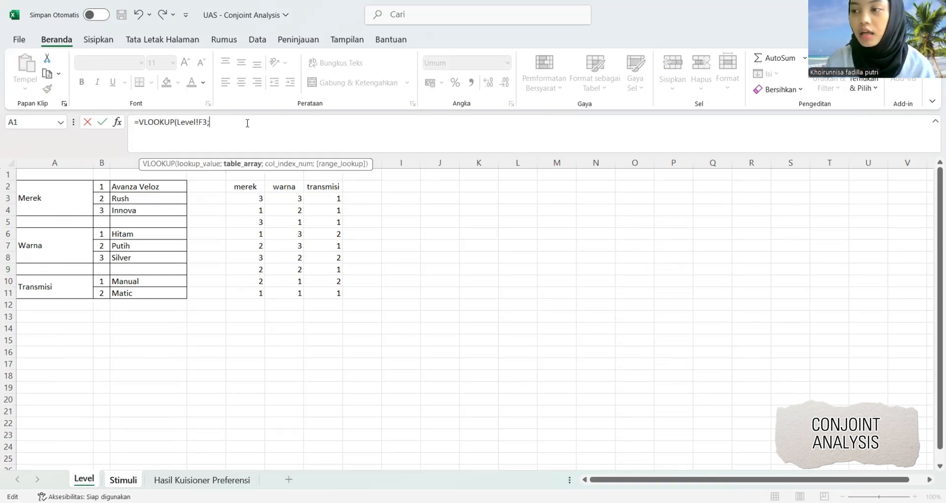
pyautogui.write('w')
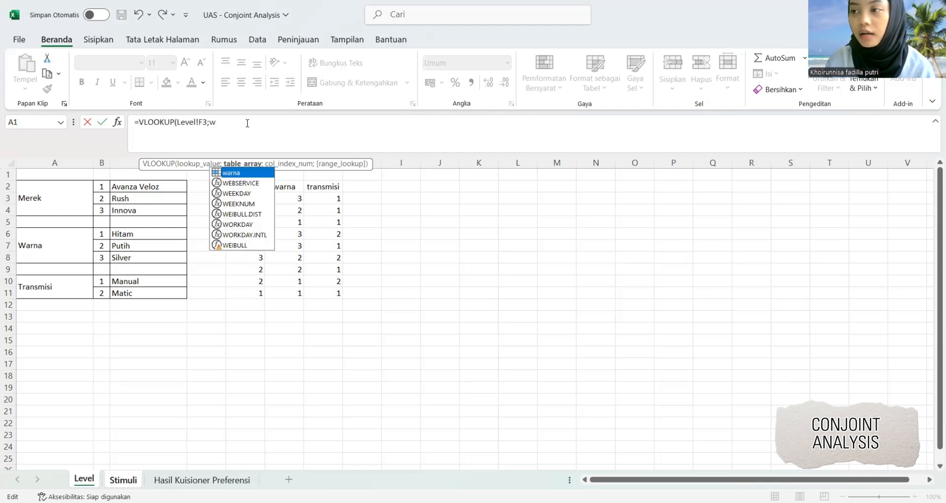
pyautogui.write('a')
pyautogui.doubleClick(238, 174)
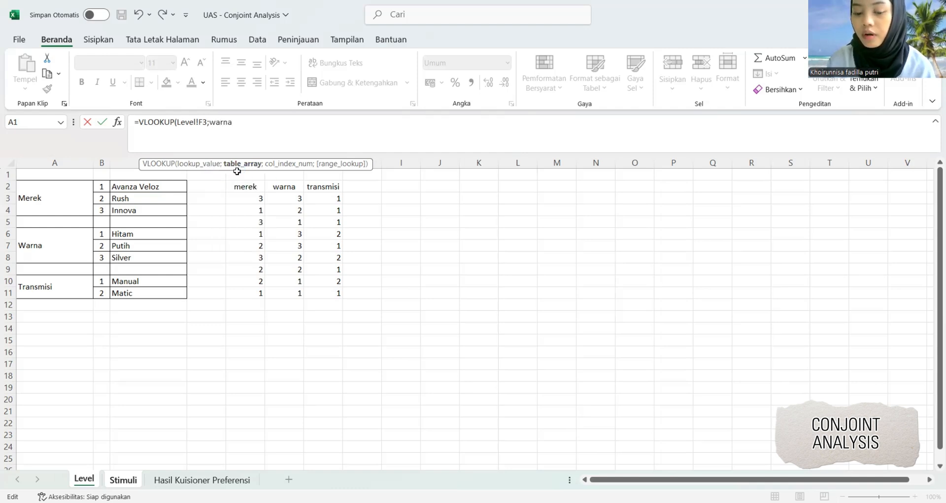
pyautogui.write(';2')
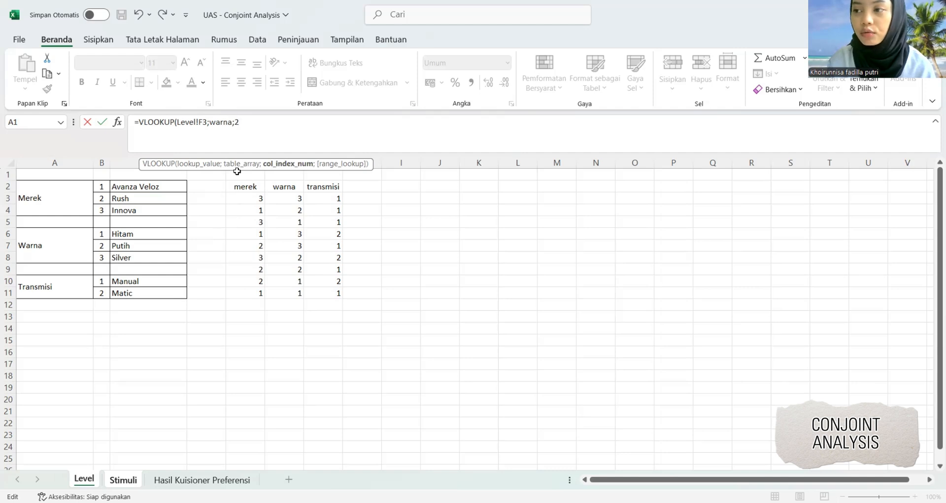
pyautogui.write(')')
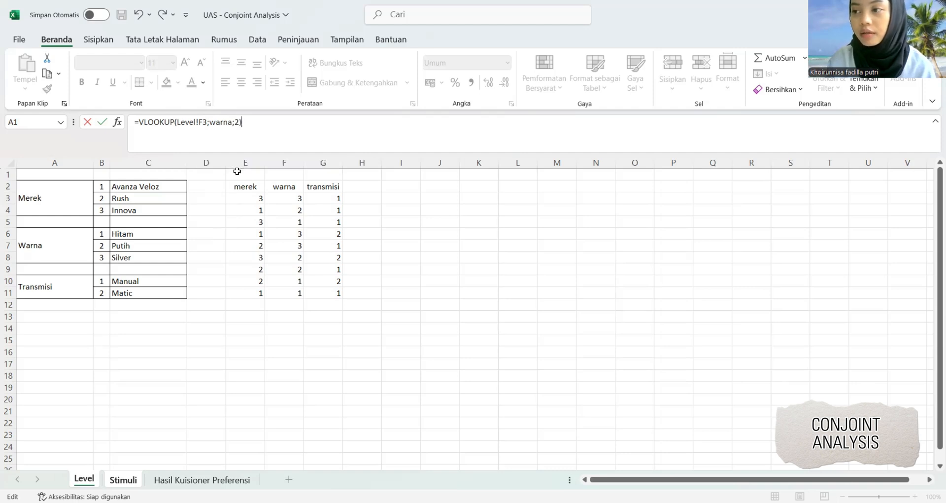
pyautogui.hotkey('ctrl', 'Return')
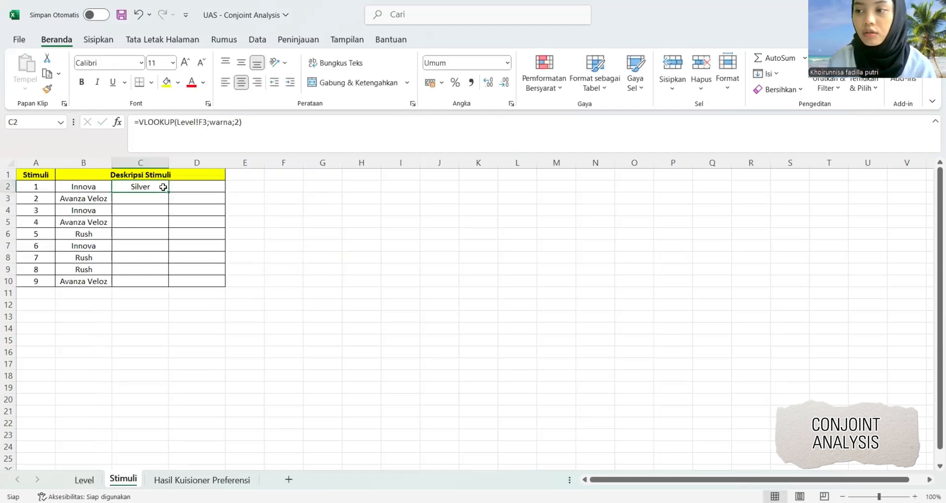
pyautogui.moveTo(168, 194); pyautogui.dragTo(169, 285)
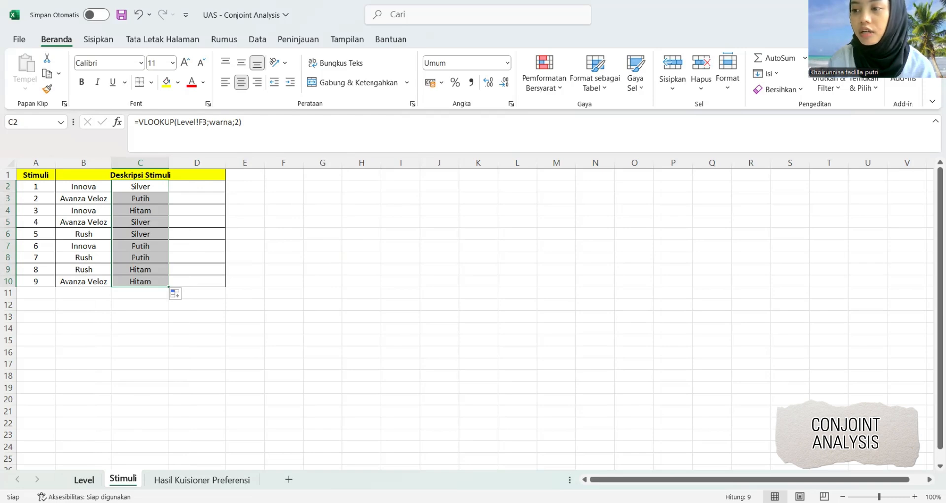
# Enter the formula =VLOOKUP(Level!G3;transmisi;2) in cell D2 of the Stimuli sheet and fill it down to D10.
pyautogui.click(211, 190)
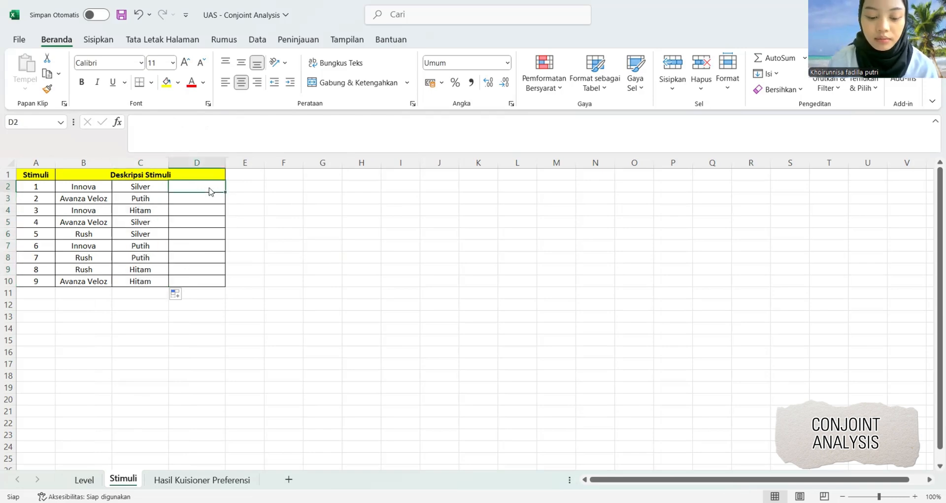
pyautogui.write('=v')
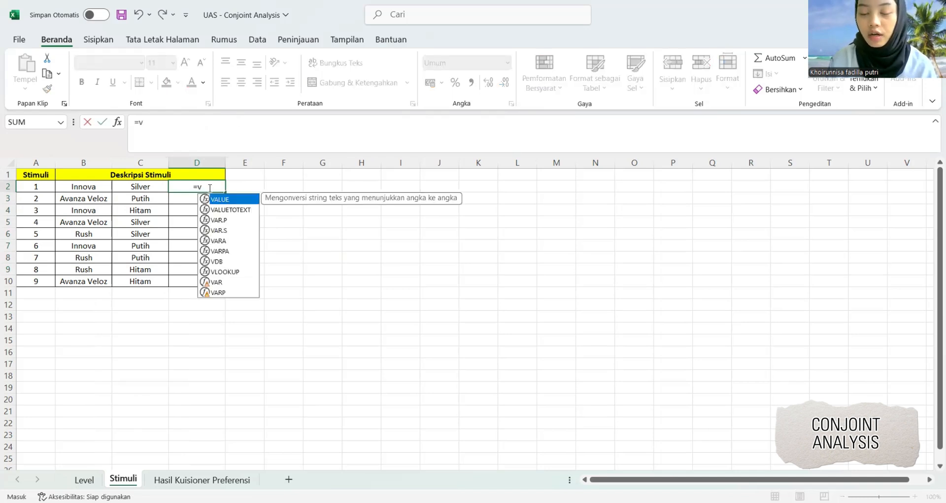
pyautogui.click(226, 271)
pyautogui.doubleClick(225, 271)
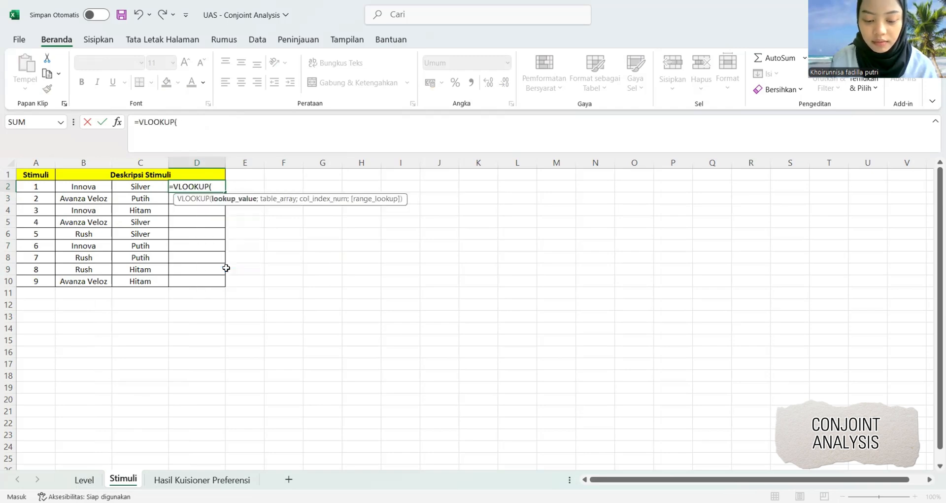
pyautogui.click(79, 480)
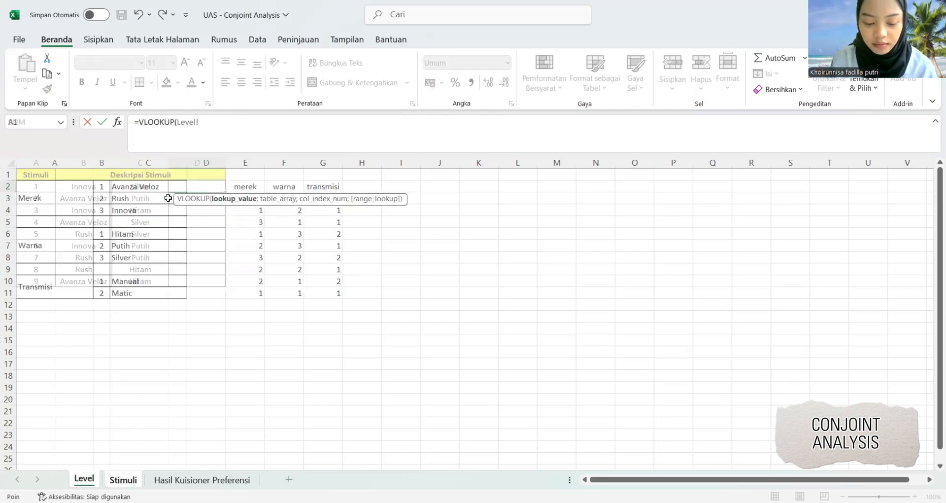
pyautogui.click(334, 213)
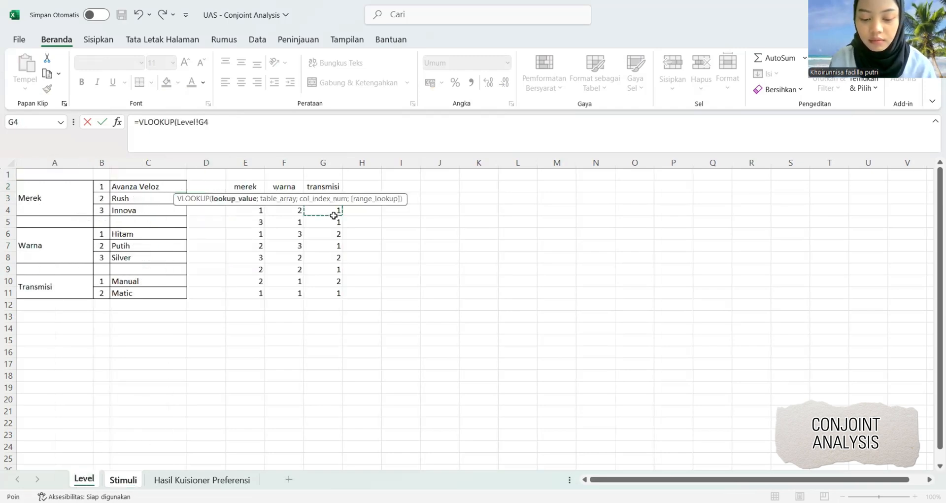
pyautogui.press('Up')
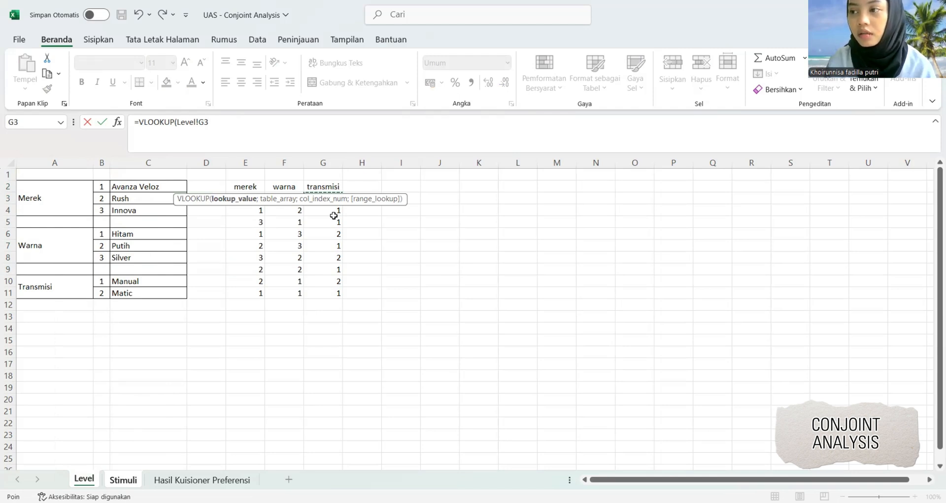
pyautogui.write(';')
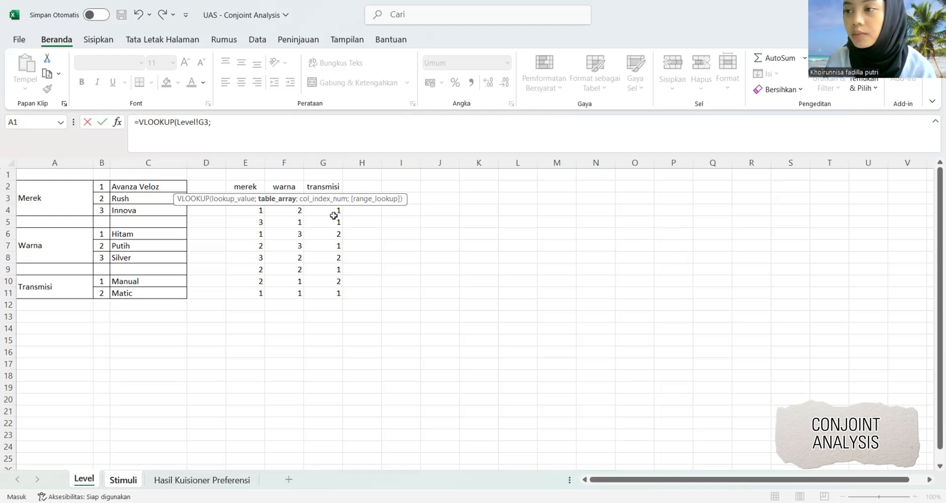
pyautogui.write('tr')
pyautogui.doubleClick(203, 171)
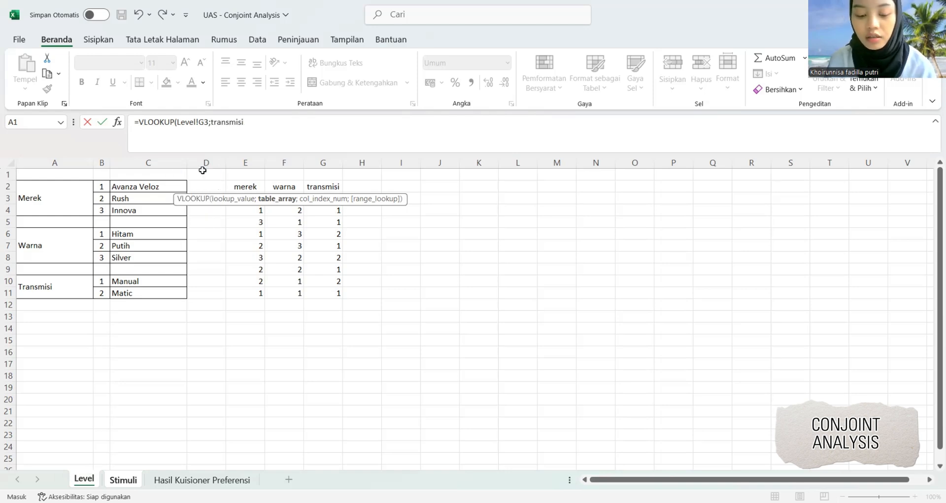
pyautogui.write(';2')
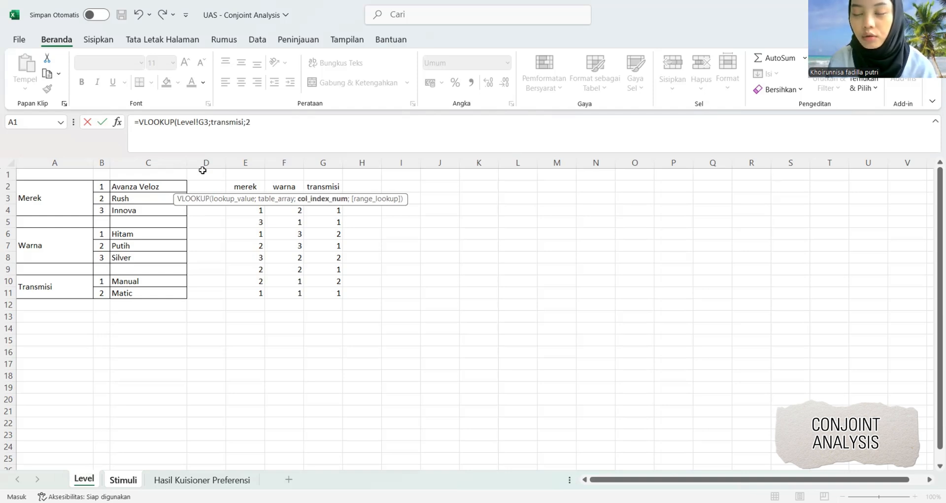
pyautogui.press('Return')
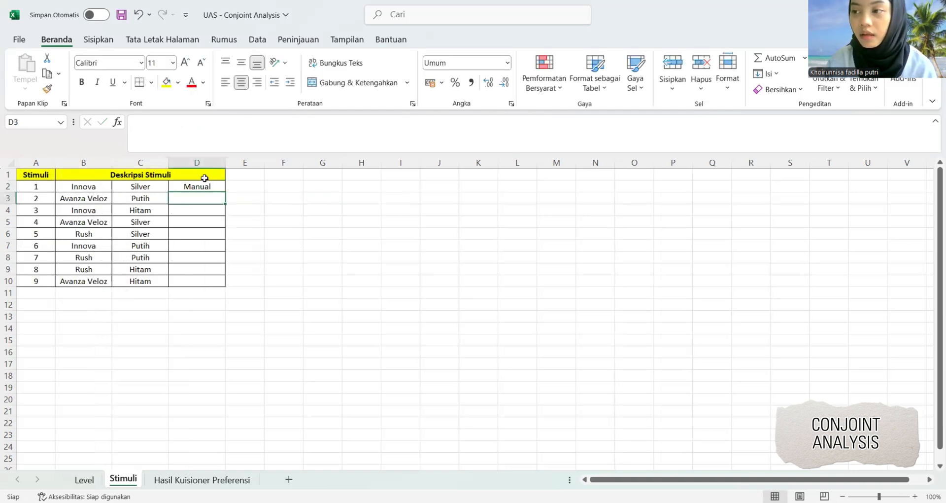
pyautogui.click(213, 185)
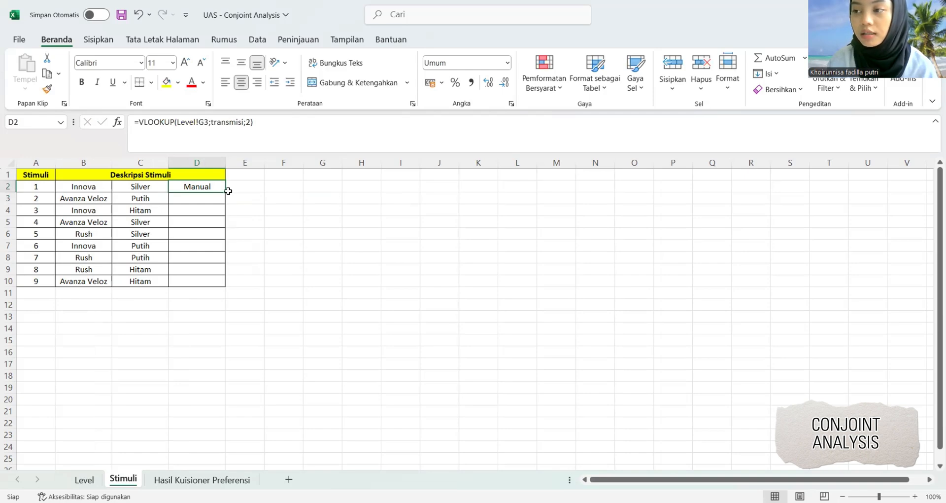
pyautogui.moveTo(229, 191); pyautogui.dragTo(237, 283)
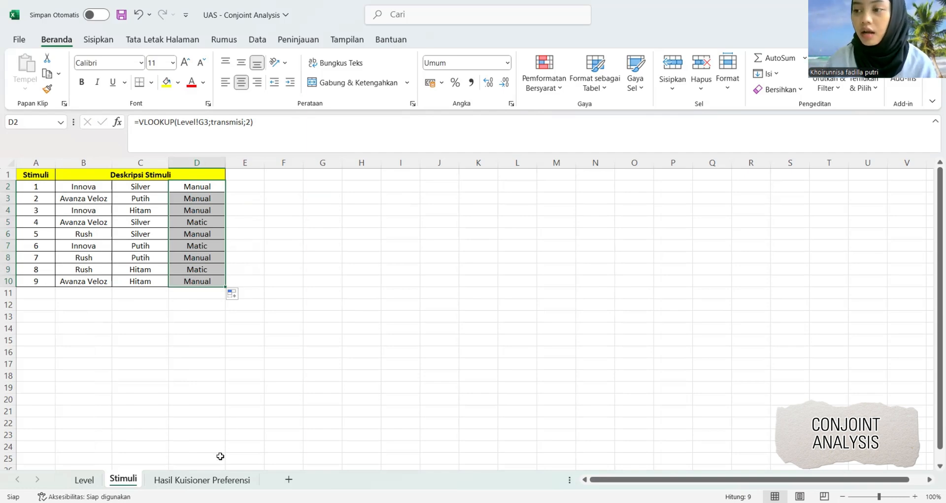
# Copy the responses A3:J113 from the Hasil Kuisioner Preferensi sheet and paste them into the empty SPSS dataset starting at its first cell.
pyautogui.click(217, 480)
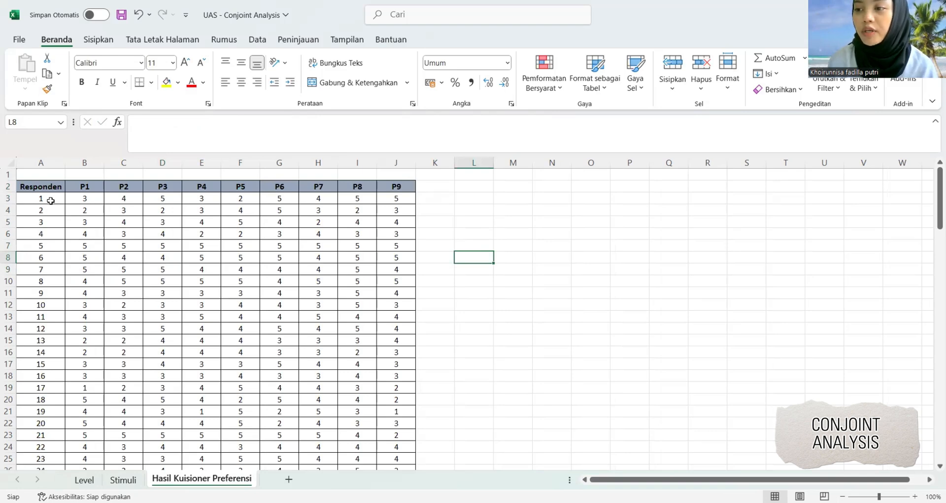
pyautogui.moveTo(51, 200); pyautogui.dragTo(411, 419)
pyautogui.hotkey('ctrl', 'c')
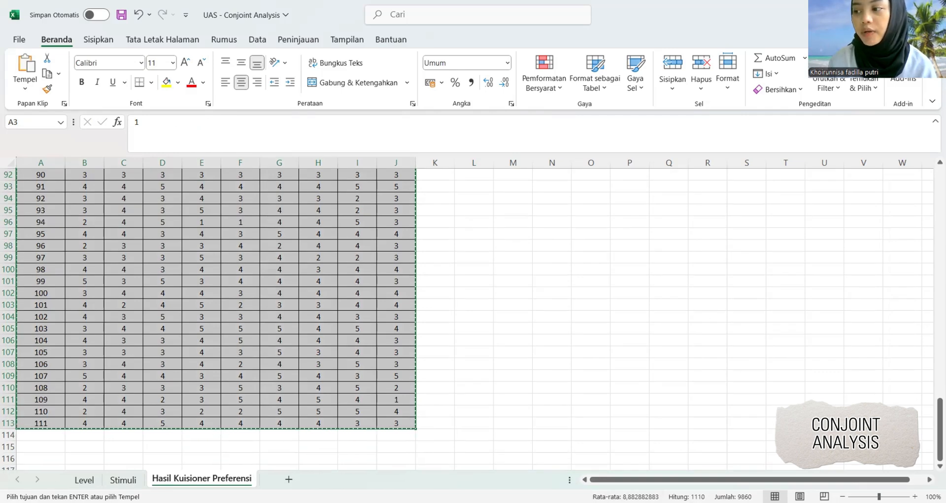
pyautogui.hotkey('alt', 'Tab')
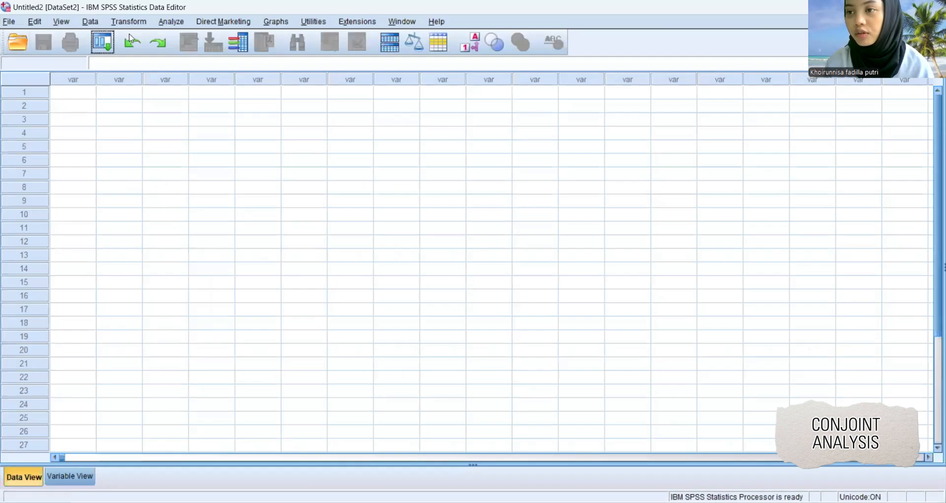
pyautogui.click(83, 92)
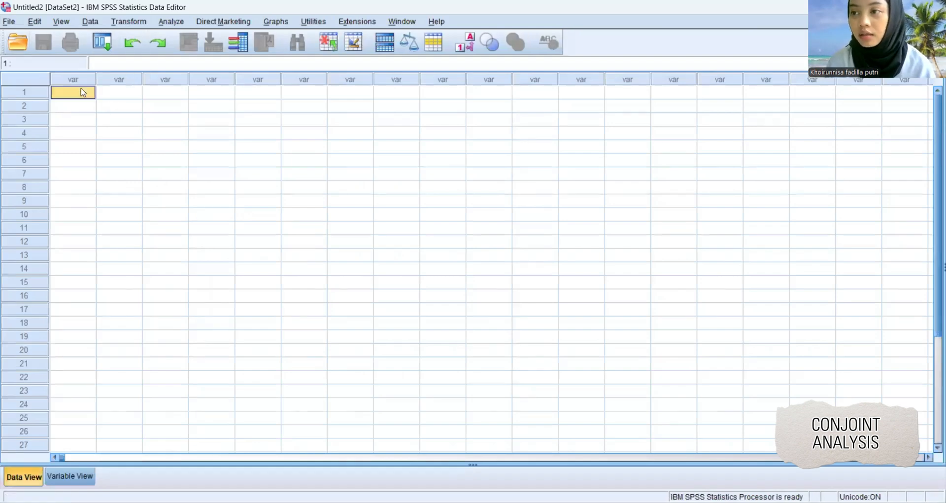
pyautogui.hotkey('ctrl', 'v')
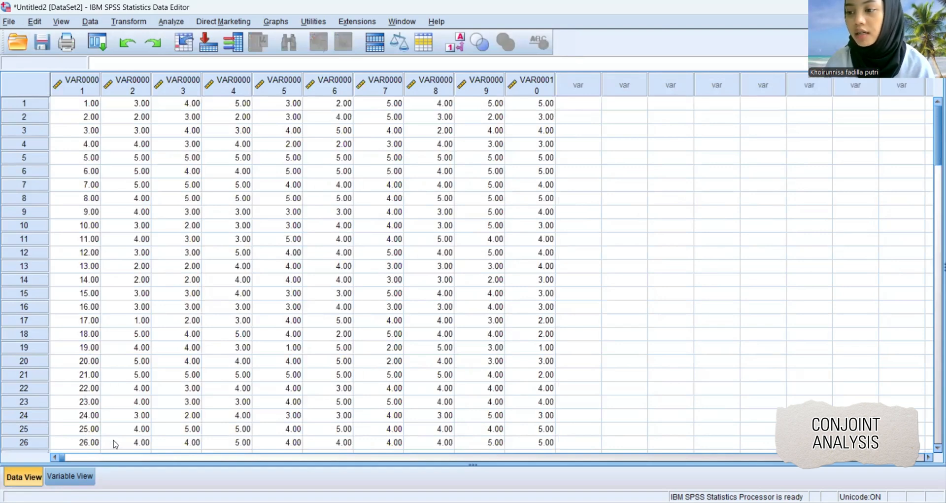
# Rename the first variable of the pasted dataset as responden.
pyautogui.click(75, 475)
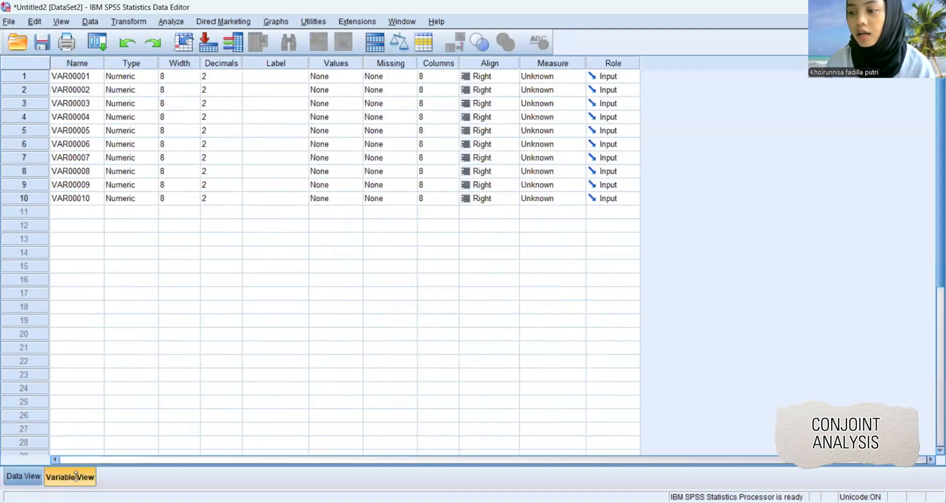
pyautogui.click(73, 78)
pyautogui.write('r')
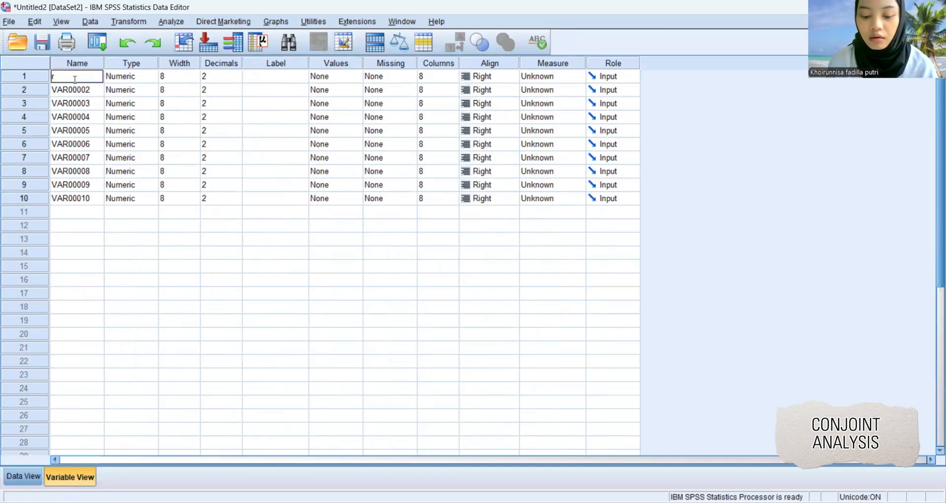
pyautogui.write('espo')
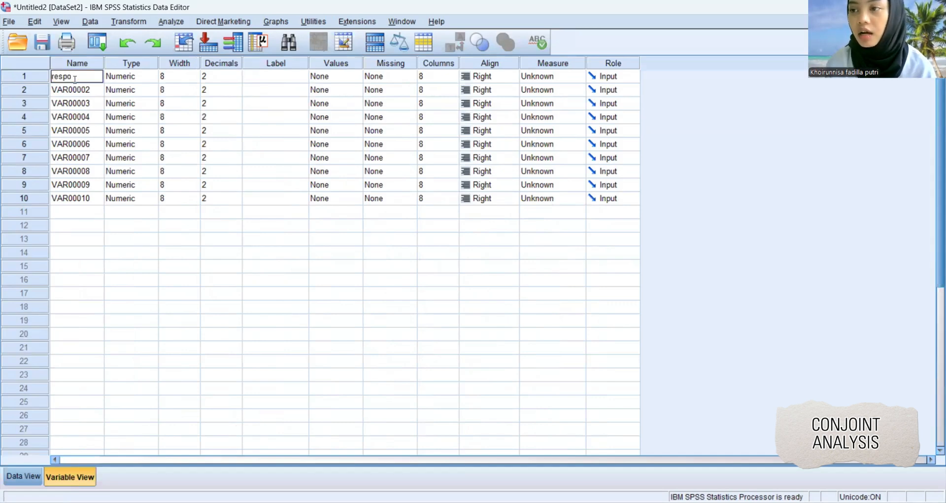
pyautogui.write('nden')
pyautogui.press('Return')
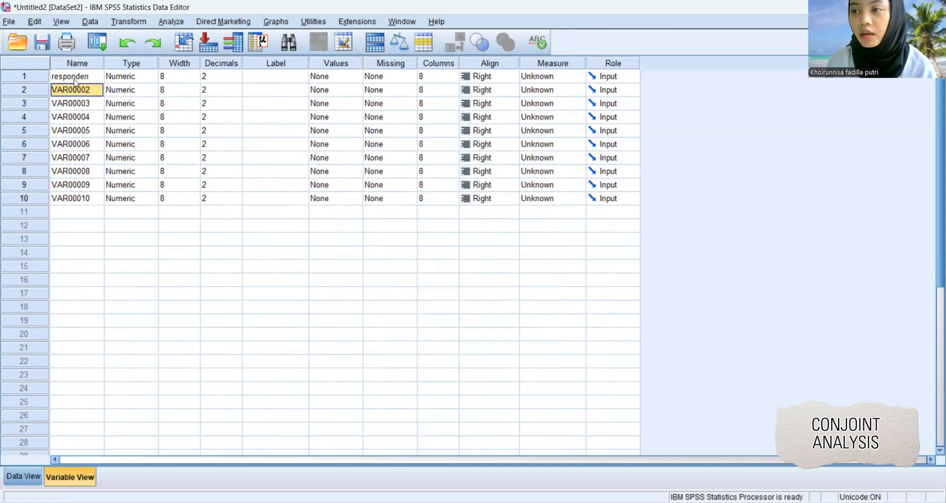
# Rename the remaining nine variables, VAR00002 to VAR00010, as p1 through p9 in order.
pyautogui.write('p1')
pyautogui.press('Return')
pyautogui.write('p2')
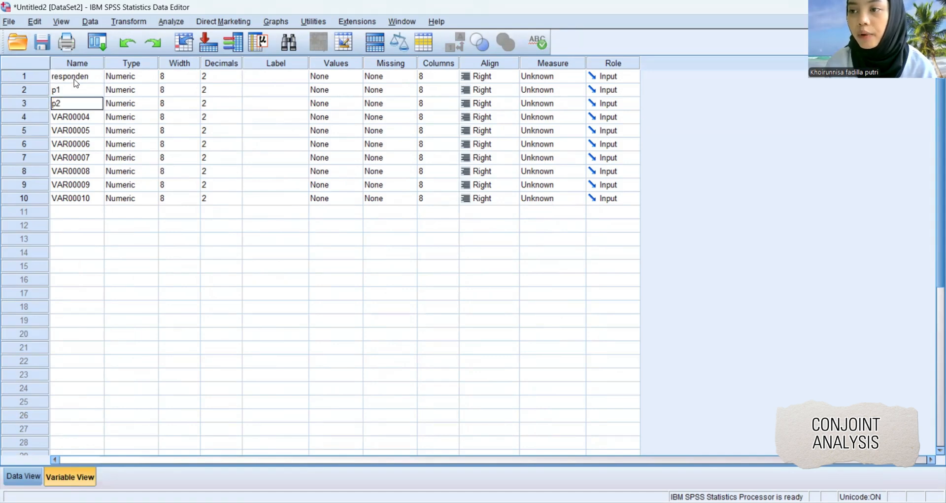
pyautogui.press('Return')
pyautogui.write('p3')
pyautogui.press('Return')
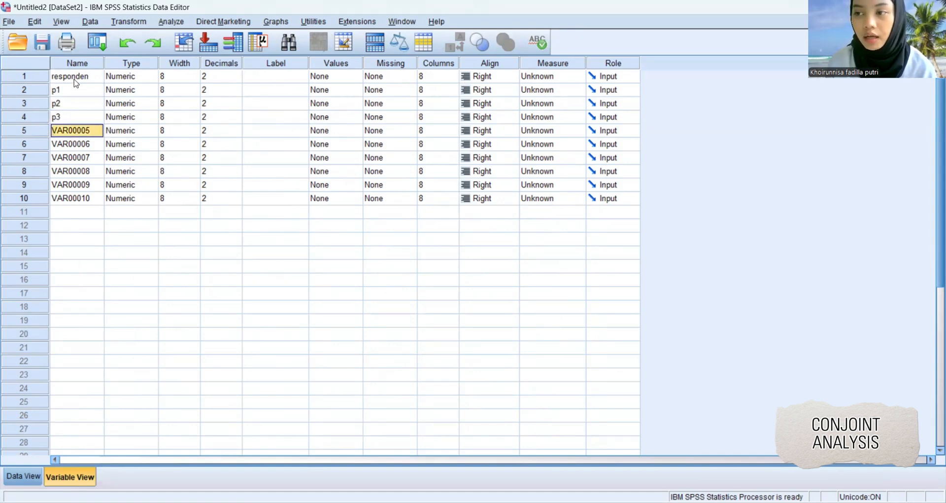
pyautogui.write('p4')
pyautogui.press('Return')
pyautogui.write('p5')
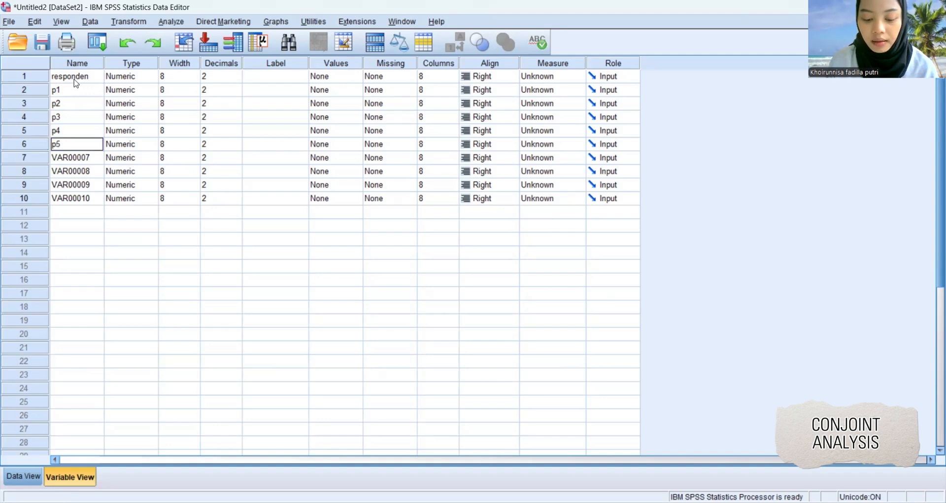
pyautogui.press('Return')
pyautogui.write('p6')
pyautogui.press('Return')
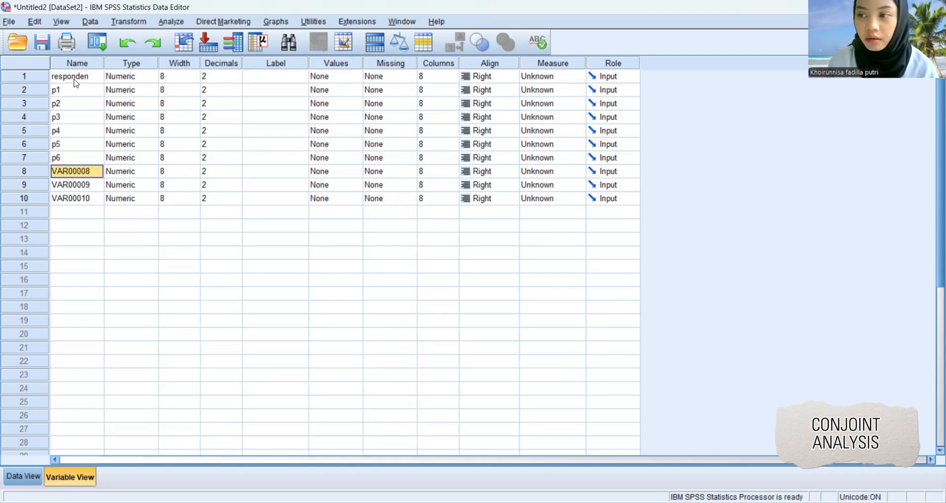
pyautogui.write('p7')
pyautogui.press('Return')
pyautogui.write('p8')
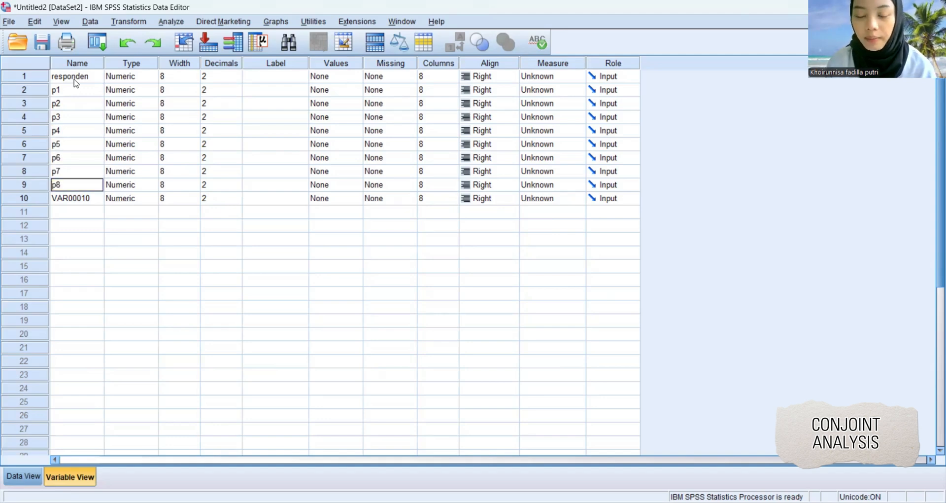
pyautogui.press('Return')
pyautogui.write('p9')
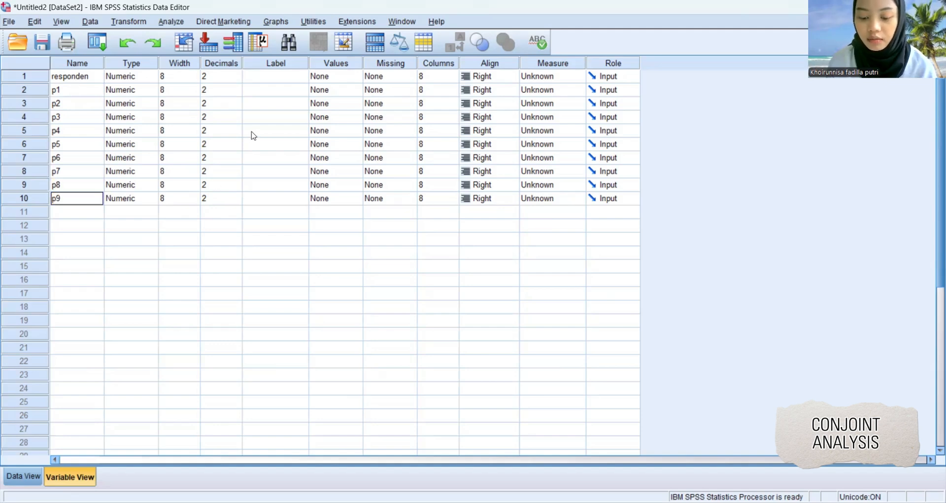
pyautogui.click(270, 253)
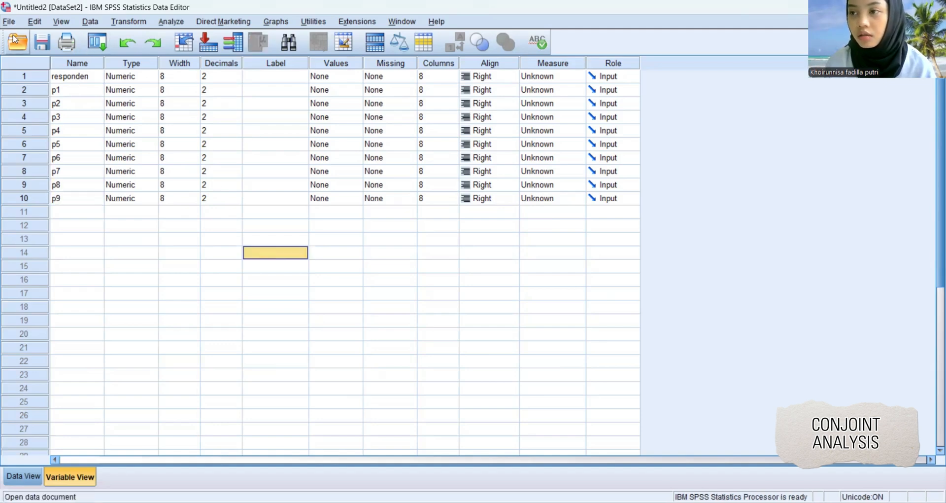
# Save the dataset as preferensi_konsumen in SPSS Statistics (*.sav) format in the Conjoint_Analiysis folder.
pyautogui.click(39, 44)
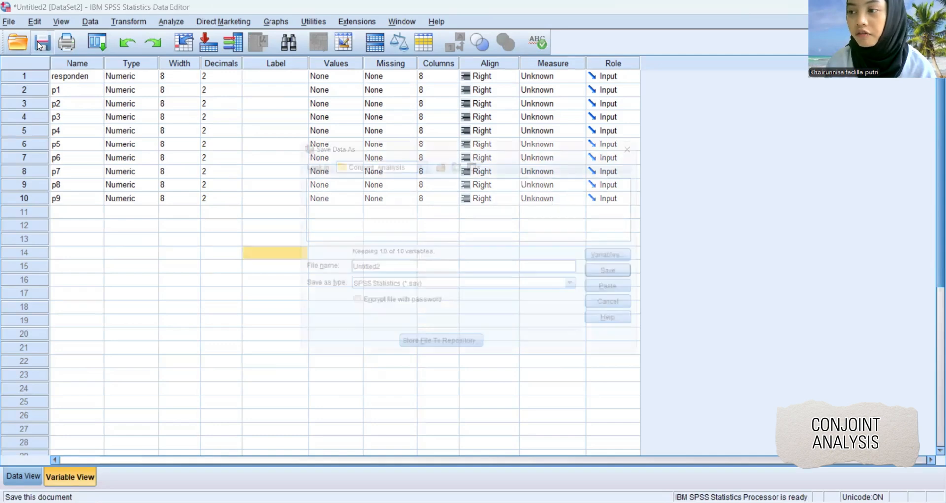
pyautogui.write('p')
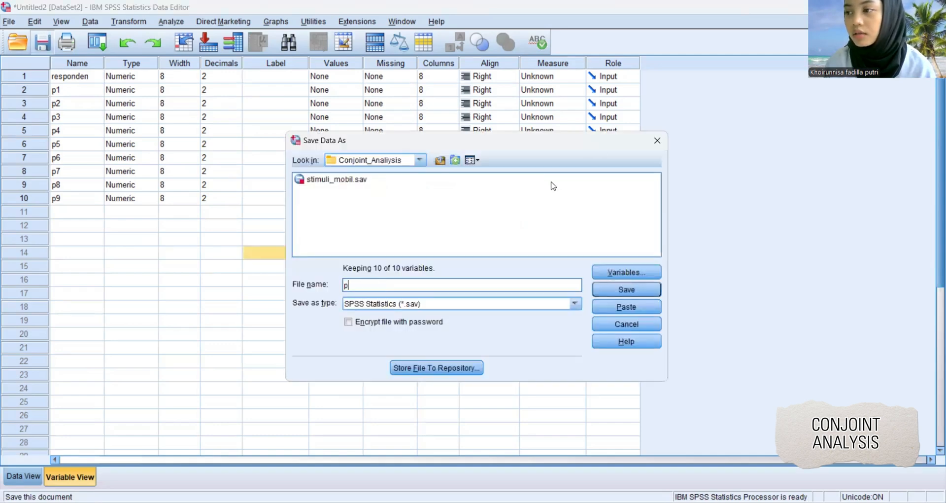
pyautogui.write('refe')
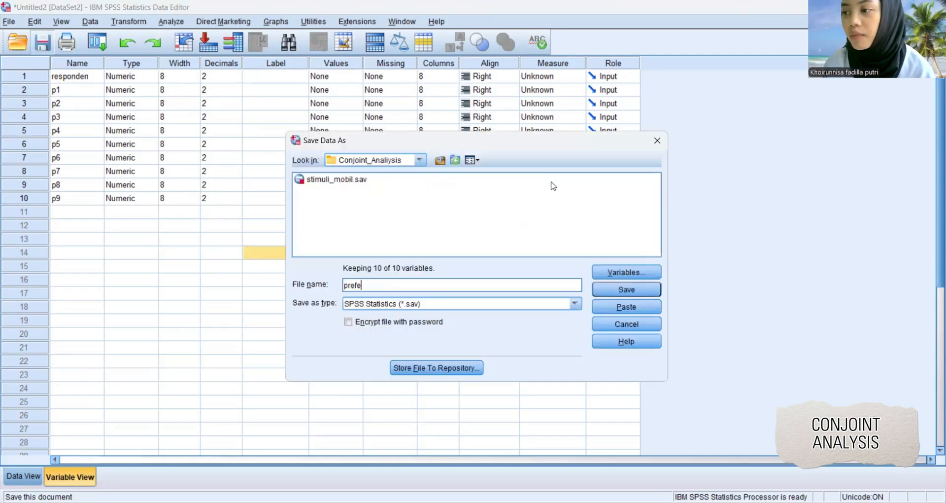
pyautogui.write('rensi')
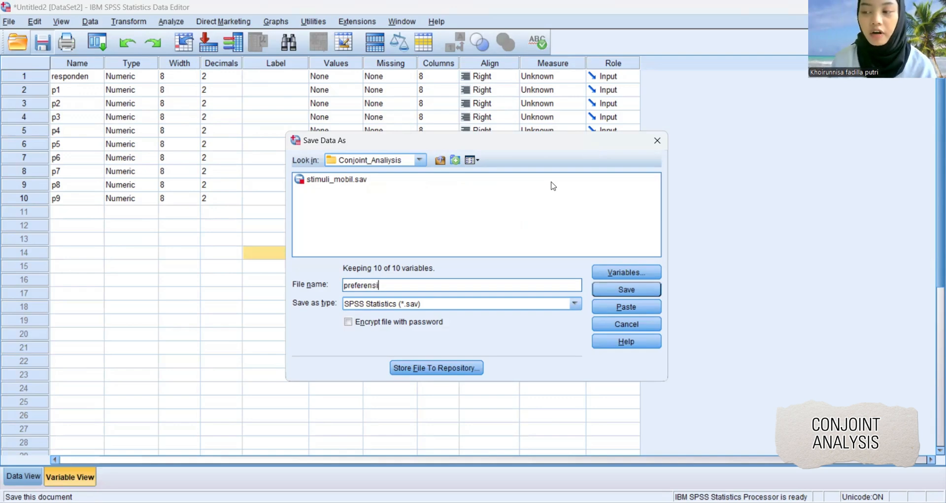
pyautogui.write('_ko')
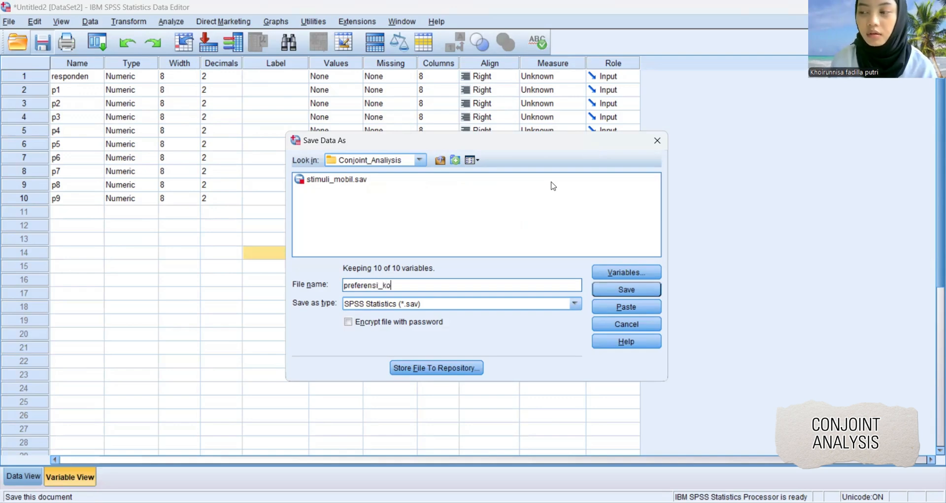
pyautogui.write('nsumen')
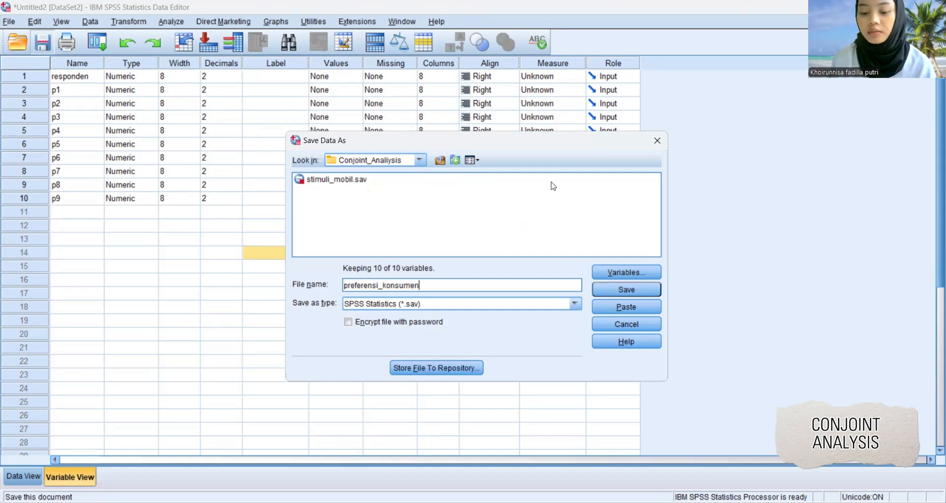
pyautogui.press('Return')
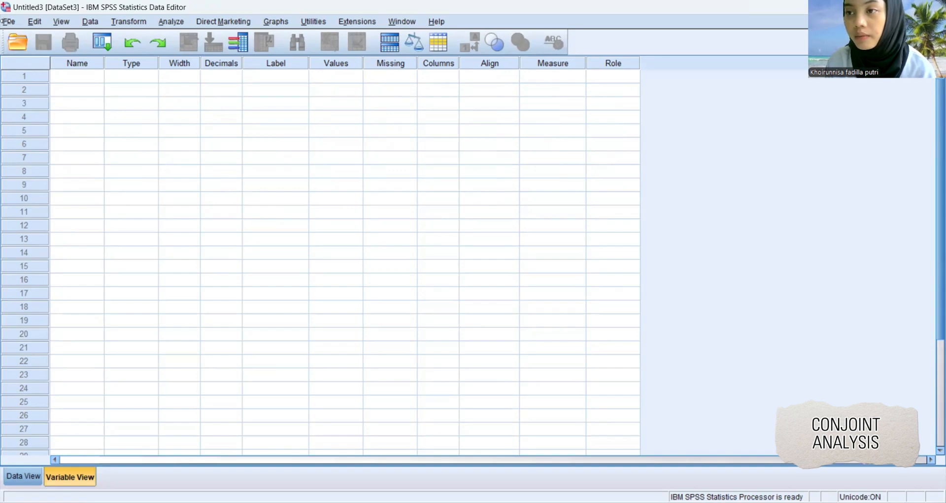
# Create a new syntax file and begin its first line with the CONJOINT command.
pyautogui.click(35, 21)
pyautogui.moveTo(30, 38)
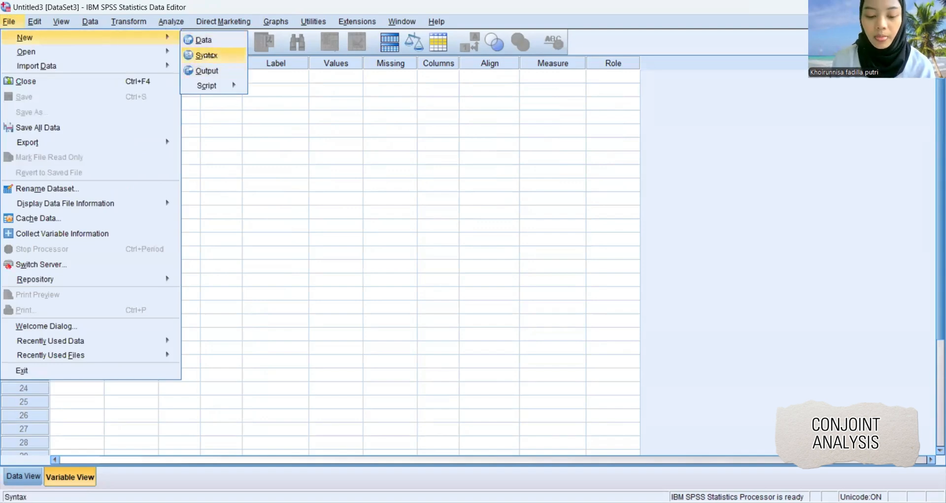
pyautogui.click(206, 55)
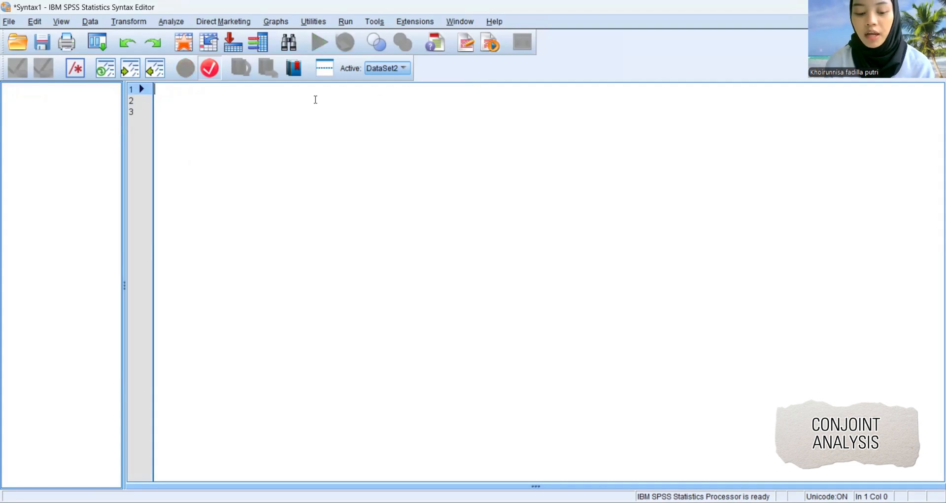
pyautogui.write('con')
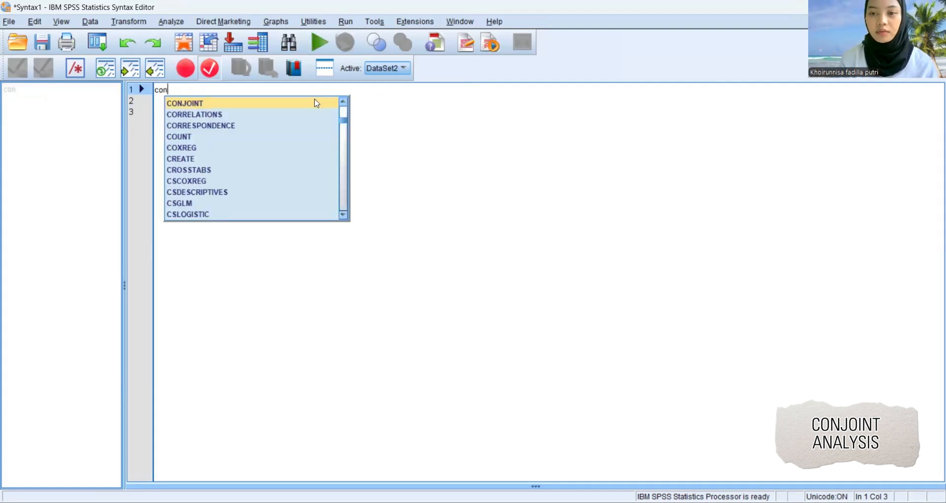
pyautogui.doubleClick(316, 101)
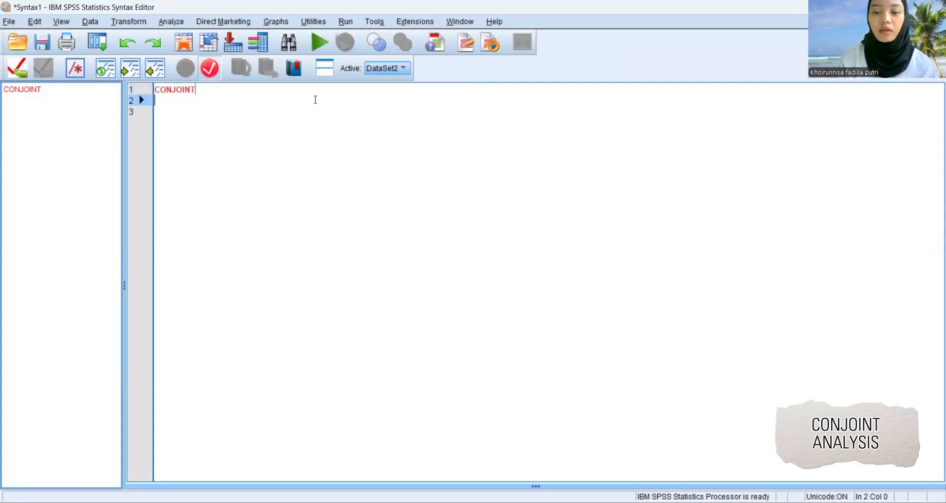
pyautogui.press('BackSpace')
pyautogui.write('p')
pyautogui.press('BackSpace')
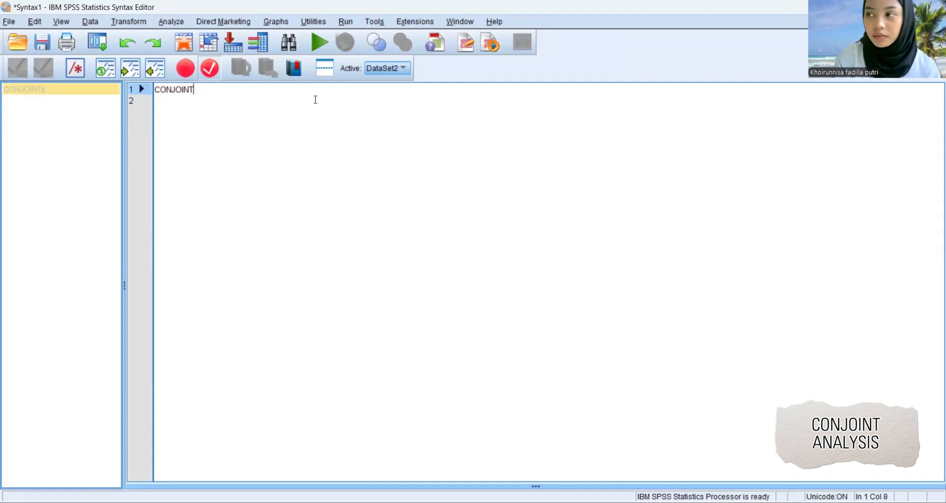
# Complete the CONJOINT line with PLAN= 'C:\Users\ASUS\Documents\Conjoint_Analiysis/stimuli_mobil.sav' and start a new line.
pyautogui.write('pla')
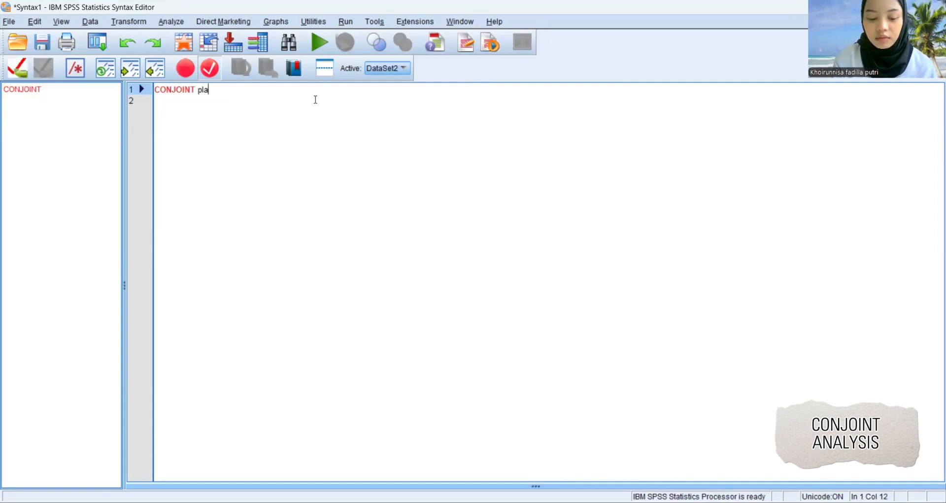
pyautogui.doubleClick(312, 102)
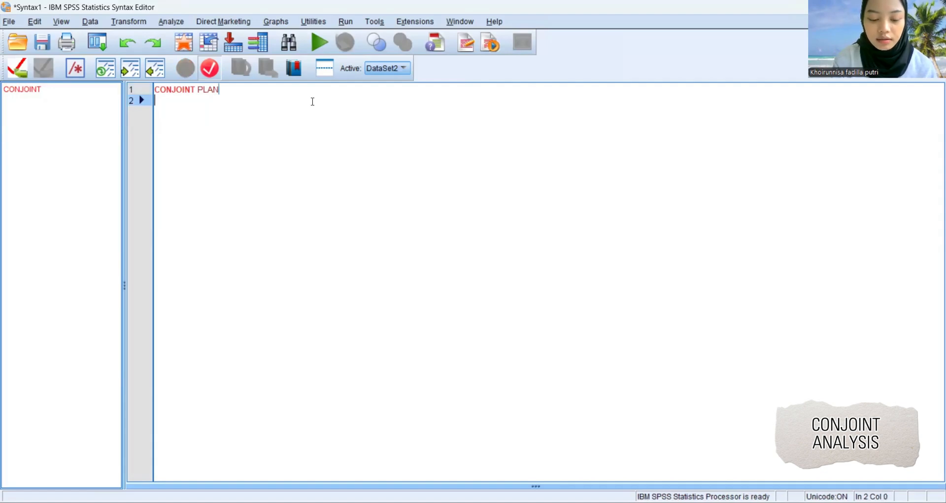
pyautogui.press('BackSpace')
pyautogui.write("= '")
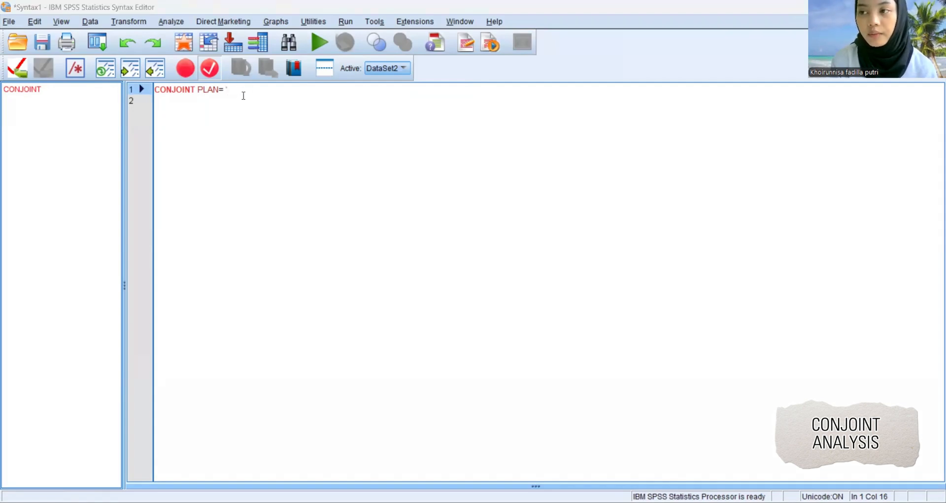
pyautogui.write('C:\\Users\\ASUS\\Documents\\Conjoint_Analiysis')
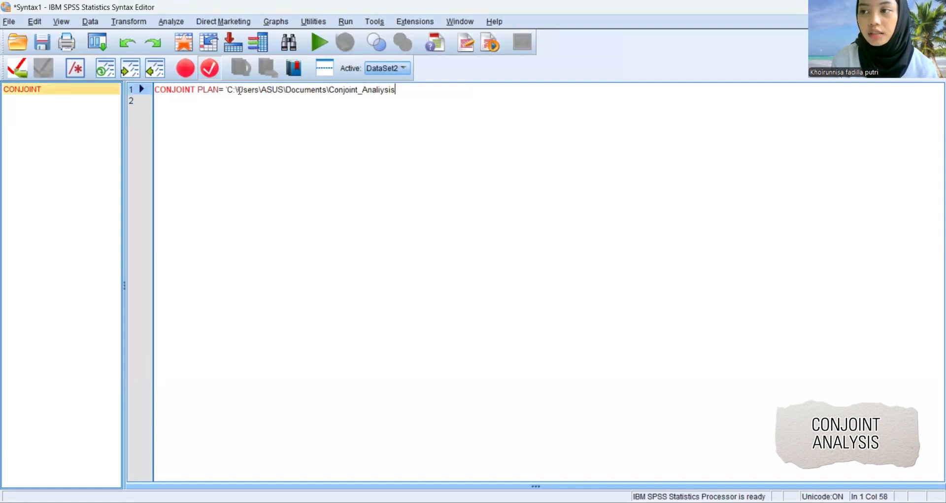
pyautogui.write('/')
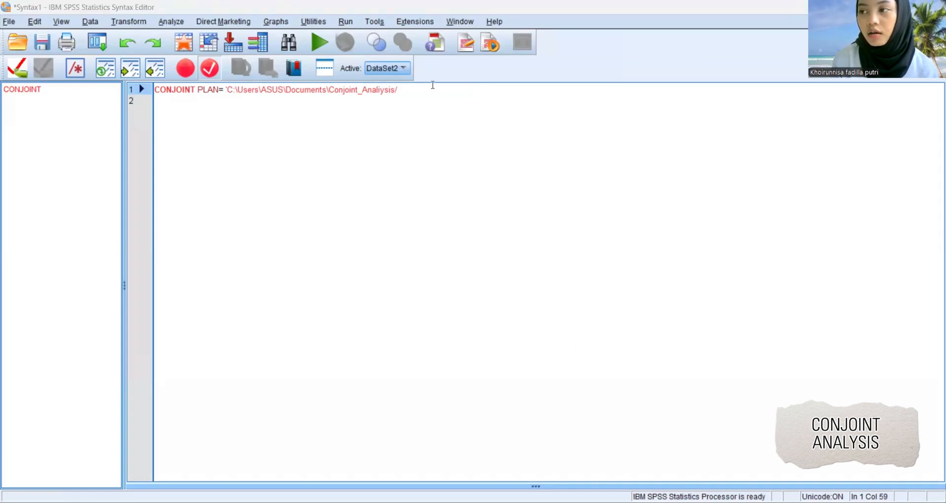
pyautogui.write('stimuli_mobil.sa')
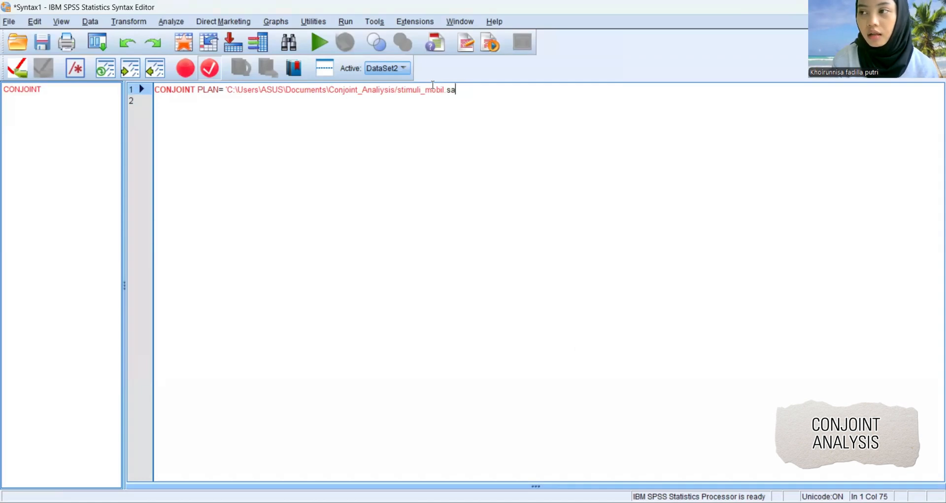
pyautogui.write("v'")
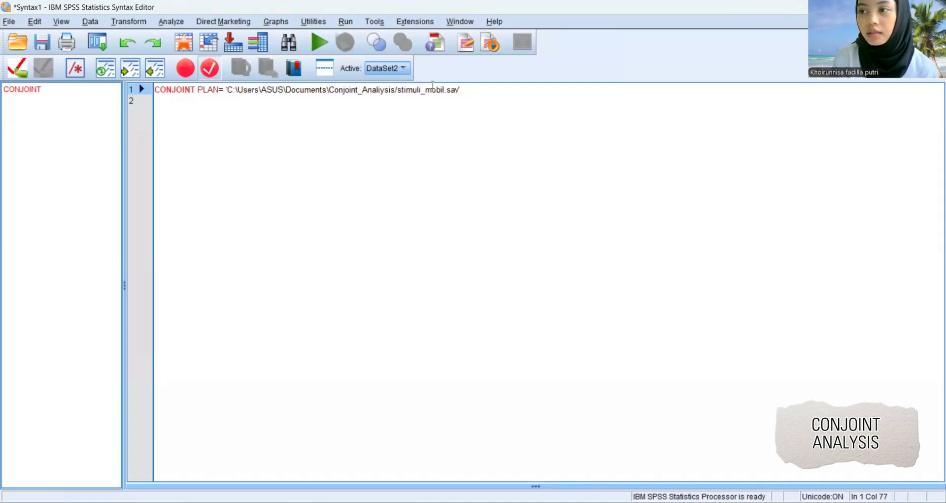
pyautogui.press('Return')
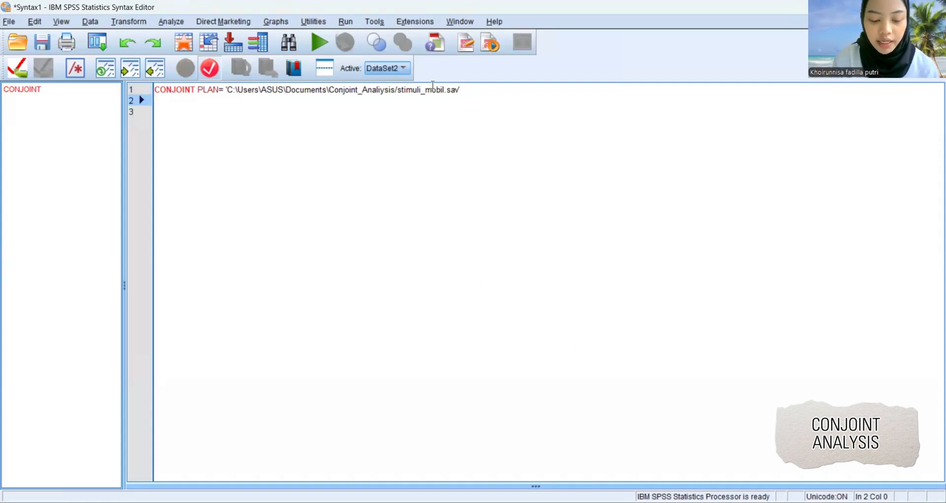
# Insert the /DATA subcommand keyword on the second line of the syntax.
pyautogui.write('/d')
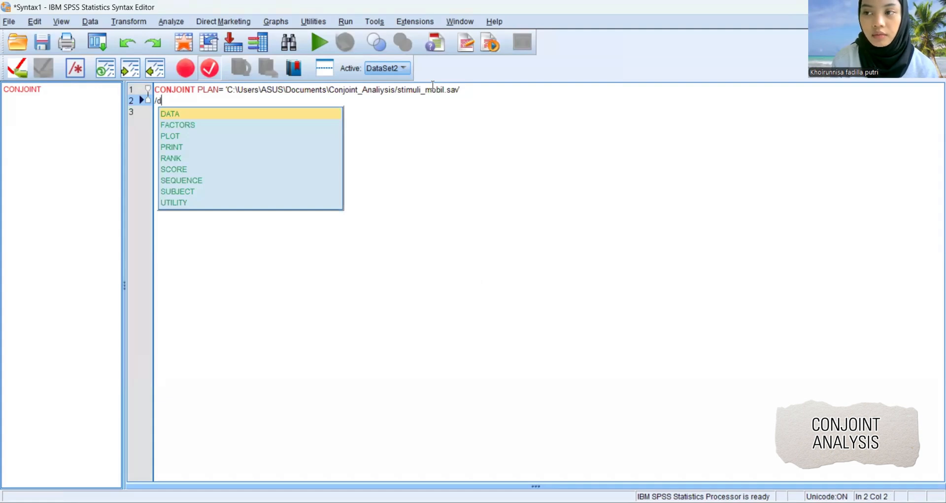
pyautogui.write('ata')
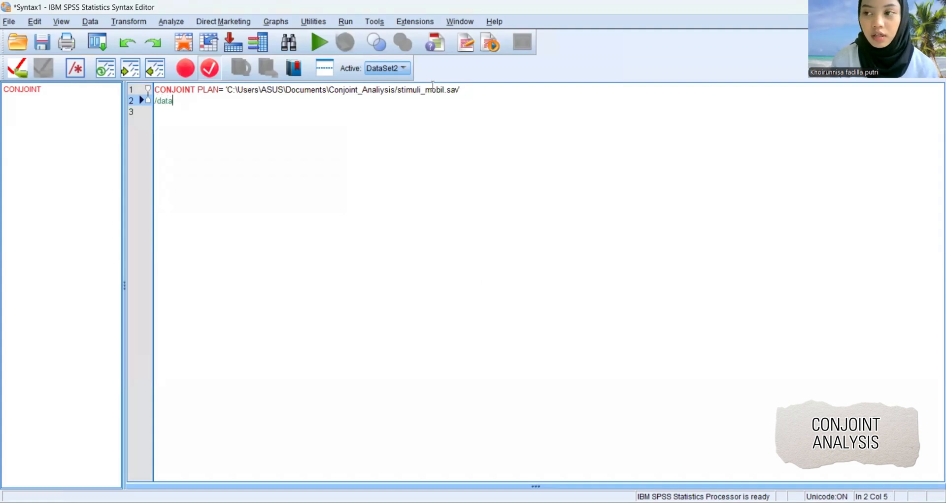
pyautogui.press('BackSpace')
pyautogui.press('BackSpace')
pyautogui.press('BackSpace')
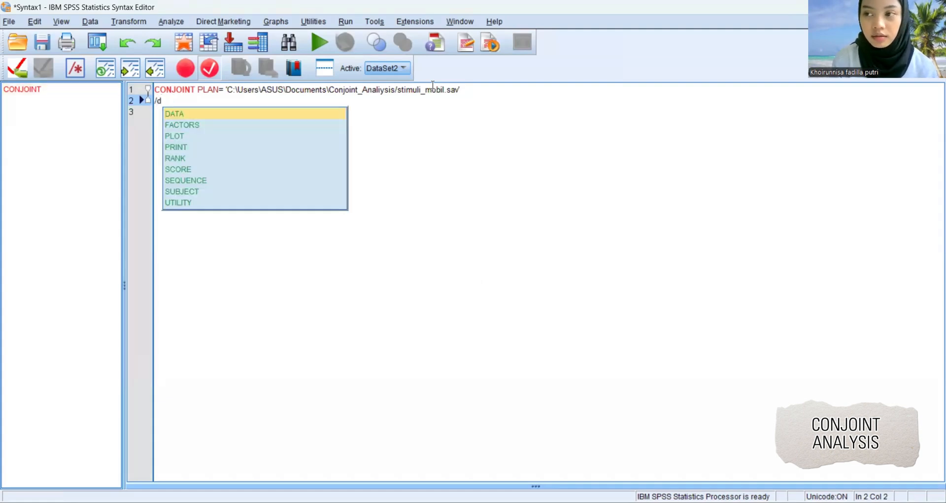
pyautogui.doubleClick(327, 115)
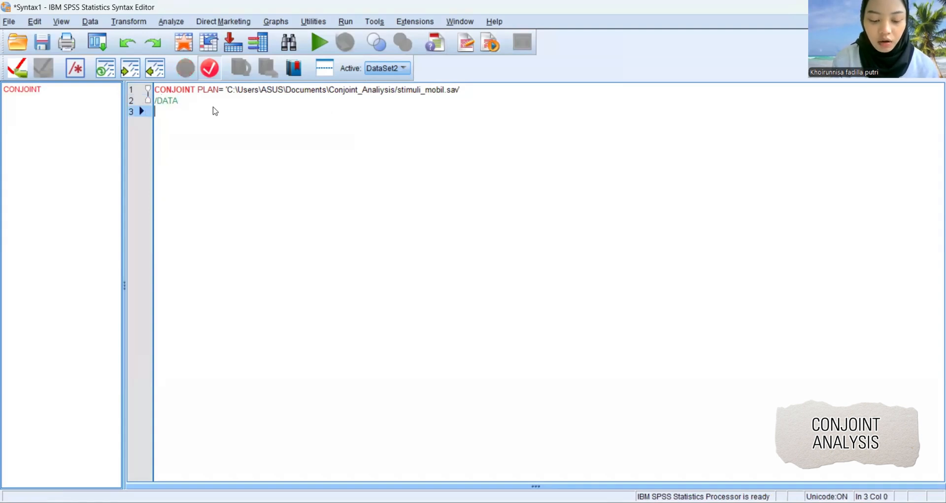
# Complete the /DATA line with = 'C:\Users\ASUS\Documents\Conjoint_Analiysis/preferensi_konsumen.sav' and start a new line.
pyautogui.click(196, 102)
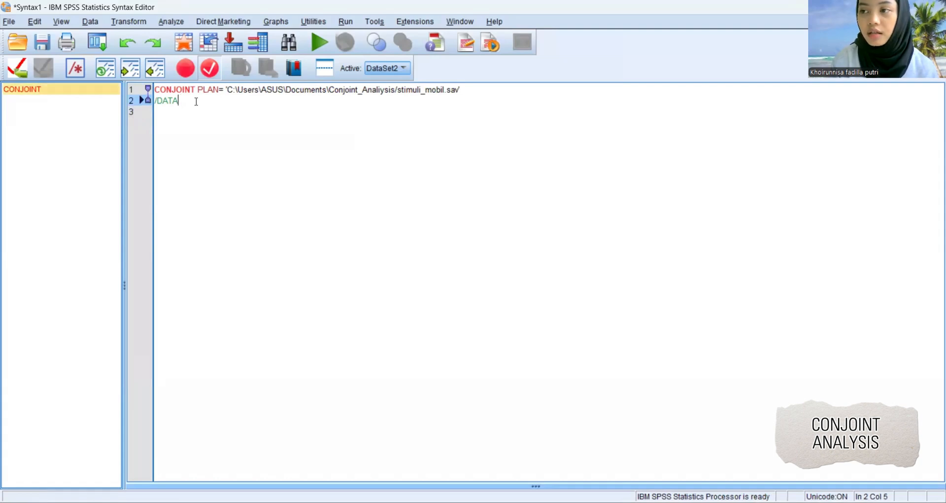
pyautogui.write("= '")
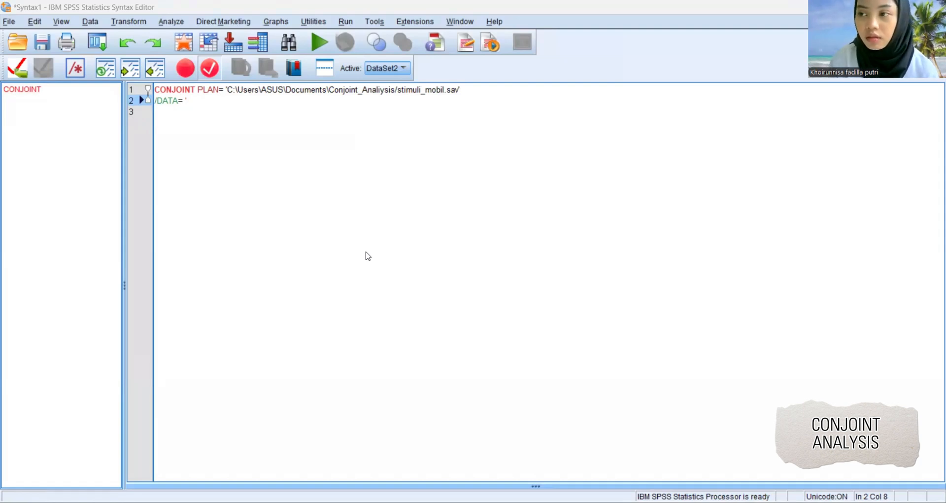
pyautogui.write('C:\\Users\\ASUS\\Documents\\Conjoint_Analiysis/')
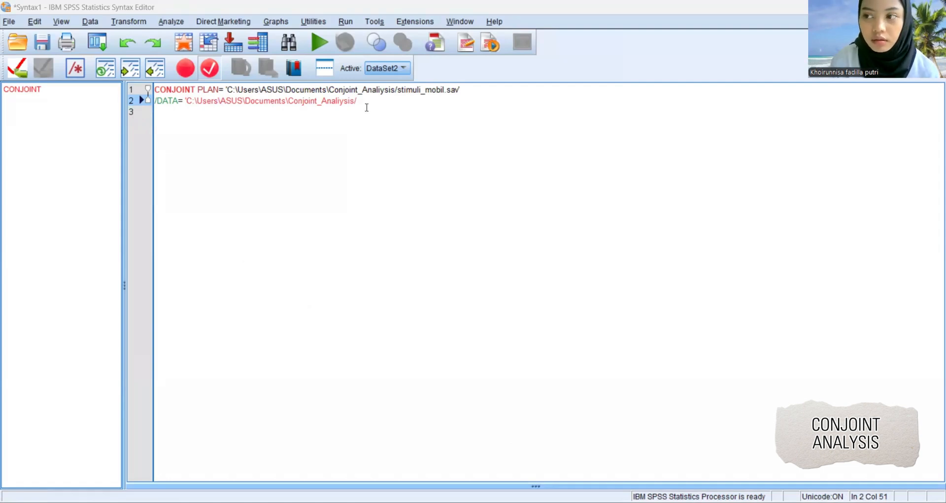
pyautogui.write('preferensi_konsumen')
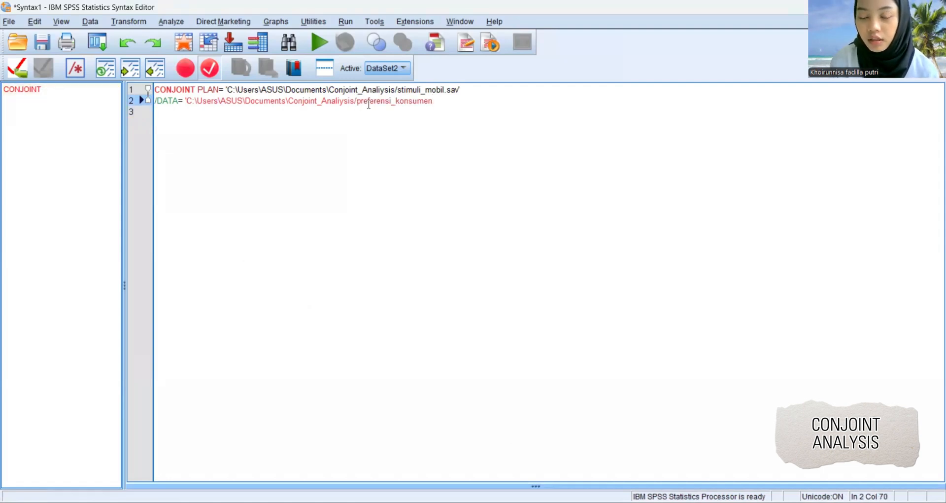
pyautogui.write('.sa')
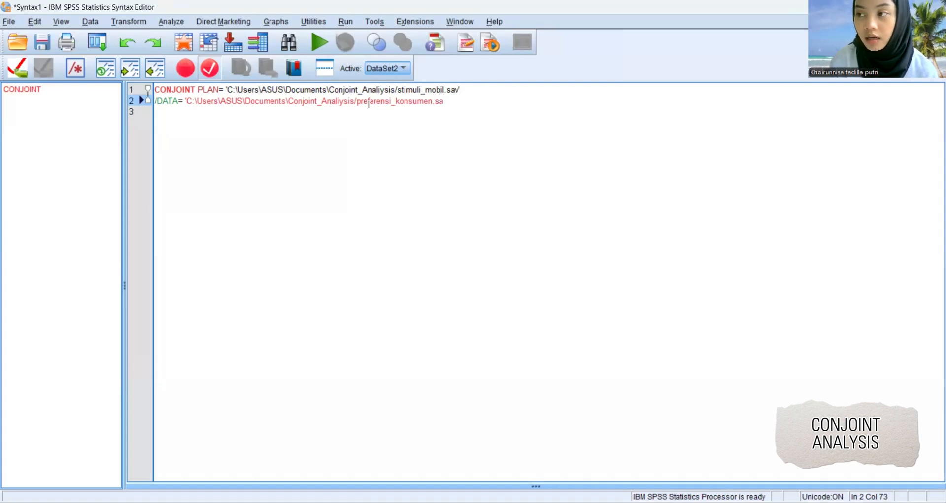
pyautogui.write("v'")
pyautogui.press('Return')
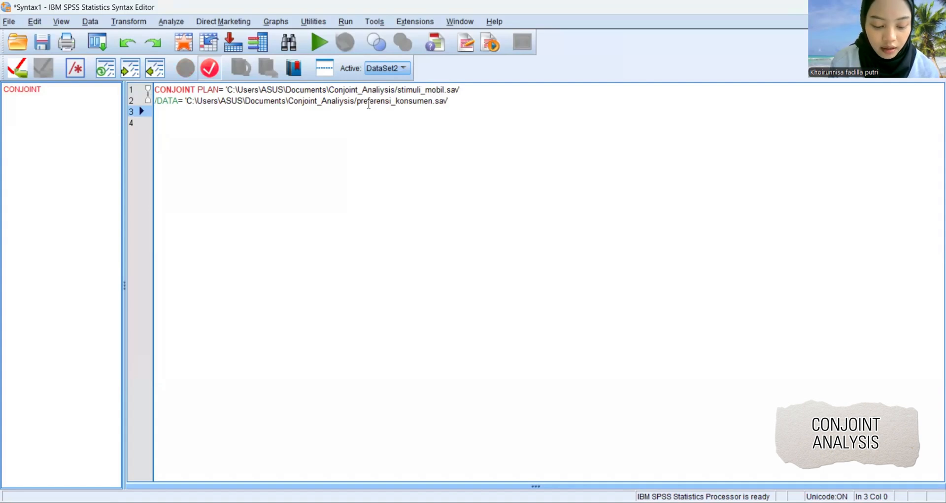
# Add the subcommand /SUBJECT= responden on the third line of the syntax and start a new line.
pyautogui.write('/')
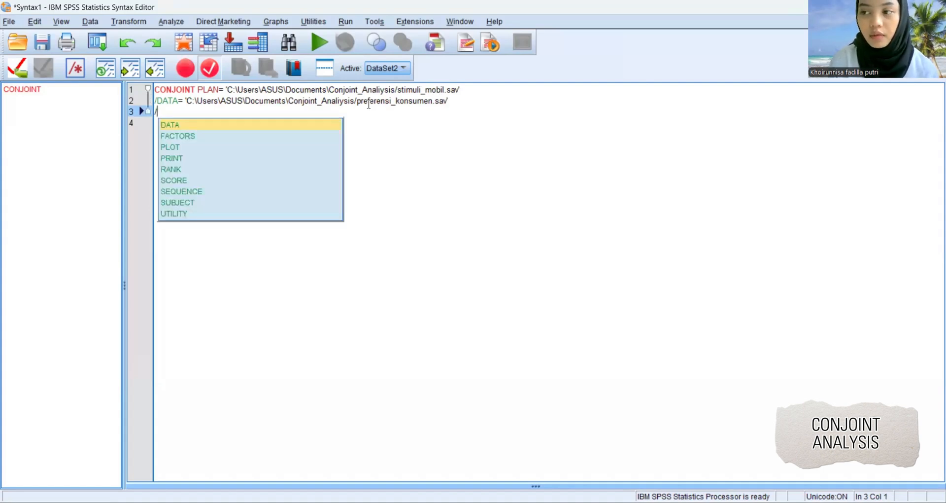
pyautogui.doubleClick(234, 202)
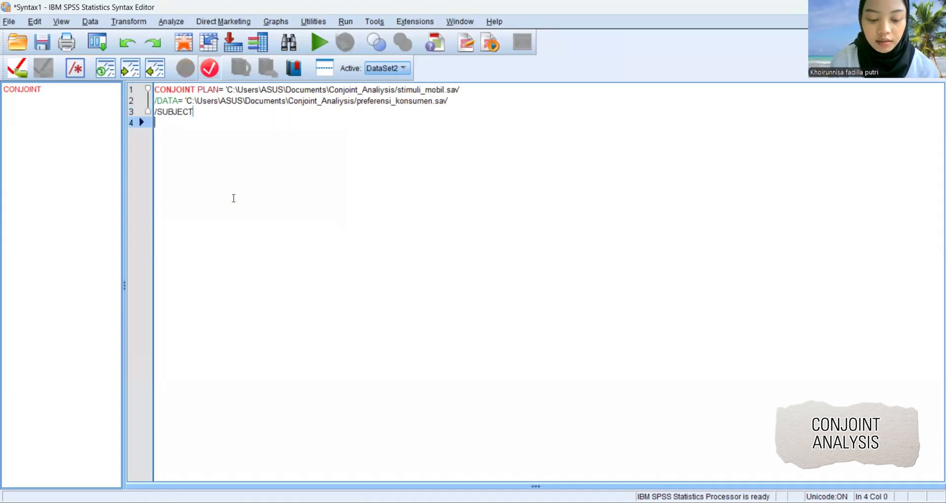
pyautogui.click(220, 111)
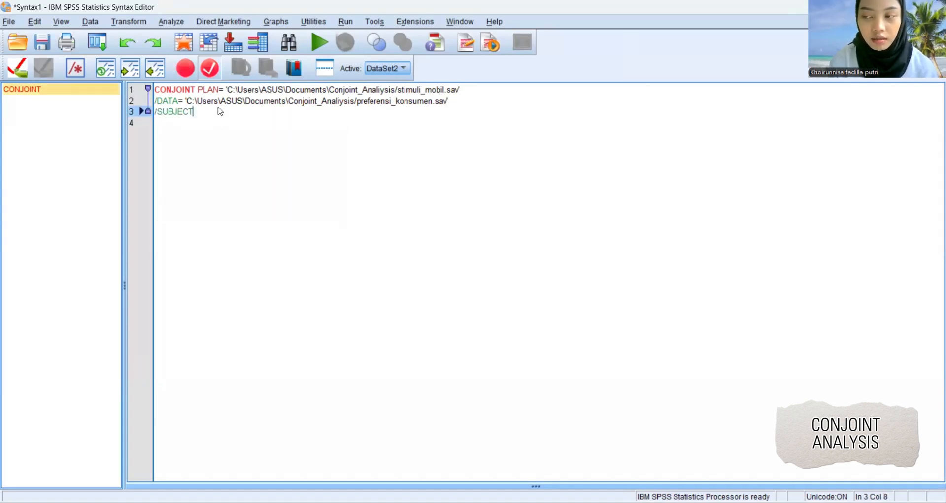
pyautogui.write('= ')
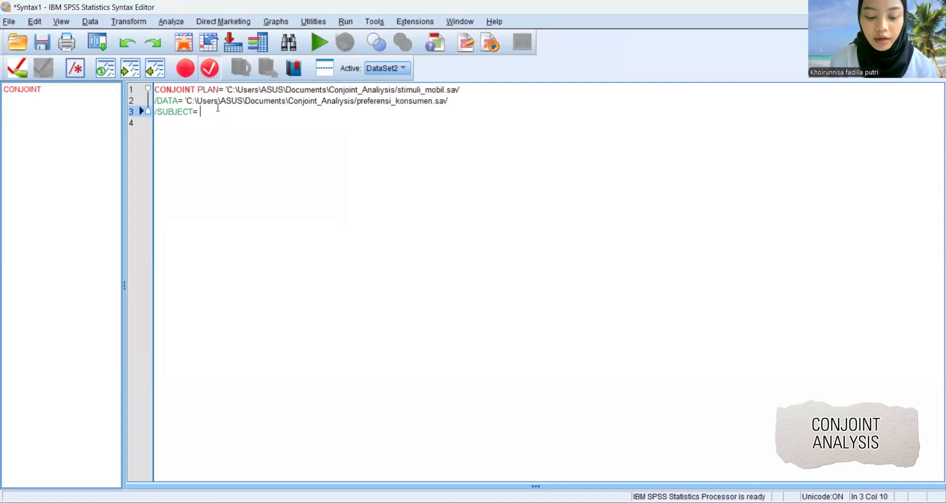
pyautogui.write('resp')
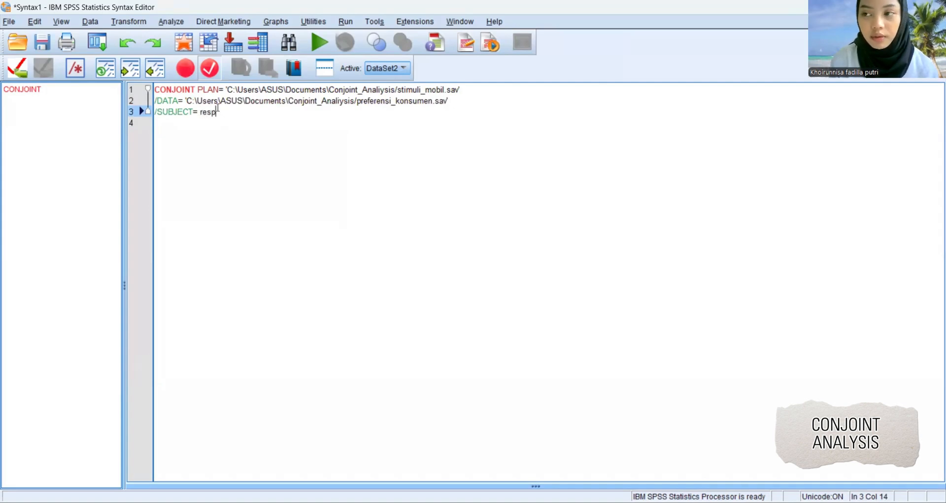
pyautogui.write('onden')
pyautogui.press('Return')
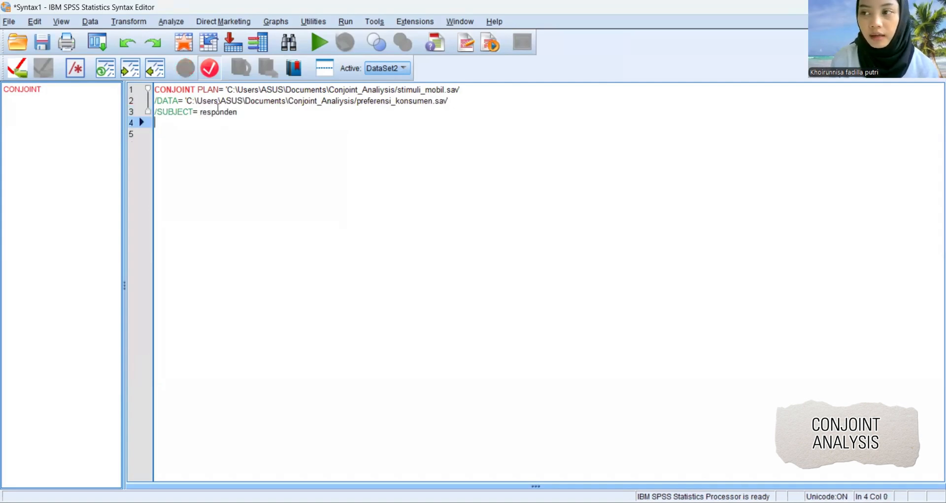
# Add the subcommand /SCORE= p1 to p9 on the fourth line of the syntax and start a new line.
pyautogui.write('/')
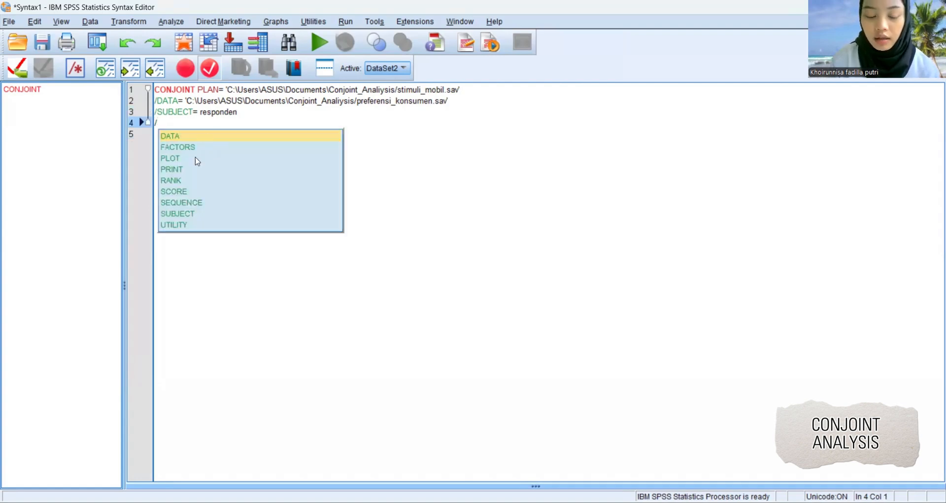
pyautogui.doubleClick(203, 191)
pyautogui.press('Down')
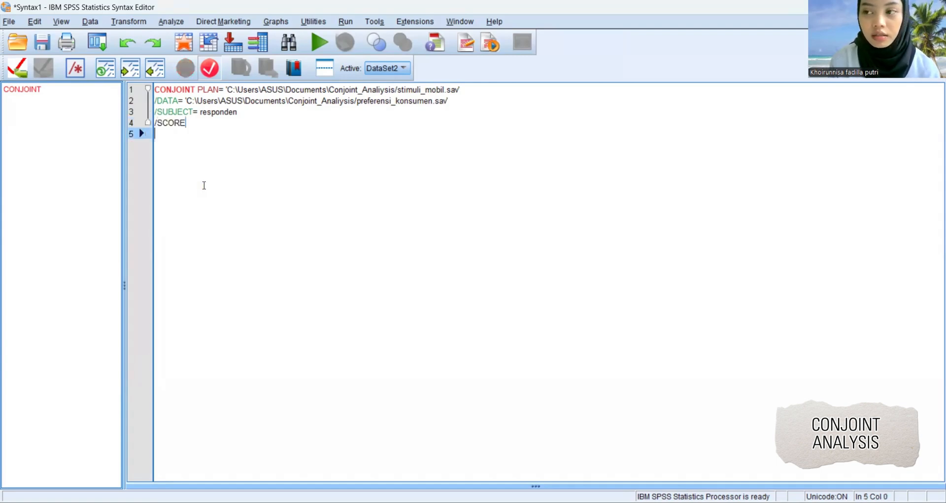
pyautogui.click(192, 123)
pyautogui.write('= p')
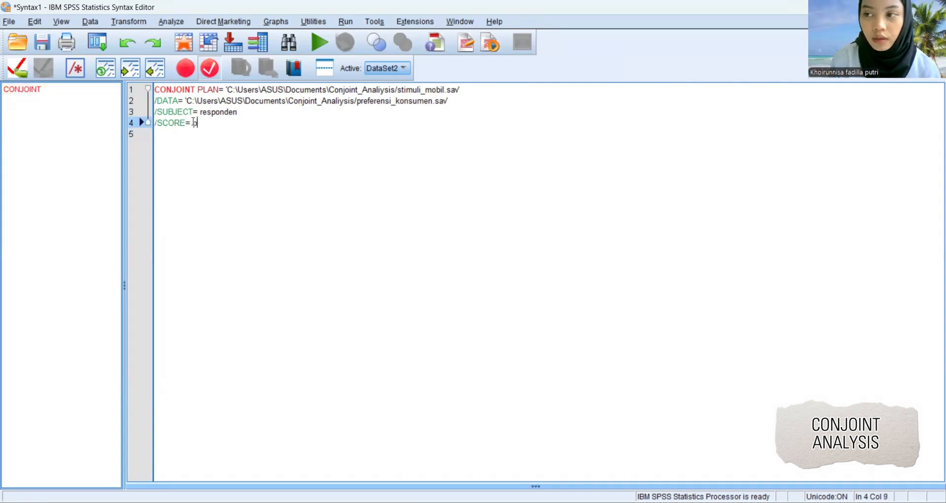
pyautogui.write('1 t')
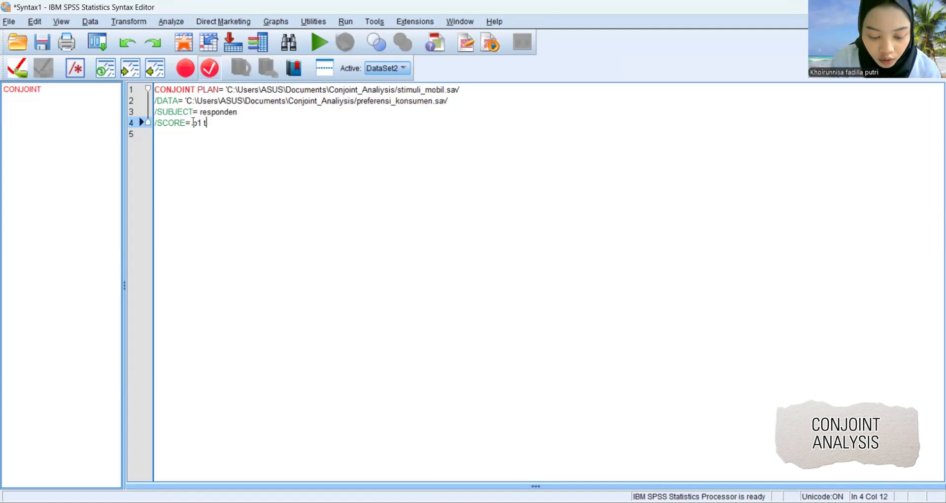
pyautogui.write('o p9')
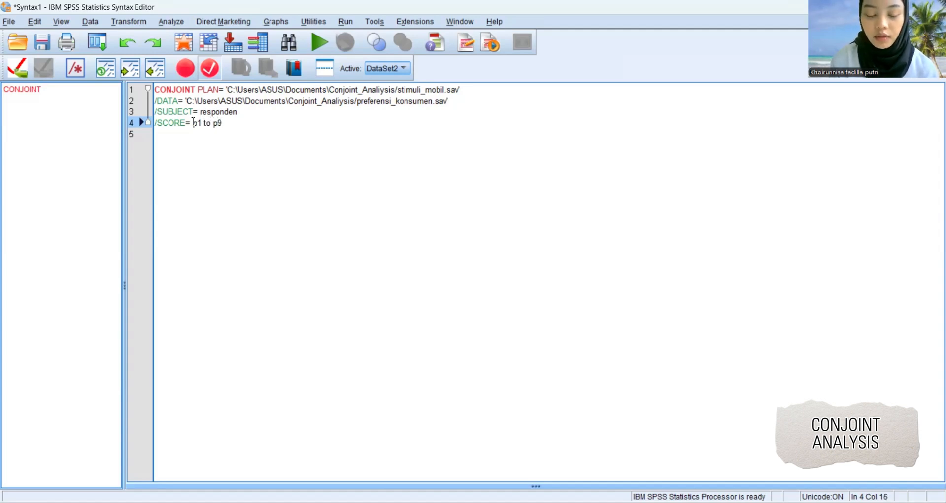
pyautogui.press('Return')
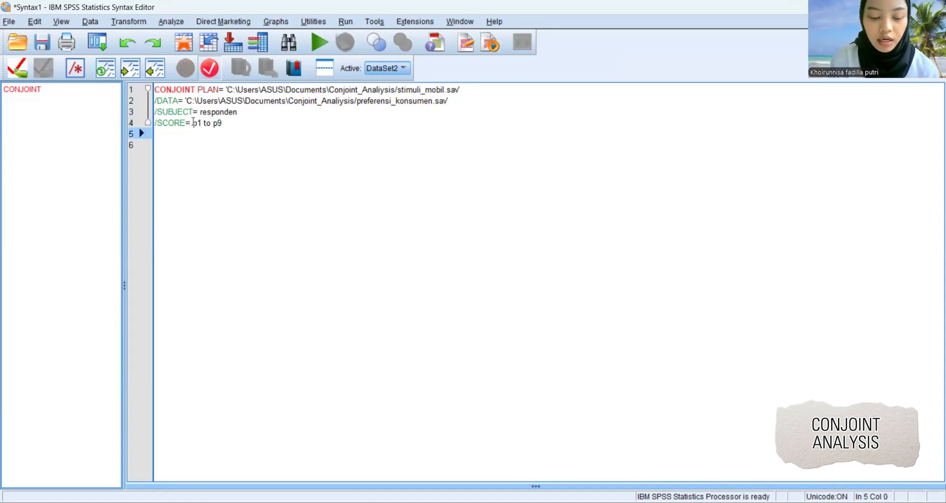
# Add the subcommand /FACTORS= merek warna transmisi on the fifth line of the syntax and start a new line.
pyautogui.write('/')
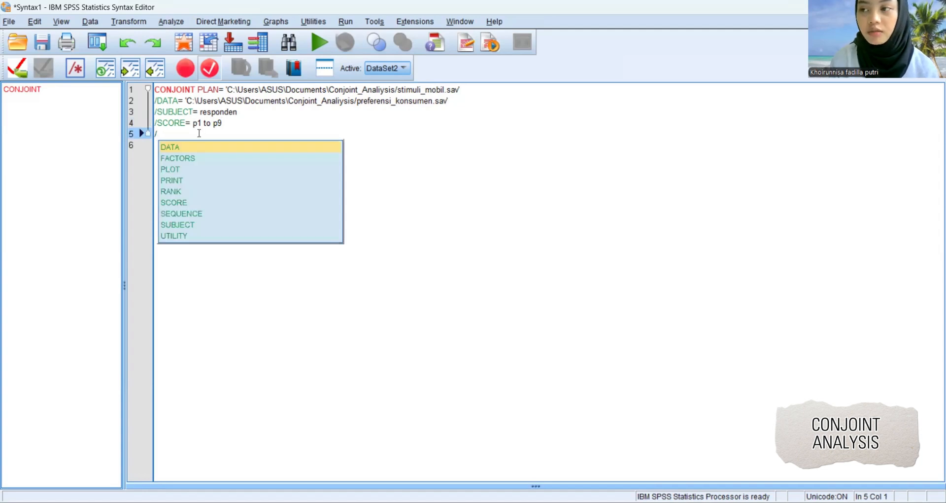
pyautogui.doubleClick(203, 158)
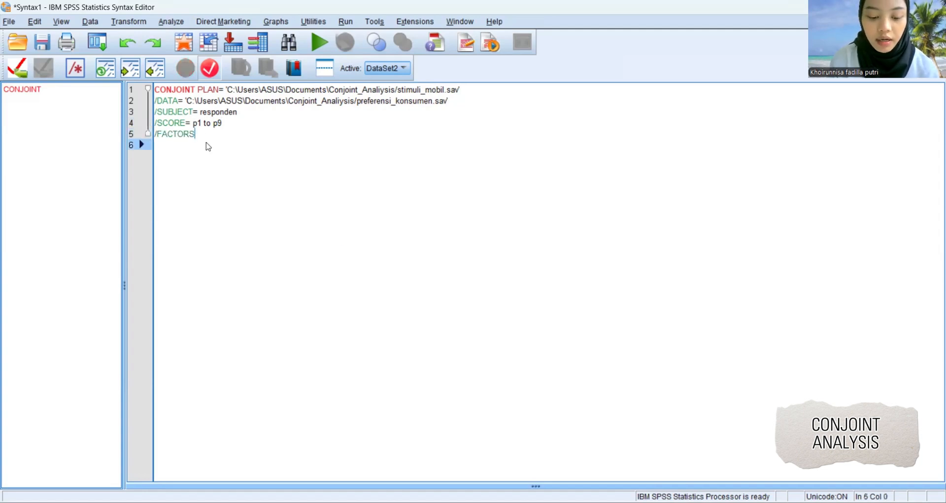
pyautogui.click(212, 136)
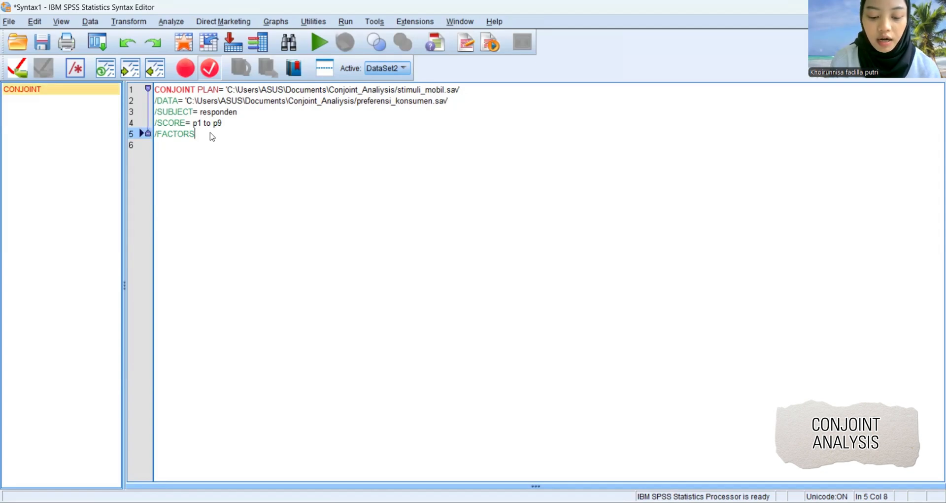
pyautogui.write('= me')
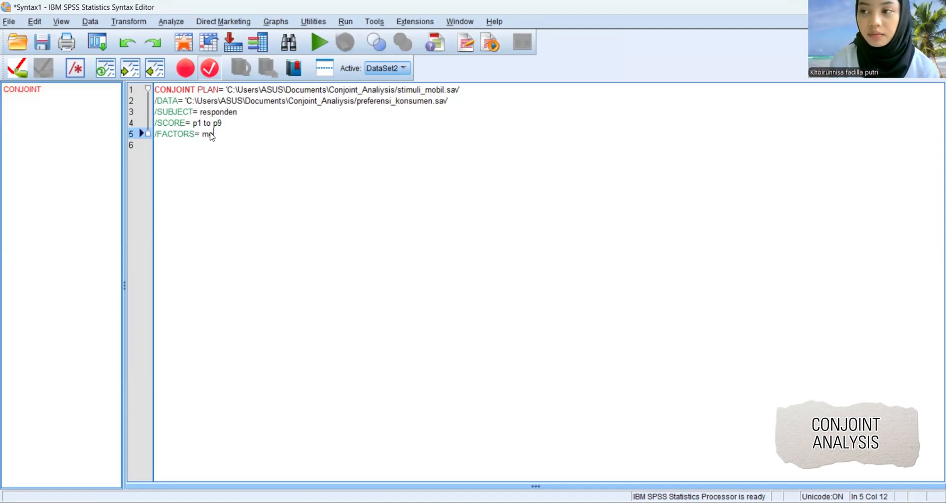
pyautogui.write('rek wa')
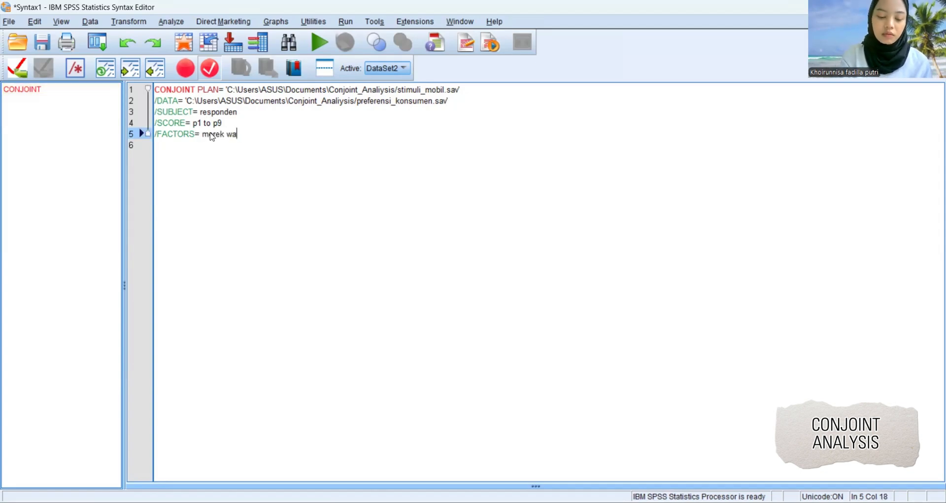
pyautogui.write('rna tra')
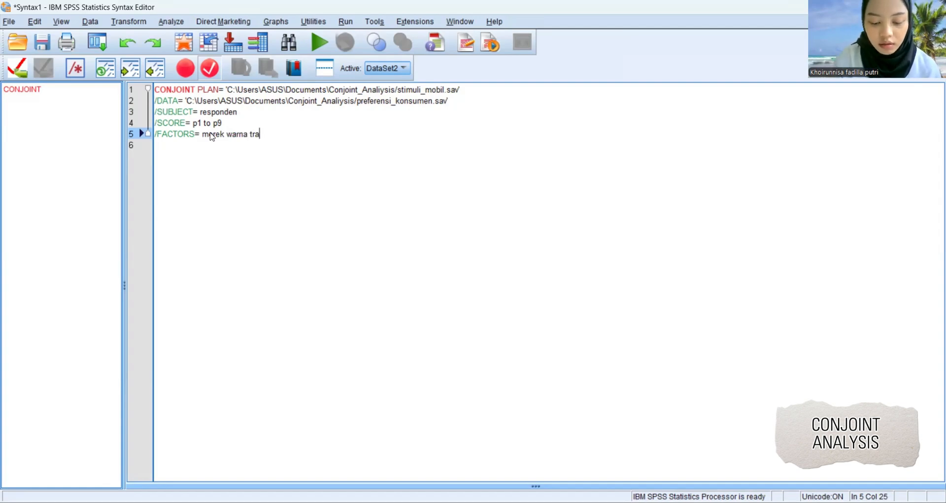
pyautogui.write('nsmisi')
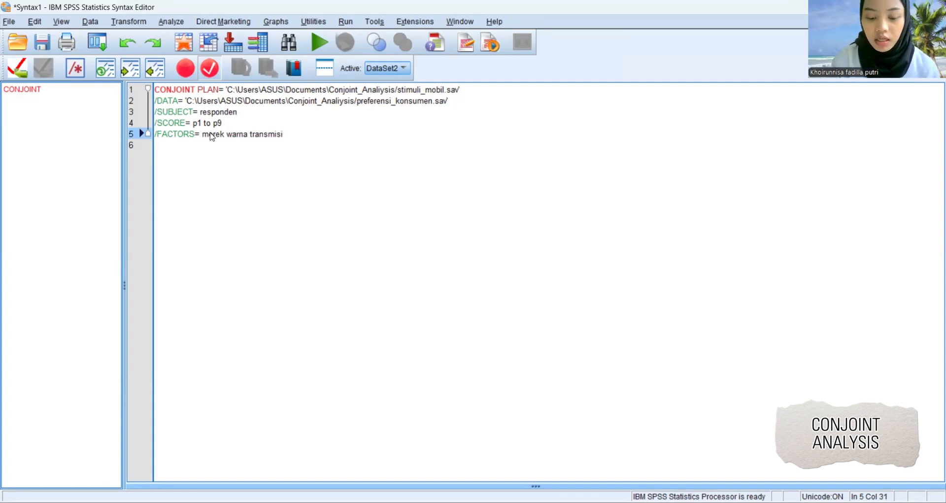
pyautogui.press('Return')
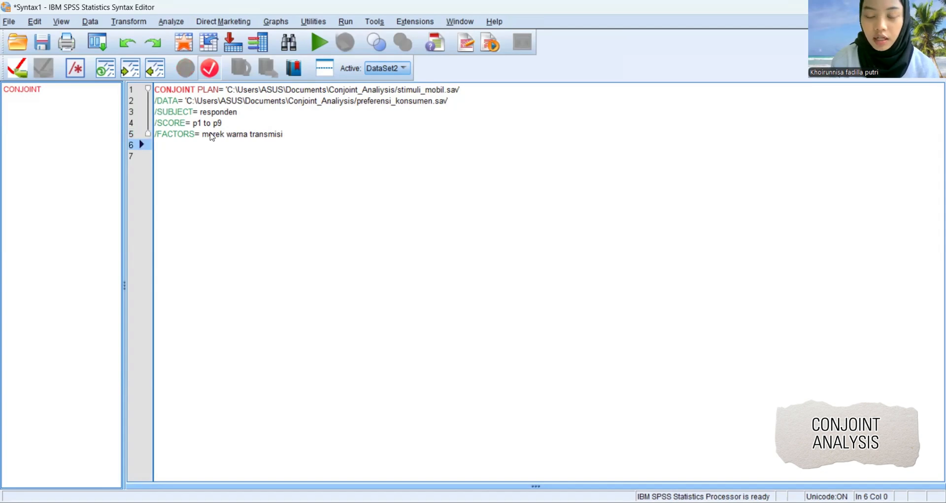
# Add the subcommand /PRINT= SUMMARYONLY on the sixth line of the syntax.
pyautogui.write('/')
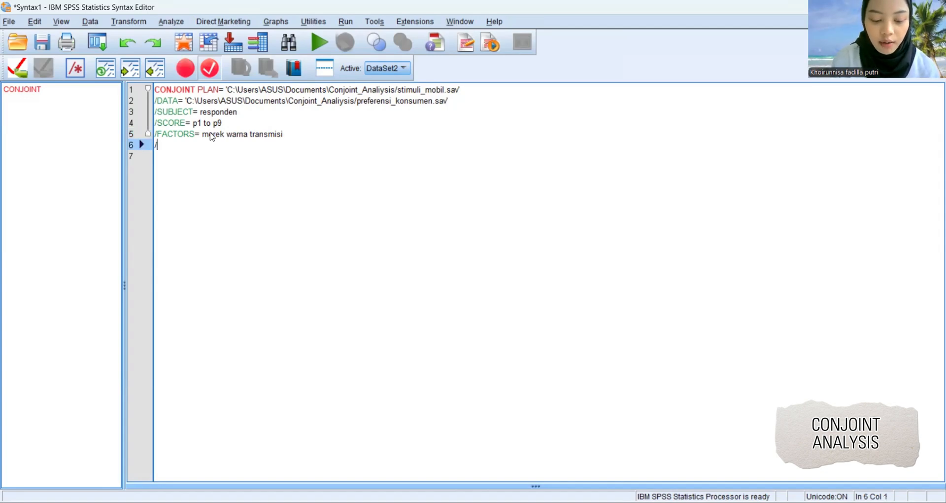
pyautogui.write('pr')
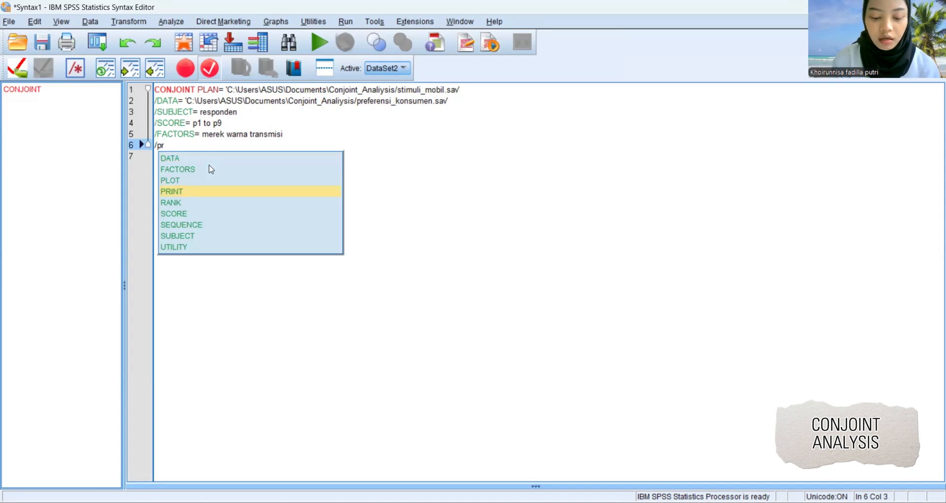
pyautogui.doubleClick(212, 192)
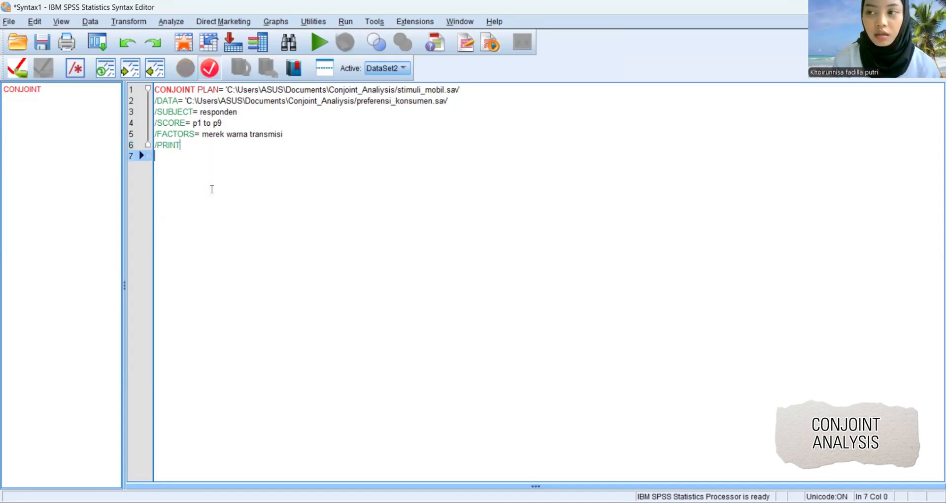
pyautogui.click(216, 148)
pyautogui.write('= sum')
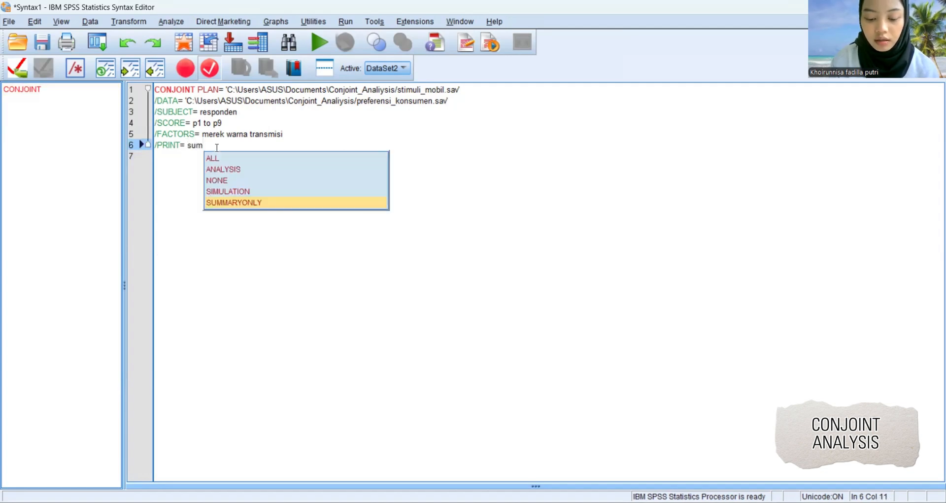
pyautogui.doubleClick(238, 203)
# Run the entire CONJOINT syntax and view the Overall Statistics tables in the output.
pyautogui.click(344, 23)
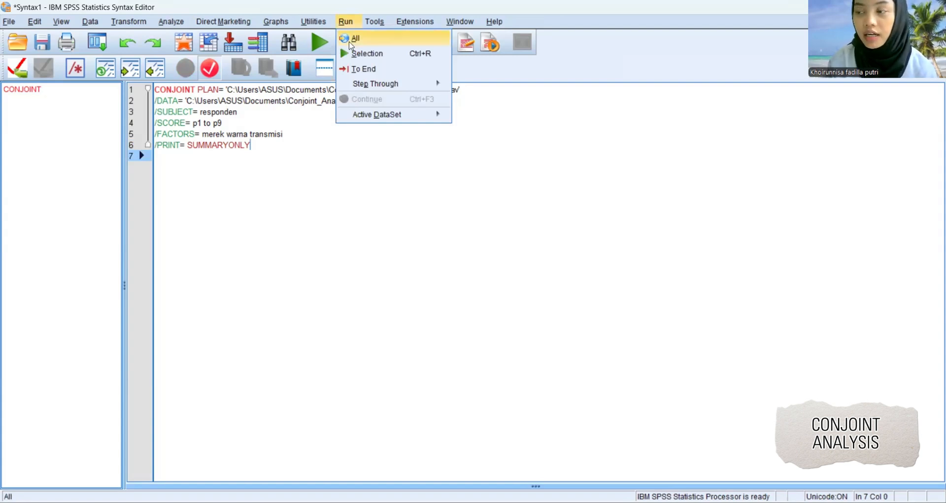
pyautogui.click(353, 39)
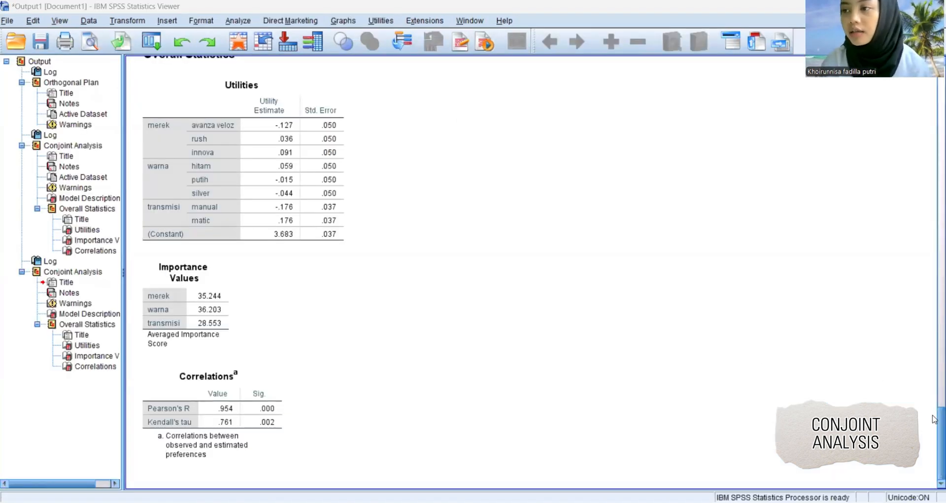
pyautogui.moveTo(935, 419); pyautogui.dragTo(935, 415)
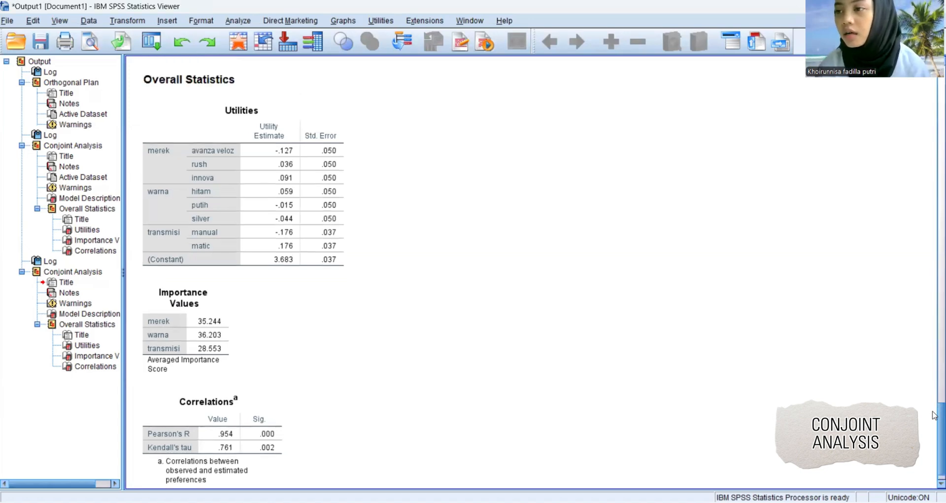